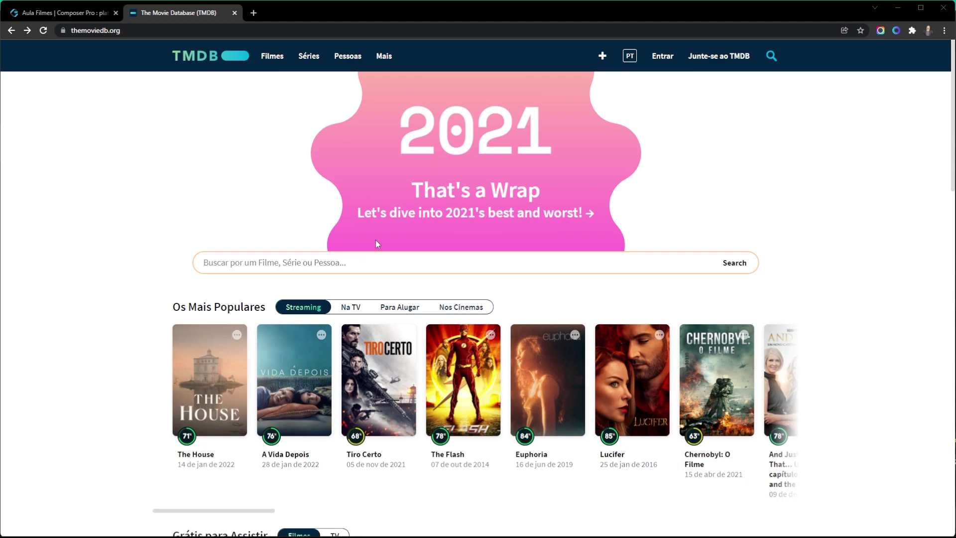
Sign in to the TMDB account from the site's home page.
scroll(453, 247, "down", 1)
scroll(453, 247, "down", 7)
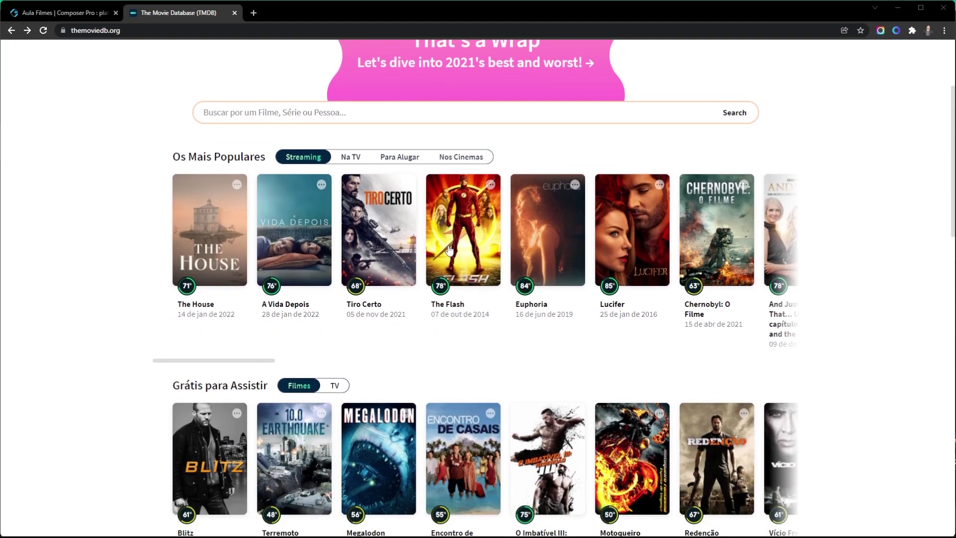
scroll(450, 250, "down", 6)
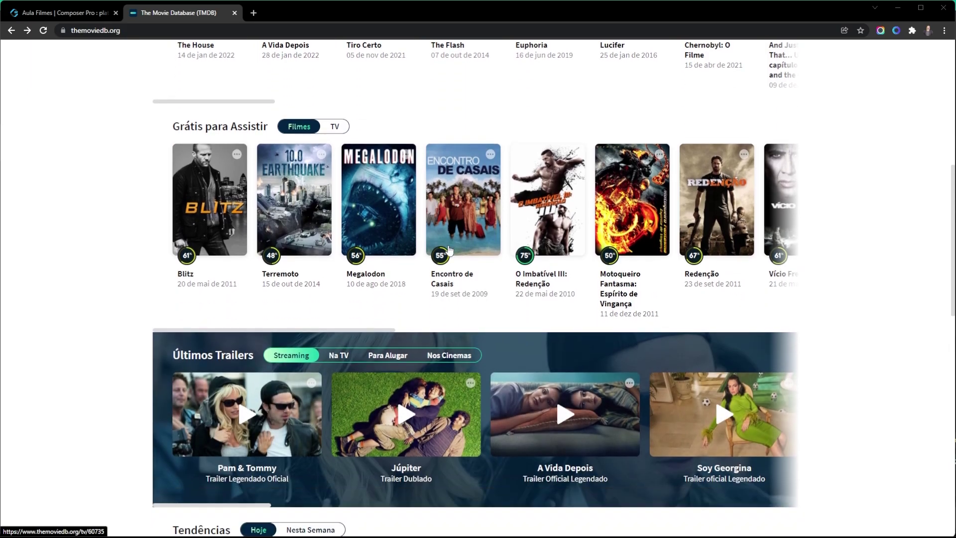
scroll(449, 250, "up", 14)
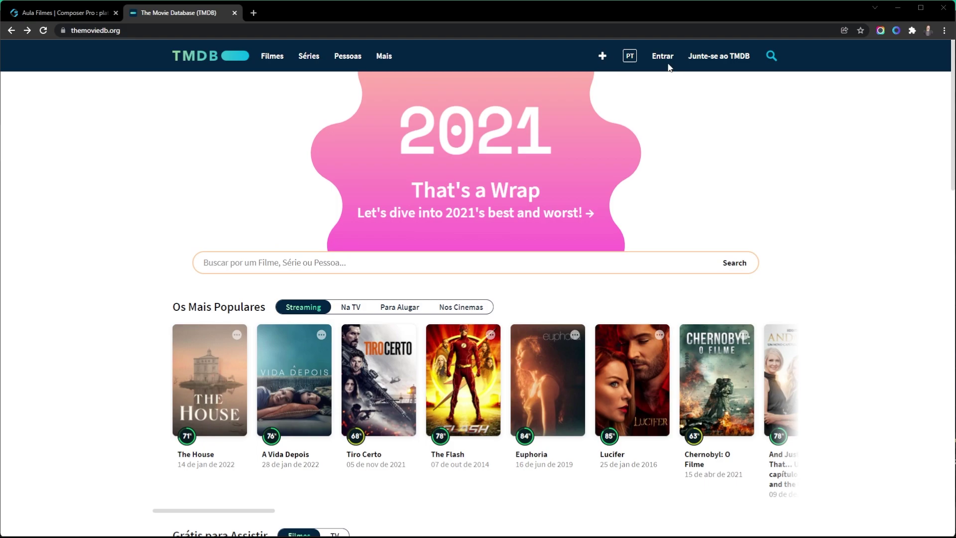
left_click(664, 57)
left_click(161, 254)
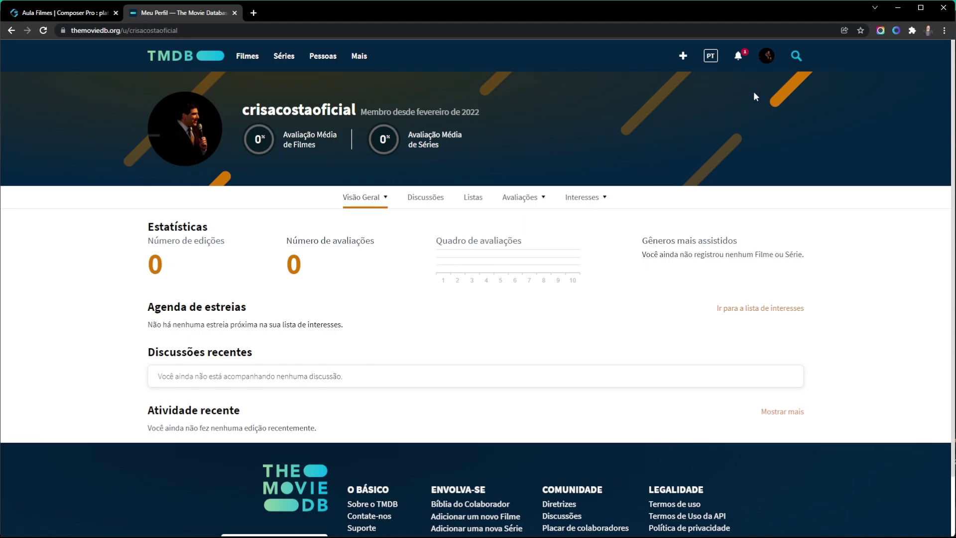
Open the API section in the TMDB account's settings to view the API key details.
left_click(766, 55)
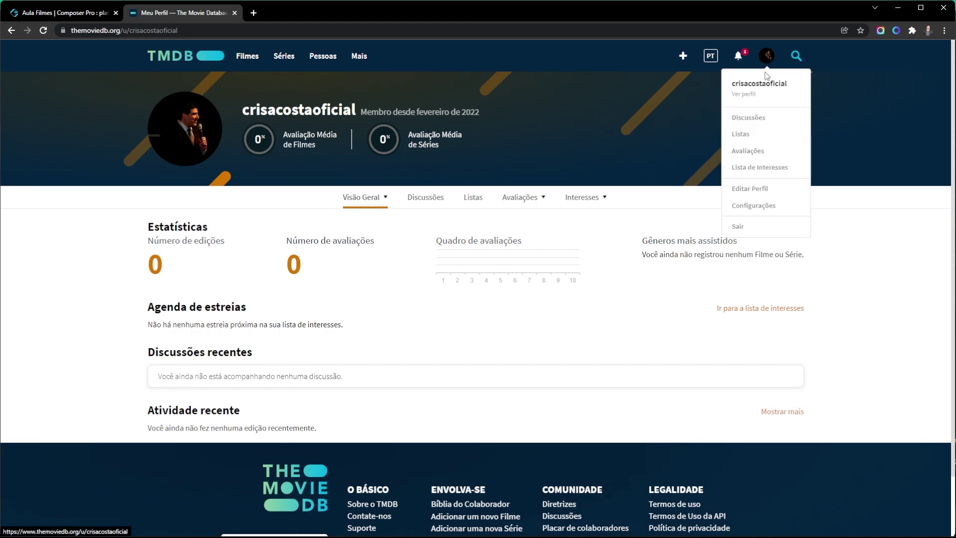
left_click(742, 209)
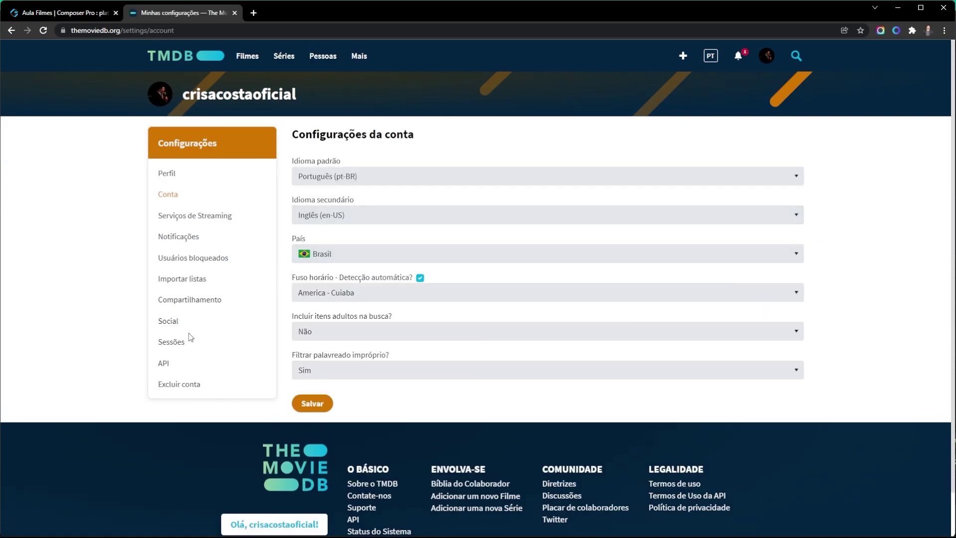
left_click(164, 365)
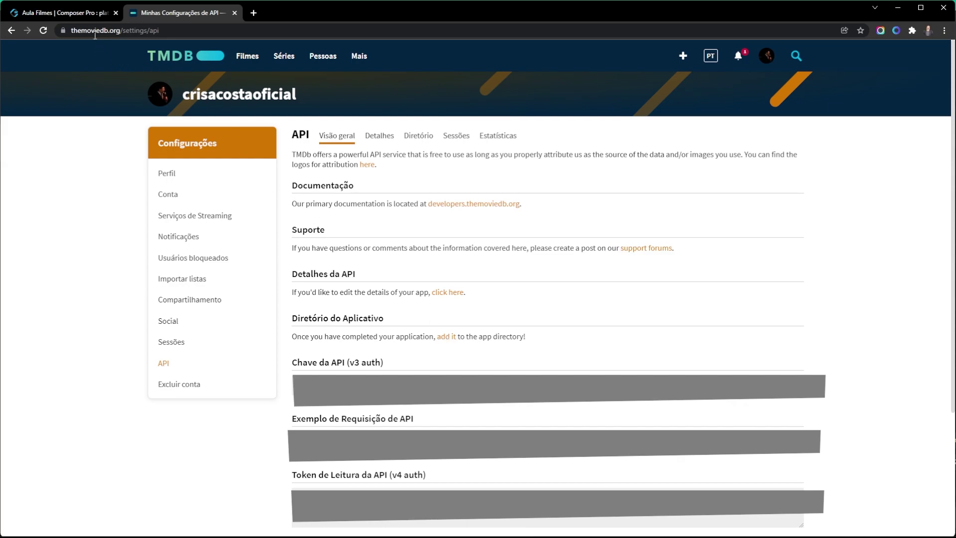
Switch to the AppGyver Composer Pro project, rename the empty page to "Detalhe do filme" and clear its short description.
left_click(79, 13)
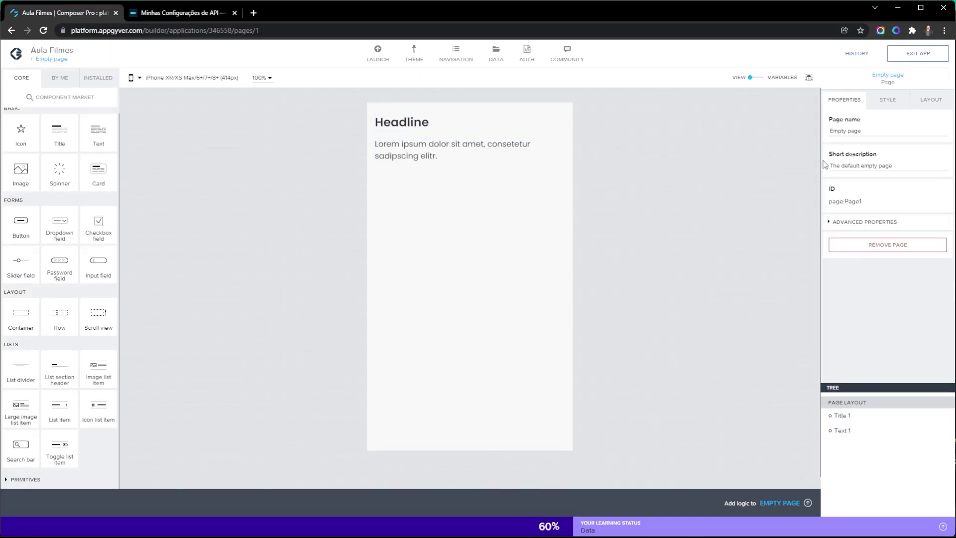
triple_click(840, 132)
type("Detalhe do ")
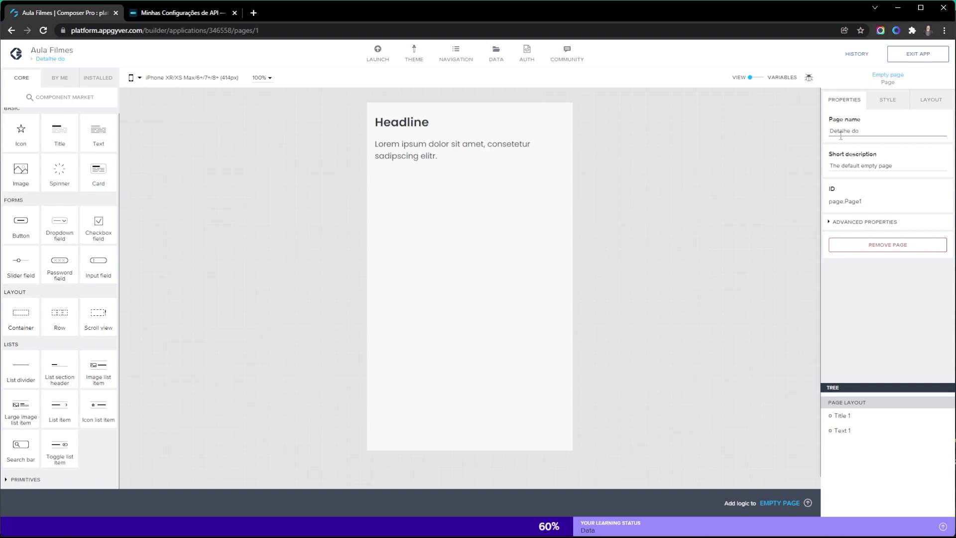
type("filme")
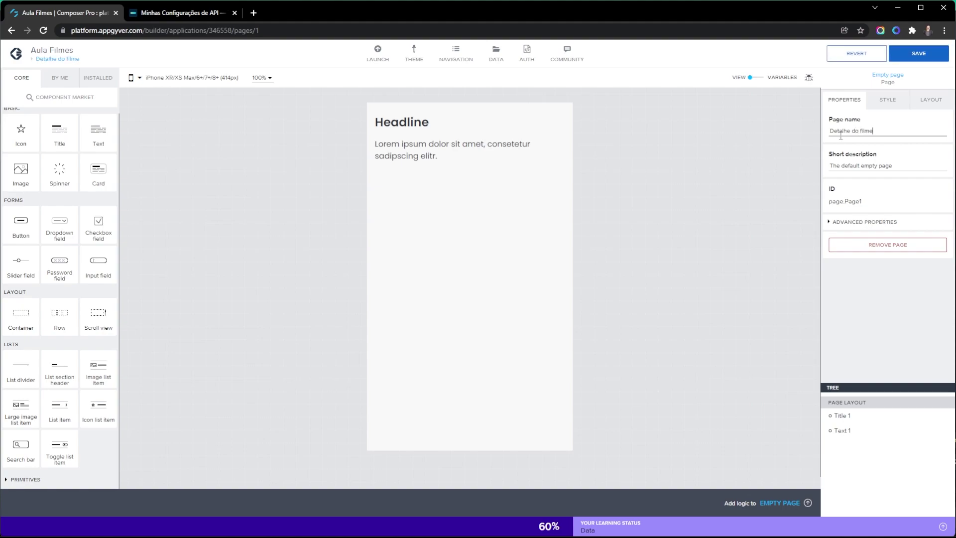
triple_click(851, 166)
key("BackSpace")
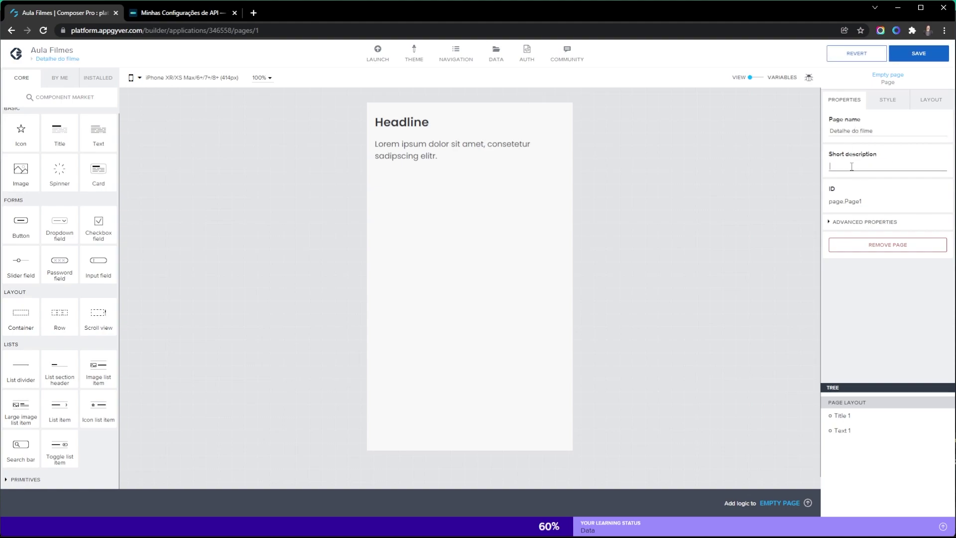
Set the page's headline content to "O Senhor dos Anéis (2006)".
left_click(390, 124)
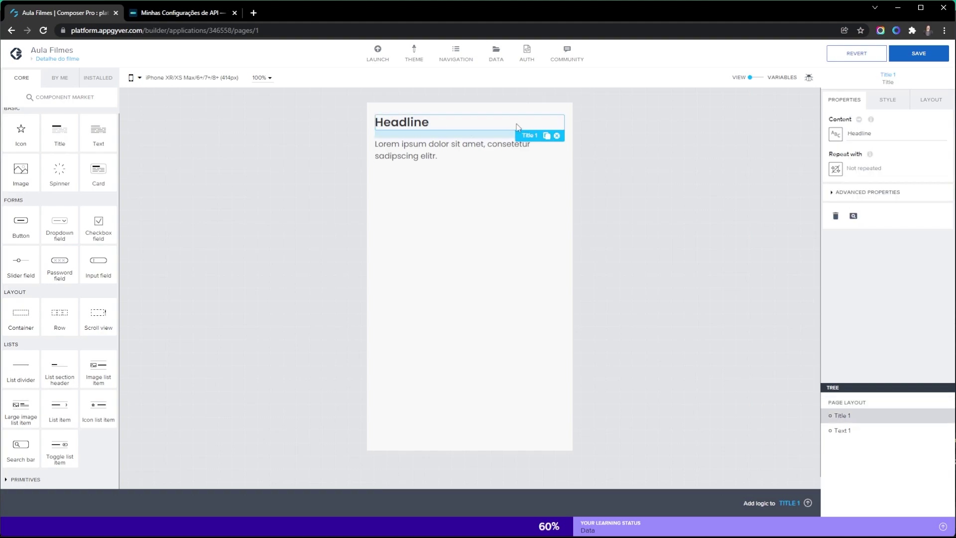
double_click(868, 139)
type("O senhor dos Anéis")
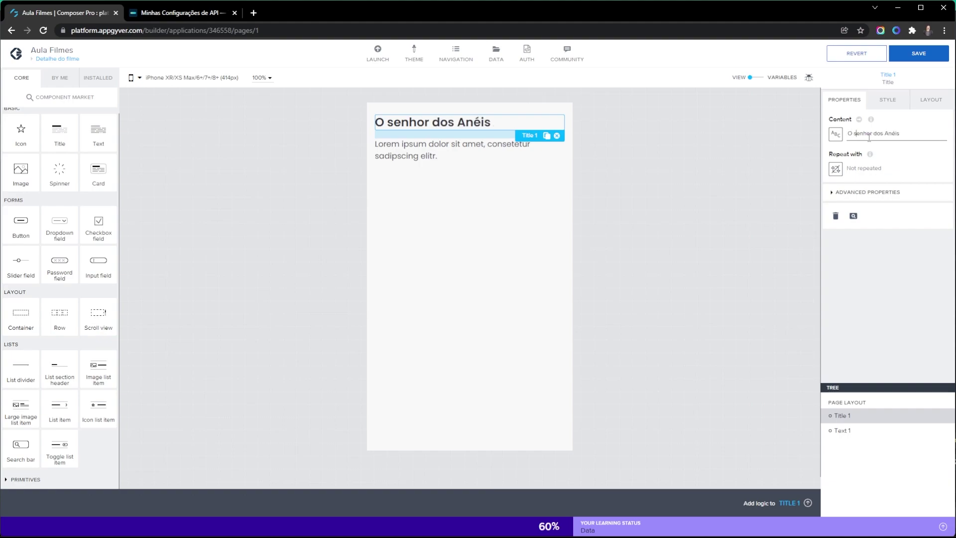
key("BackSpace")
type("S (2006")
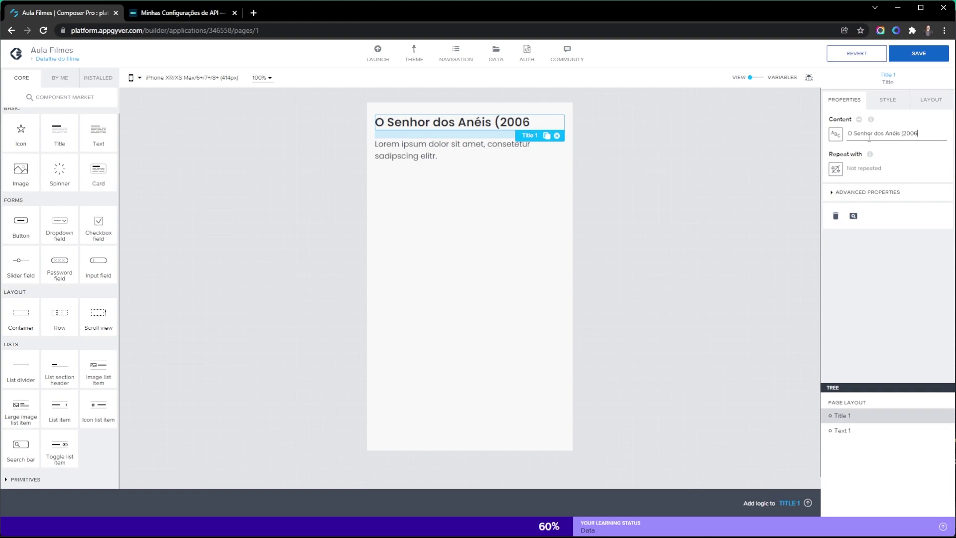
type(")")
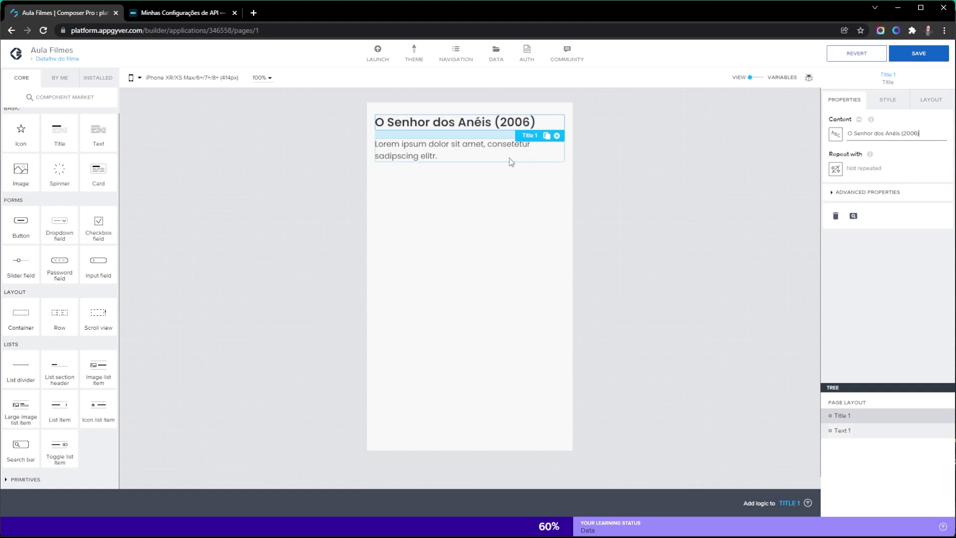
Replace the paragraph text below the title with "Duraçã: 2h 58min".
left_click(428, 154)
triple_click(897, 133)
type("Duraçã")
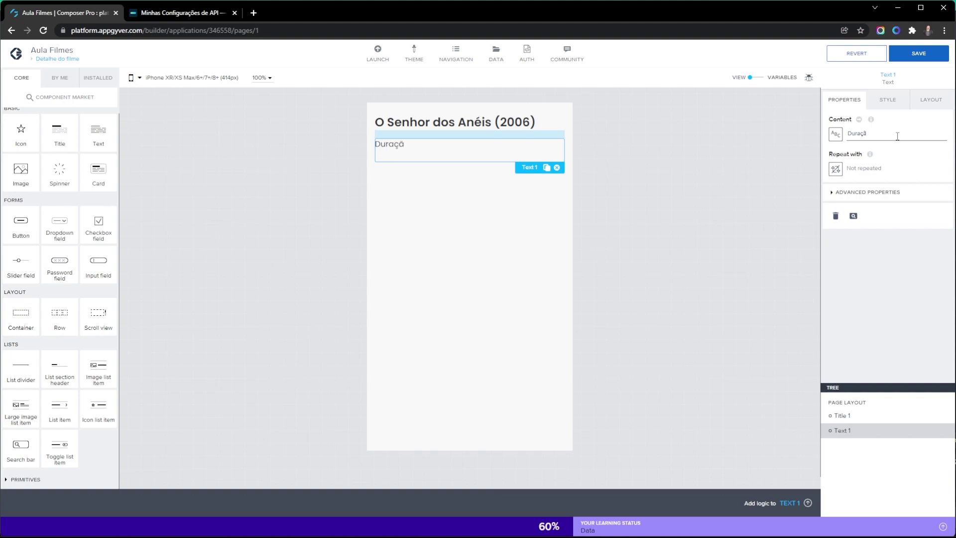
type(": 2h58min")
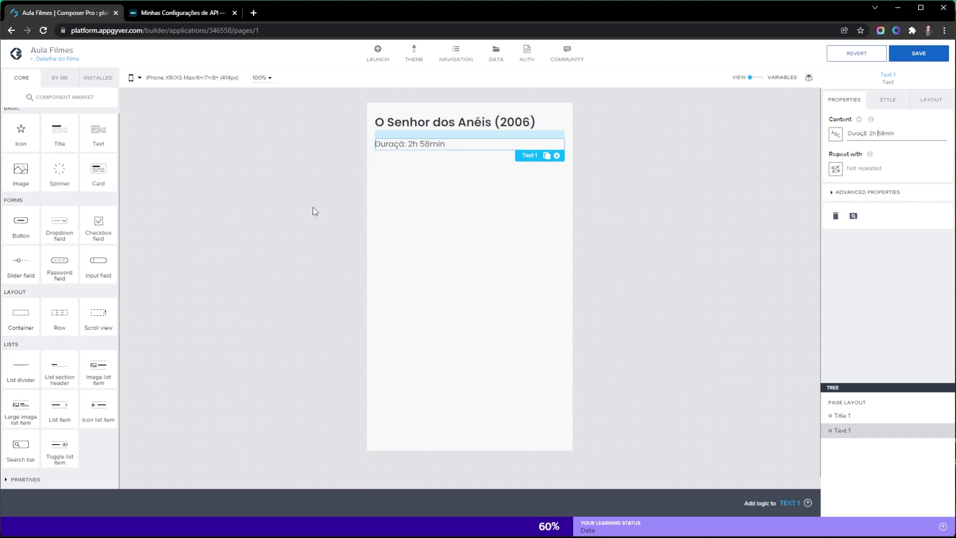
Add an image component below the duration text and paste the image.tmdb.org poster URL as its source.
left_click_drag(20, 172, 475, 192)
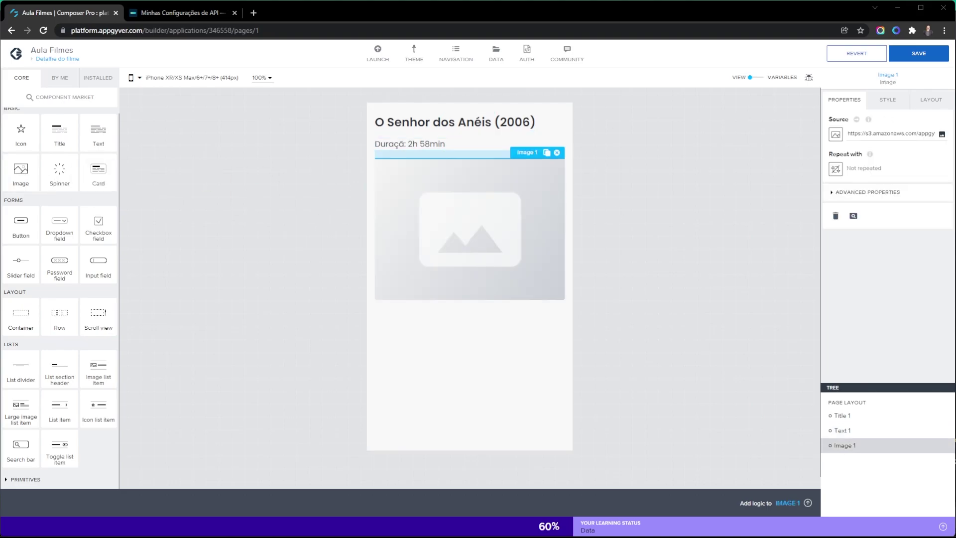
left_click(895, 132)
key("ctrl+a")
key("ctrl+v")
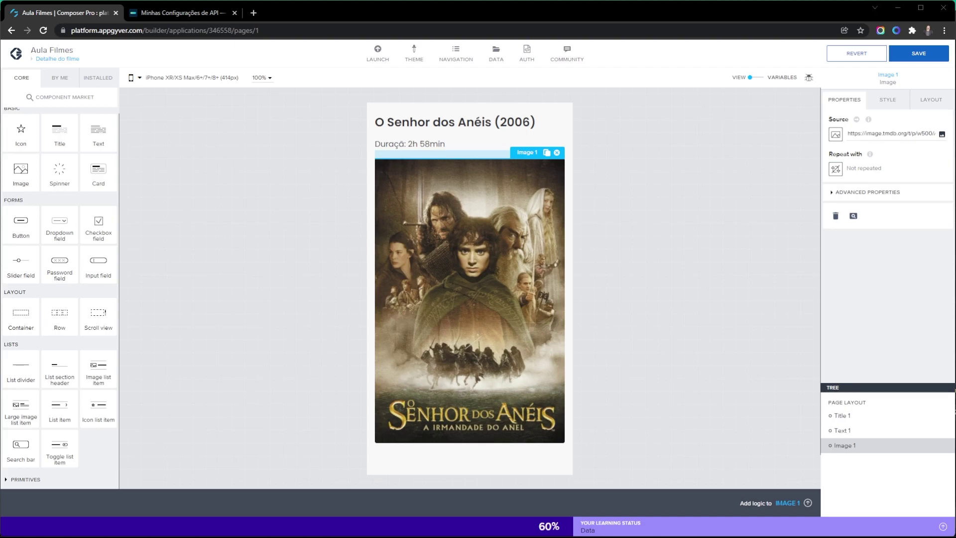
Add a text component below the movie poster and save the application.
scroll(407, 274, "down", 1)
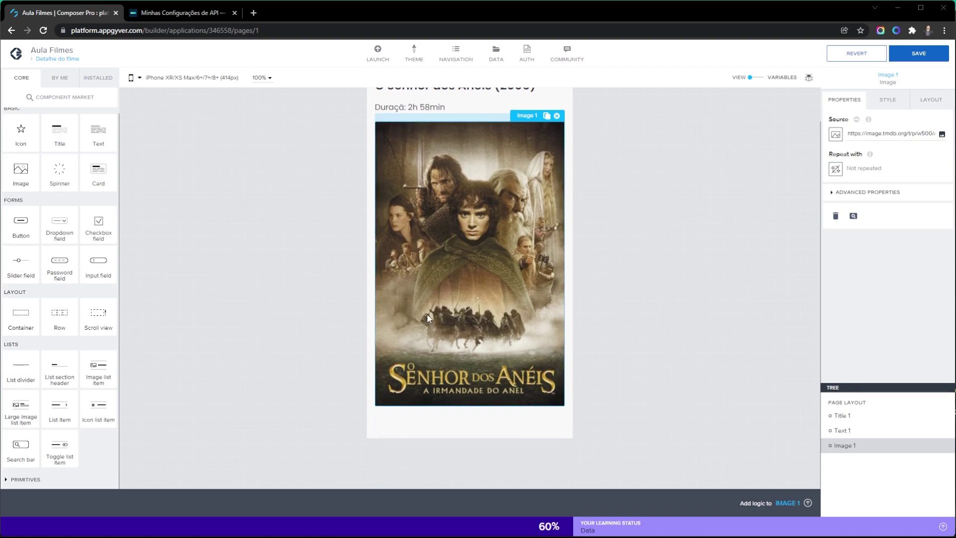
left_click_drag(98, 131, 465, 418)
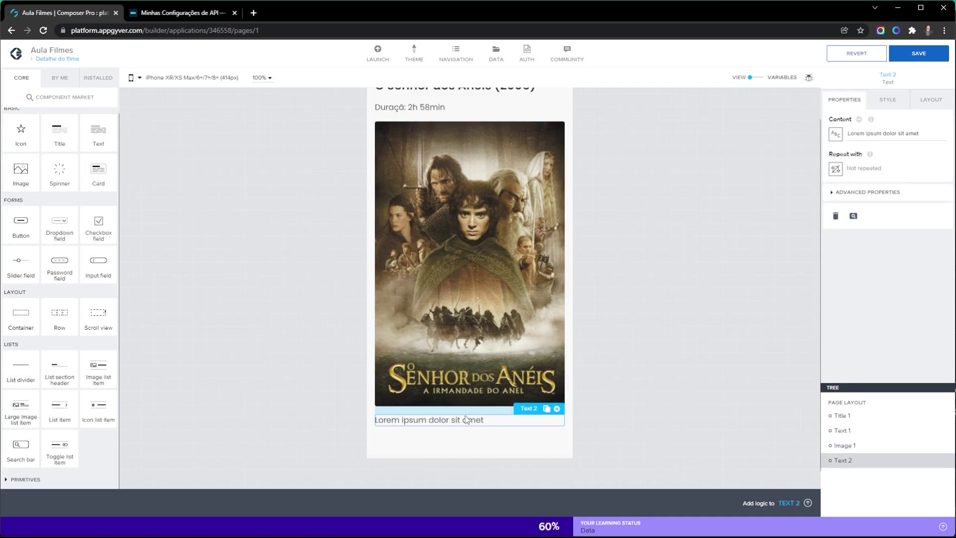
scroll(464, 414, "up", 1)
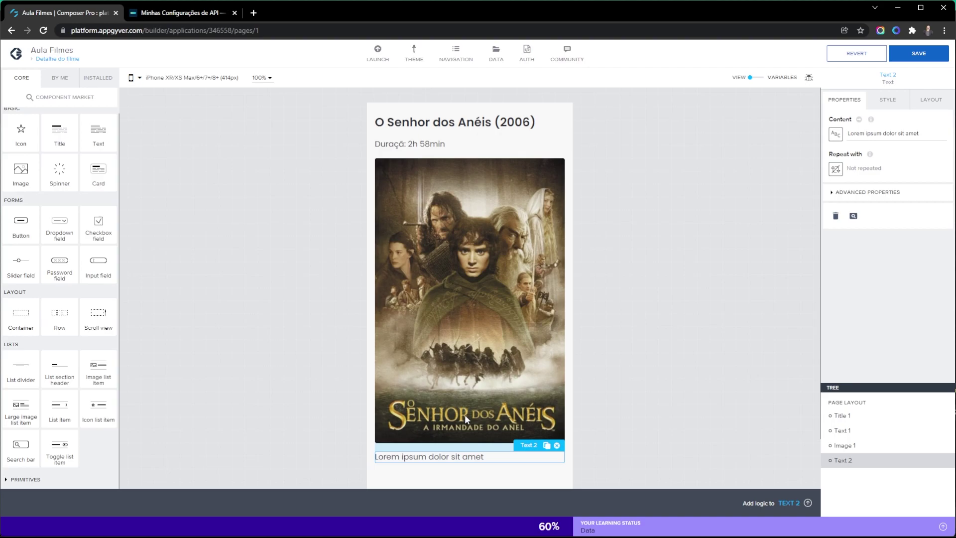
left_click(917, 53)
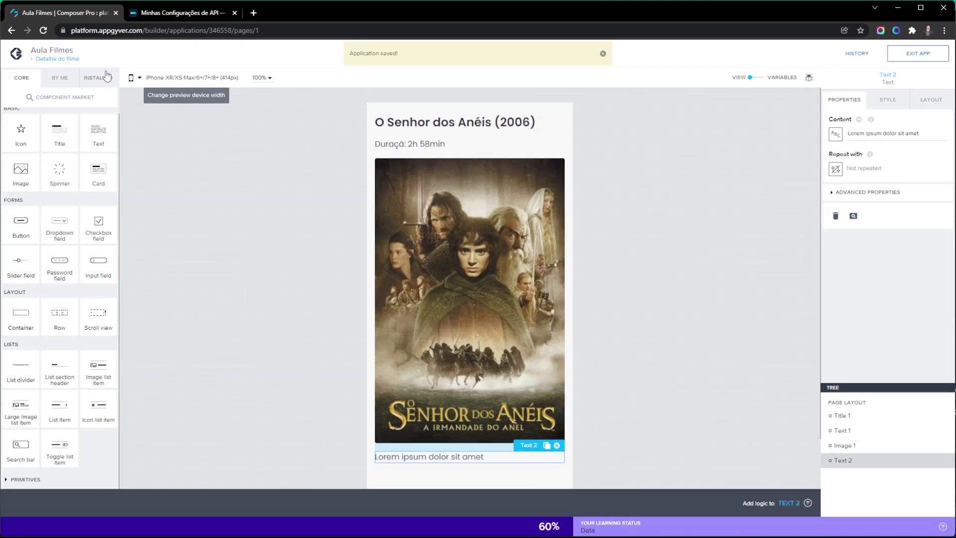
Create a new page in the app named "Filmes".
left_click(70, 58)
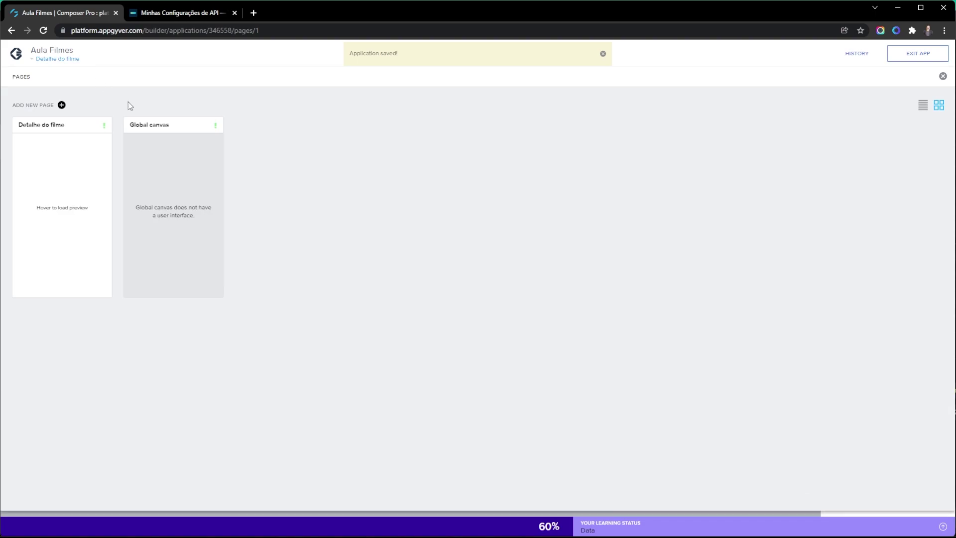
left_click(62, 105)
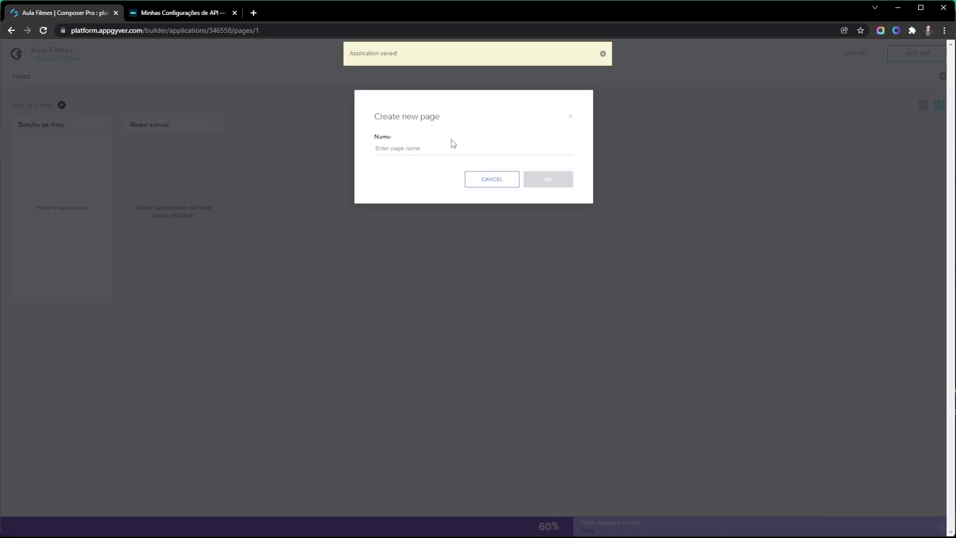
type("filmes")
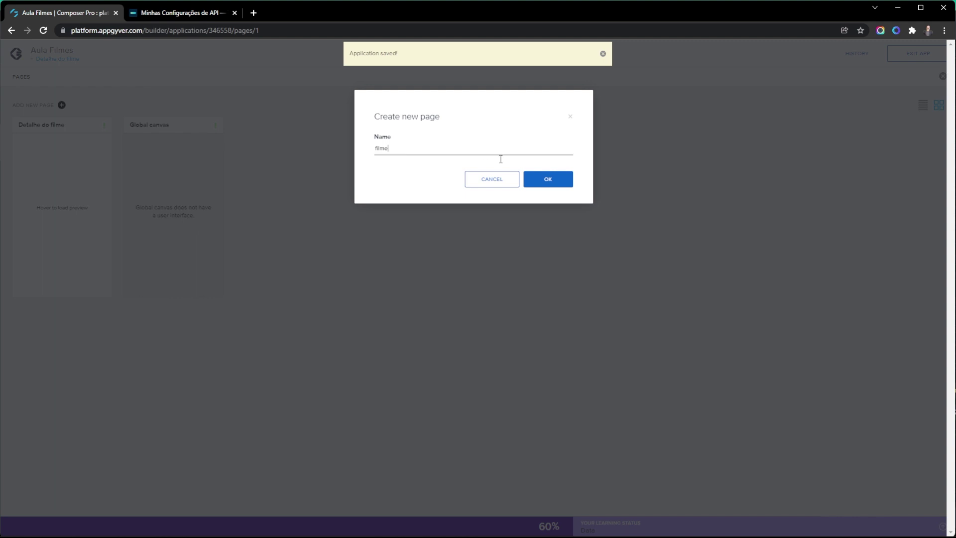
left_click(555, 181)
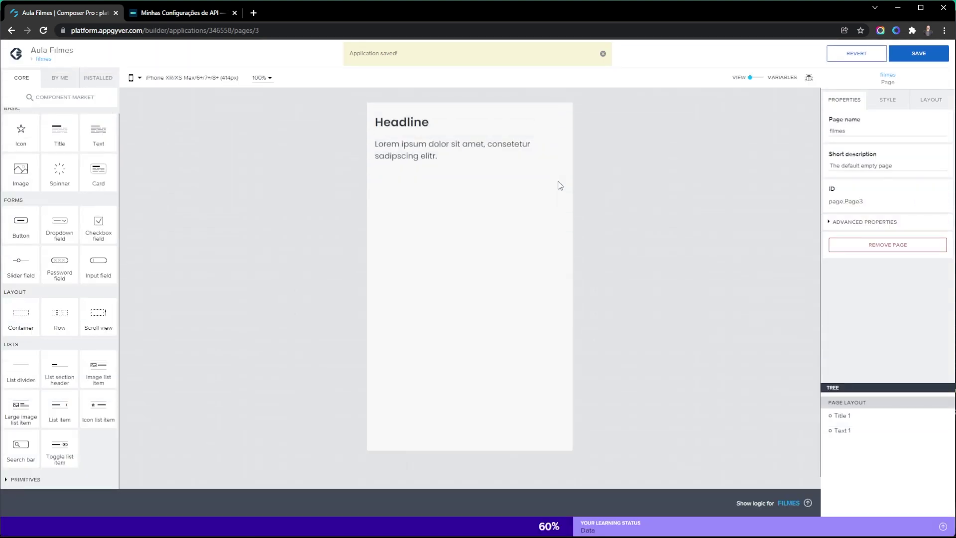
left_click(839, 131)
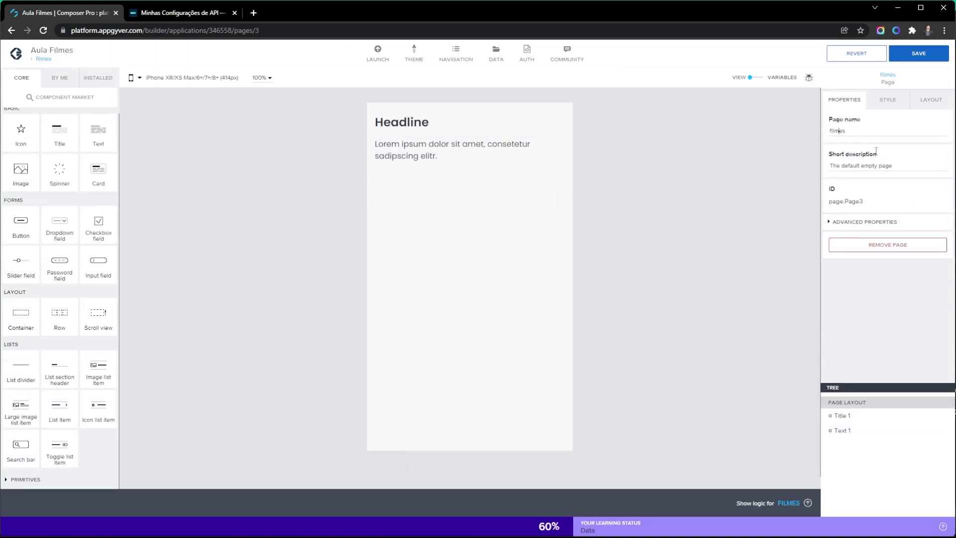
type("F")
Add a list item component to the Filmes page and remove the default paragraph and headline.
left_click(427, 126)
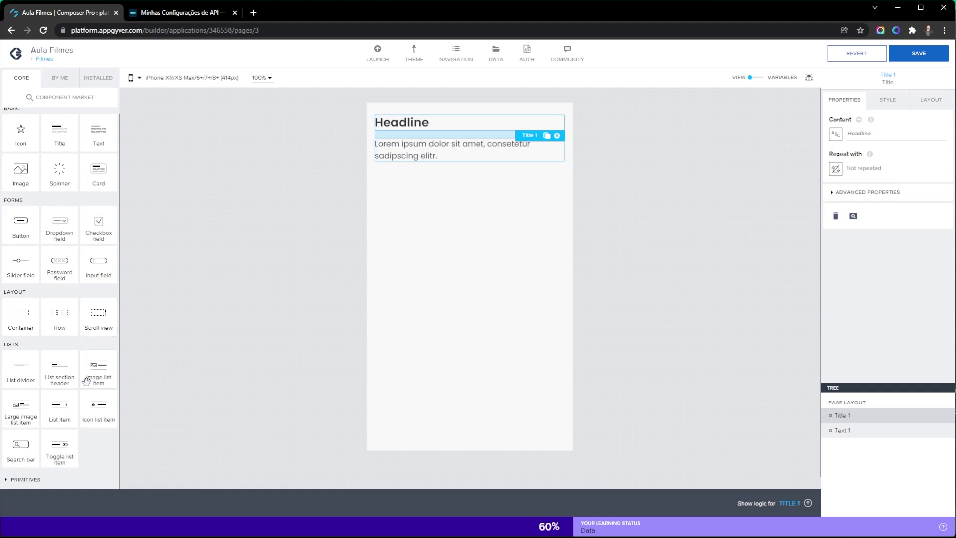
left_click_drag(66, 405, 470, 297)
left_click(455, 148)
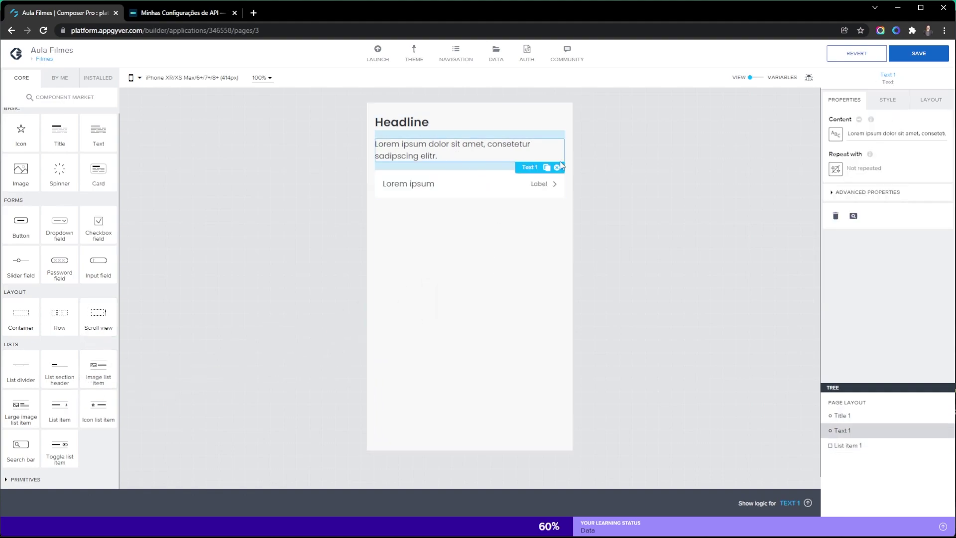
left_click(557, 167)
left_click(480, 125)
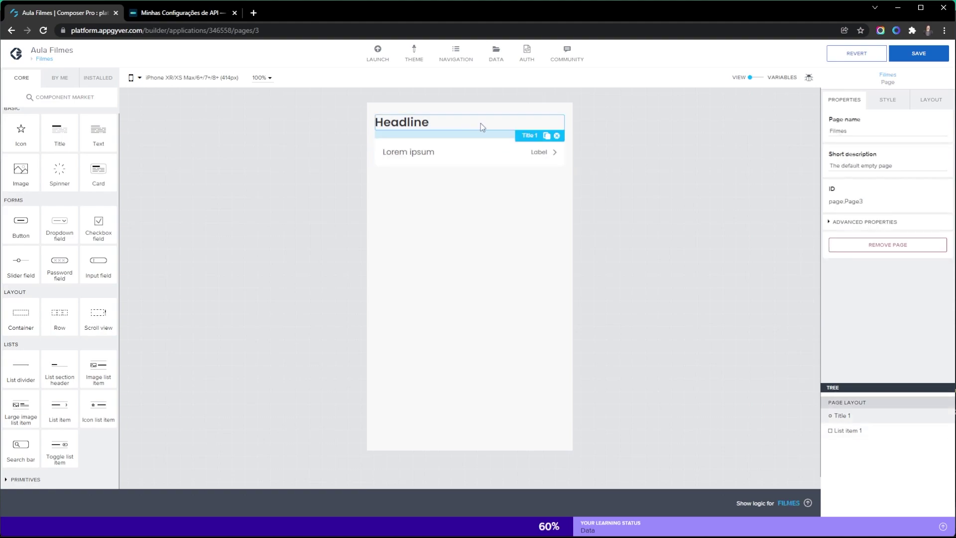
left_click(557, 135)
Set the list item's primary label to "Senhor dos Anéis" and its secondary label to "2006".
left_click(440, 130)
triple_click(873, 133)
type("Senh")
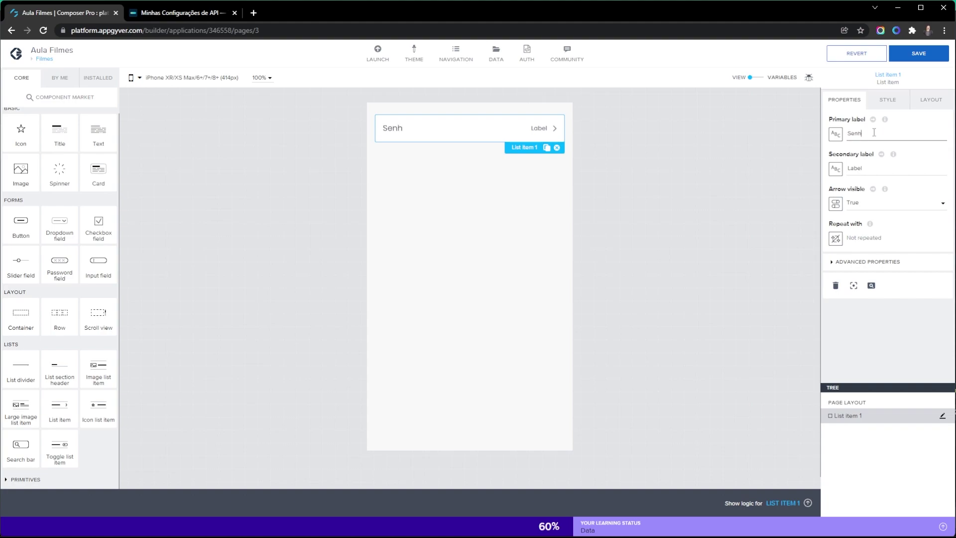
type("or dos Anéis")
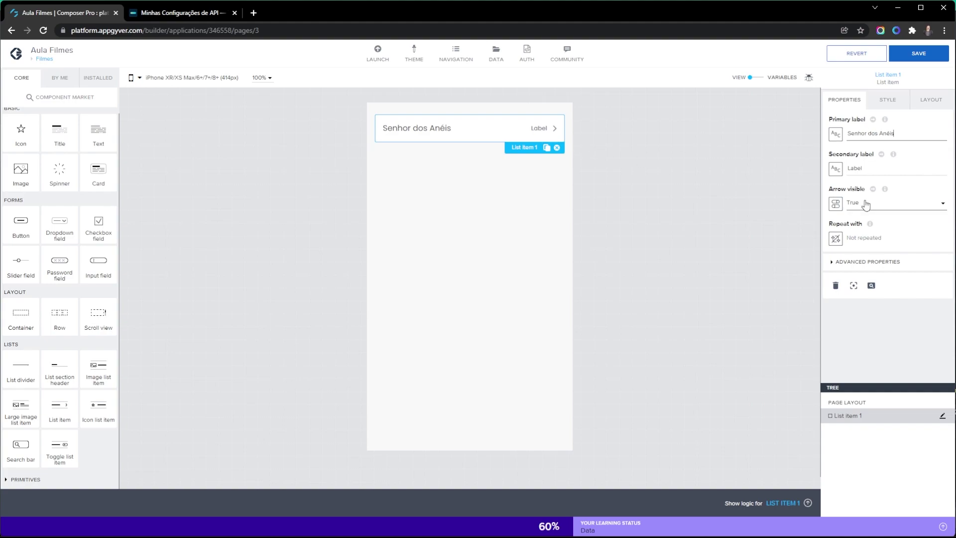
double_click(852, 168)
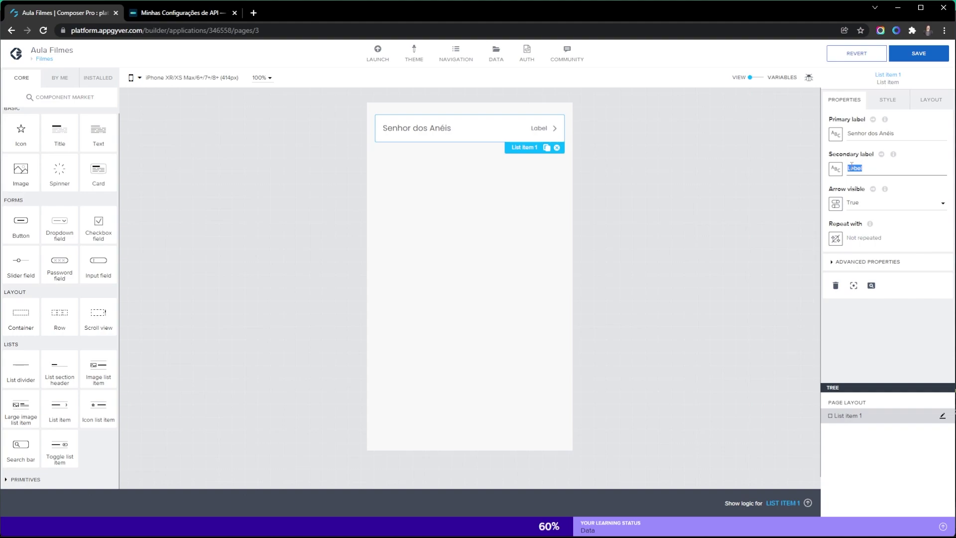
type("2006")
Rename the default navigation menu item to "Filmes" and link it to the Filmes page.
left_click(450, 52)
left_click(199, 234)
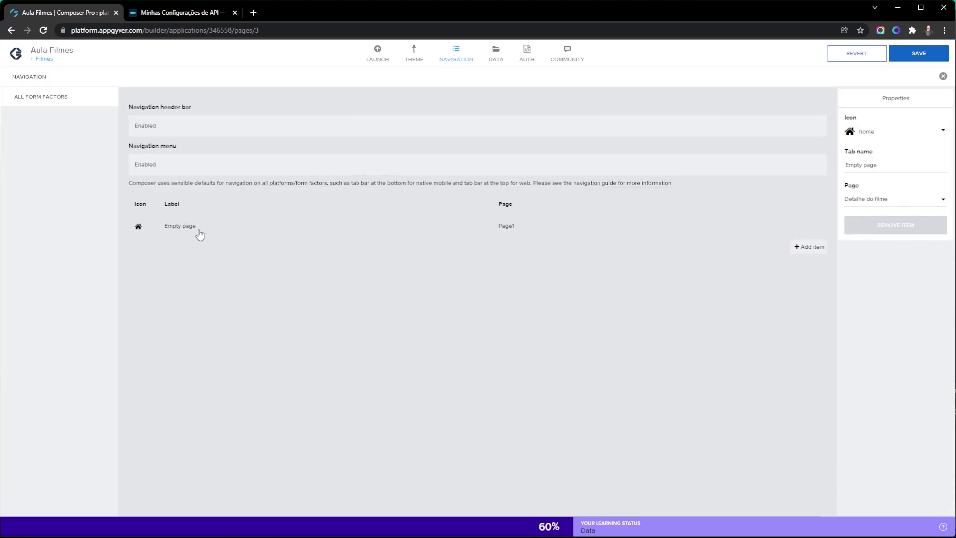
triple_click(868, 162)
type("Filmes")
left_click(868, 200)
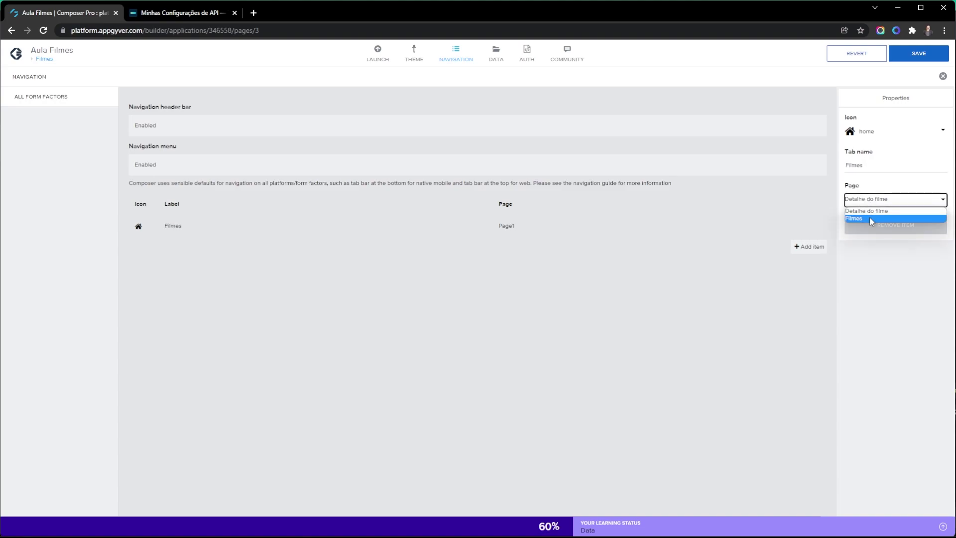
left_click(871, 219)
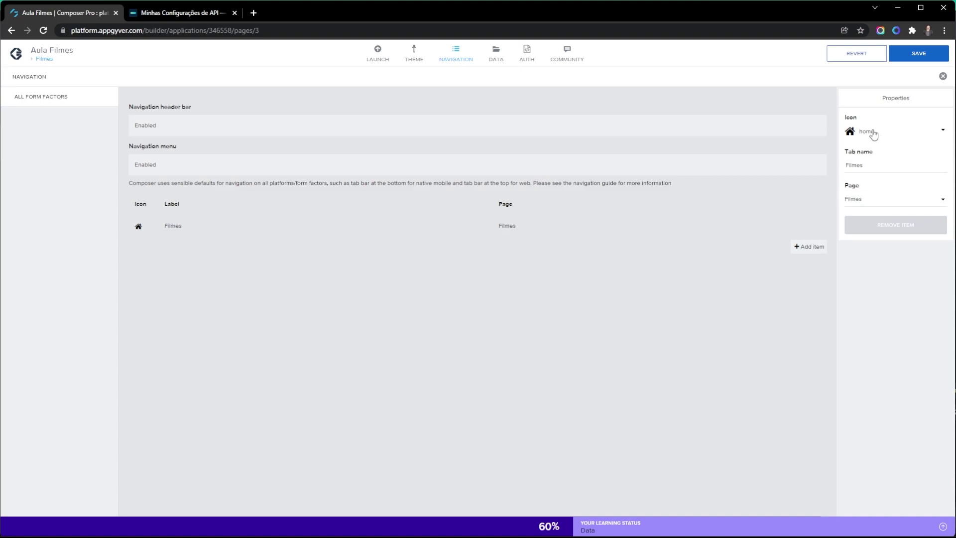
Set the Filmes navigation item's icon to film, save the application and return to the page canvas.
left_click(872, 132)
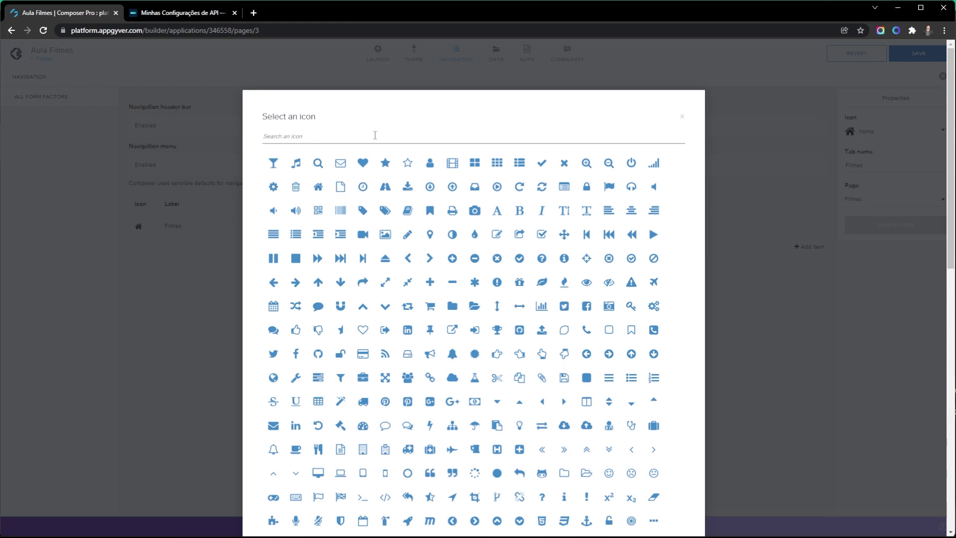
type("film")
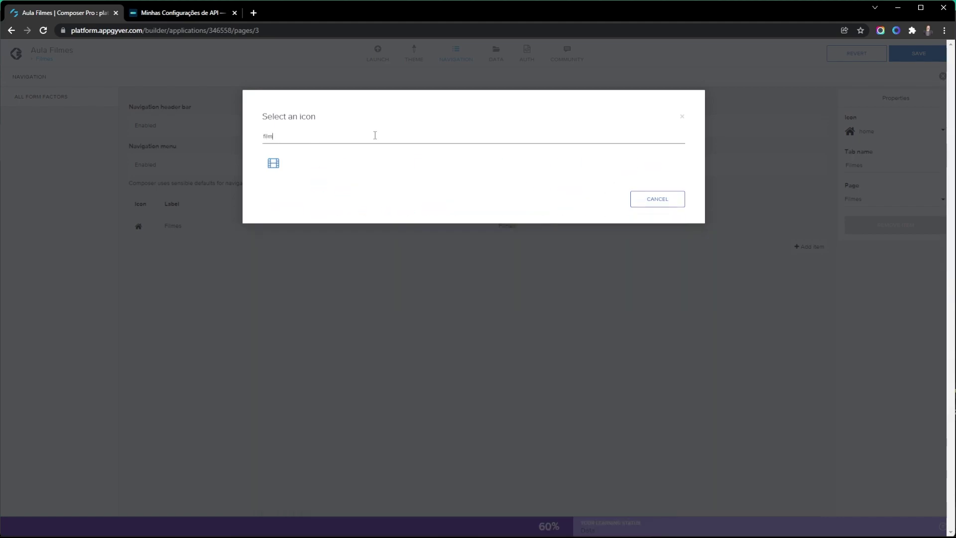
left_click(273, 162)
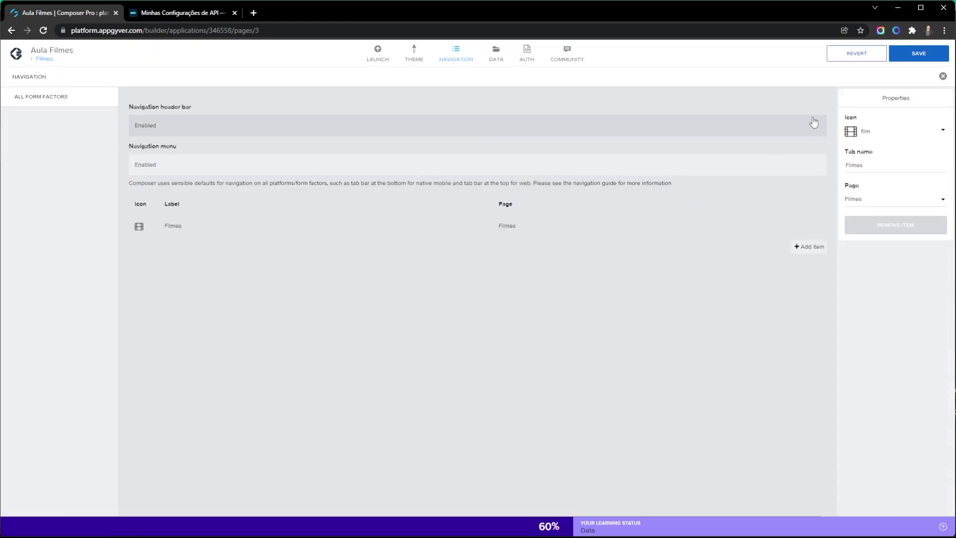
left_click(917, 54)
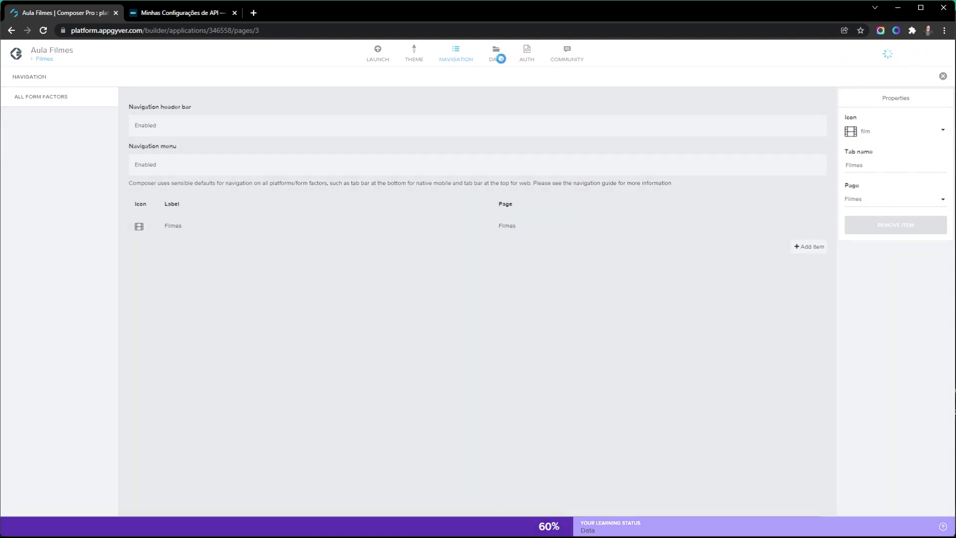
left_click(603, 54)
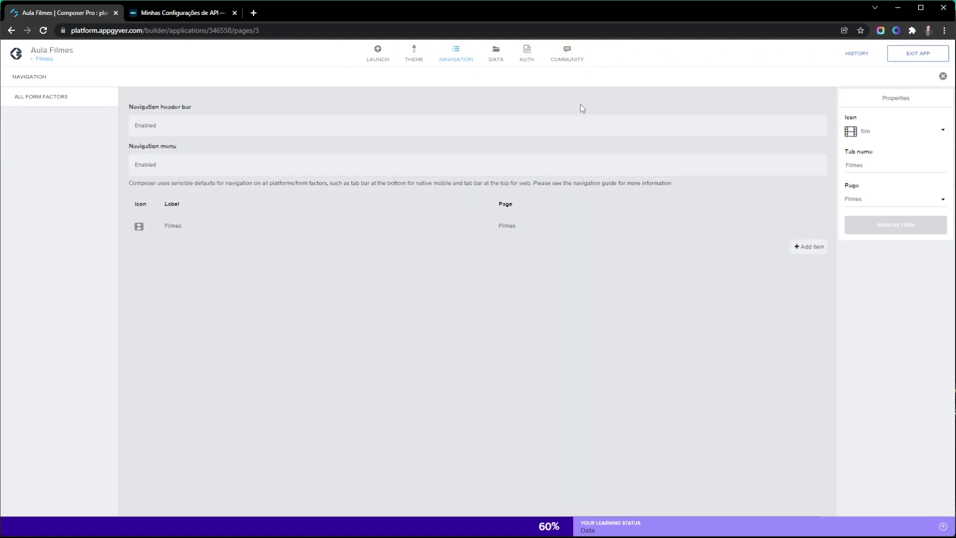
left_click(451, 60)
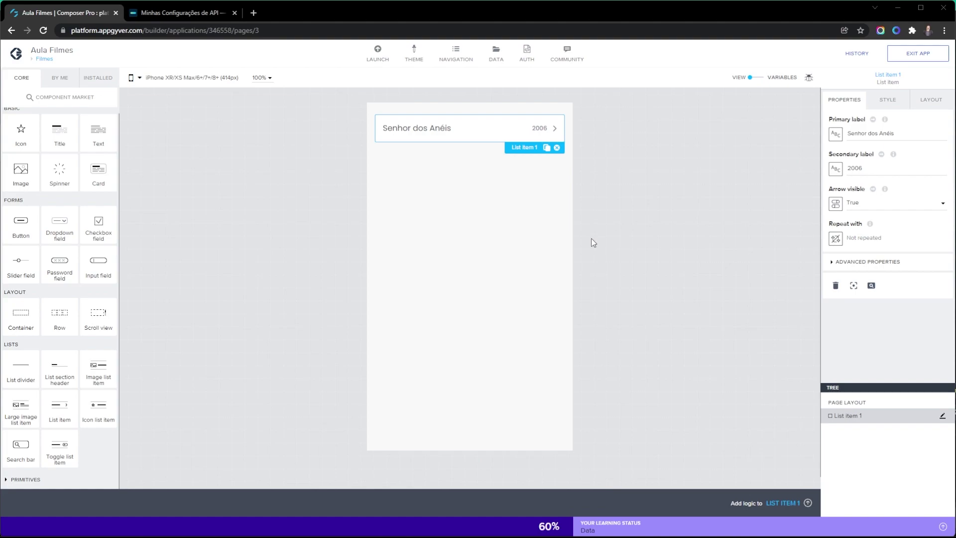
left_click(530, 254)
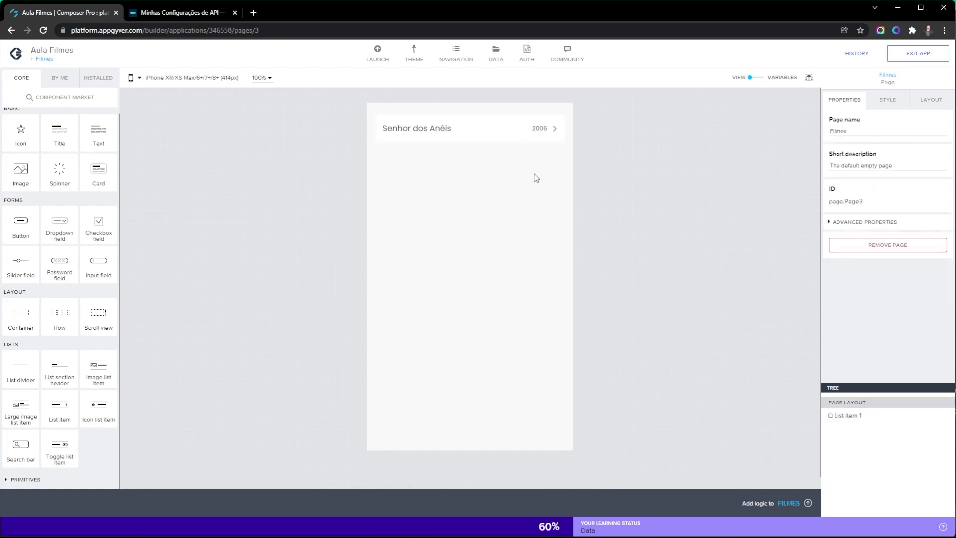
Add a REST API direct integration data resource with the resource ID "filmes".
left_click(496, 63)
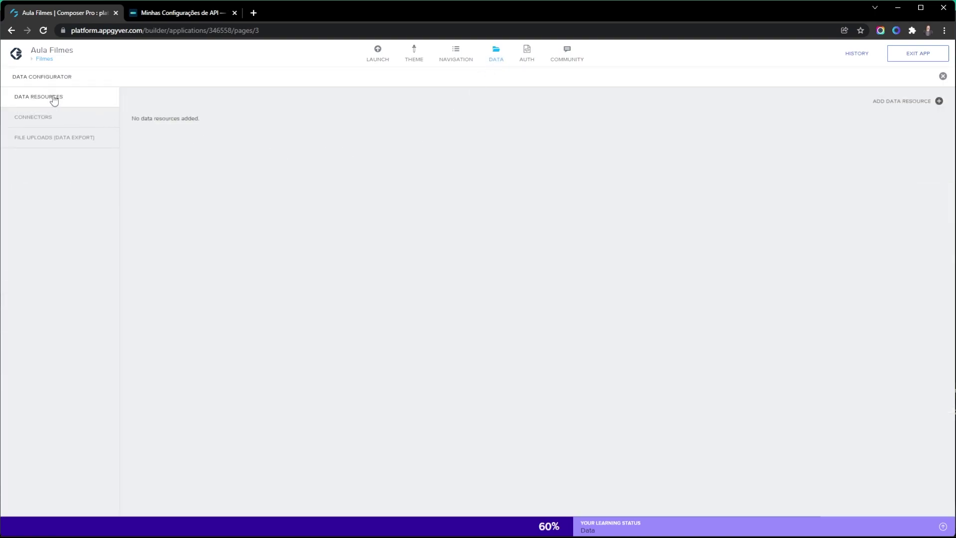
left_click(938, 101)
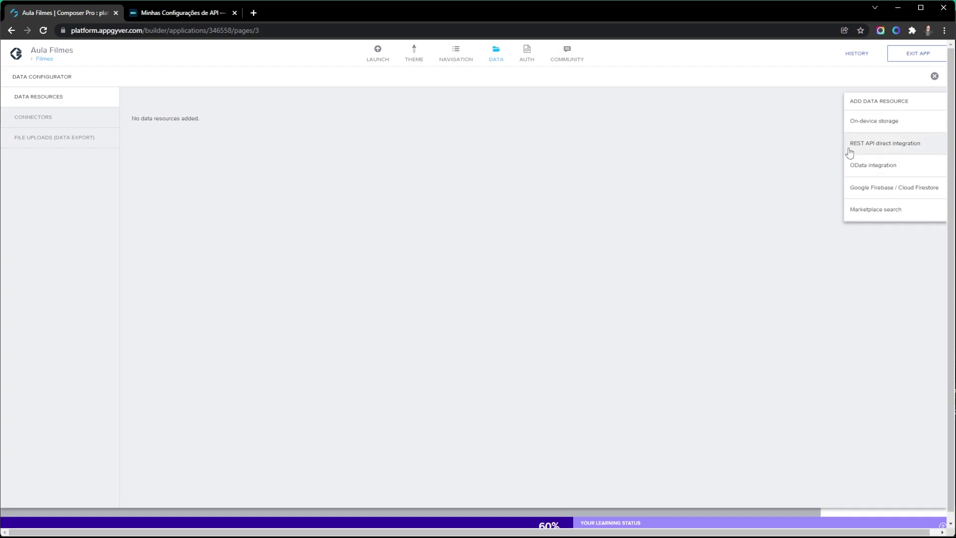
left_click(896, 152)
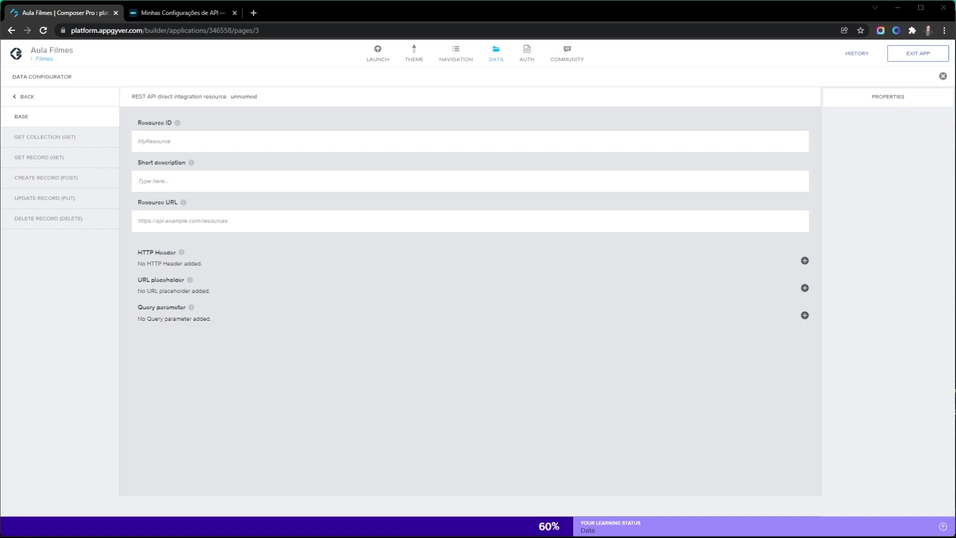
left_click(253, 144)
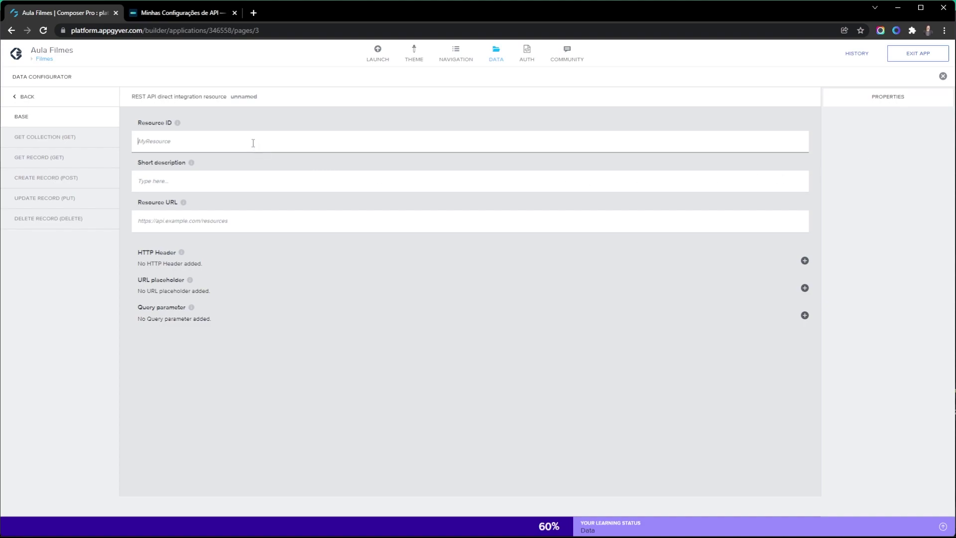
type("filmes")
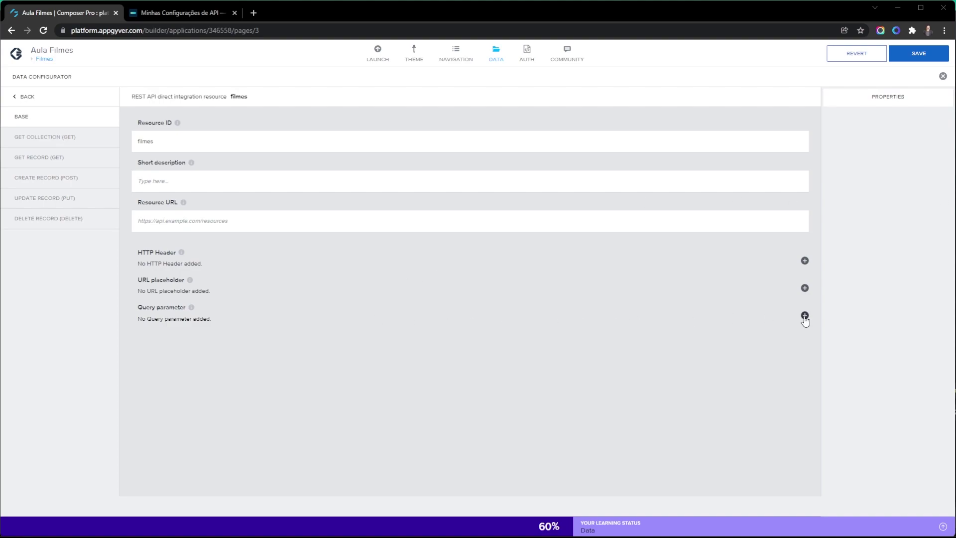
Add two base query parameters and give the second one the label and key "language" with the static value "pt-BR".
left_click(805, 315)
left_click(805, 315)
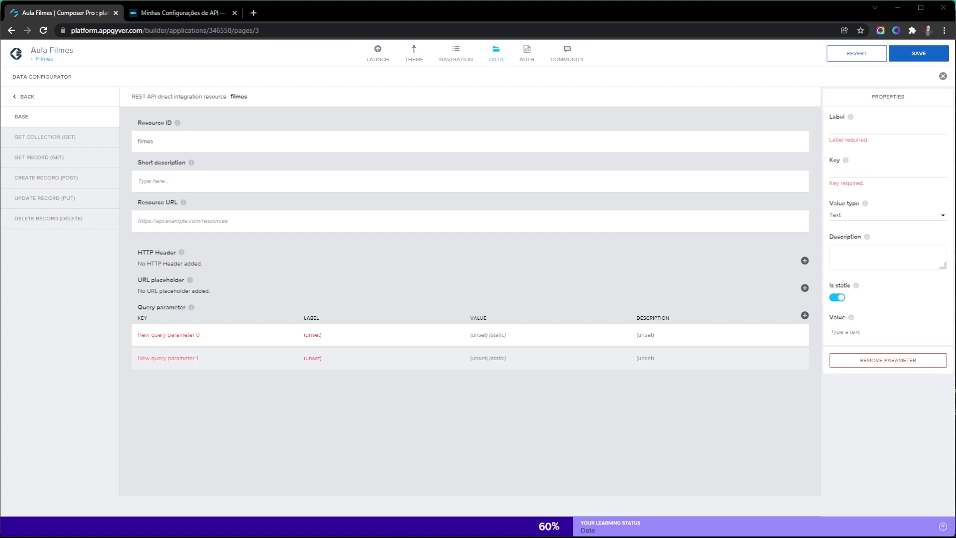
left_click(850, 128)
type("language")
left_click(847, 164)
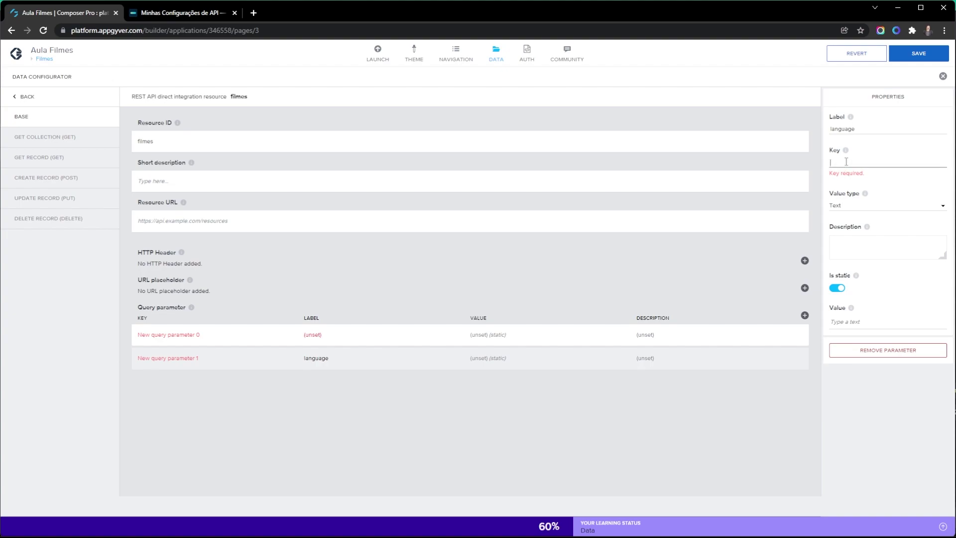
type("language")
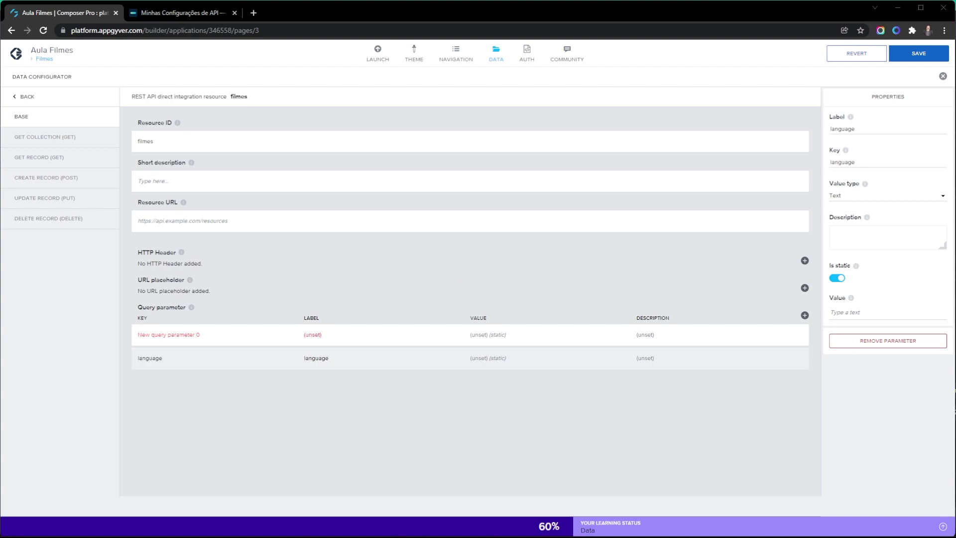
left_click(838, 313)
type("pt-BR")
Give the first query parameter the label and key "api_key" and paste the API key as its static value.
left_click(182, 339)
left_click(182, 340)
left_click(856, 128)
type("api_key")
left_click(857, 163)
type("api_key")
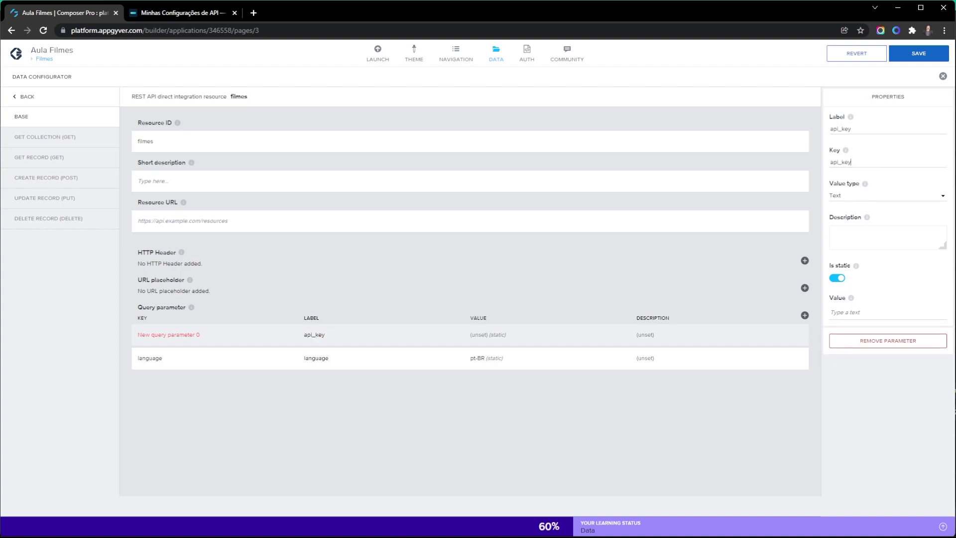
left_click(876, 312)
key("ctrl+v")
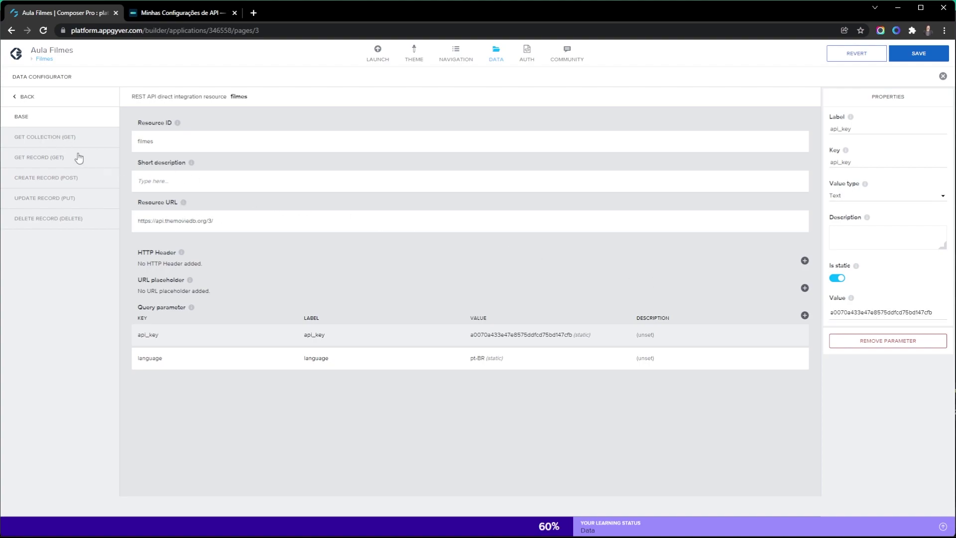
Set the relative path of the Get collection request to "search/movie".
left_click(23, 140)
left_click(254, 160)
type("search/movie")
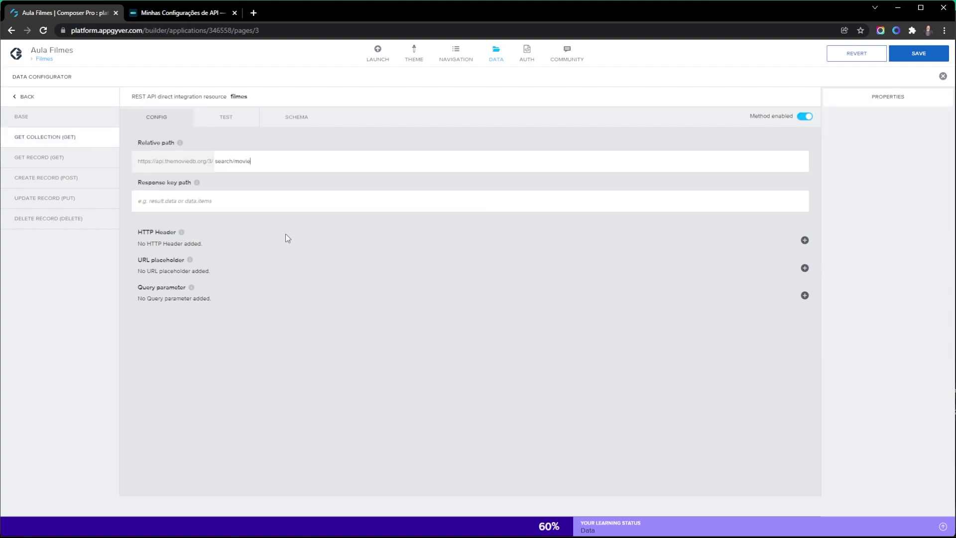
Add a non-static query parameter to the Get collection request with the label "Search query" and the key "query".
left_click(805, 295)
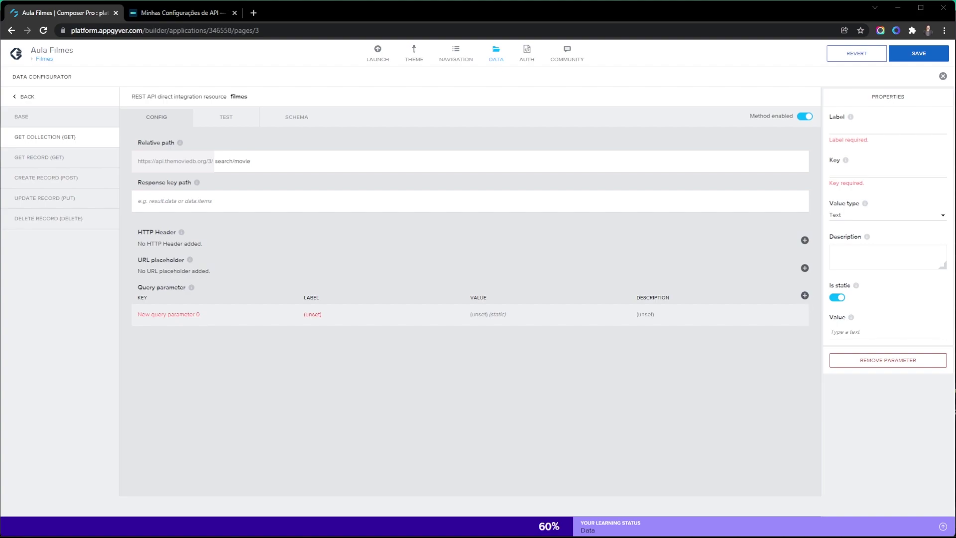
left_click(856, 135)
type("Search query")
left_click(855, 164)
type("query")
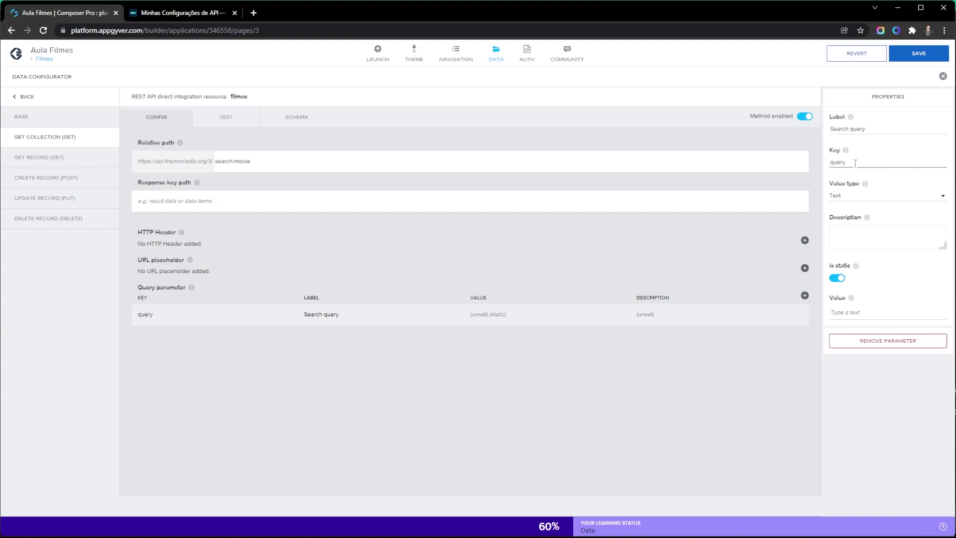
left_click(837, 278)
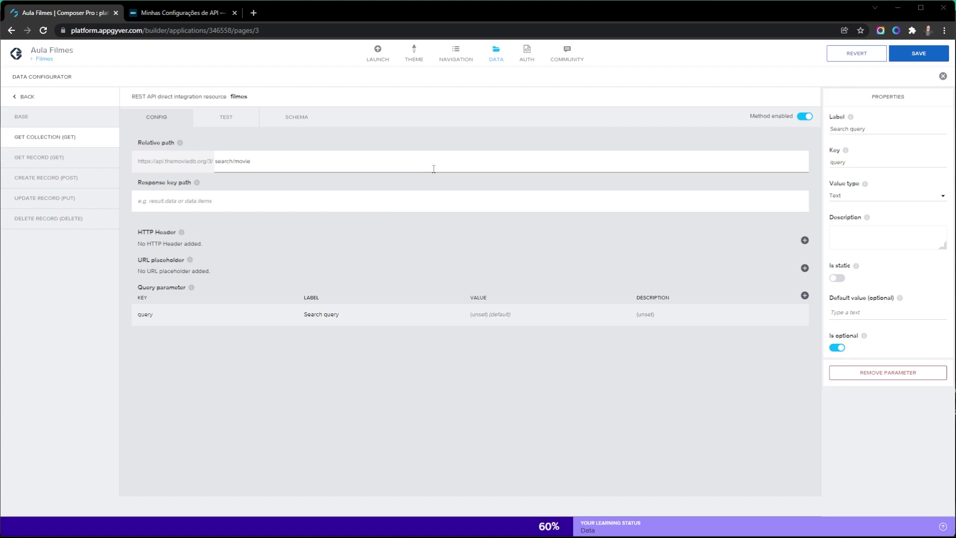
Test the Get collection request with the static text "senhor dos anéis" as the search query.
left_click(223, 123)
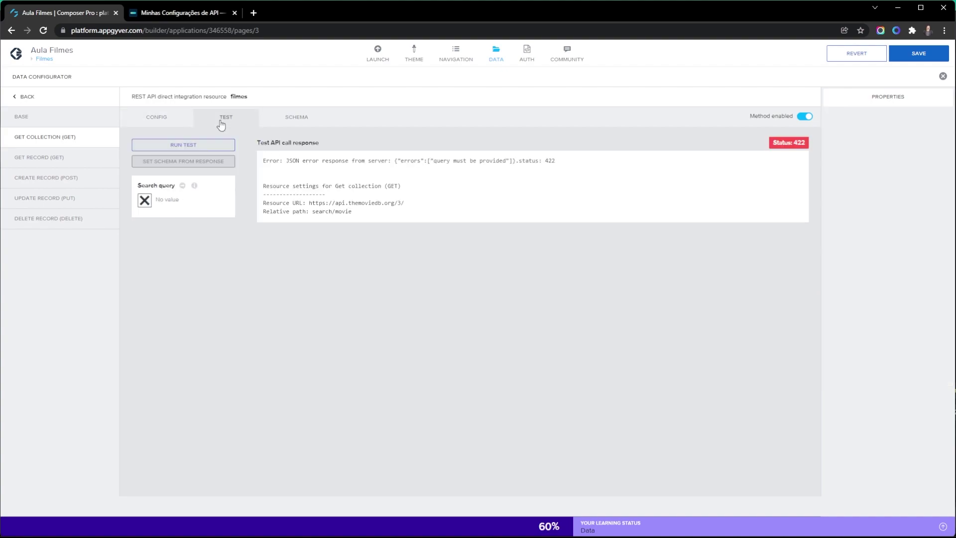
left_click(205, 147)
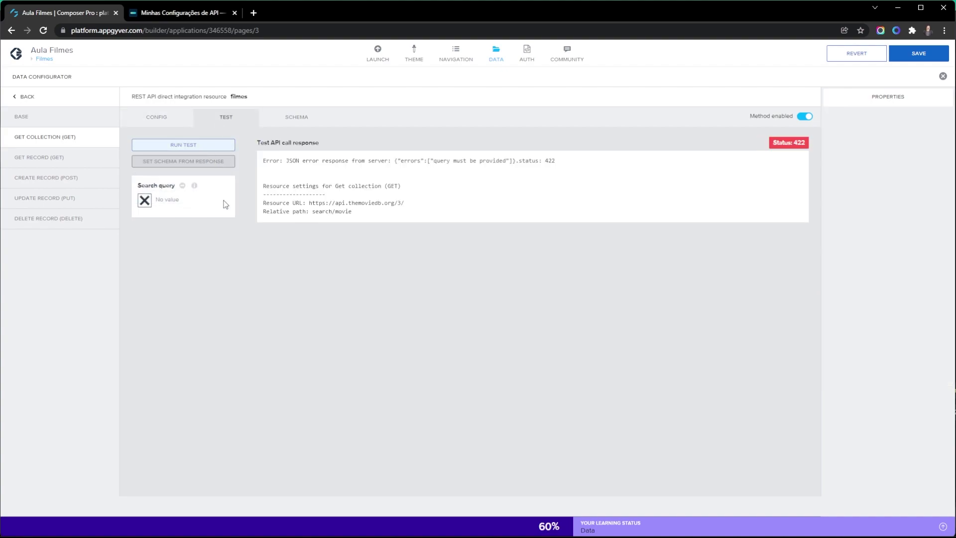
left_click(144, 201)
left_click(431, 240)
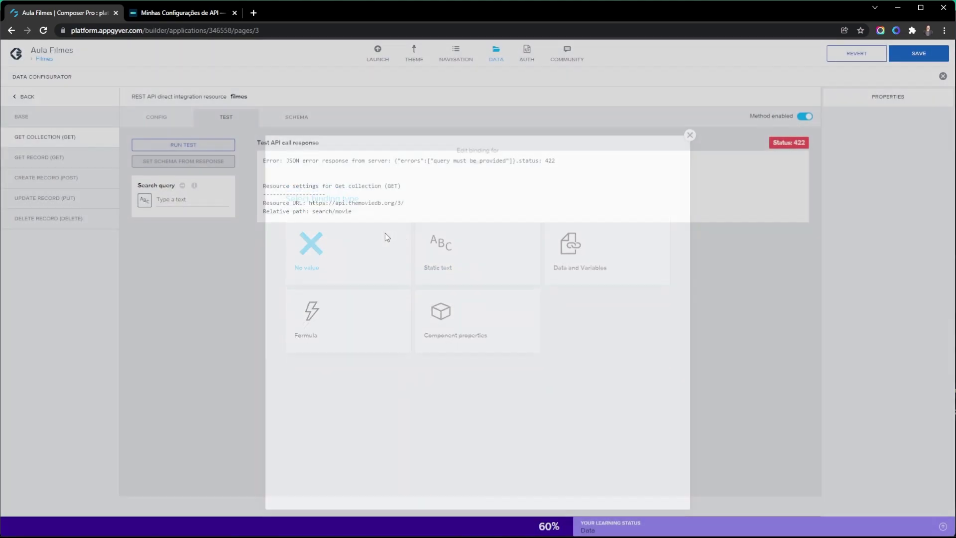
type("sen")
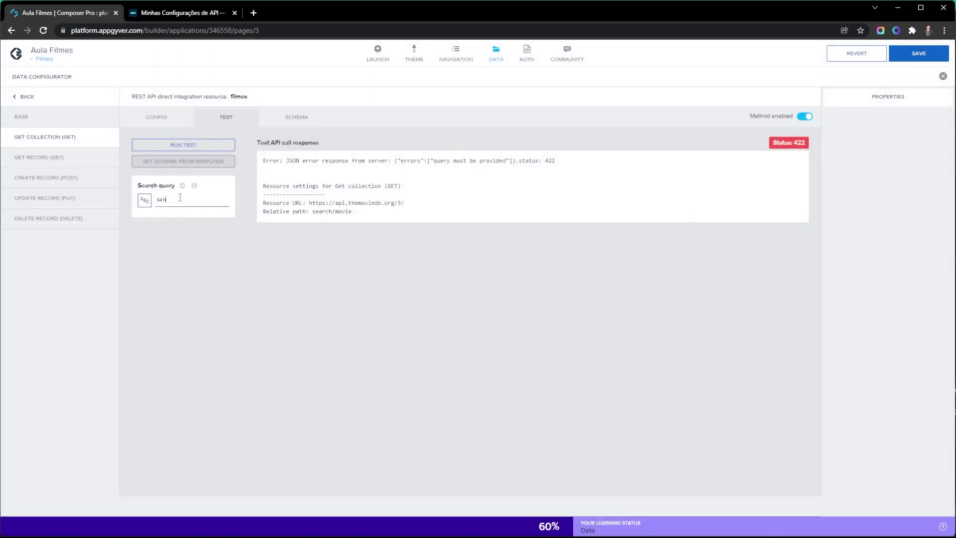
type("hor dos anéis")
left_click(212, 145)
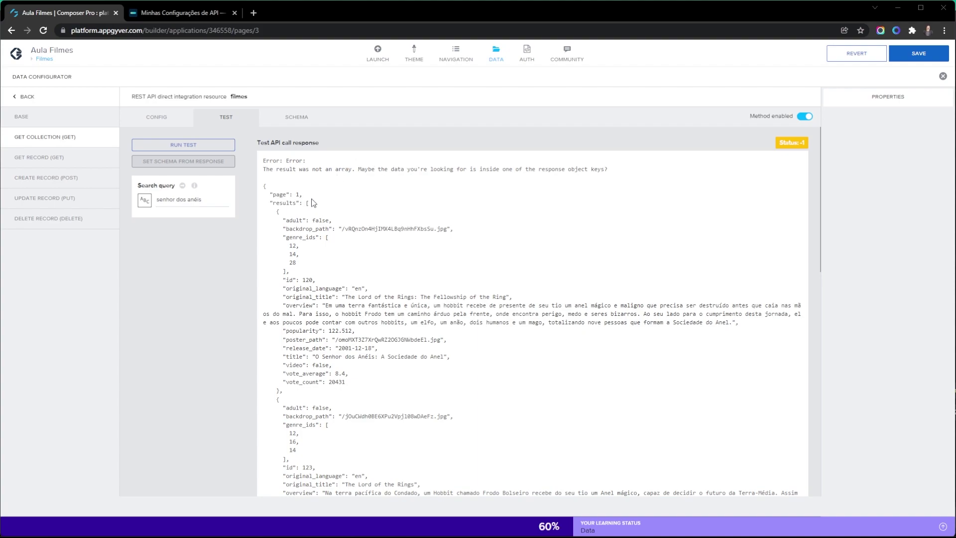
Copy the "results" key from the test response into the Get collection request's response key path.
double_click(281, 201)
key("ctrl+c")
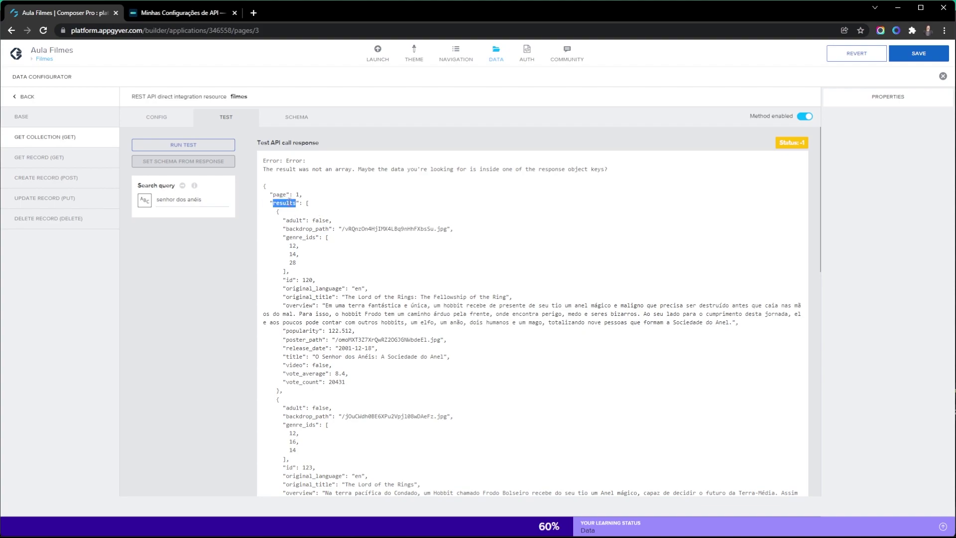
left_click(156, 119)
key("ctrl+v")
Rerun the Get collection test and set the schema from its response.
left_click(236, 120)
left_click(211, 146)
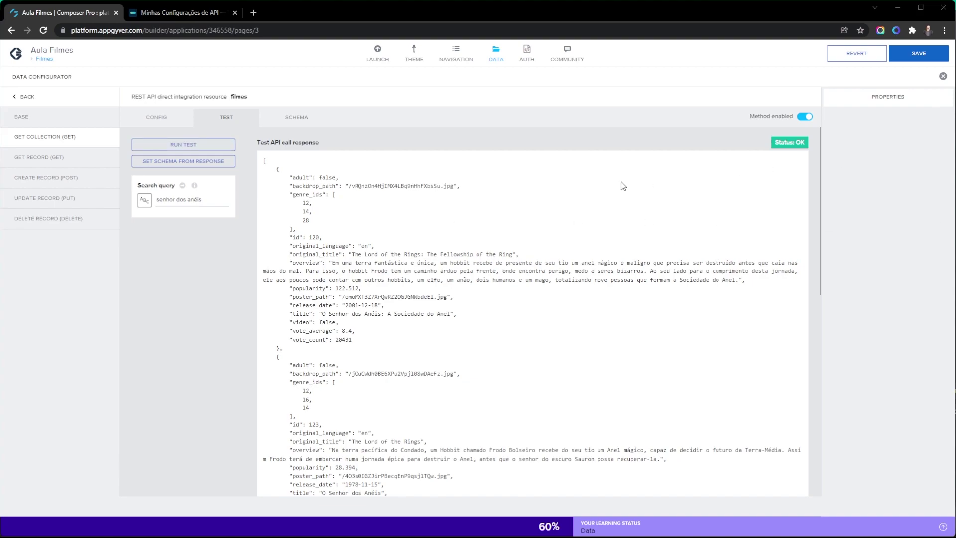
left_click(208, 165)
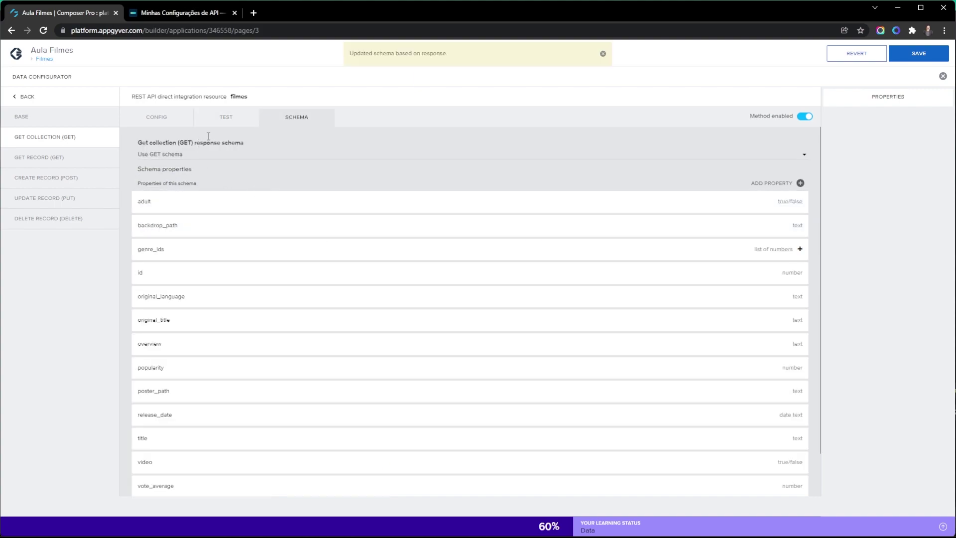
Compare the test response with the generated schema properties and save the application.
left_click(229, 120)
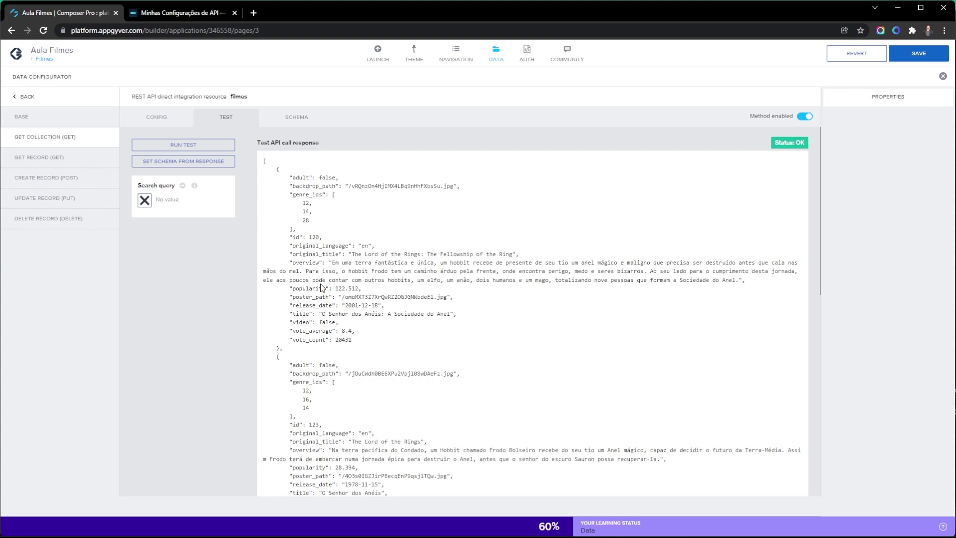
left_click(294, 120)
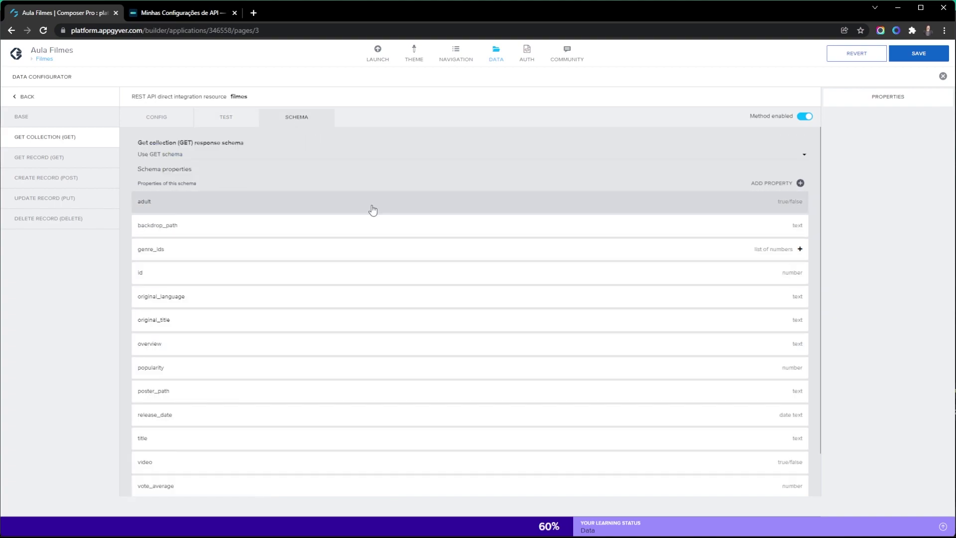
left_click(934, 59)
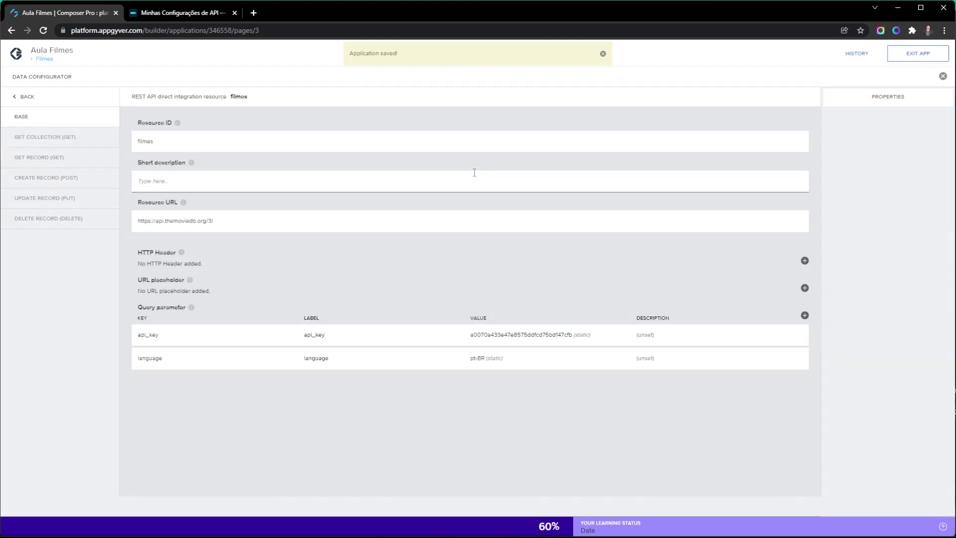
Return to the Filmes page and add a data variable linked to the filmes resource.
left_click(603, 54)
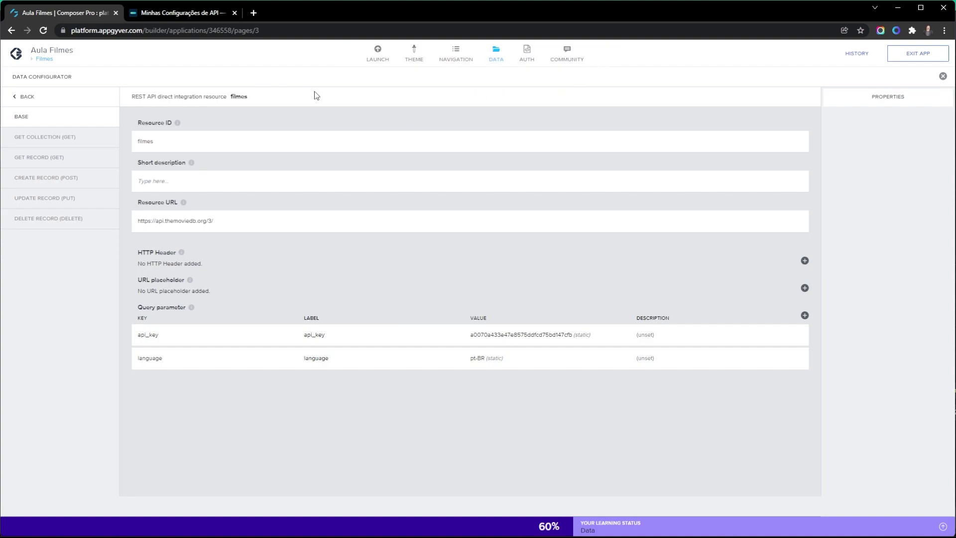
left_click(43, 60)
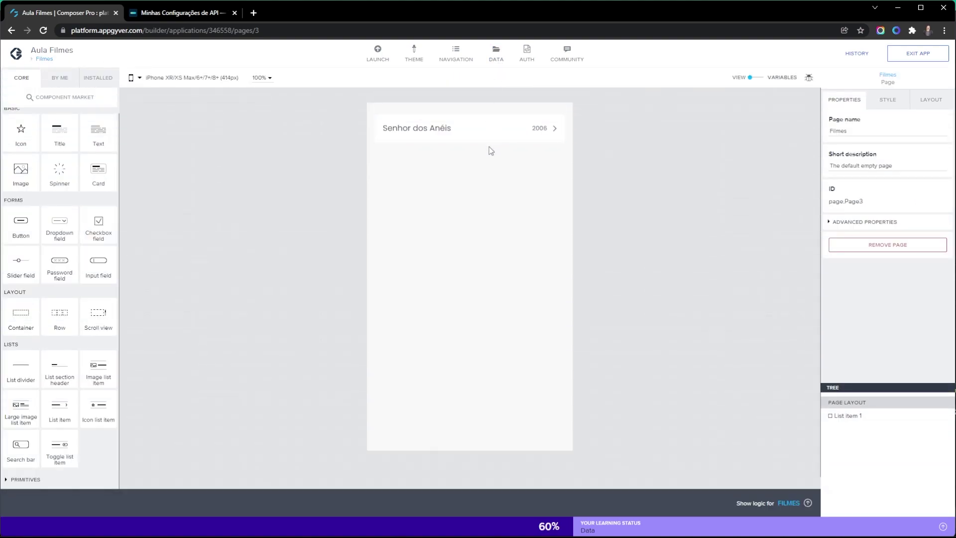
left_click(457, 133)
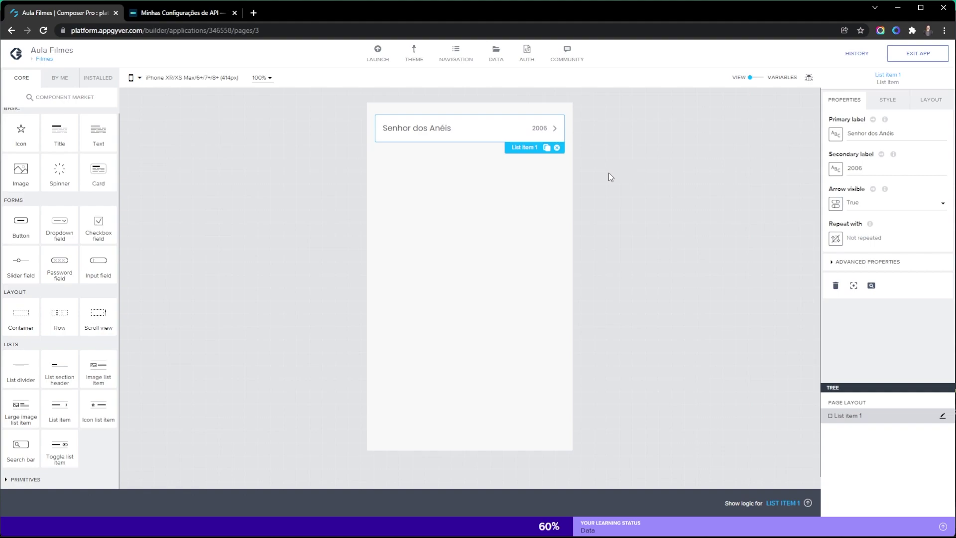
left_click(781, 78)
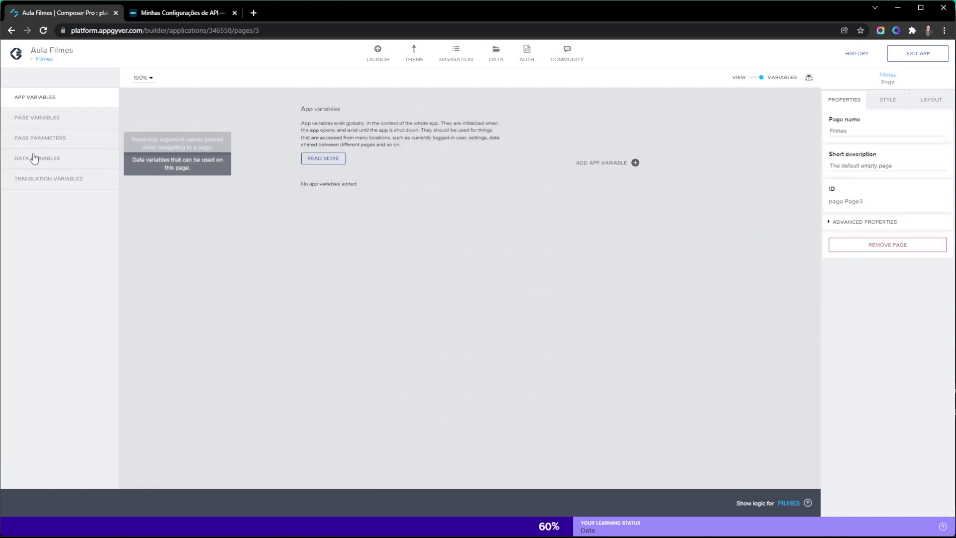
left_click(40, 160)
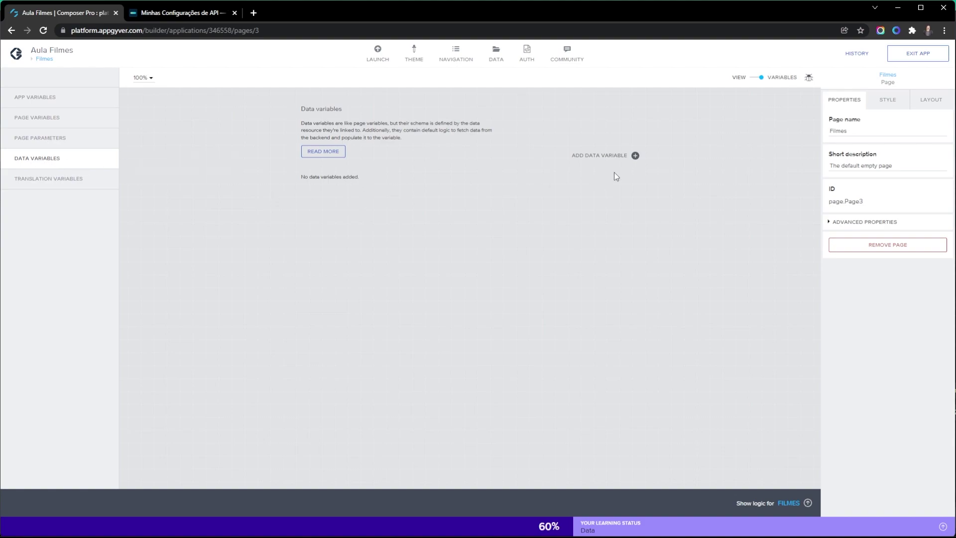
left_click(635, 155)
left_click(625, 238)
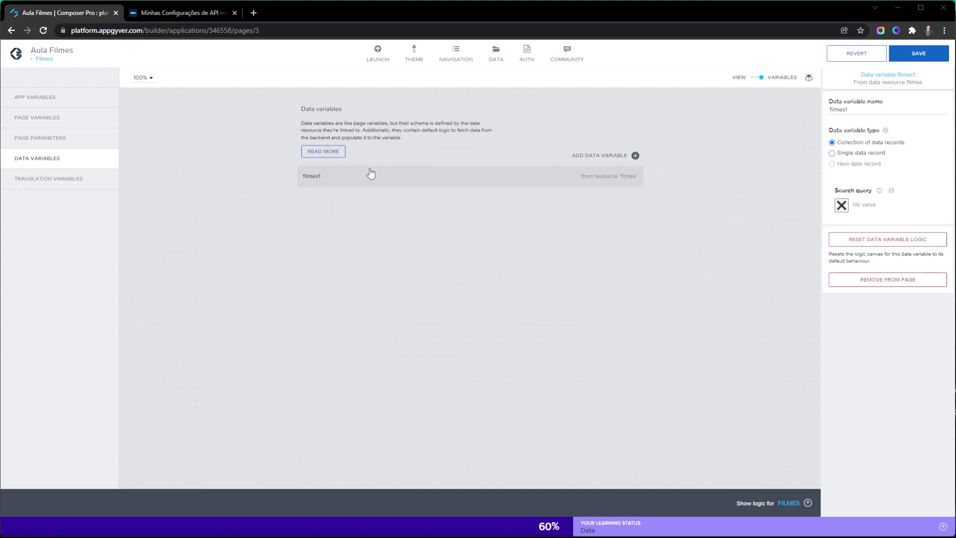
Add a text page variable named nomedoFilme to the Filmes page.
left_click(58, 121)
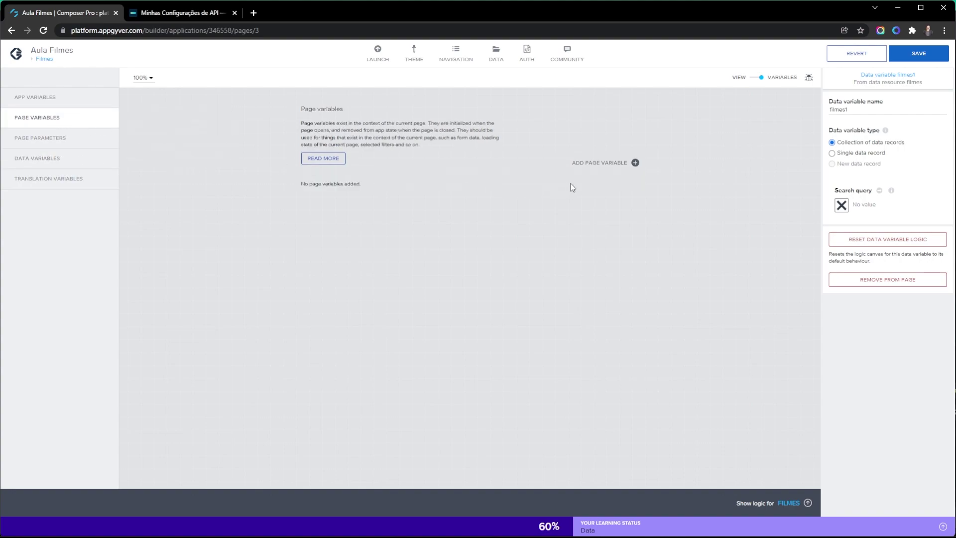
left_click(635, 163)
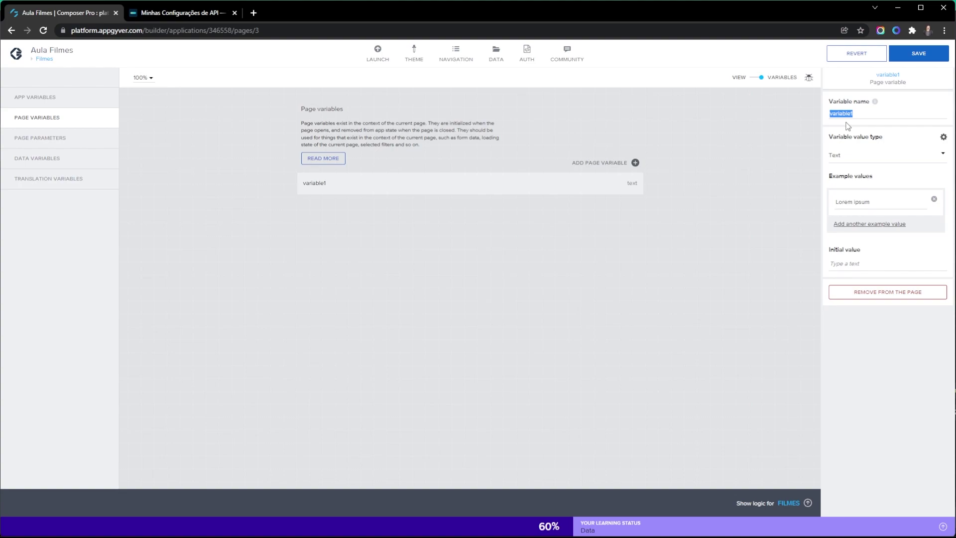
type("nomedoFilme")
Place a search bar above the list item and bind its value to the page variable nomedoFilme.
left_click(784, 78)
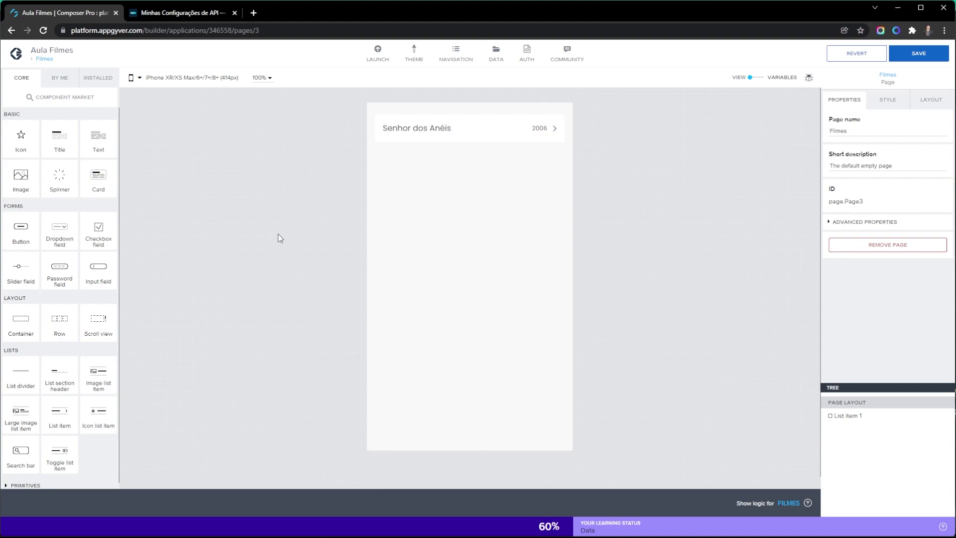
left_click_drag(23, 452, 455, 118)
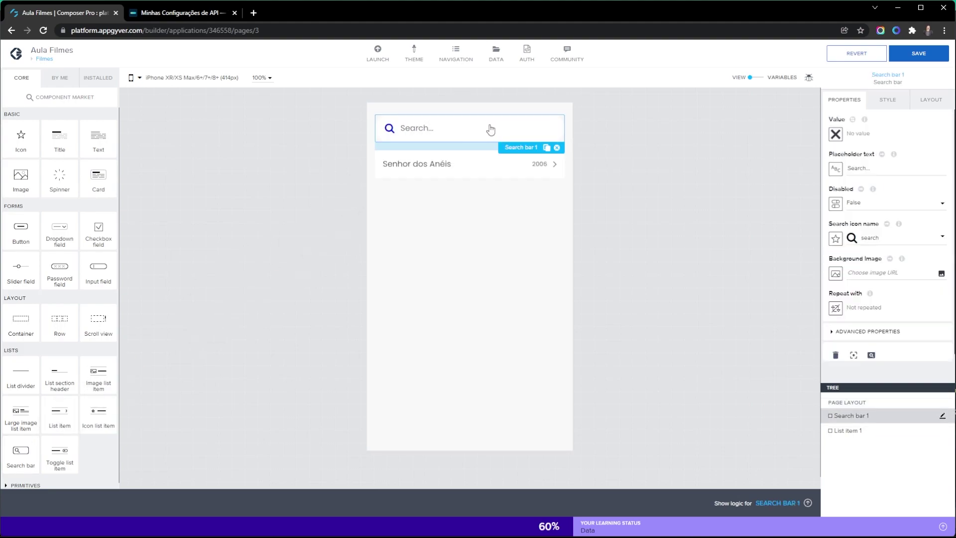
left_click(835, 134)
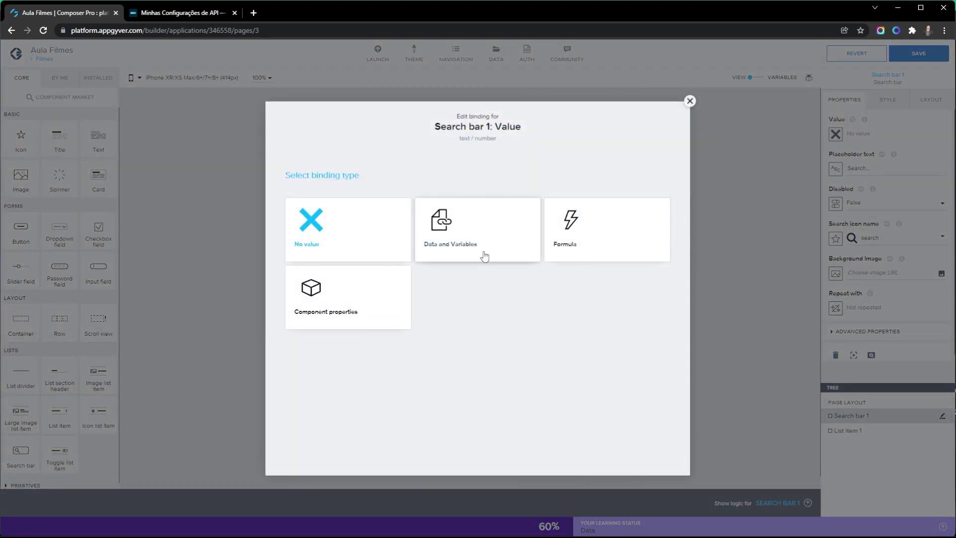
left_click(483, 256)
left_click(482, 256)
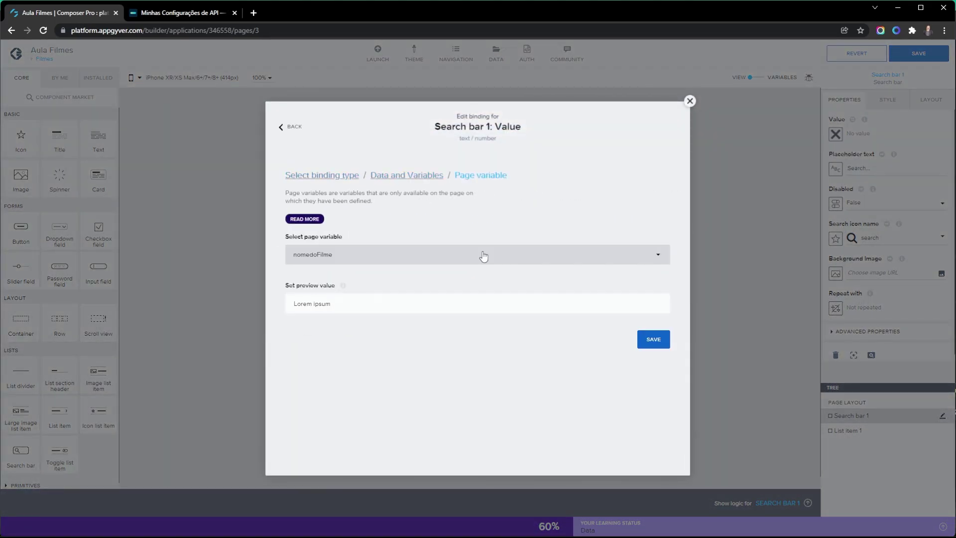
left_click(644, 343)
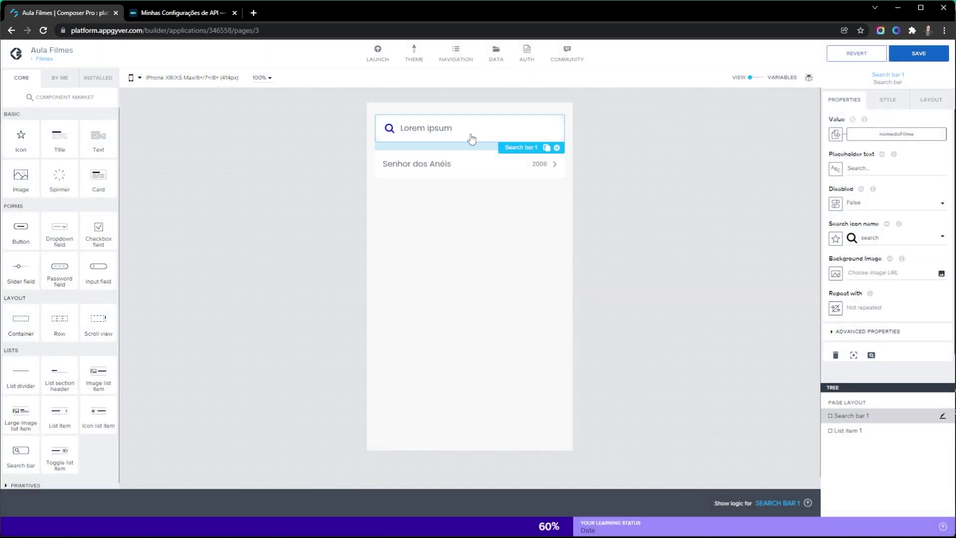
Replace the default placeholder text of the search bar with a custom prompt.
left_click(902, 167)
left_click_drag(867, 168, 823, 201)
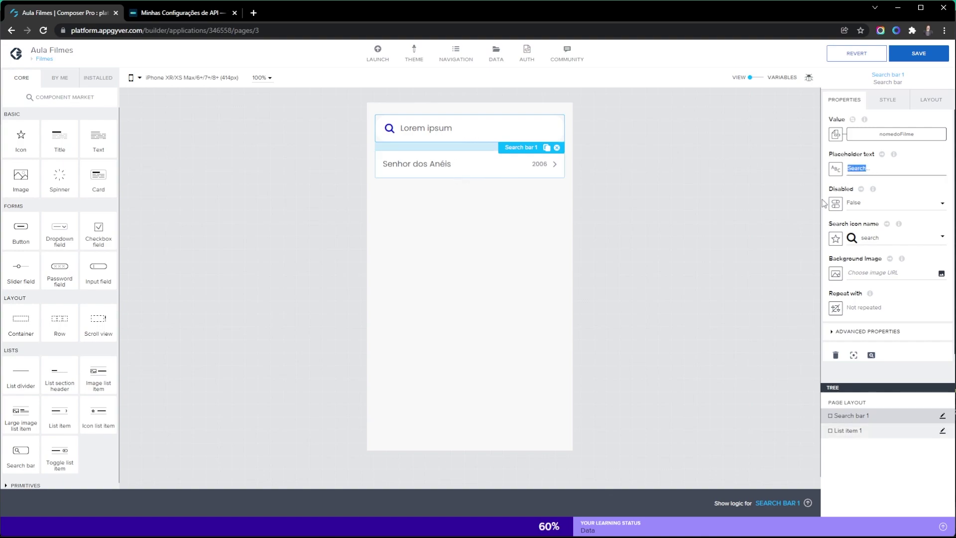
type("Di")
left_click(672, 185)
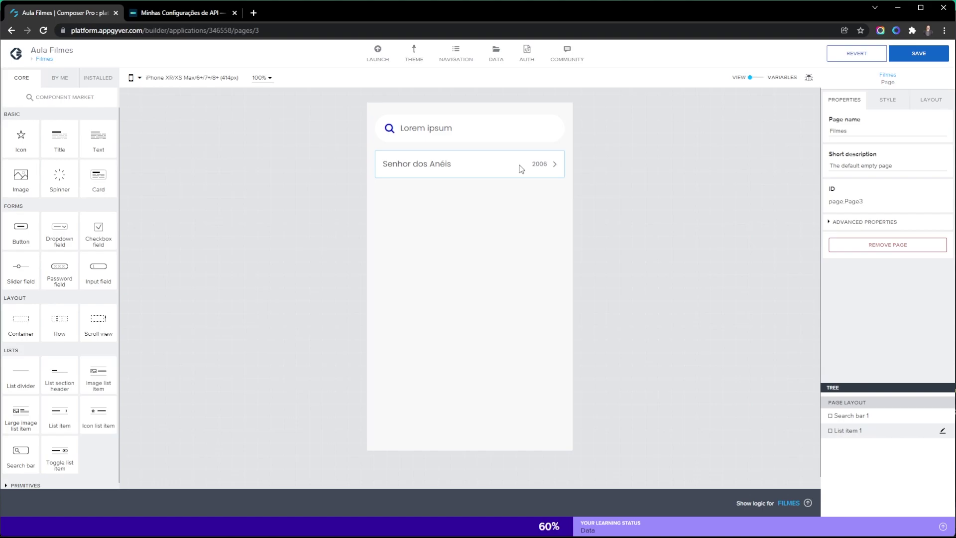
Repeat the list item with the data variable filmes1.
left_click(520, 168)
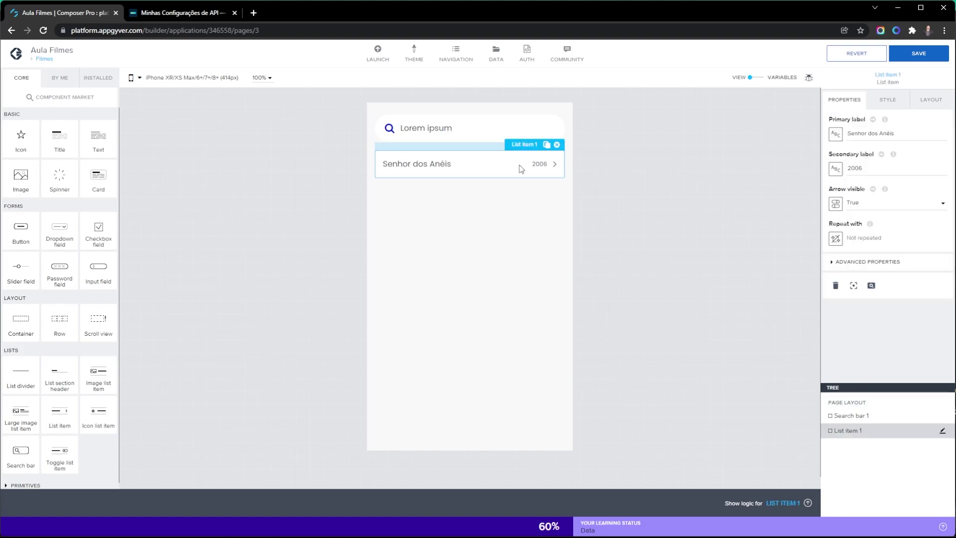
left_click(836, 239)
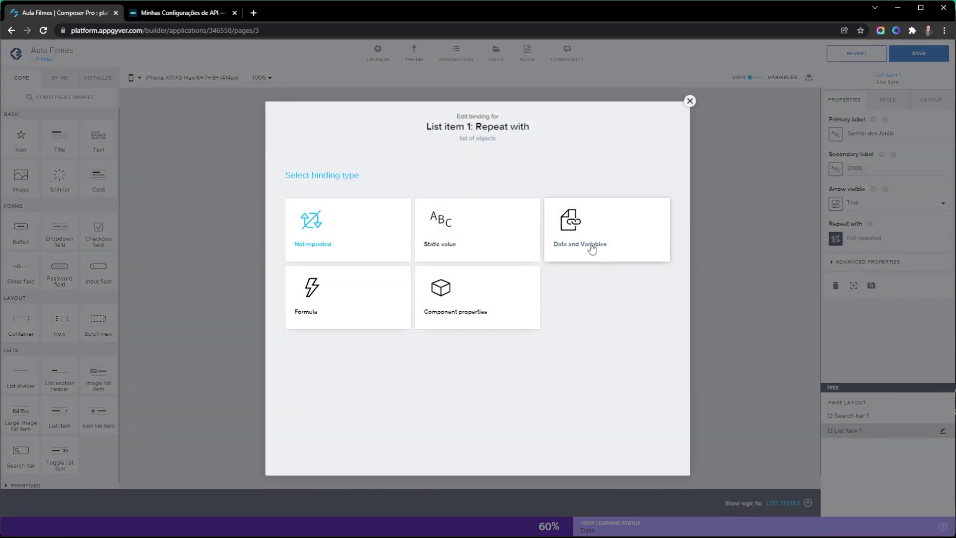
left_click(570, 231)
left_click(367, 332)
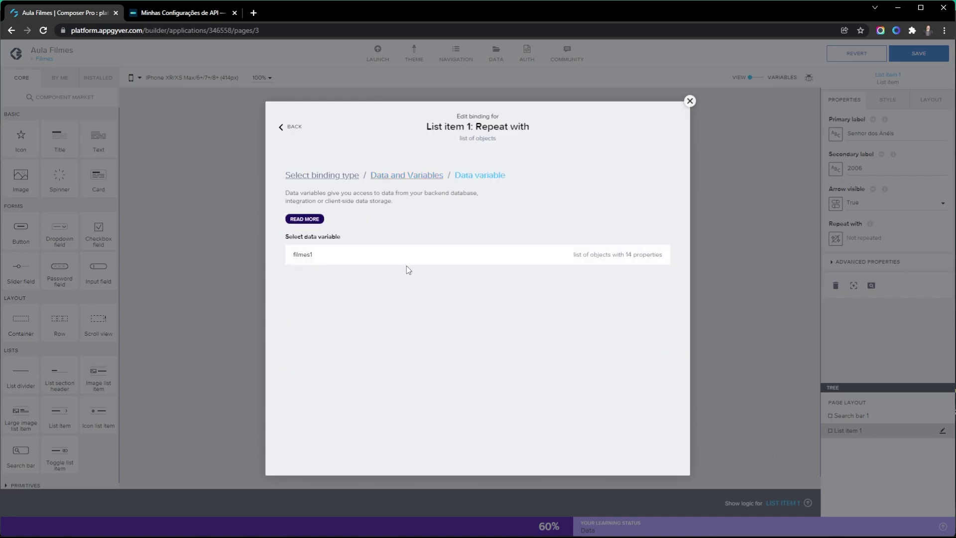
left_click(658, 292)
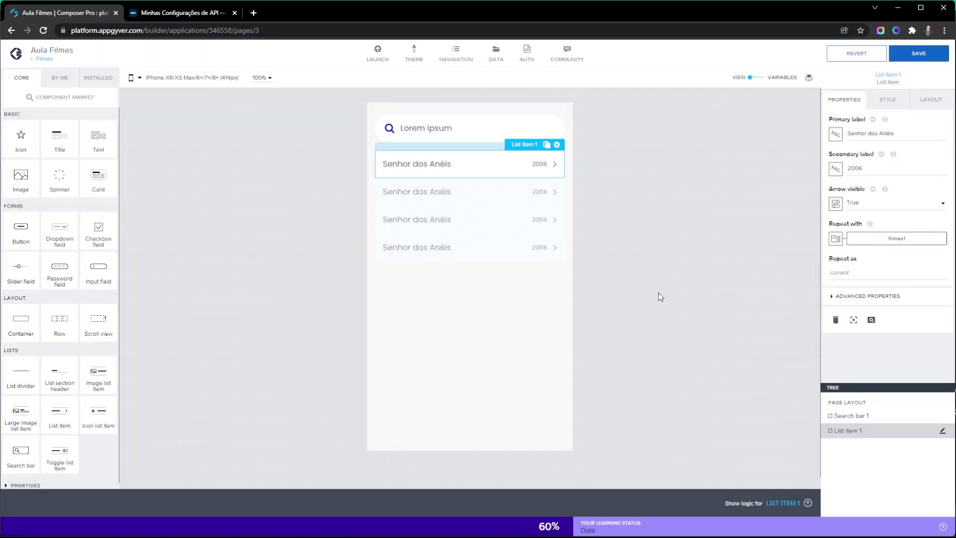
Bind the list item's primary label to the repeated data item's title property.
left_click(835, 134)
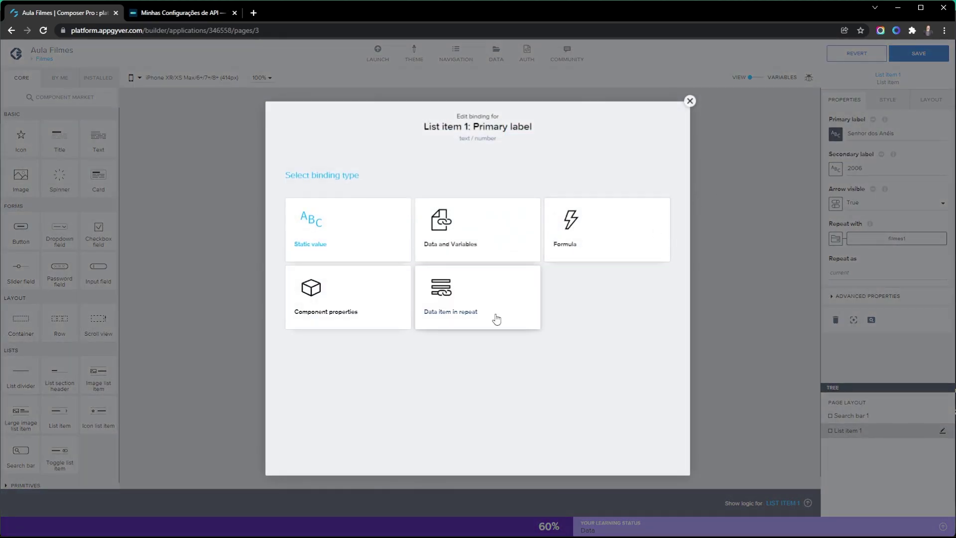
left_click(496, 320)
scroll(458, 301, "down", 2)
scroll(459, 300, "down", 3)
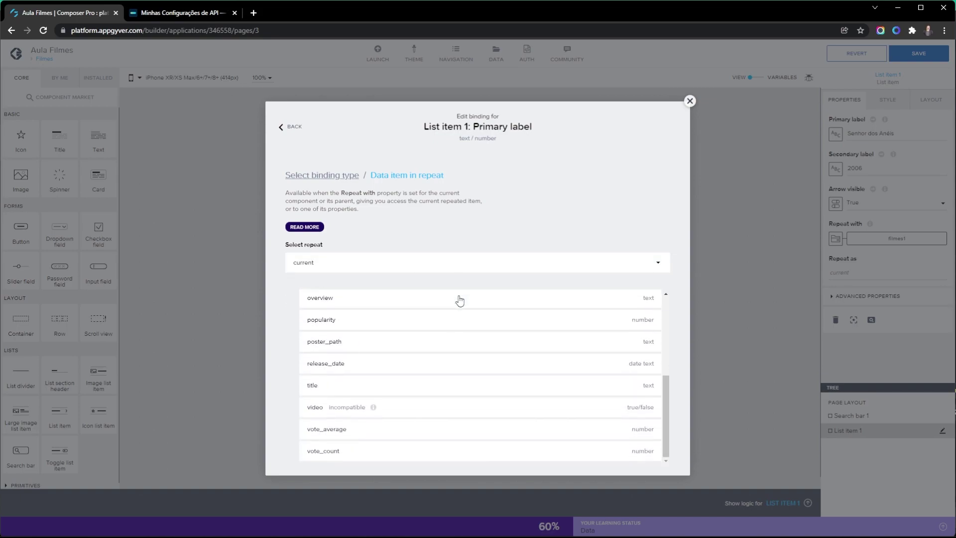
left_click(396, 386)
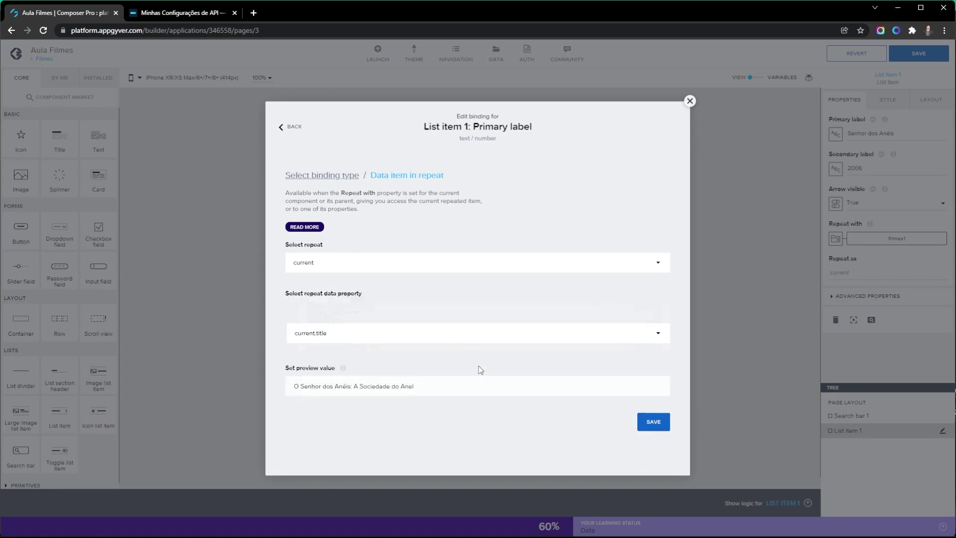
left_click(649, 397)
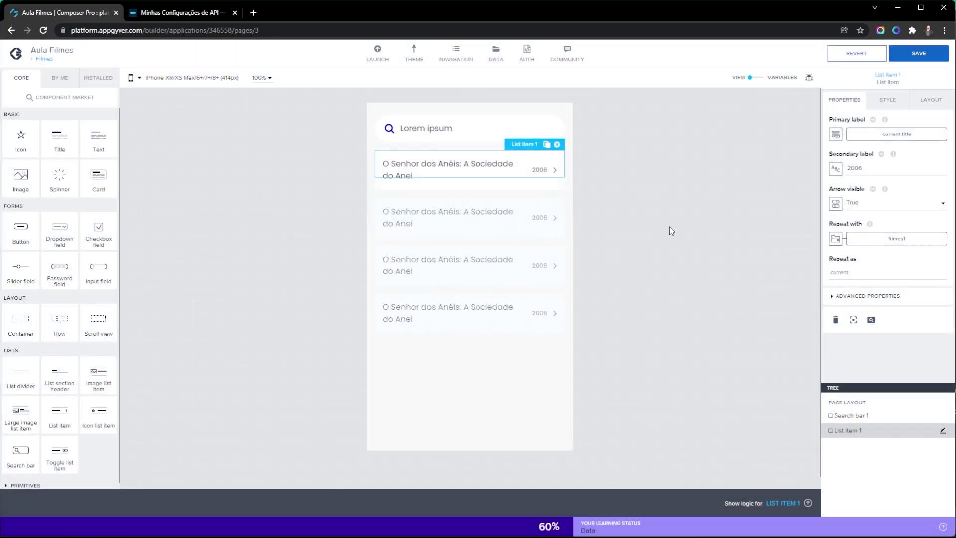
Bind the list item's secondary label to the repeated data item's release_date property.
left_click(839, 174)
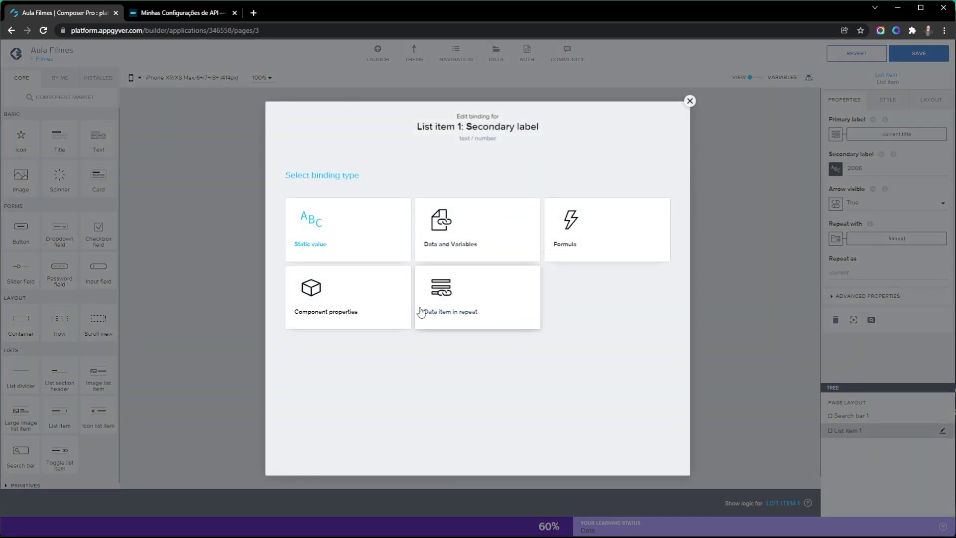
left_click(444, 304)
left_click(377, 269)
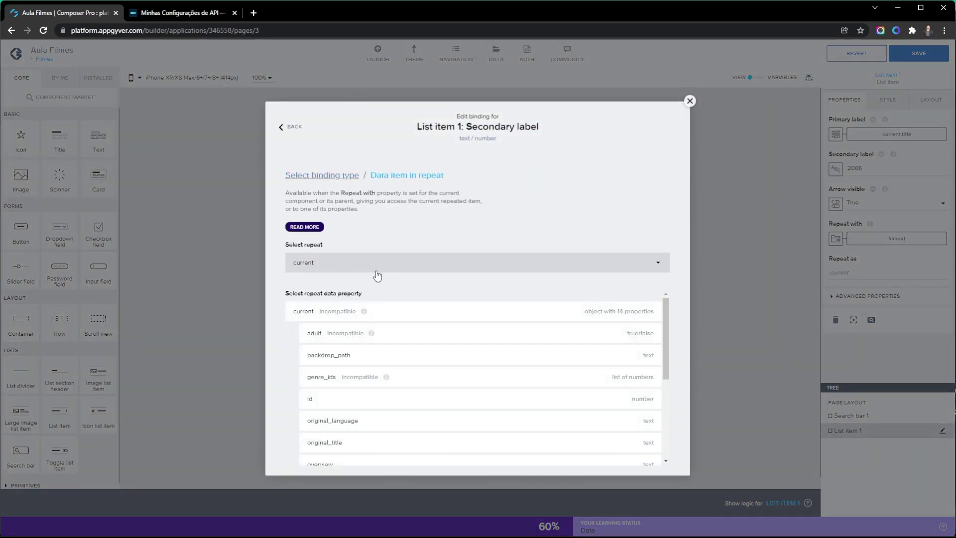
scroll(382, 326, "down", 3)
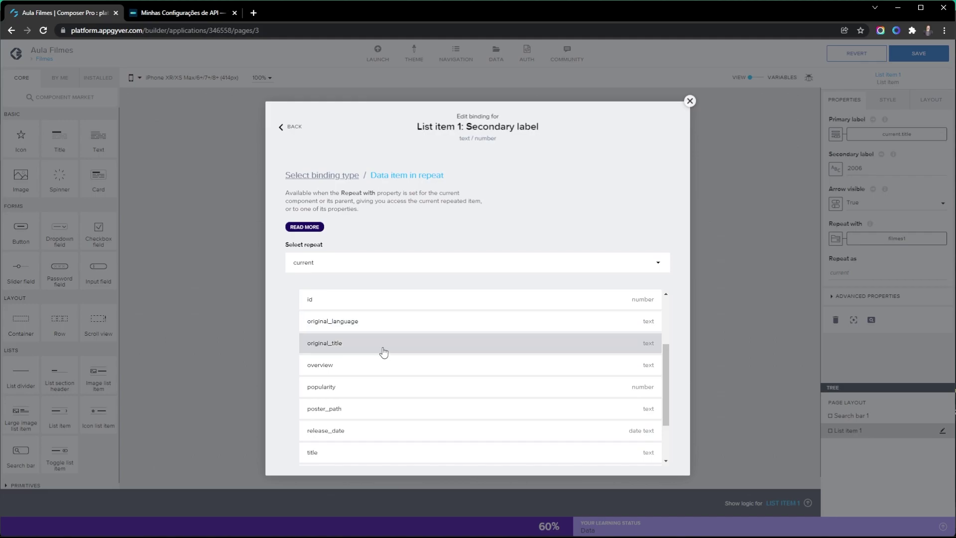
left_click(349, 431)
left_click(653, 399)
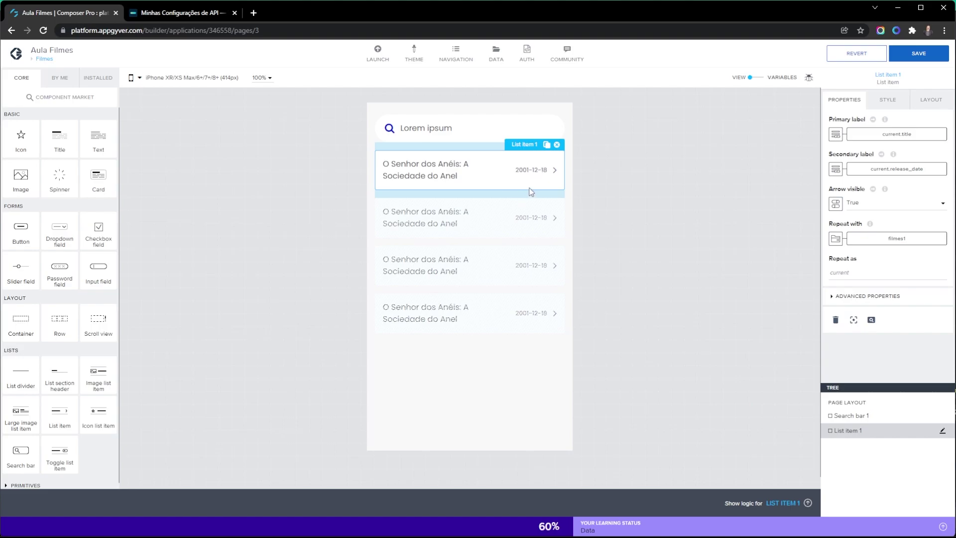
Rebind the list item's secondary label to the formula FORMAT_DATETIME_LOCAL(repeated.current.release_date, "YYYY").
left_click(896, 168)
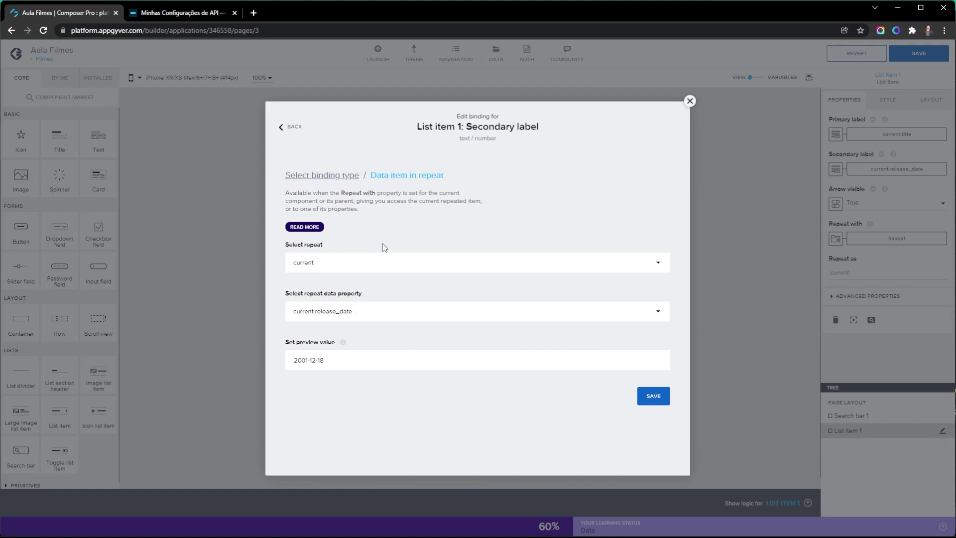
left_click(333, 175)
left_click(595, 225)
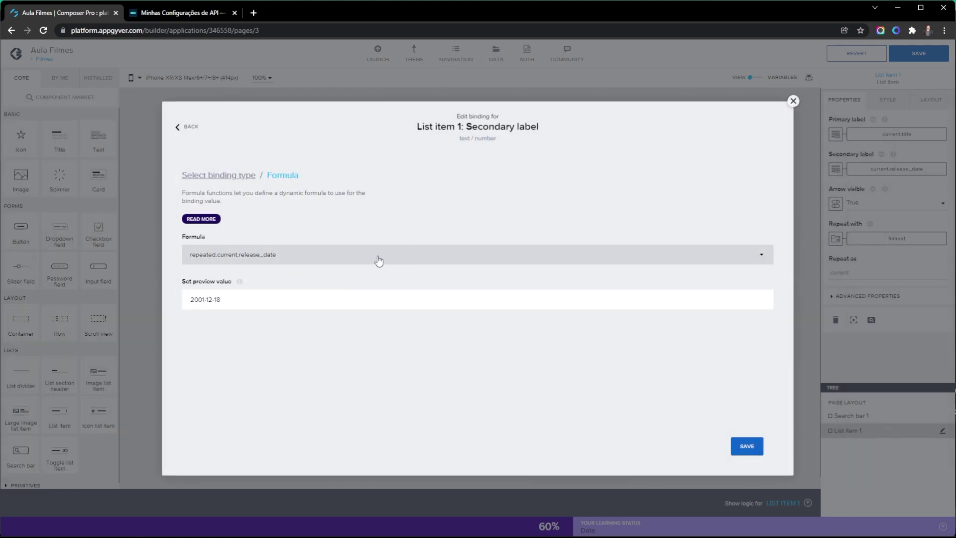
left_click(376, 262)
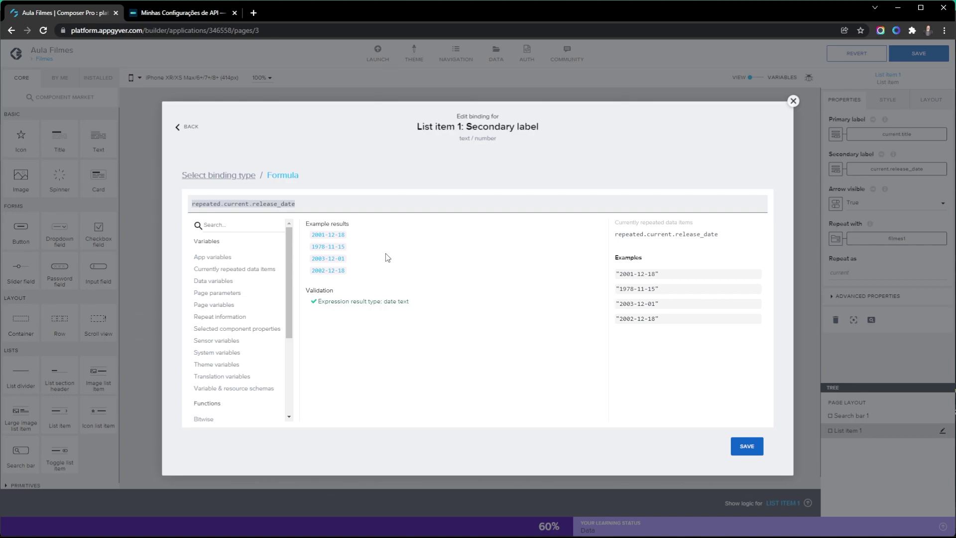
key("BackSpace")
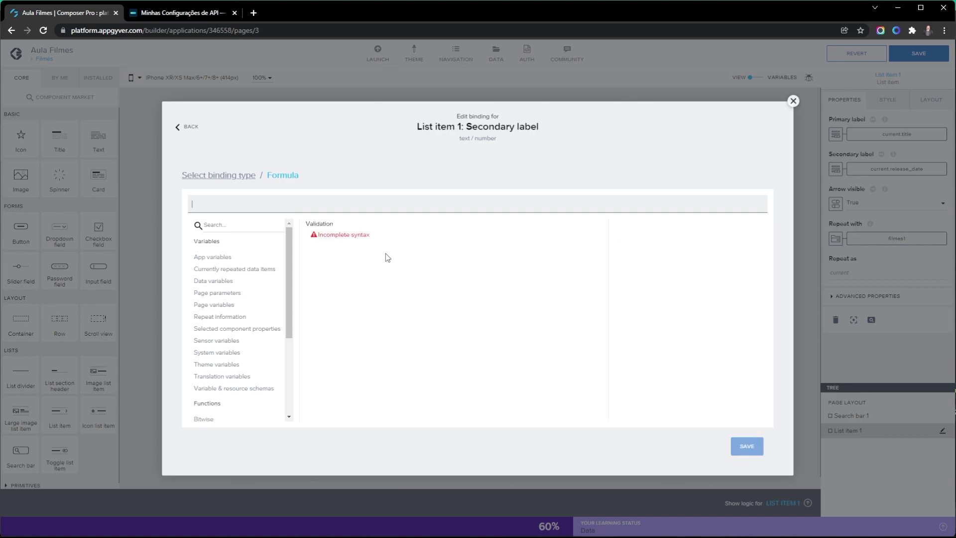
type("for")
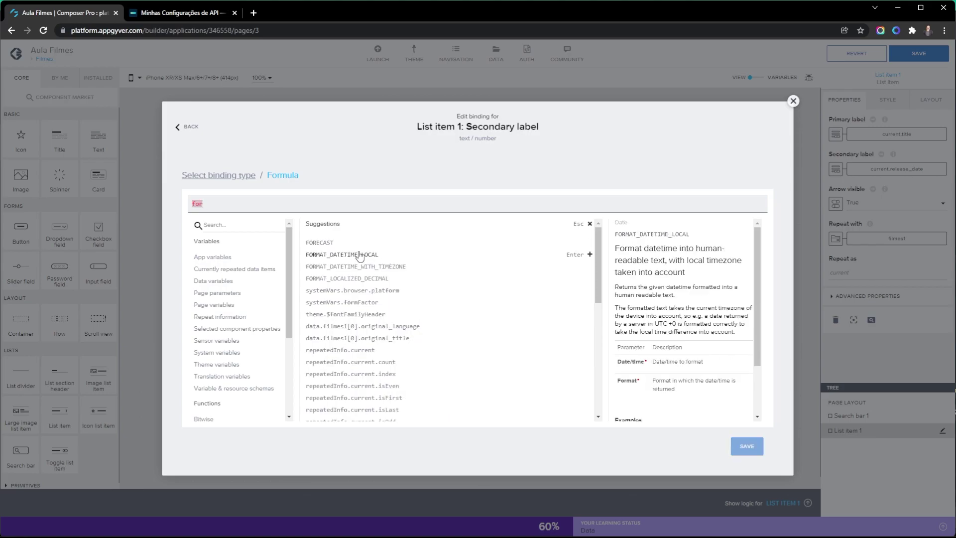
left_click(359, 254)
type("repeated.current.release_date")
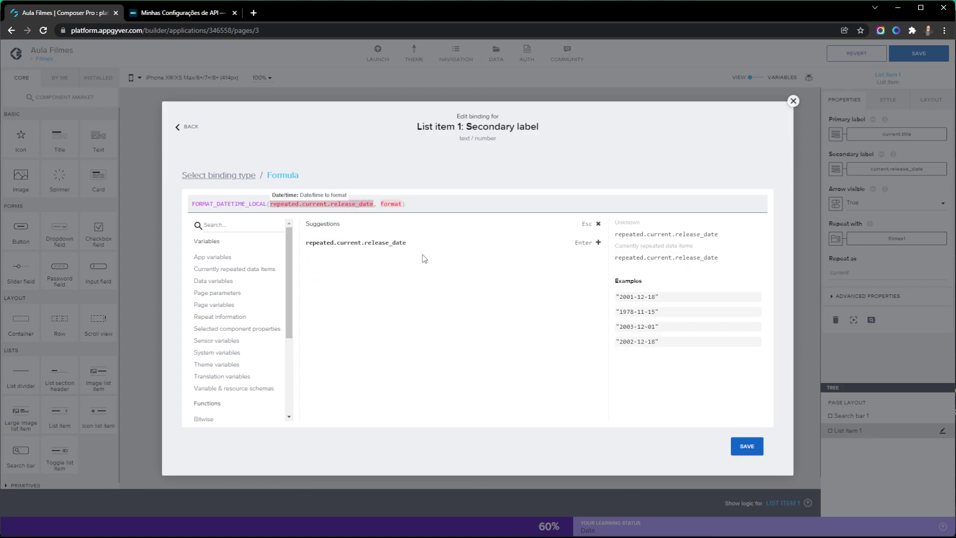
left_click(391, 204)
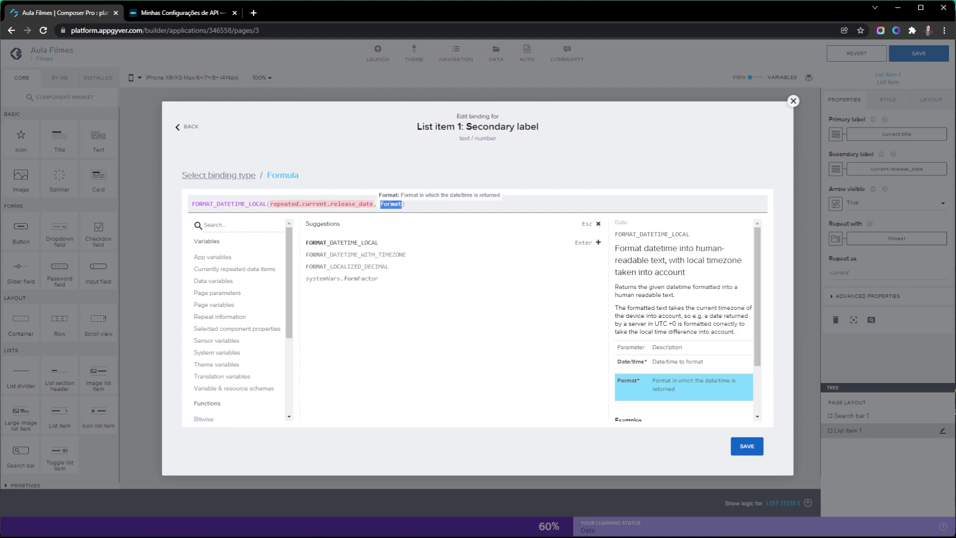
type("\"YYYY\"")
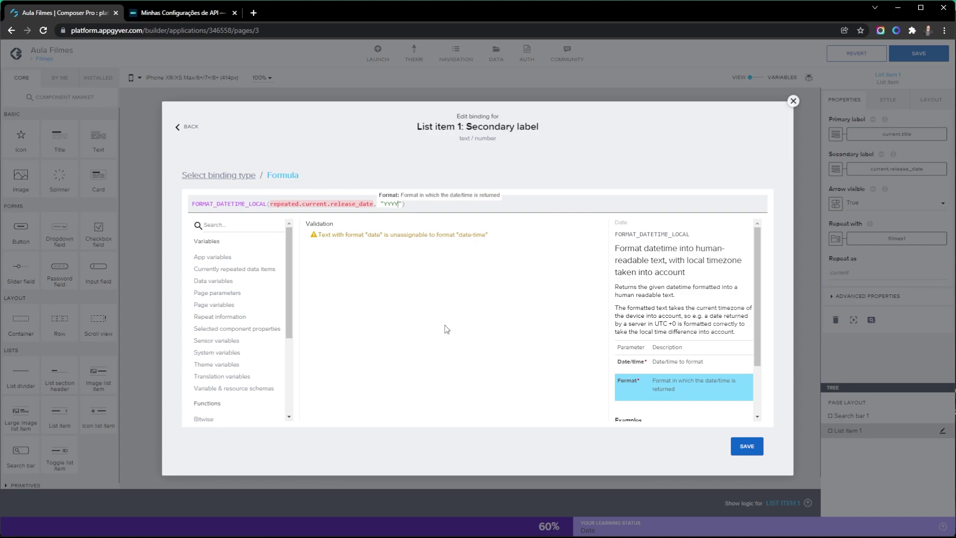
left_click(748, 447)
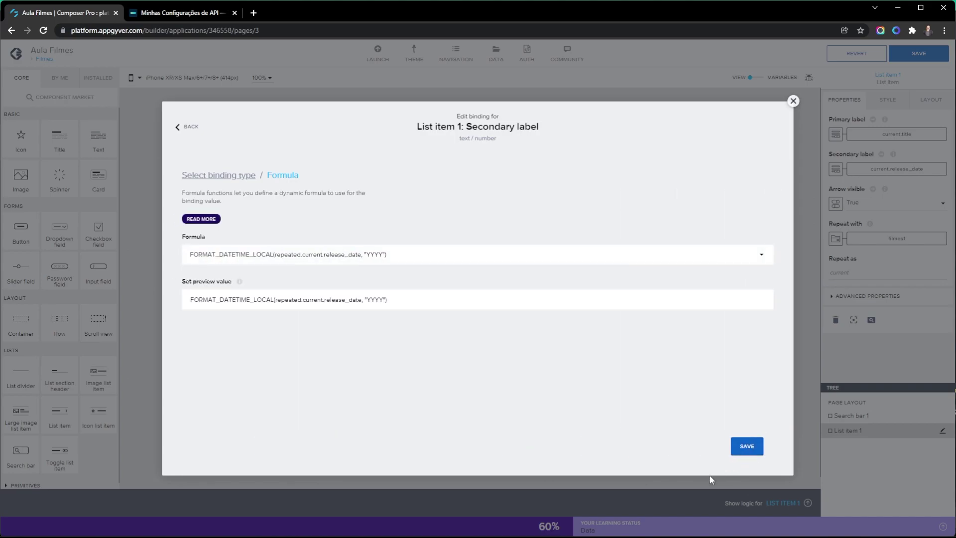
Set the formula binding's preview value to 2006 and save the binding and the application.
triple_click(432, 300)
type("2006")
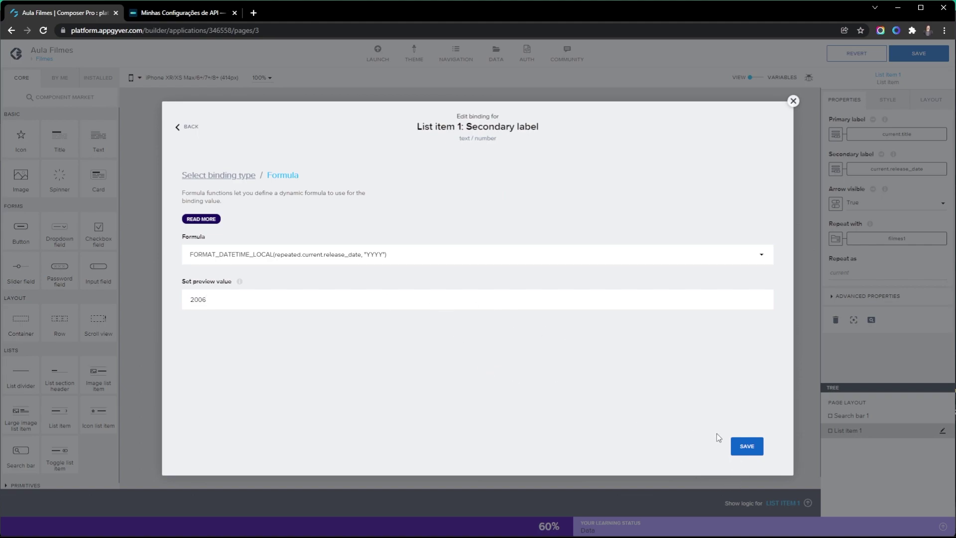
left_click(747, 446)
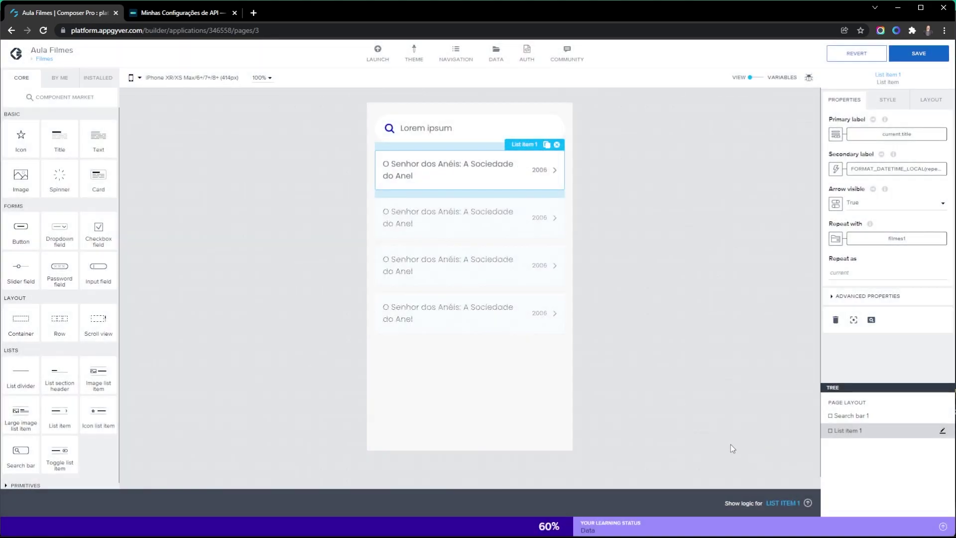
left_click(918, 53)
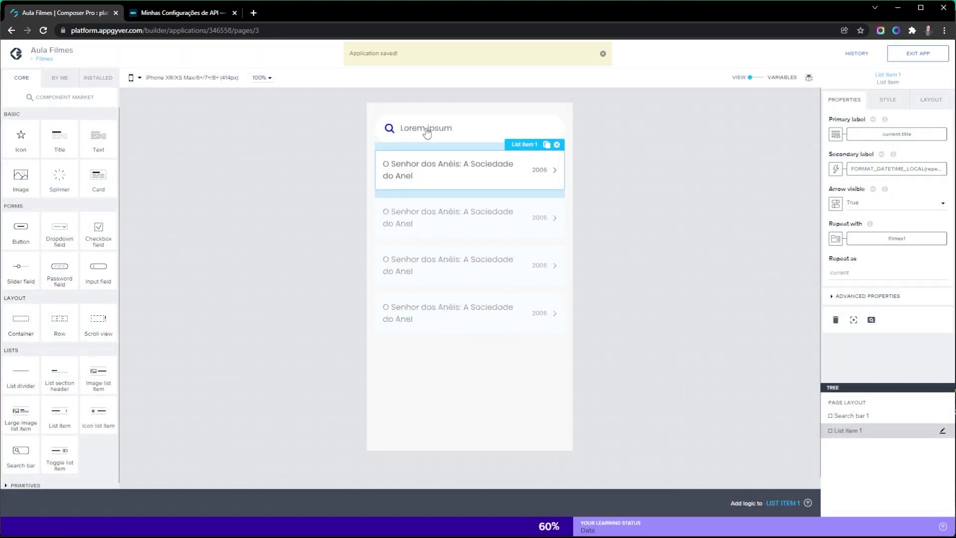
Check the search bar's value binding and open the logic canvas of the data variable filmes1.
left_click(453, 132)
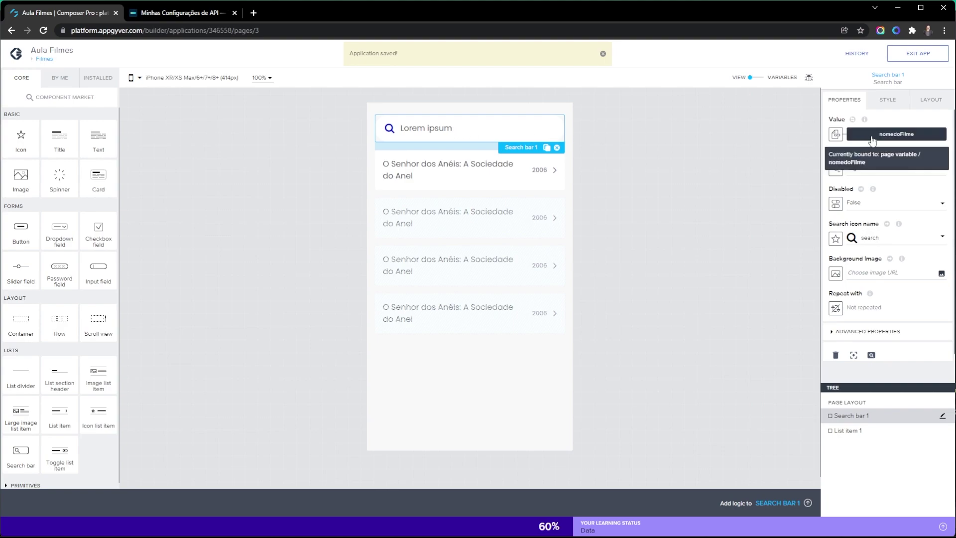
mouse_move(873, 190)
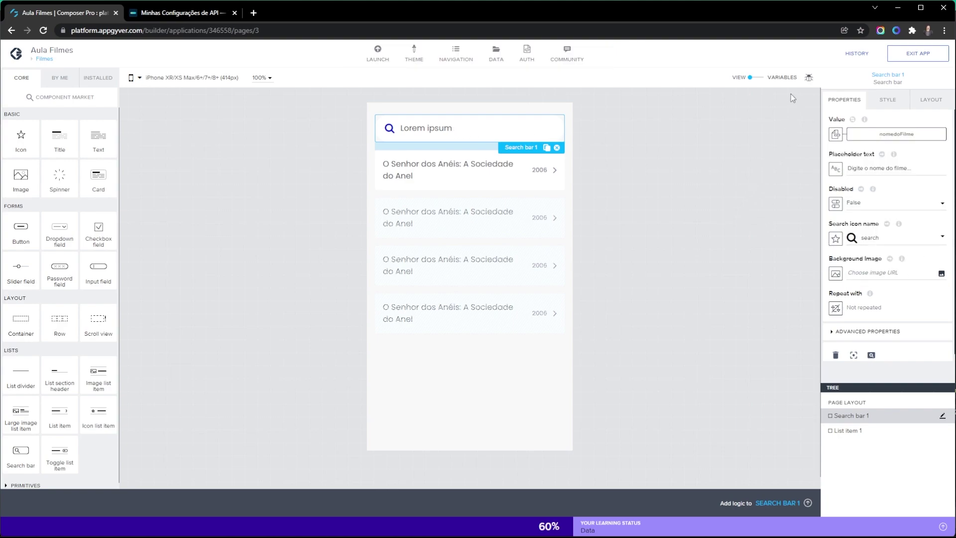
left_click(760, 79)
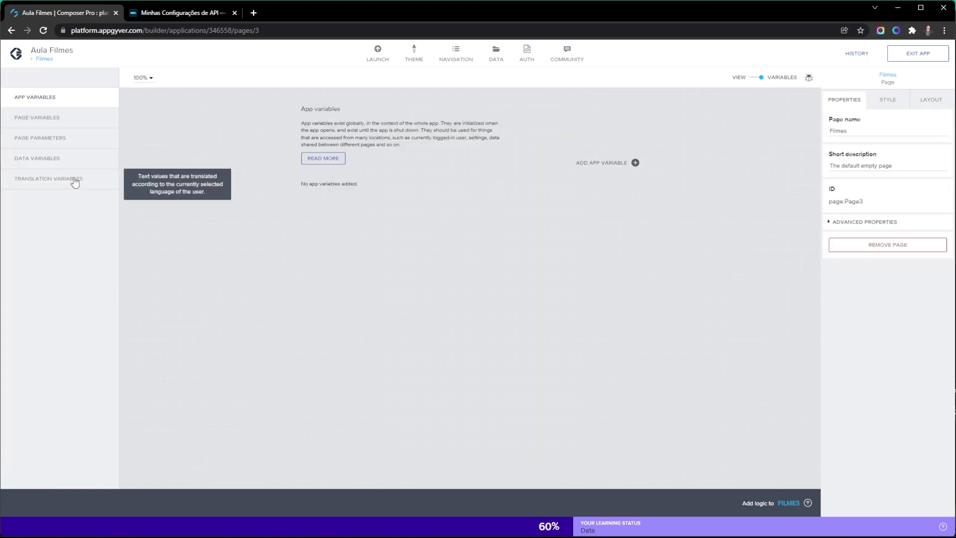
left_click(61, 162)
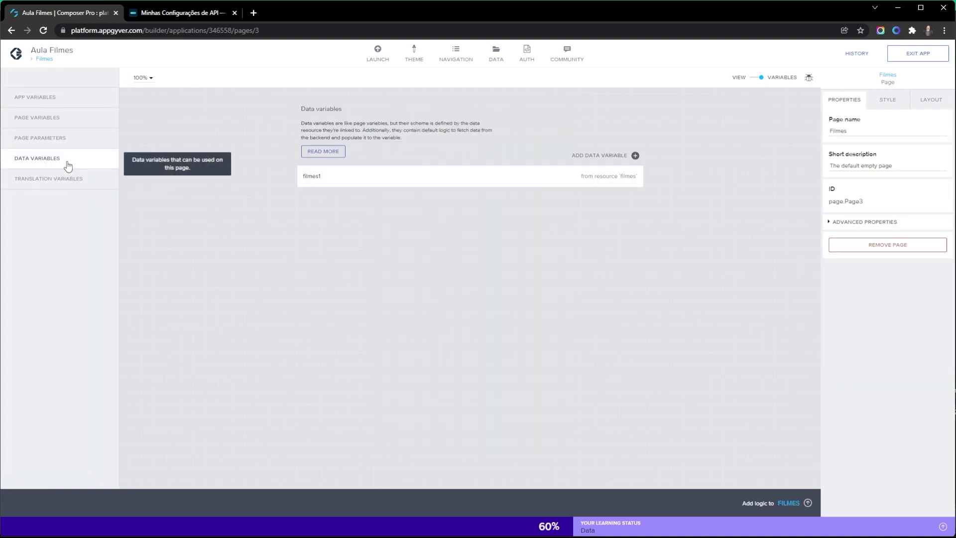
left_click(478, 184)
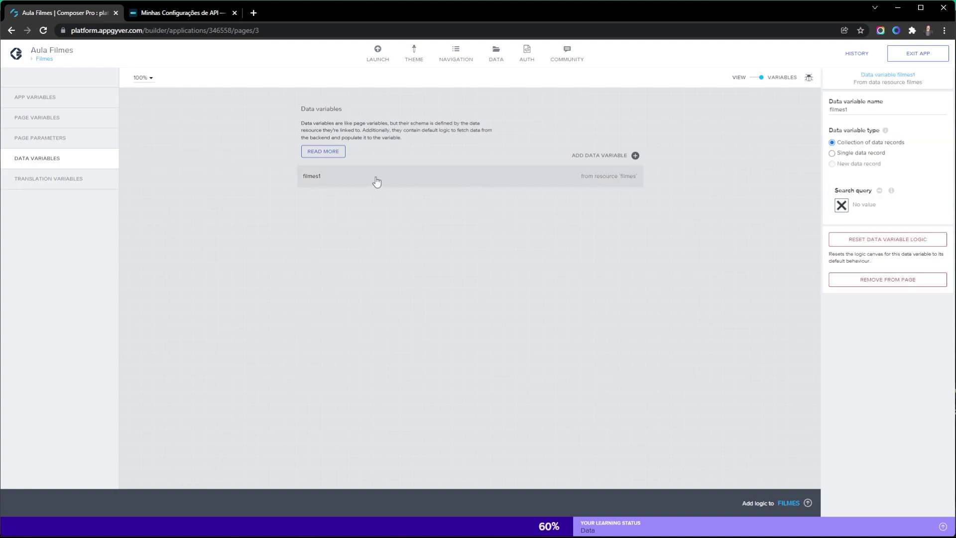
left_click(808, 503)
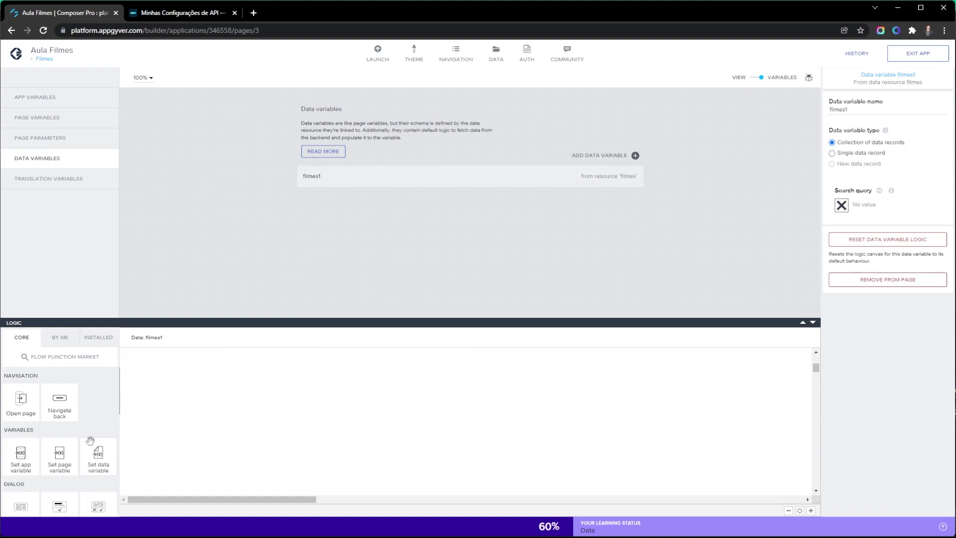
Add a Receive event node below the existing flow with page variable 'nomedoFilme' changed as its event source.
scroll(90, 440, "down", 10)
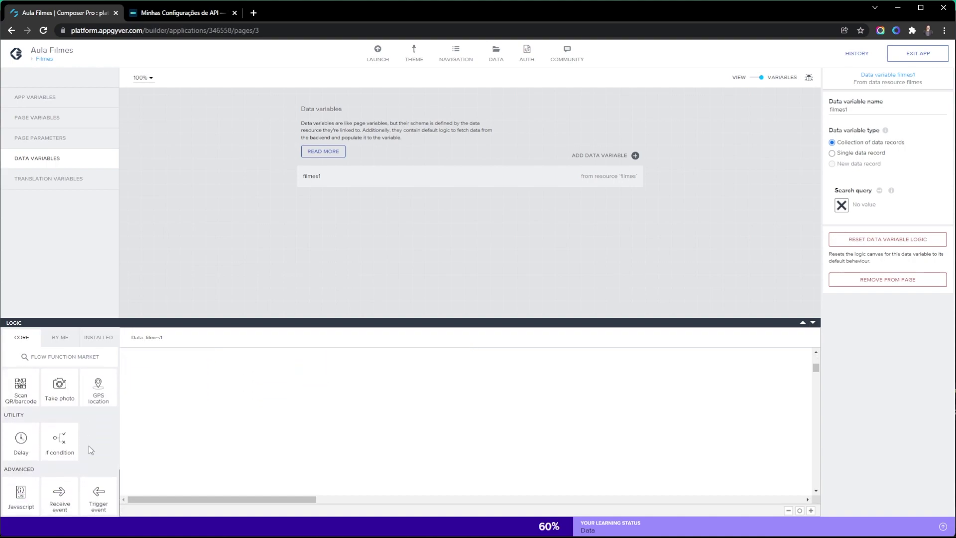
left_click_drag(54, 506, 197, 450)
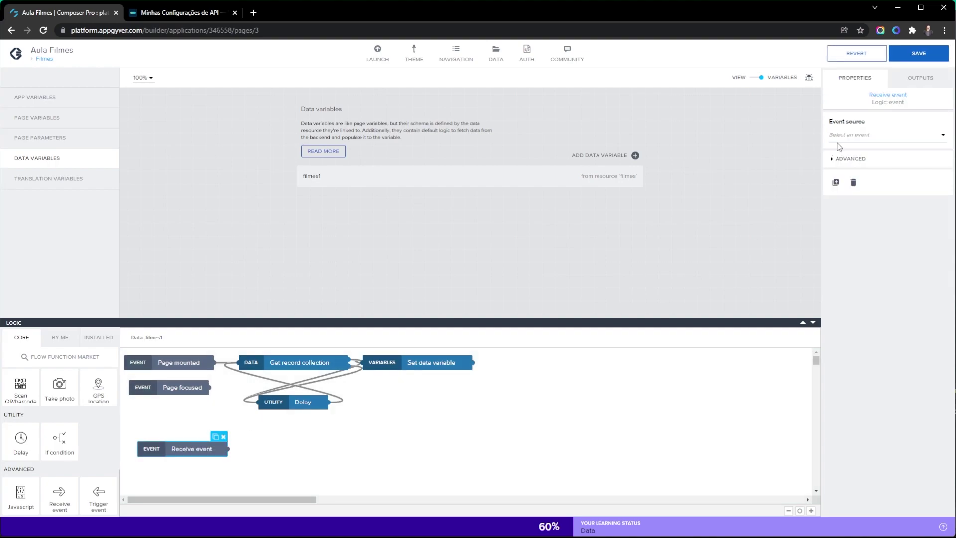
left_click(850, 135)
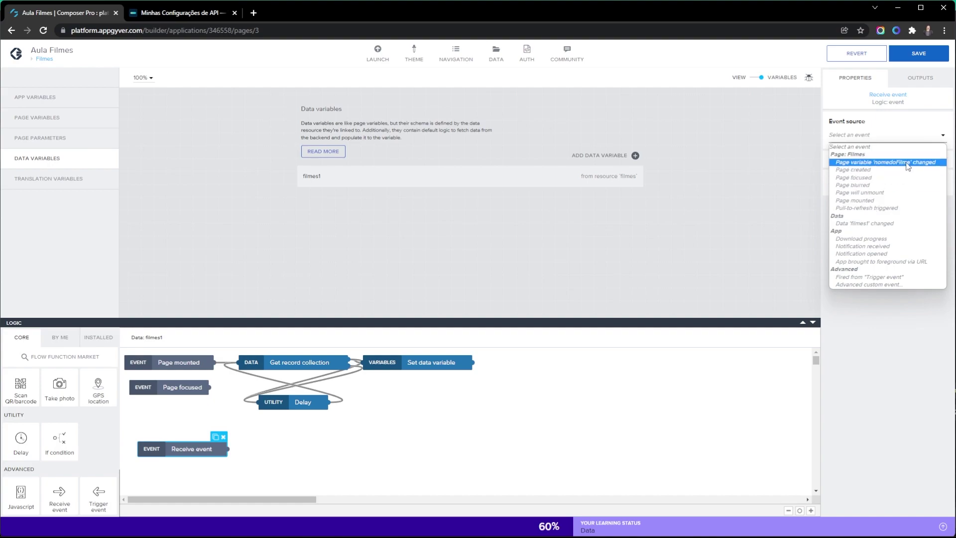
left_click(925, 162)
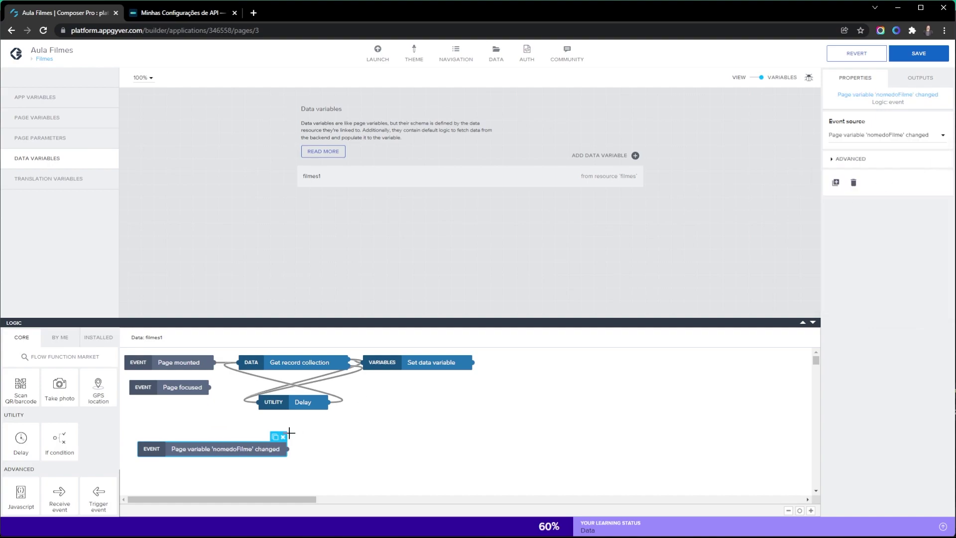
left_click_drag(250, 449, 246, 447)
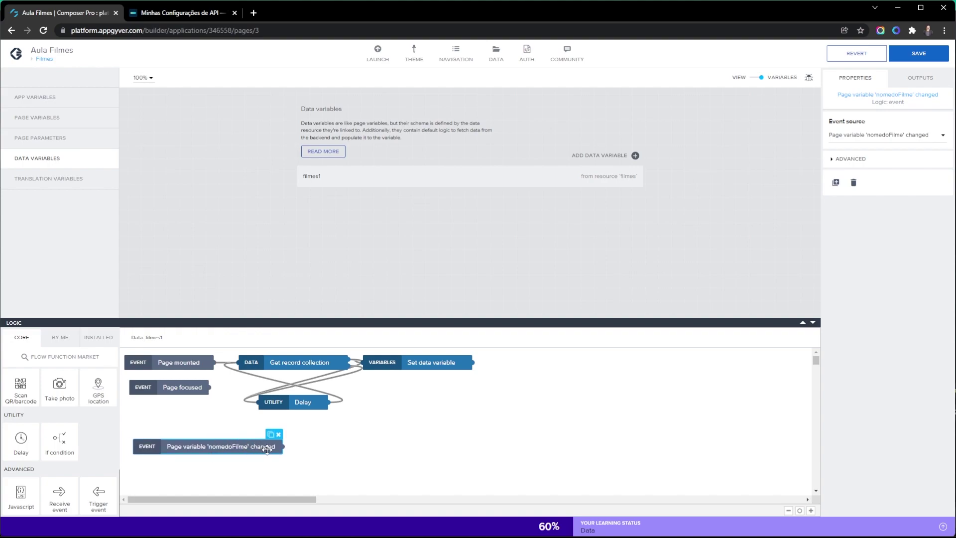
Find the Debounce flow function in the flow function market and install it.
left_click(89, 357)
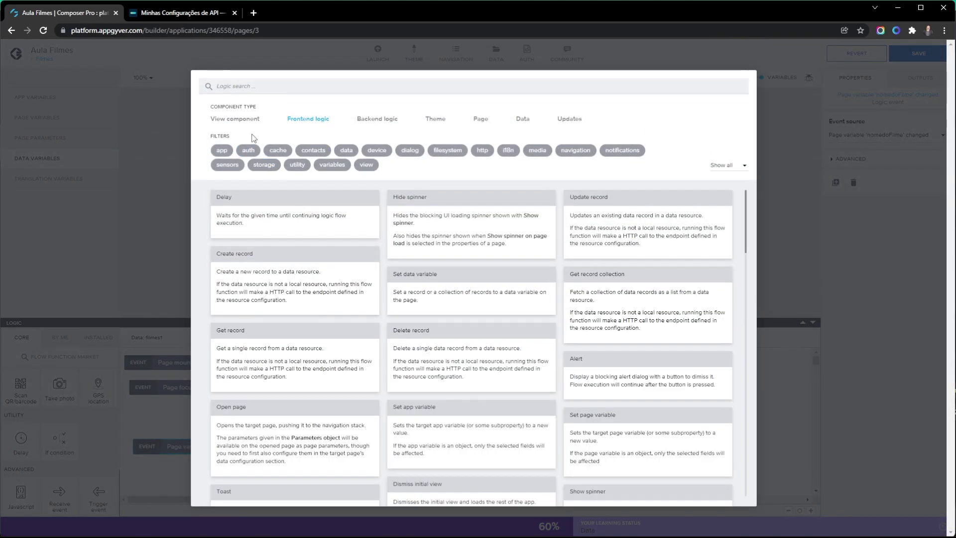
type("deboun")
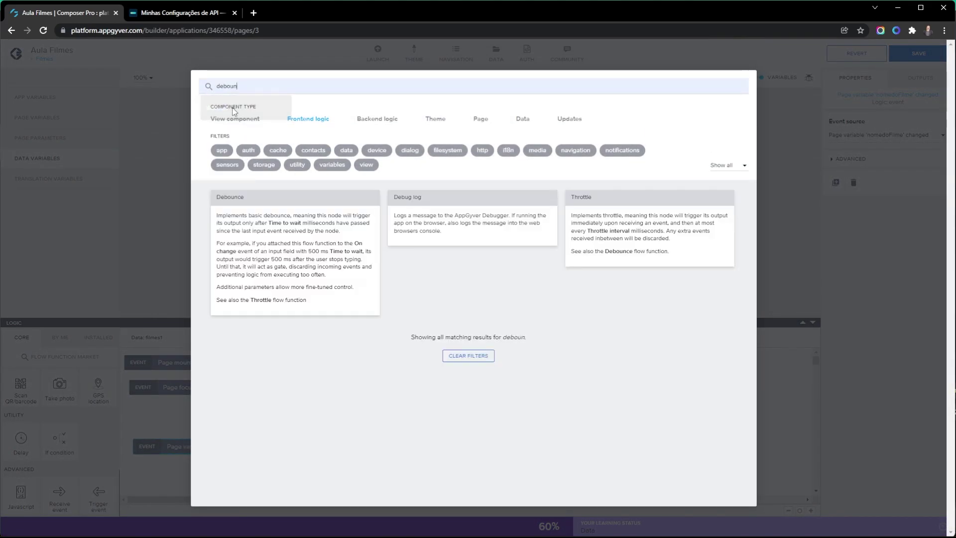
left_click(234, 110)
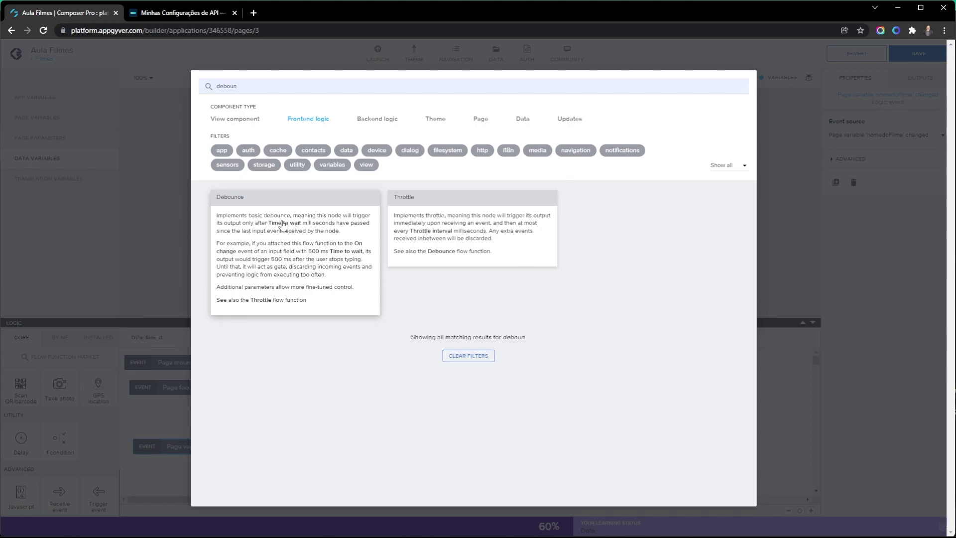
left_click(281, 224)
left_click(242, 141)
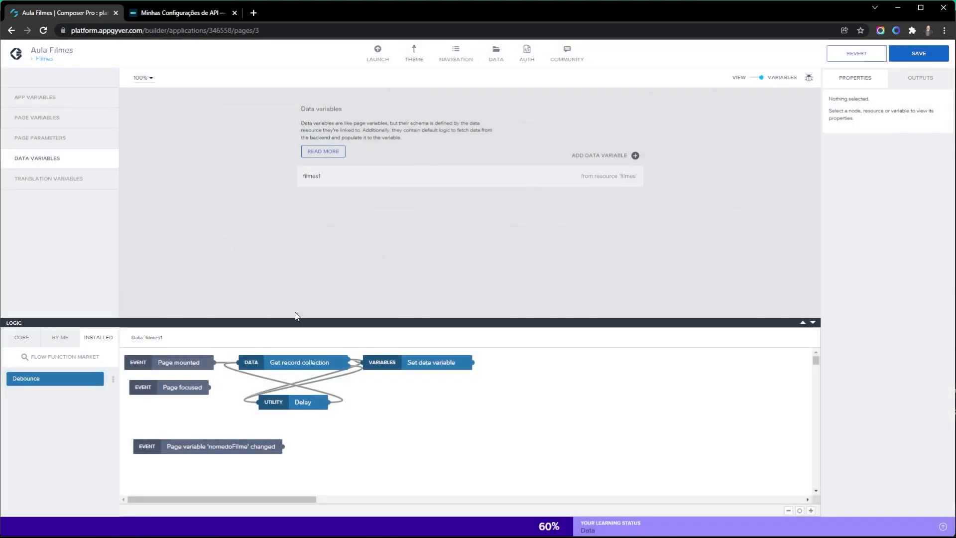
Place a Debounce node after the 'nomedoFilme' changed event, linking the event to it and its output to Get record collection.
left_click_drag(55, 378, 366, 445)
left_click_drag(282, 446, 354, 446)
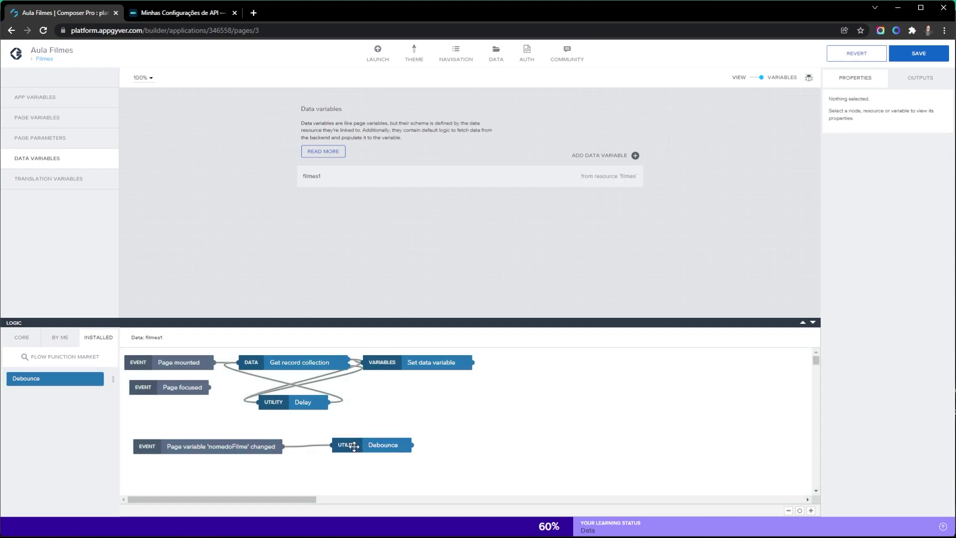
left_click(353, 446)
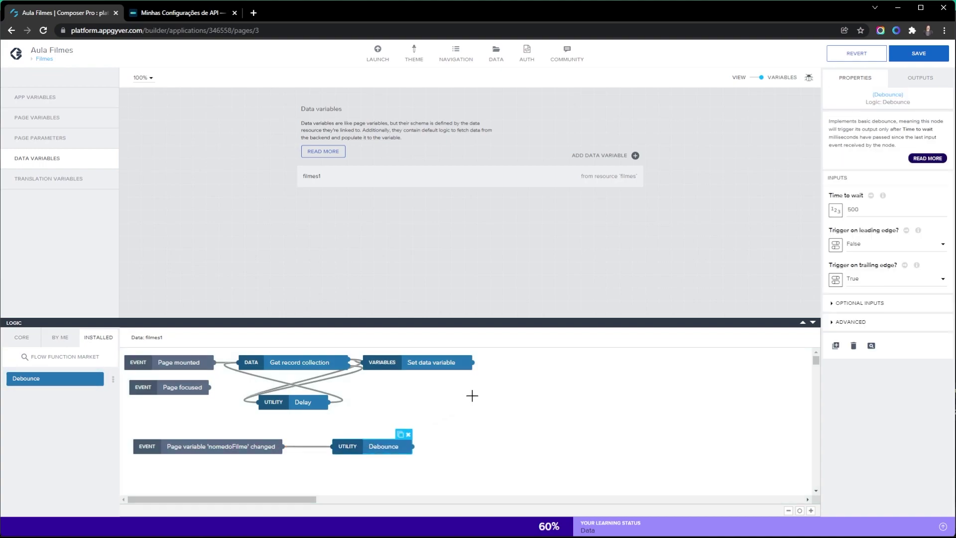
left_click_drag(413, 447, 298, 404)
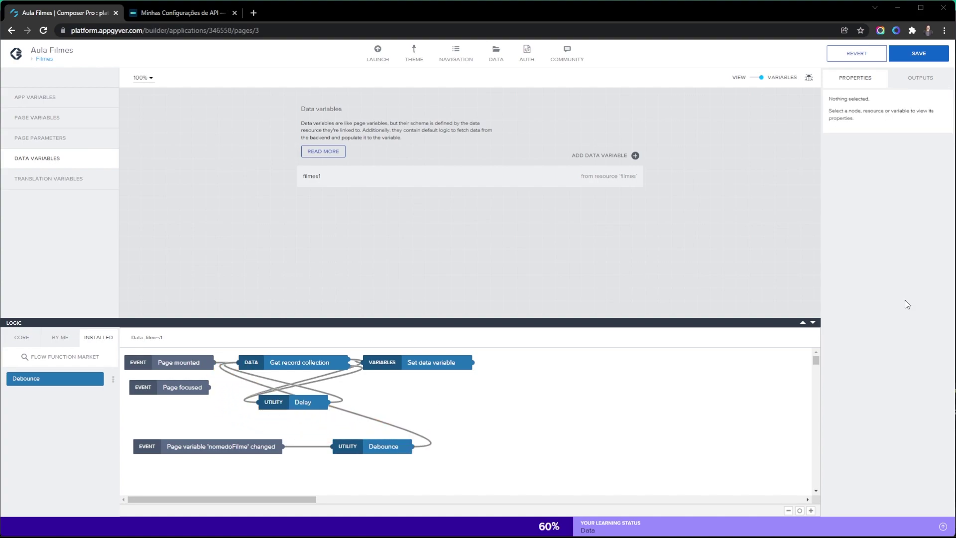
Bind the Get record collection node's search query to the page variable nomedoFilme and save the application.
left_click(312, 365)
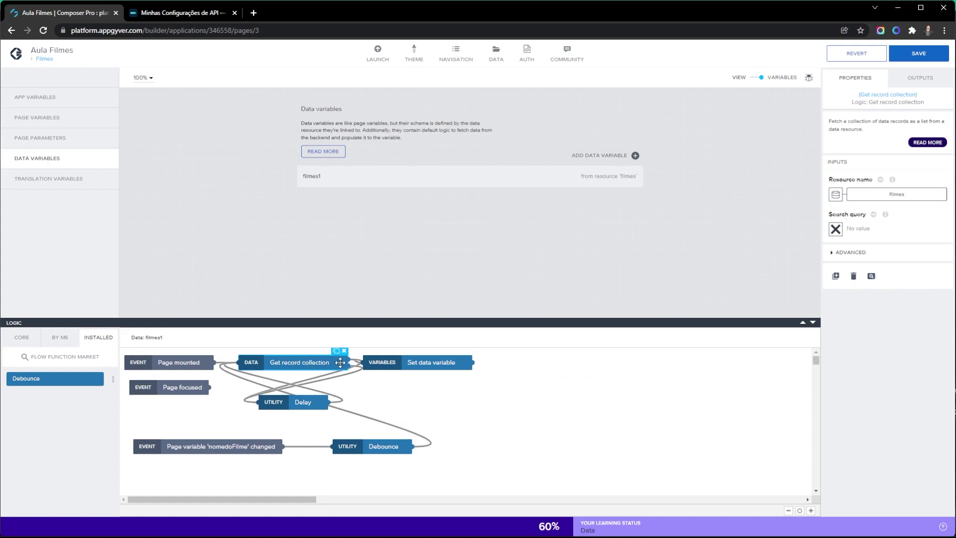
left_click(836, 229)
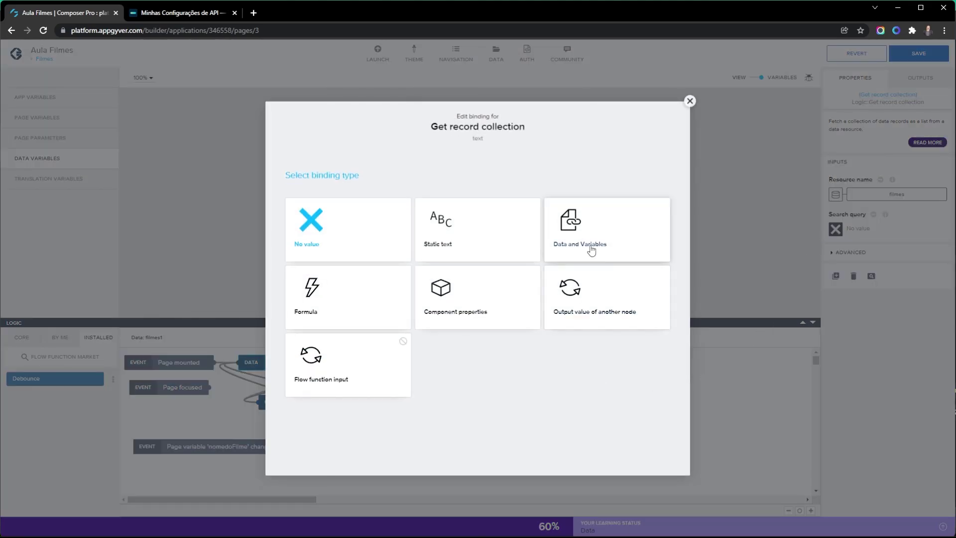
left_click(565, 248)
left_click(483, 268)
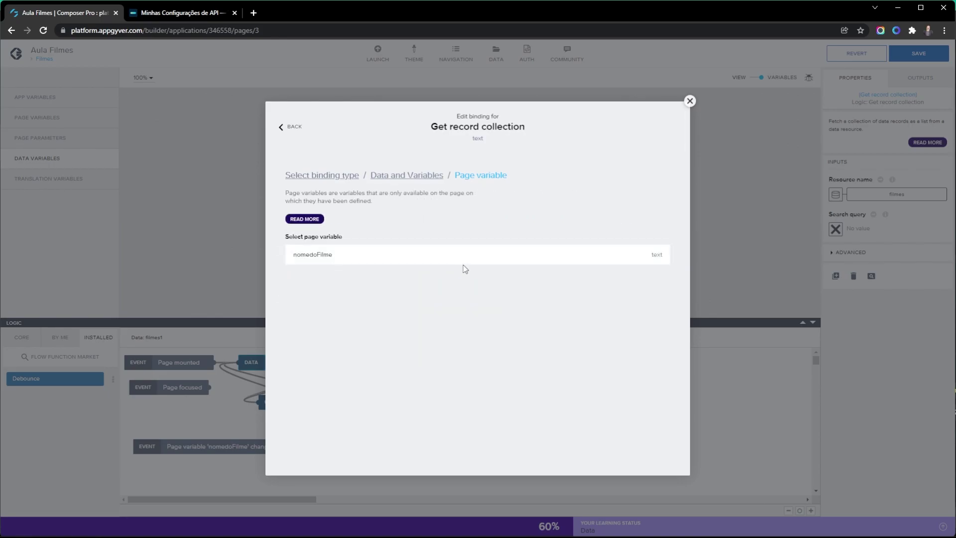
left_click(649, 293)
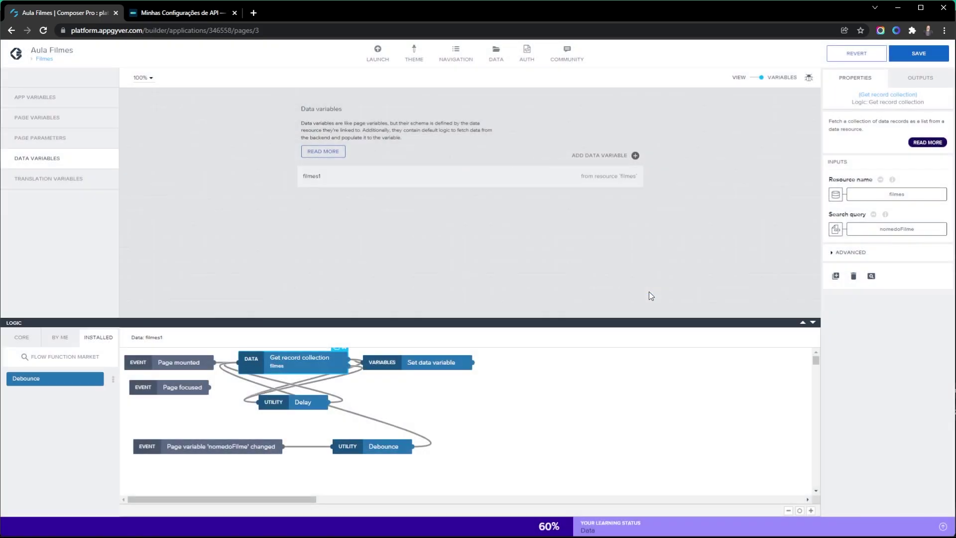
left_click(931, 56)
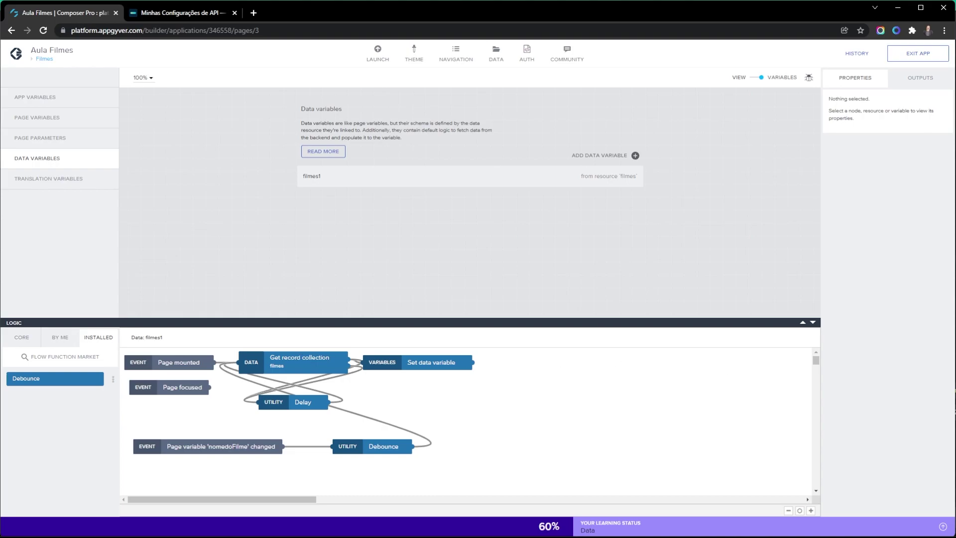
Switch to BlueStacks and test the movie search on the Filmes page with "senhor dos anéis".
key("alt+Tab")
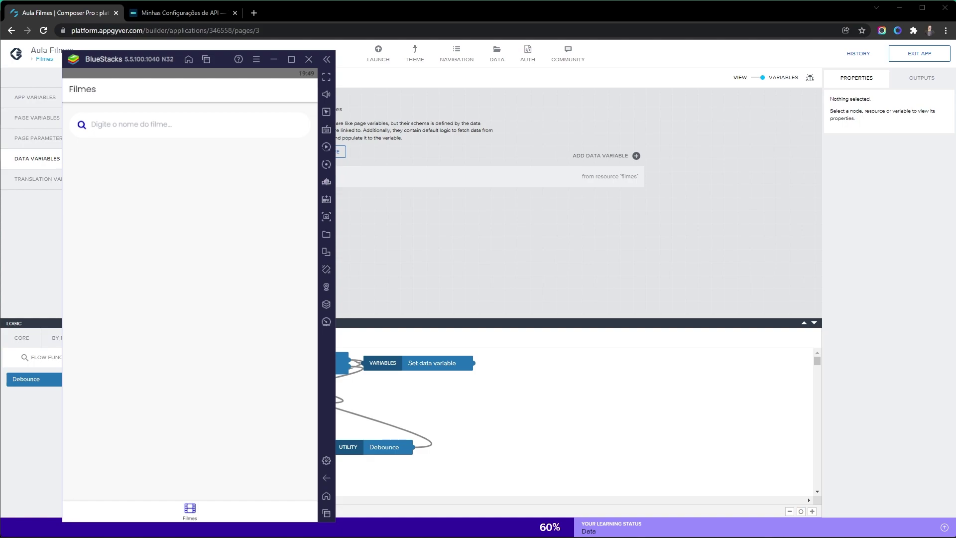
left_click(126, 125)
type("senhor dos anéis")
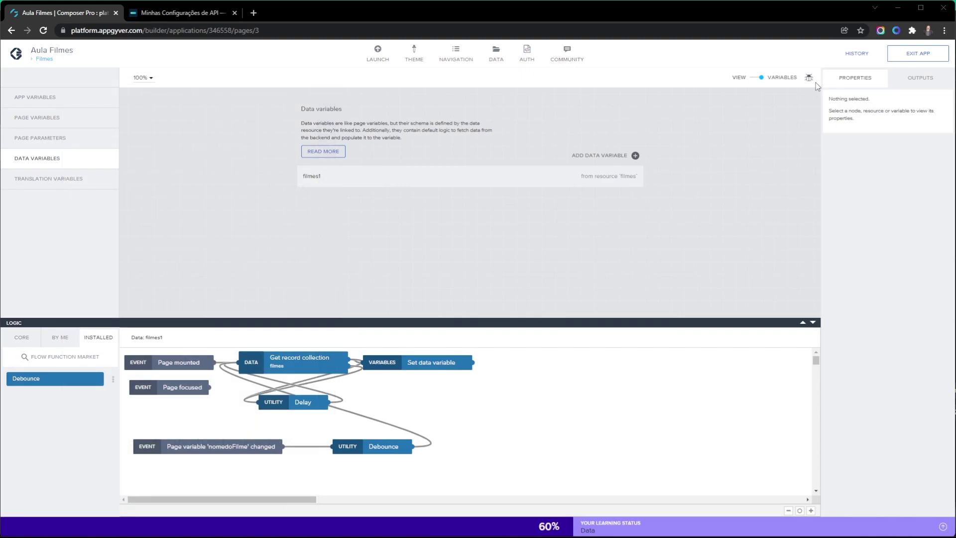
Switch back to AppGyver, return to the view canvas and open the Detalhe do filme page.
left_click(782, 78)
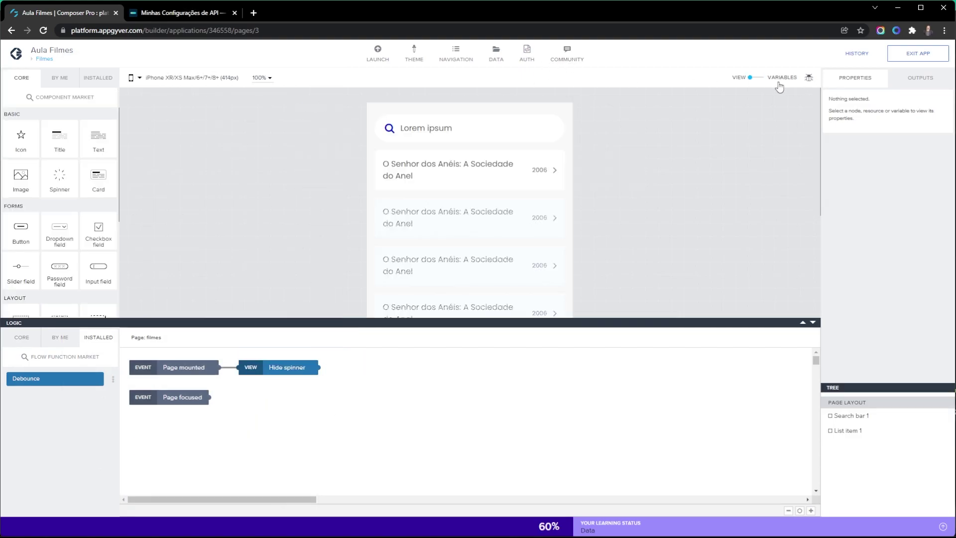
left_click(813, 323)
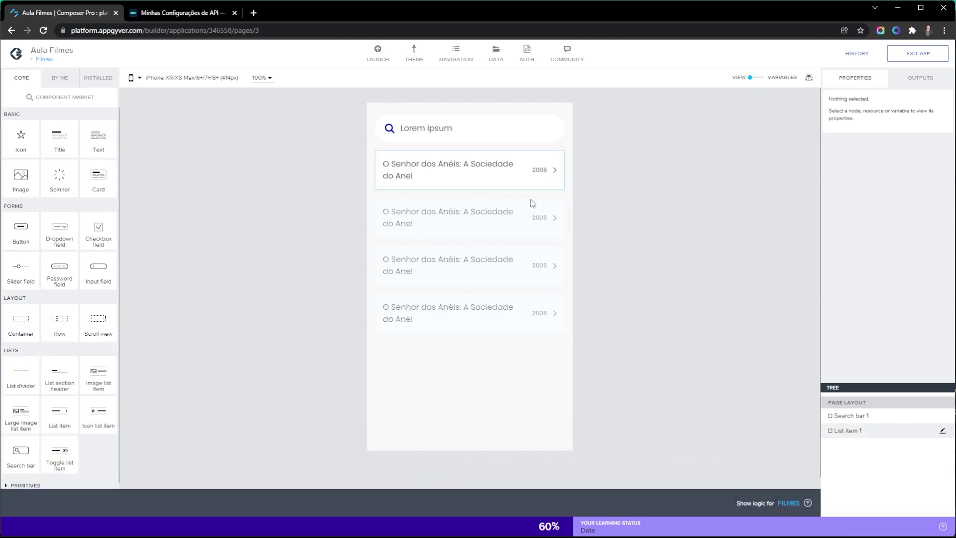
left_click(44, 59)
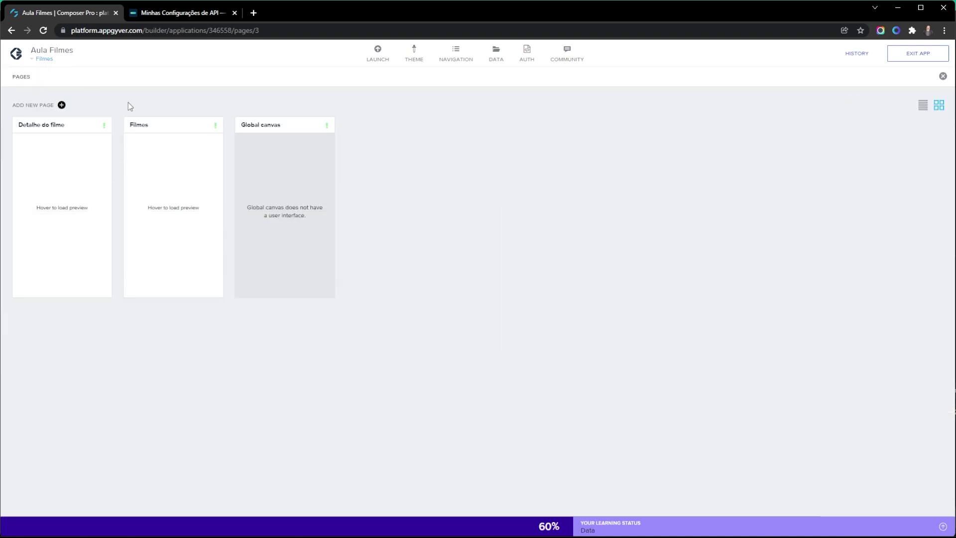
left_click(74, 171)
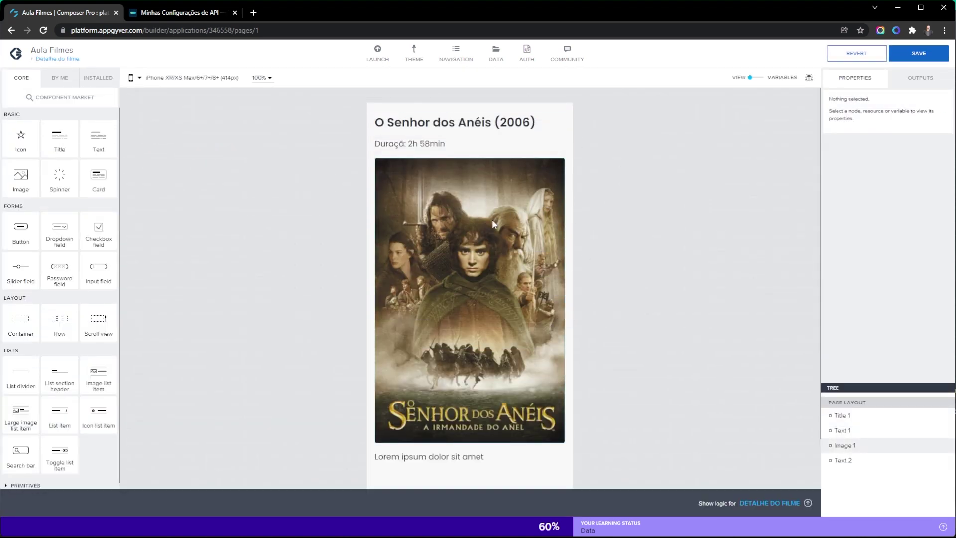
left_click(629, 201)
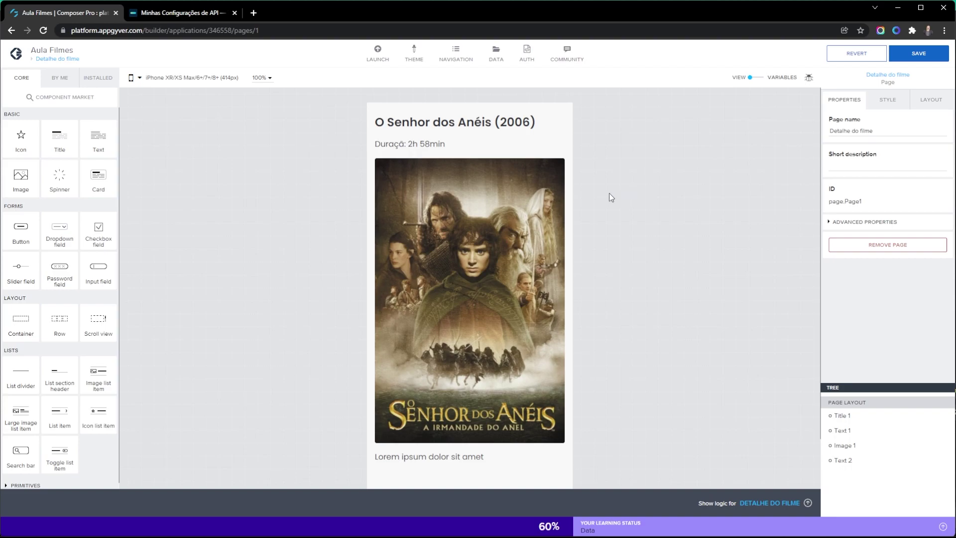
Add a page parameter named id to the Detalhe do filme page, keeping its value type as Text.
left_click(780, 79)
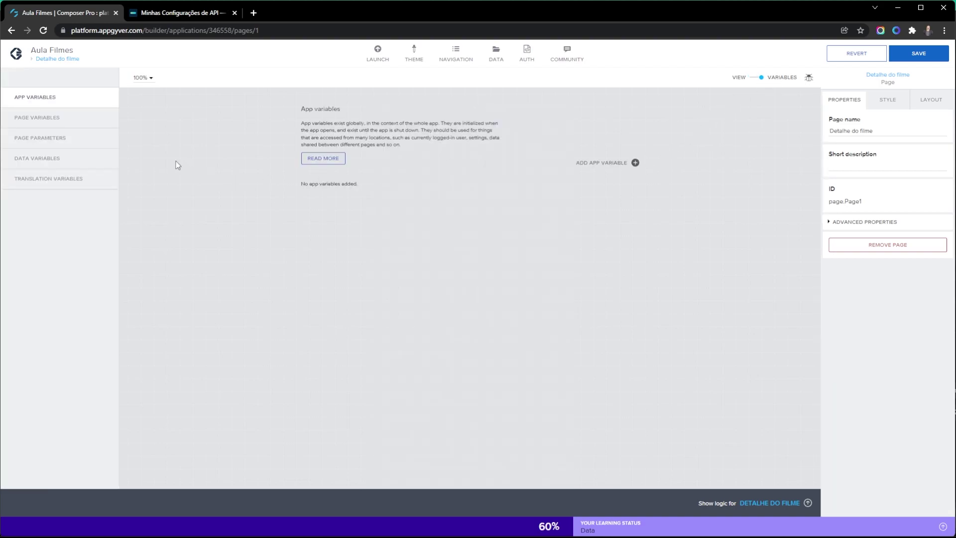
left_click(51, 142)
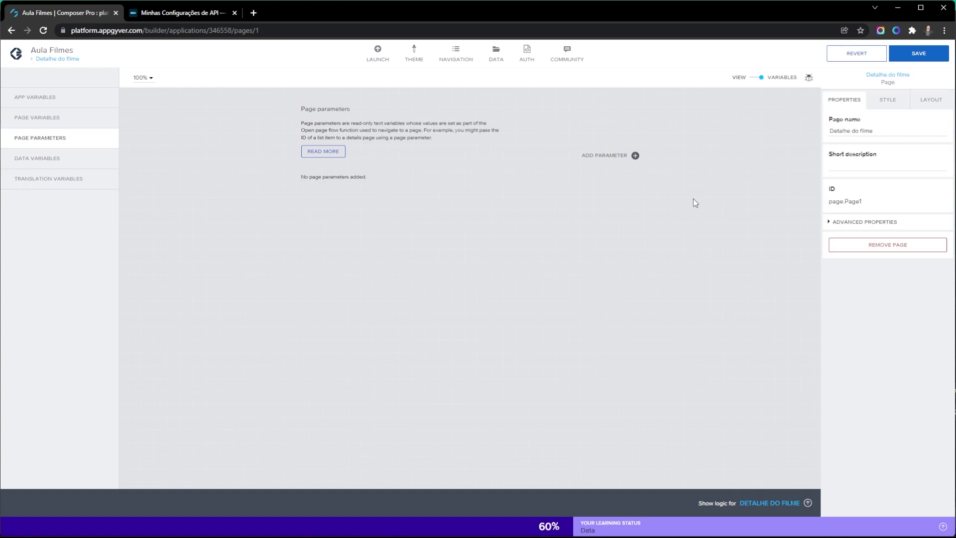
left_click(635, 156)
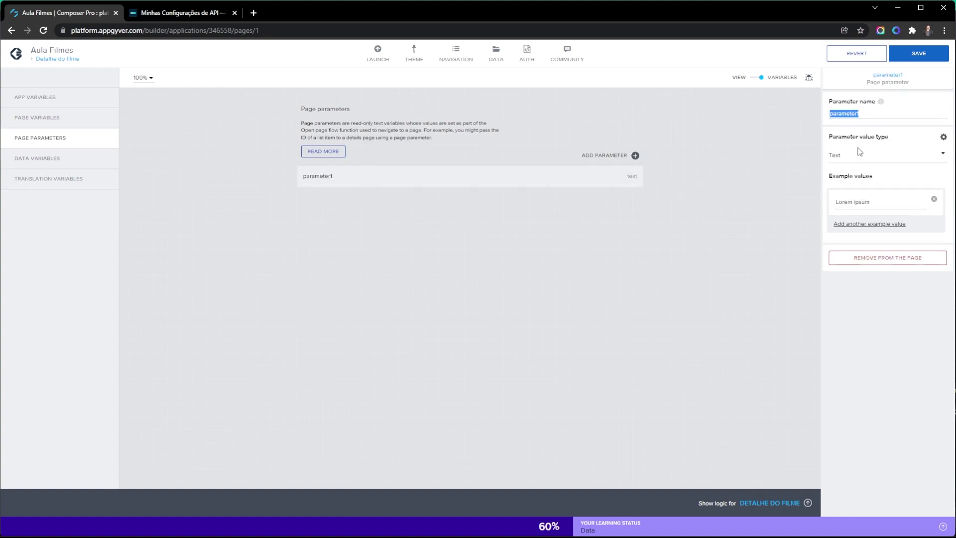
type("id")
left_click(871, 113)
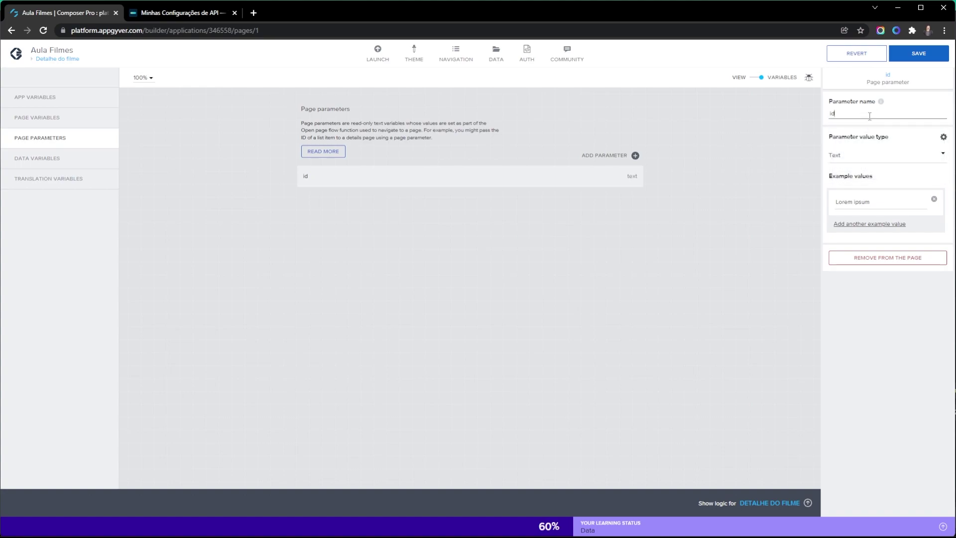
left_click(850, 161)
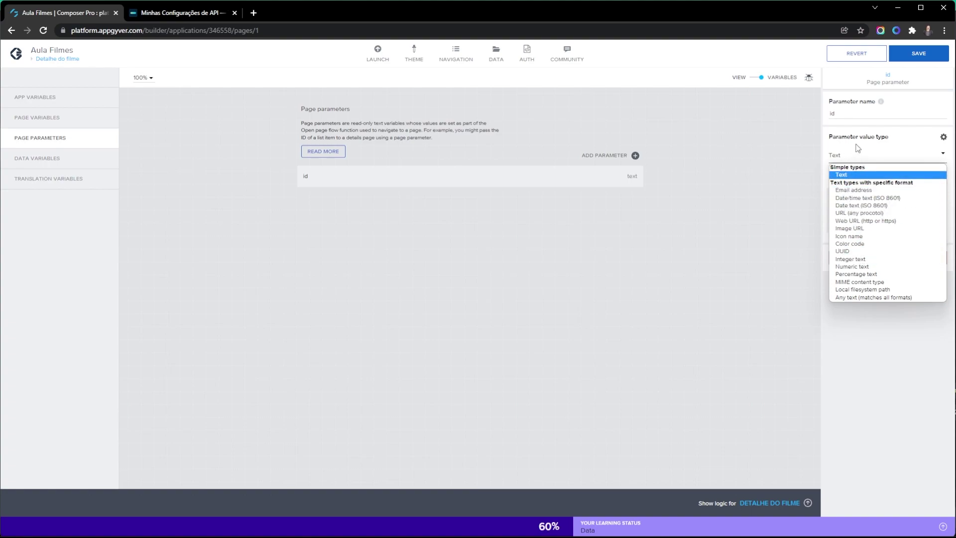
left_click(645, 167)
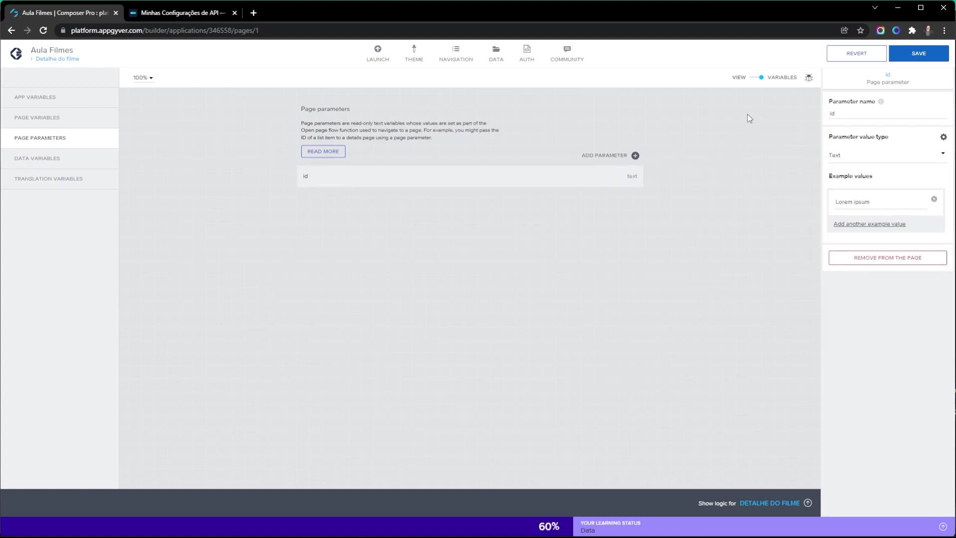
Add a data variable from the filmes resource to the Detalhe do filme page and set its type to Single data record.
left_click(755, 79)
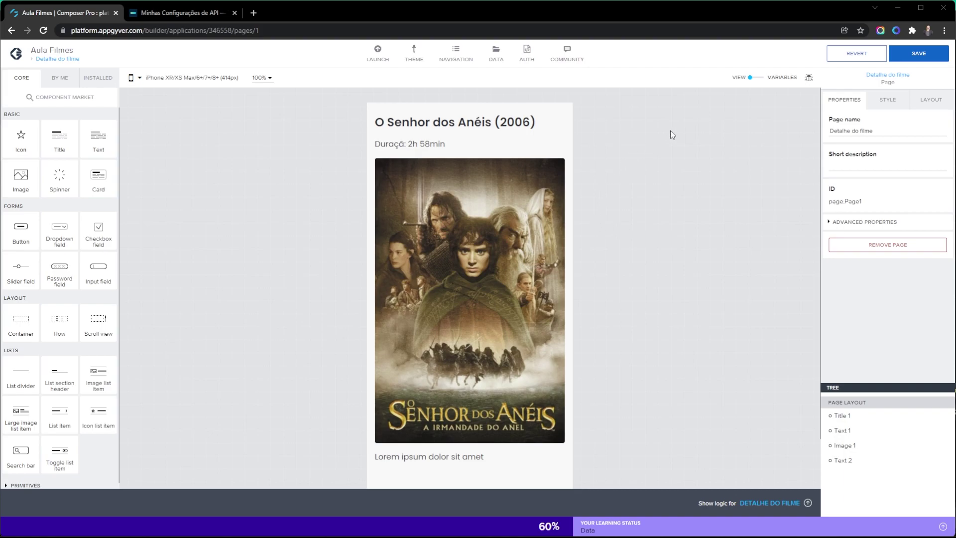
left_click(750, 80)
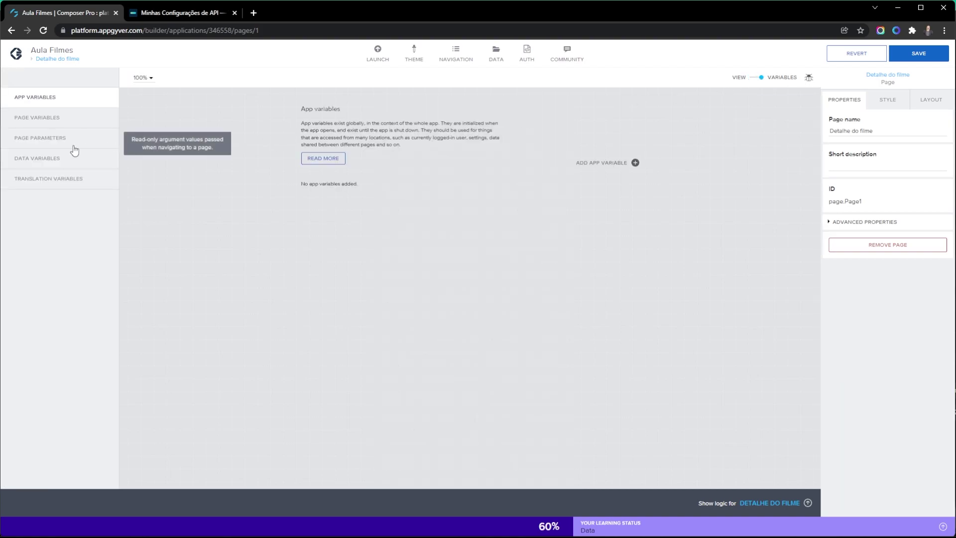
left_click(50, 159)
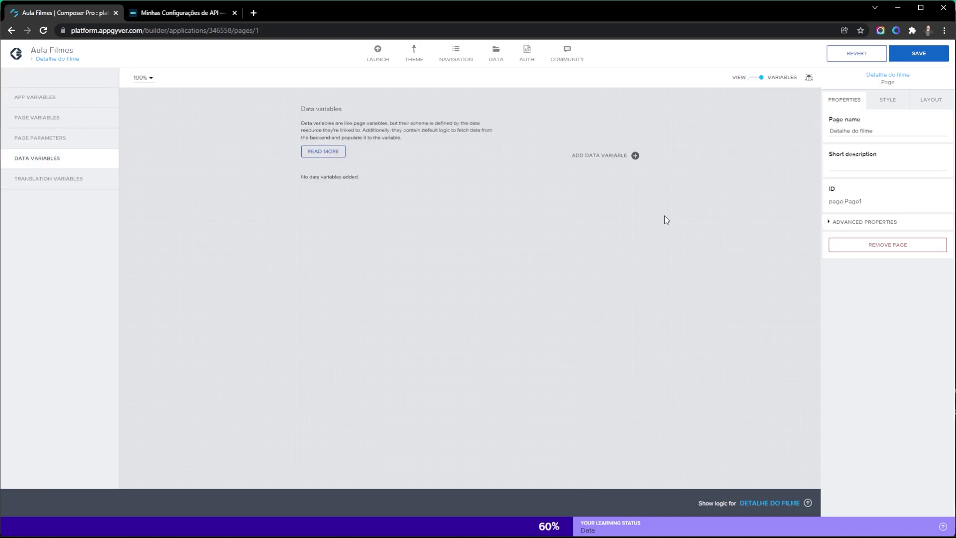
left_click(635, 156)
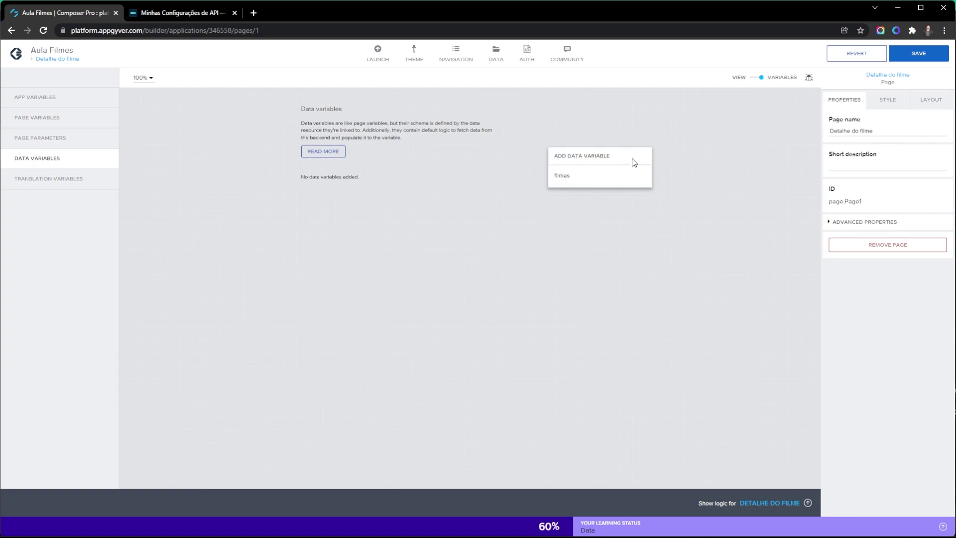
left_click(605, 176)
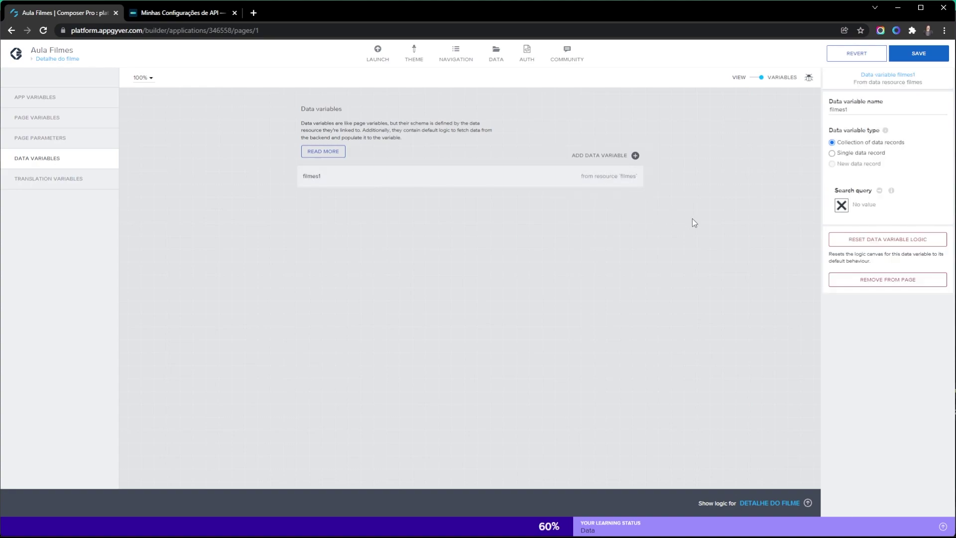
left_click(831, 153)
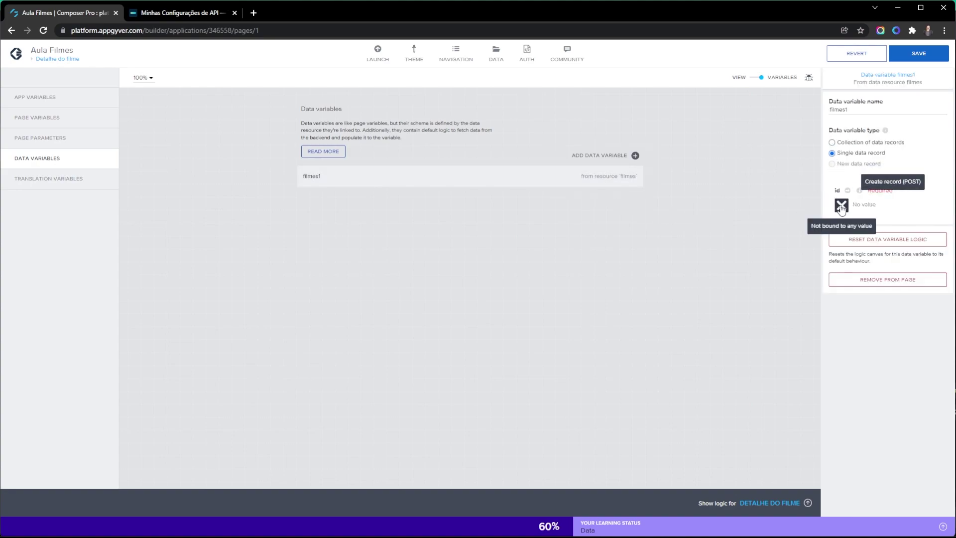
Bind the data variable's required id to the page parameter id, return to the view canvas and save the application.
left_click(840, 206)
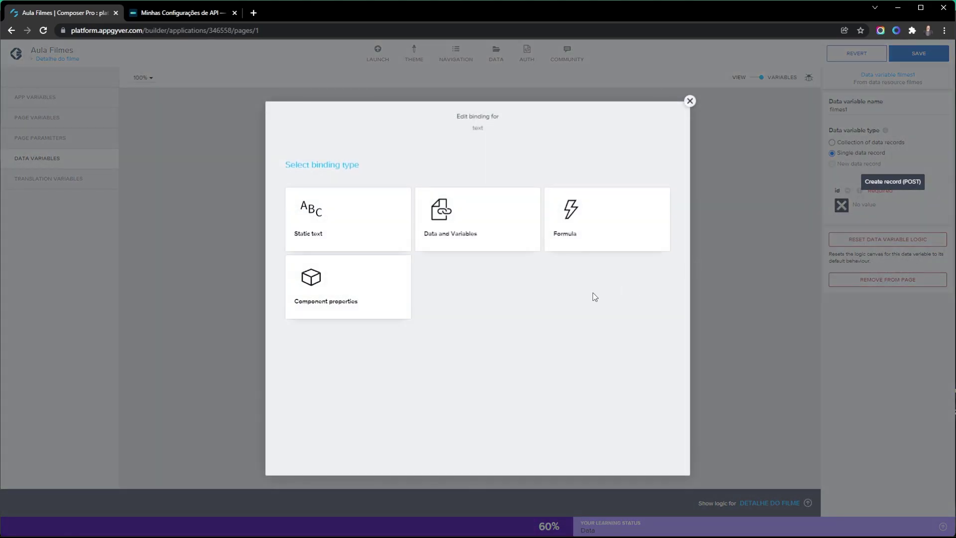
left_click(470, 241)
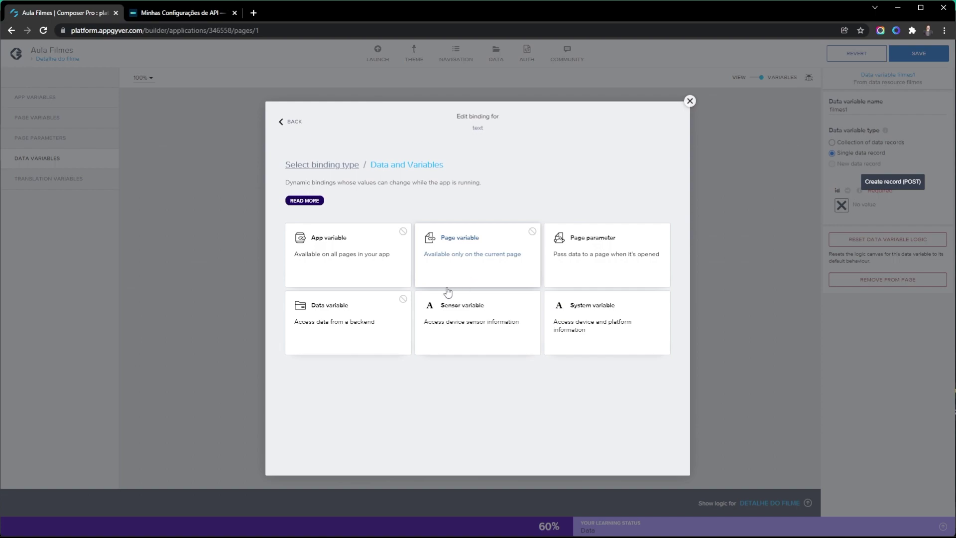
left_click(620, 271)
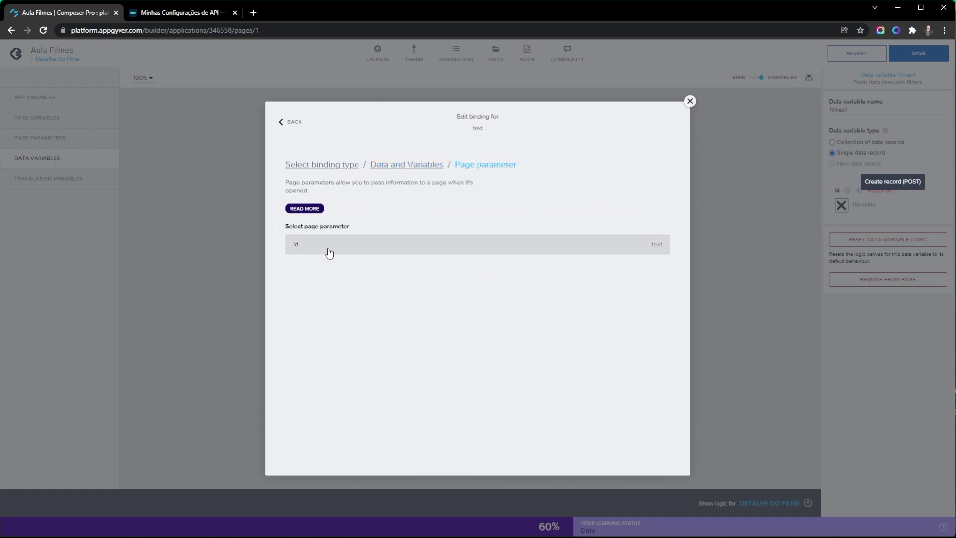
left_click(655, 282)
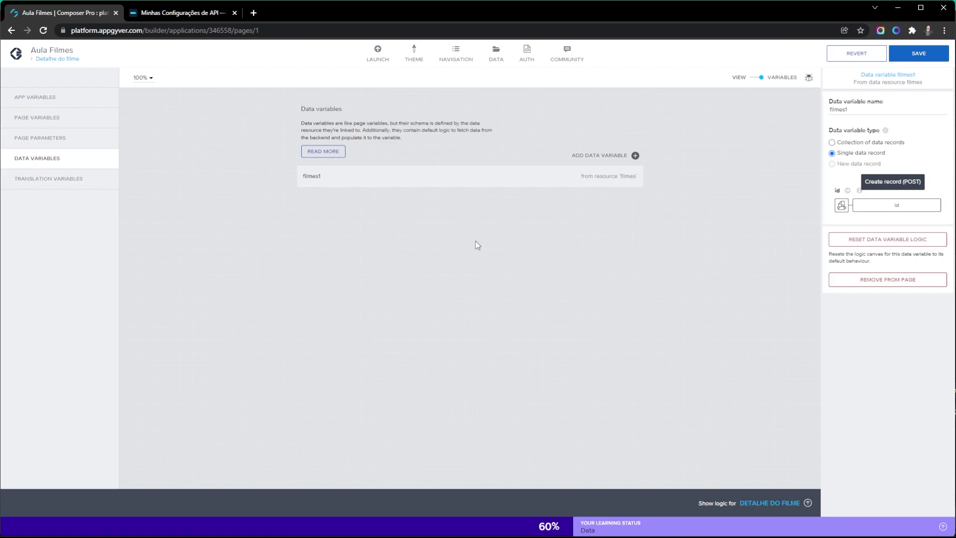
left_click(758, 80)
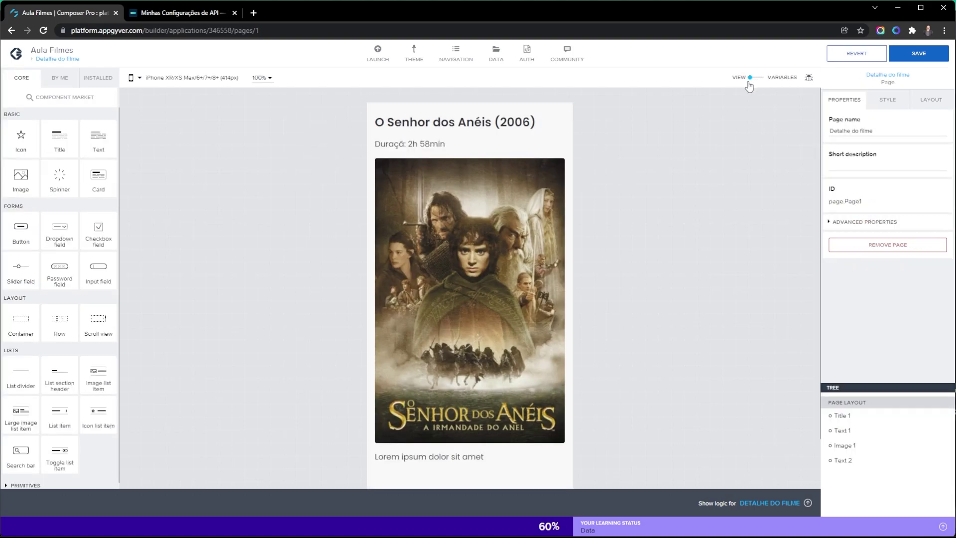
left_click(920, 55)
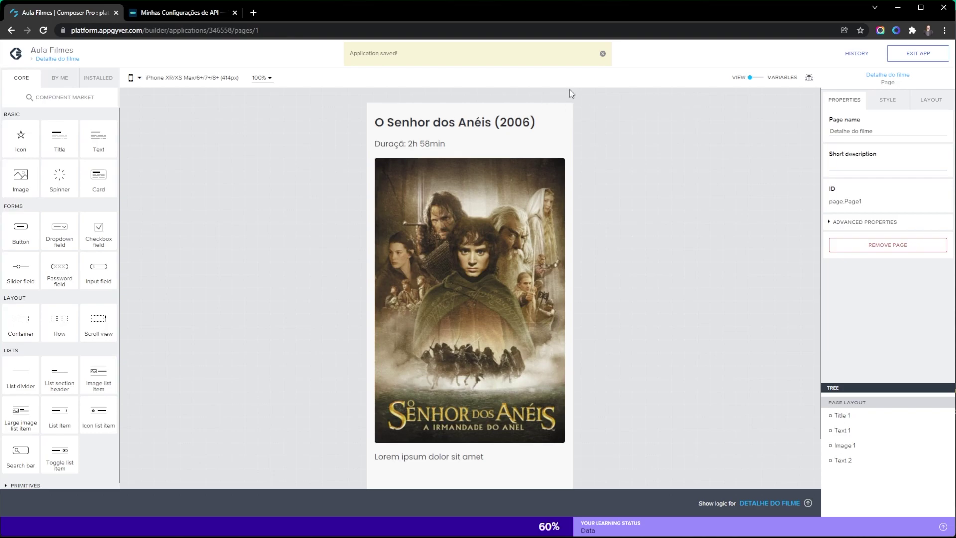
left_click(602, 54)
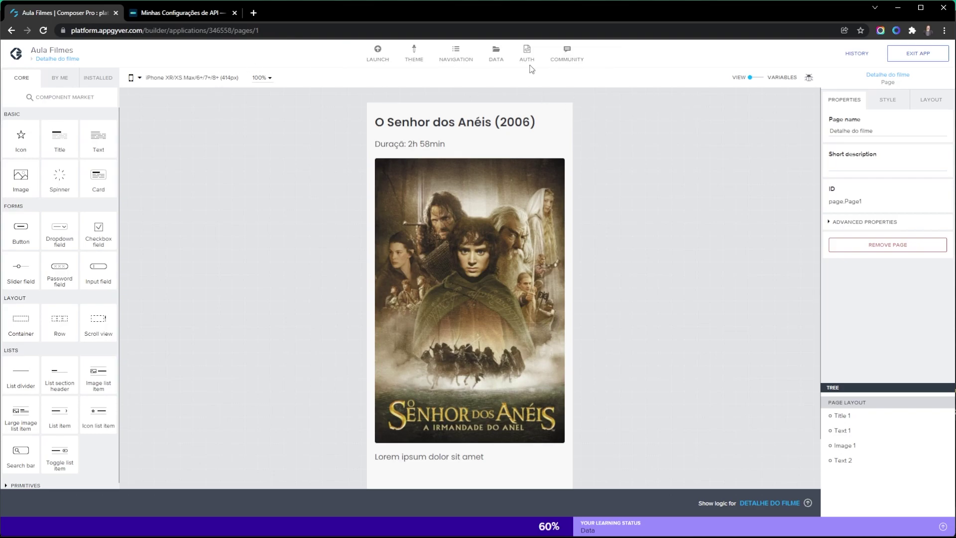
On the Filmes page, add an Open page node to the list item's logic and link it to the Component tap event.
left_click(47, 59)
left_click(162, 164)
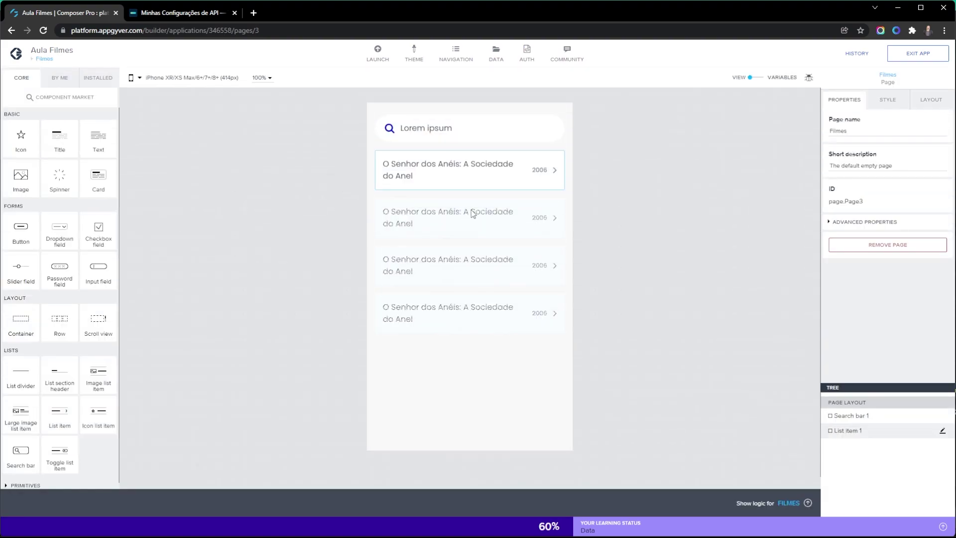
left_click(492, 177)
left_click(808, 503)
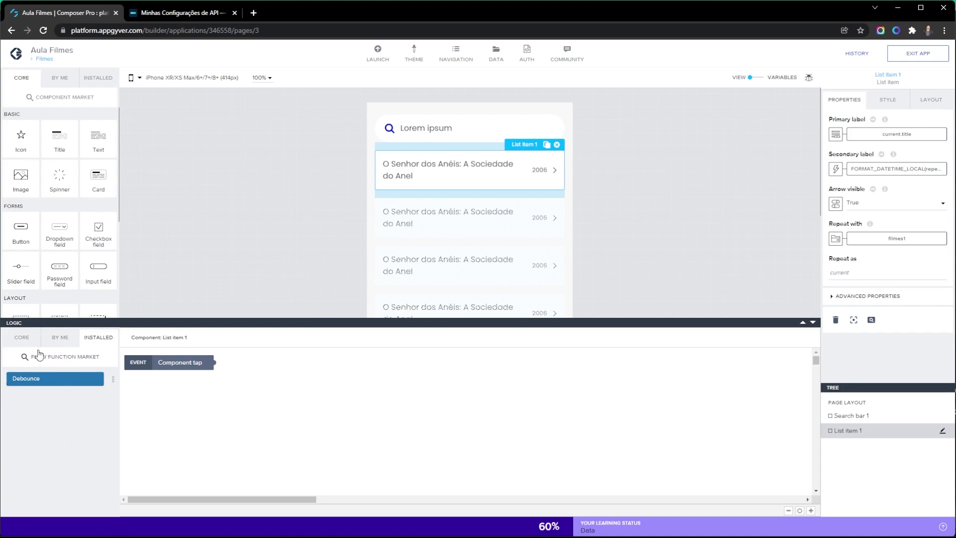
left_click(22, 339)
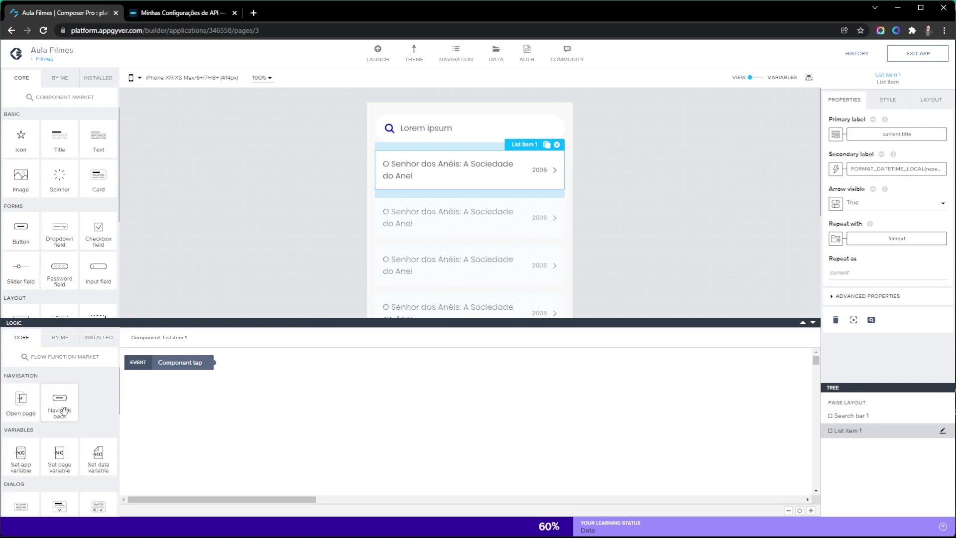
left_click_drag(21, 403, 300, 388)
left_click_drag(211, 361, 300, 402)
left_click(324, 403)
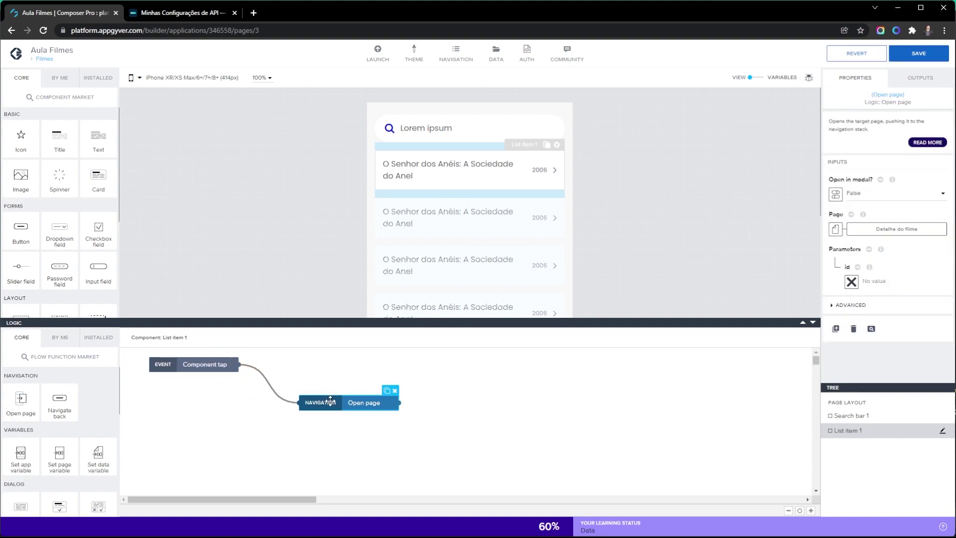
Set the Open page node's id parameter to the static text 624860 and save the application.
left_click(851, 282)
left_click(494, 252)
left_click(876, 282)
type("624860")
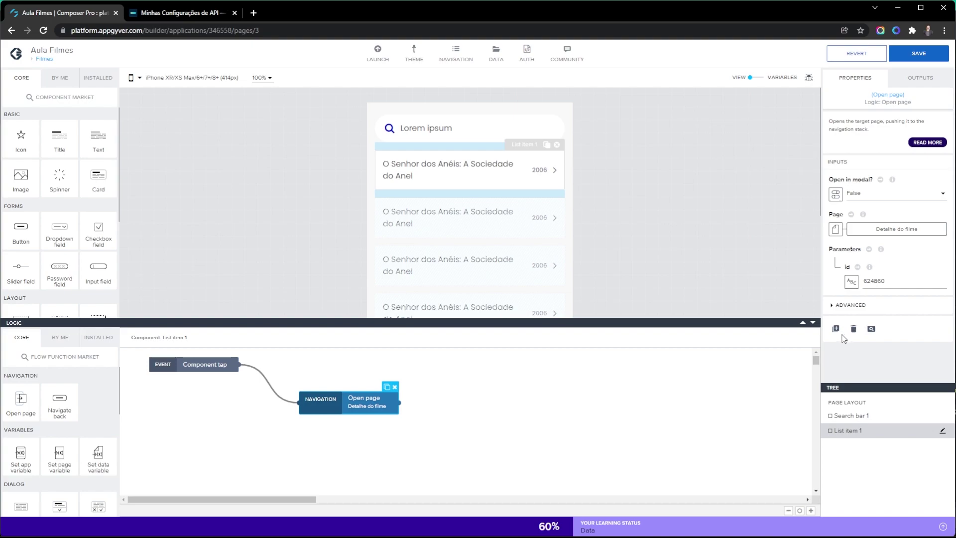
left_click(918, 59)
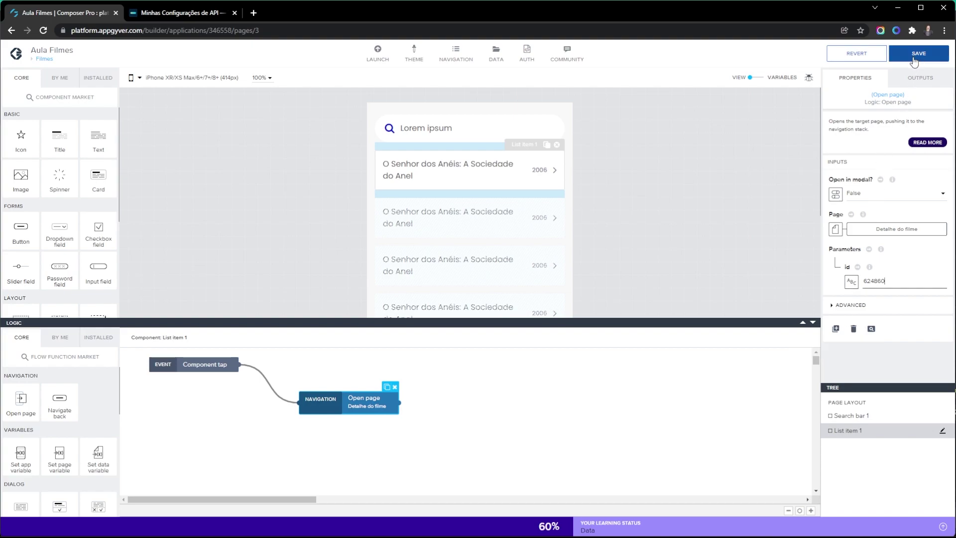
left_click(920, 61)
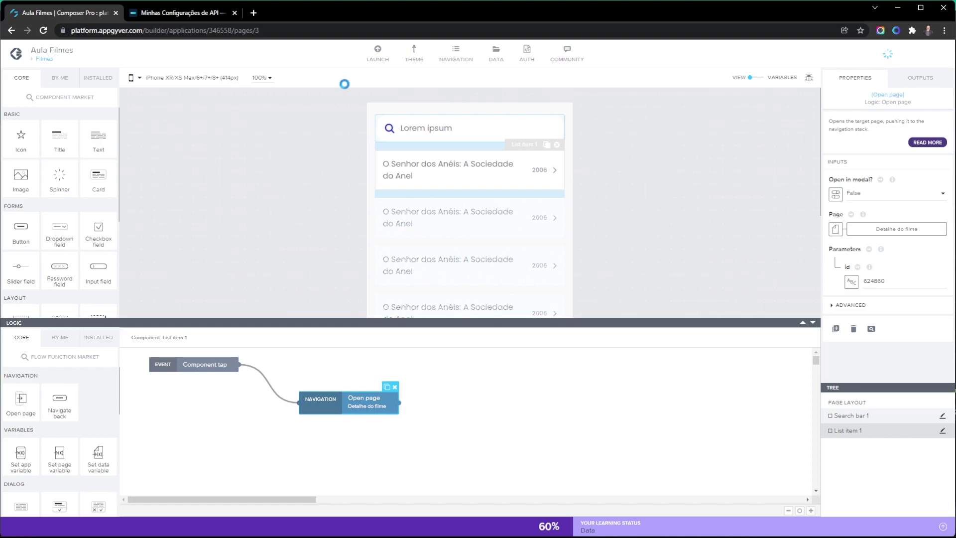
On the Detalhe do filme page, bind the title's content to the title field of the filmes1 data variable.
left_click(46, 60)
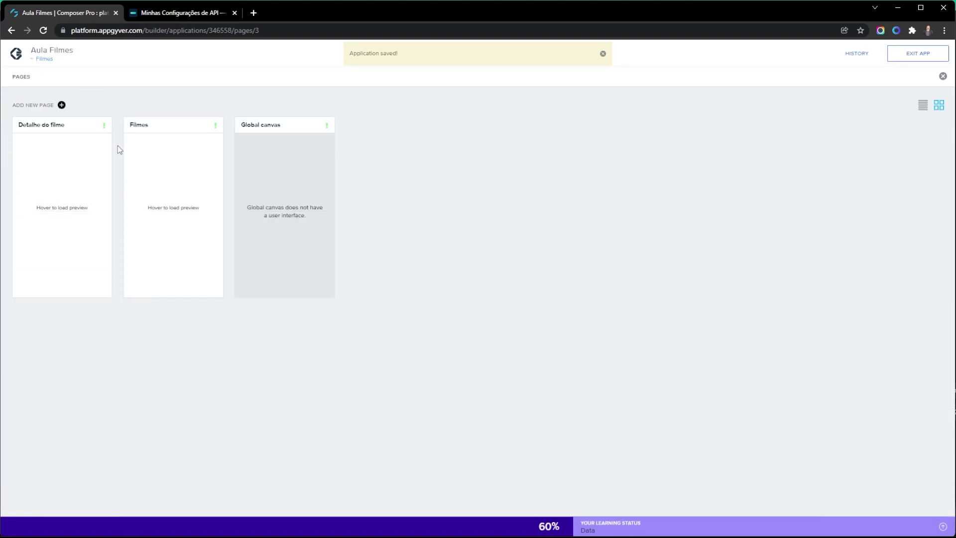
left_click(79, 163)
left_click(560, 125)
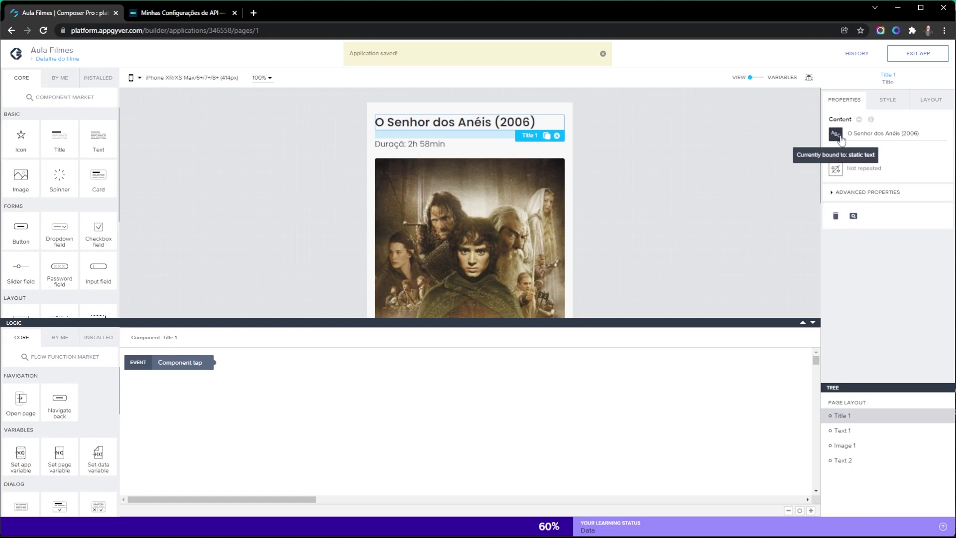
left_click(836, 135)
left_click(490, 246)
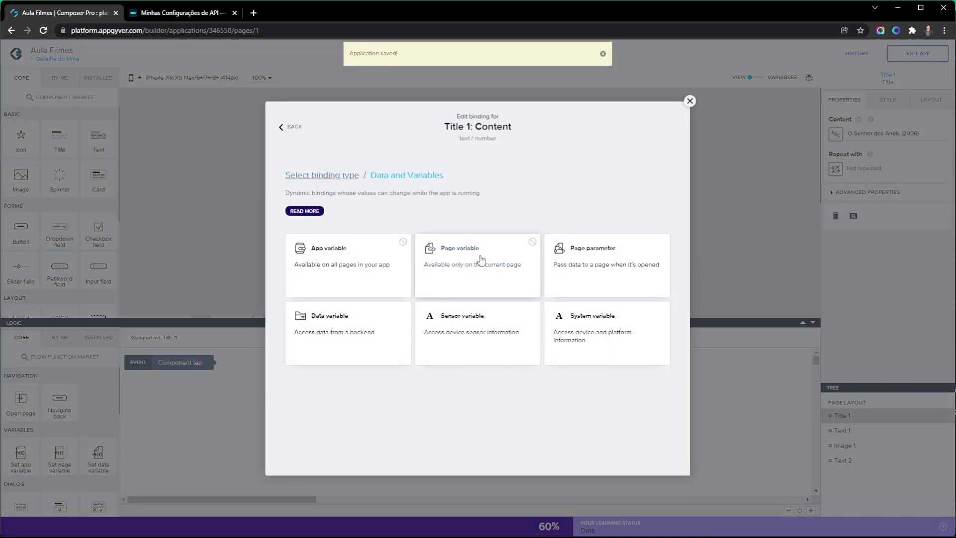
left_click(373, 322)
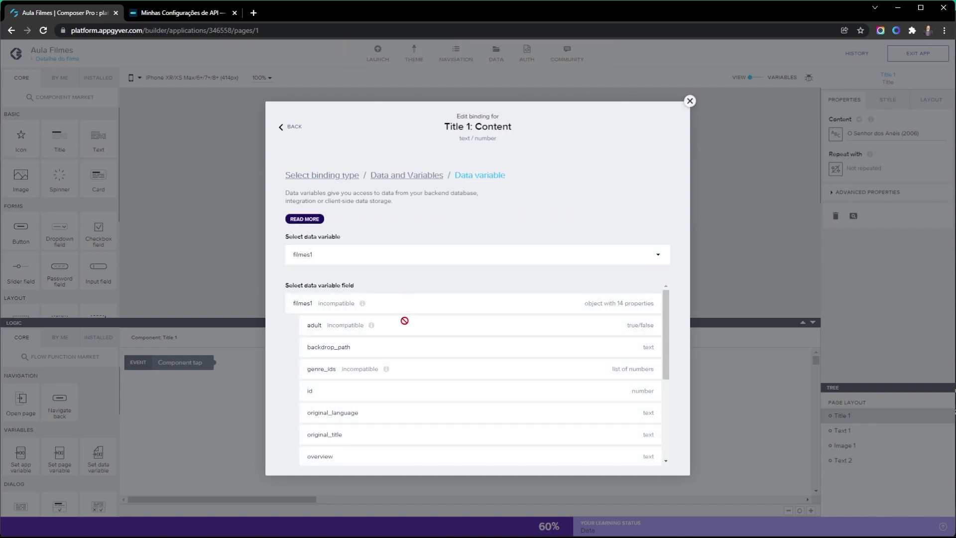
scroll(404, 326, "down", 2)
left_click(354, 443)
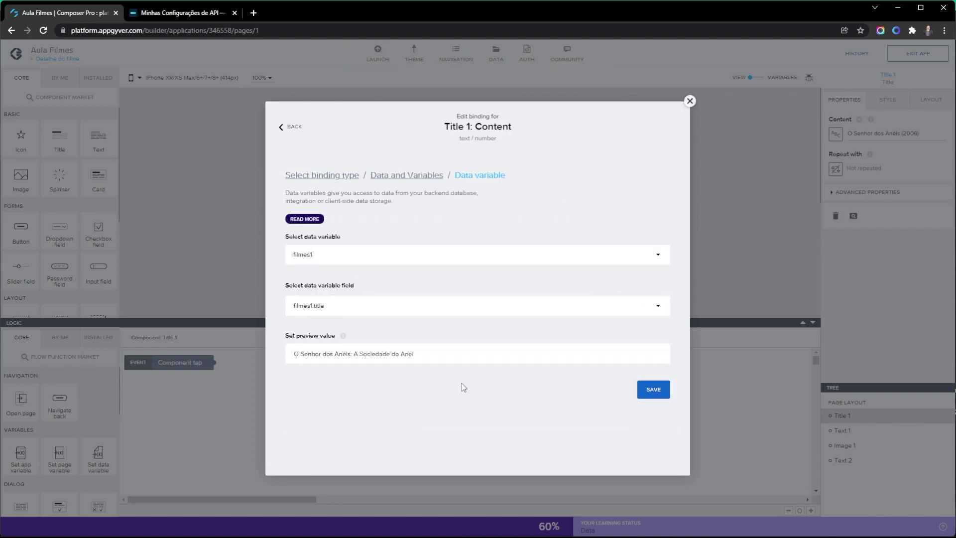
left_click(652, 399)
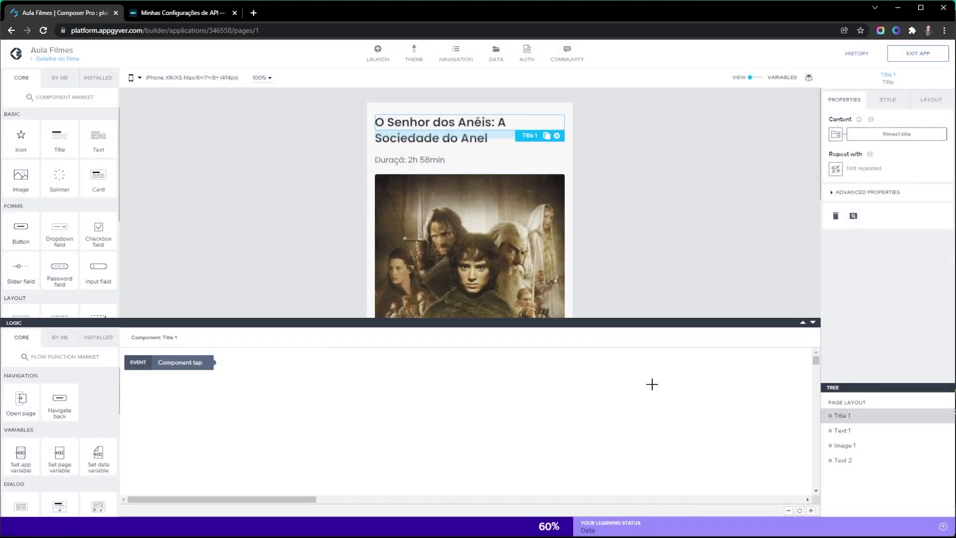
Change the relative path of the filmes resource's get record request to movie/{id}.
left_click(443, 160)
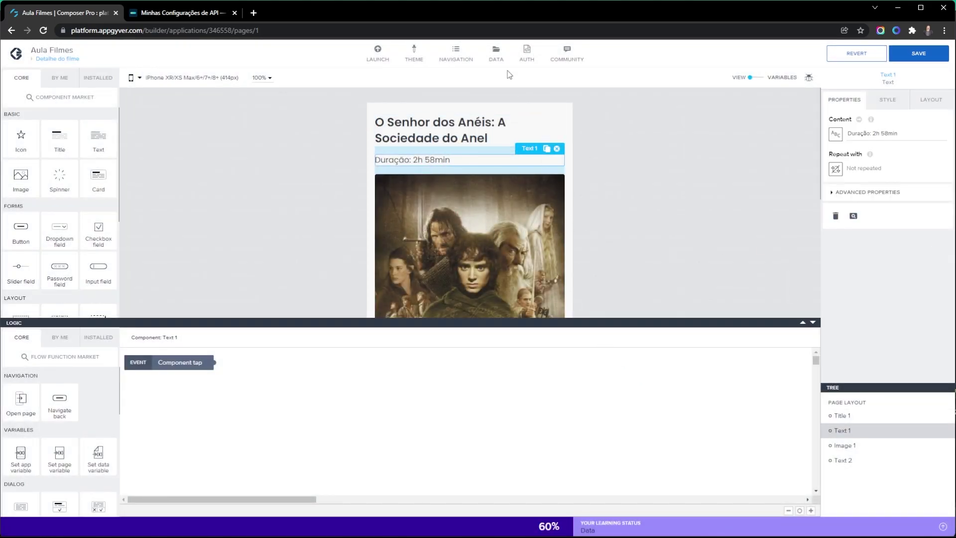
left_click(495, 54)
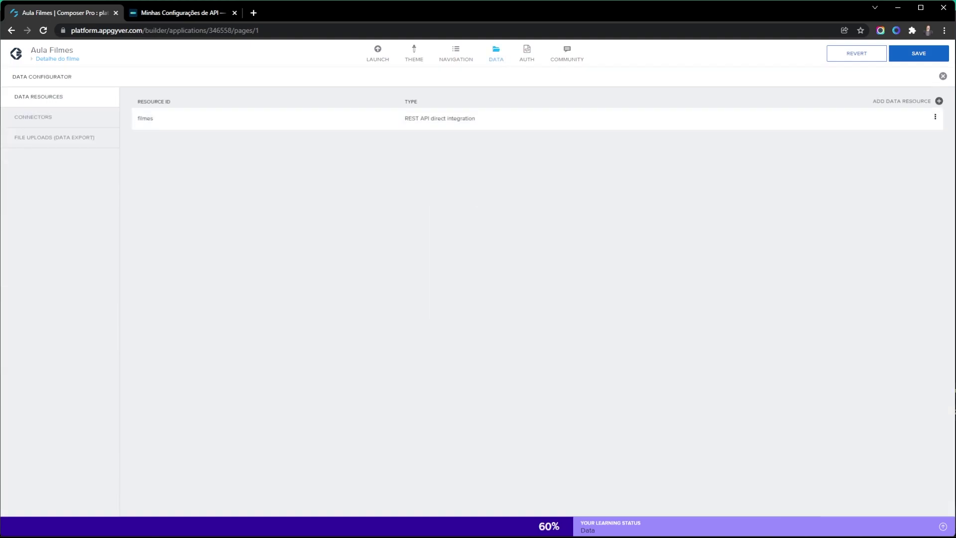
left_click(134, 123)
left_click(55, 163)
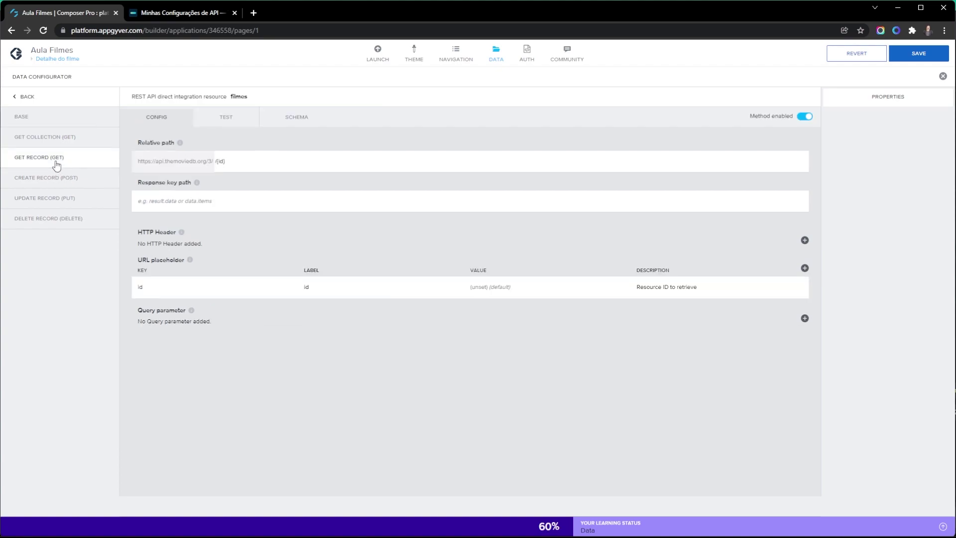
left_click(259, 164)
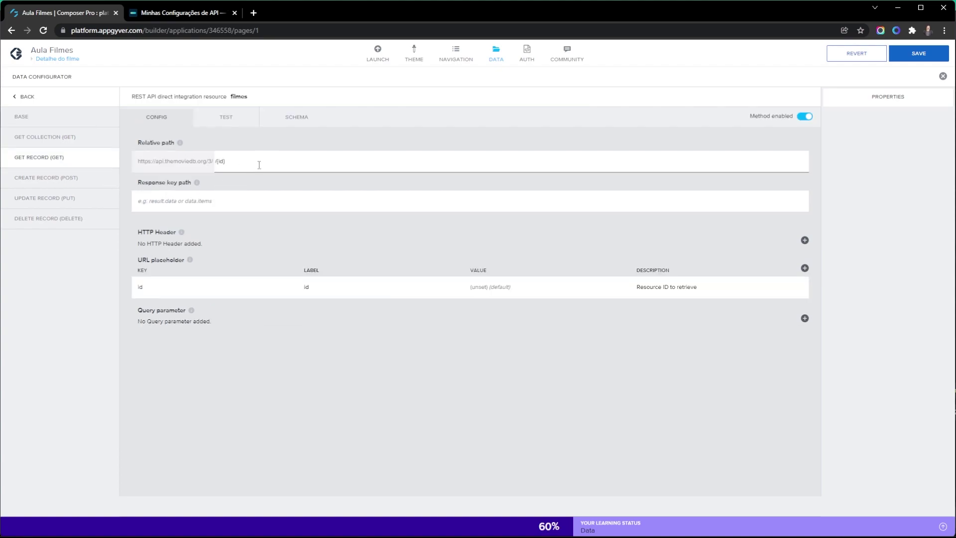
type("movie/")
key("Delete")
Test the get record request with id 624860 and set the schema from its response.
left_click(226, 120)
left_click(182, 209)
type("624860")
left_click(209, 146)
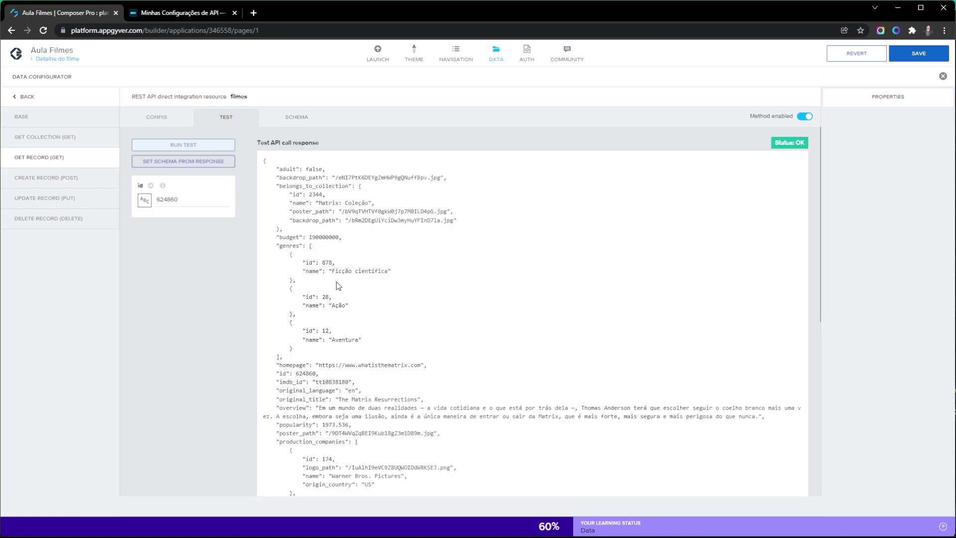
left_click(193, 161)
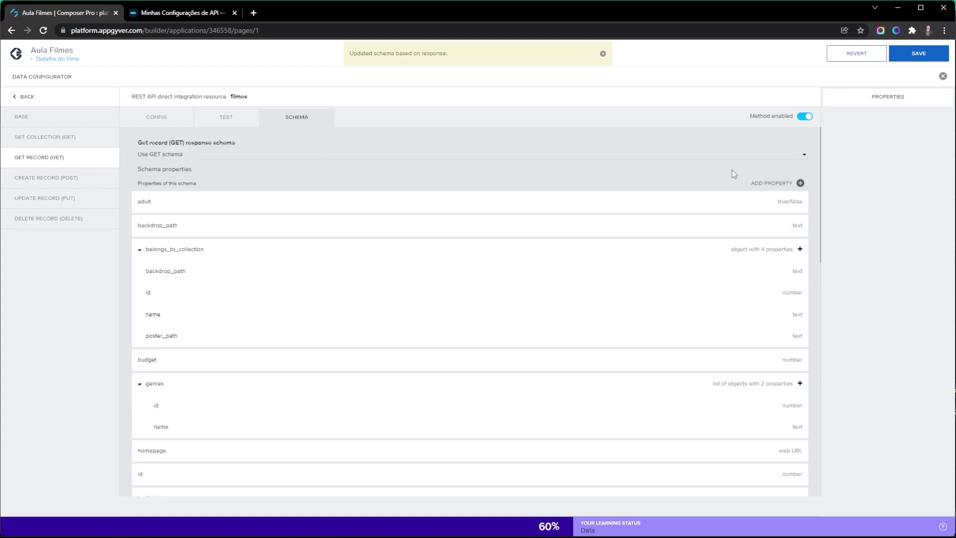
Save the application, dismiss the notifications and return to the Detalhe do filme page canvas.
left_click(918, 59)
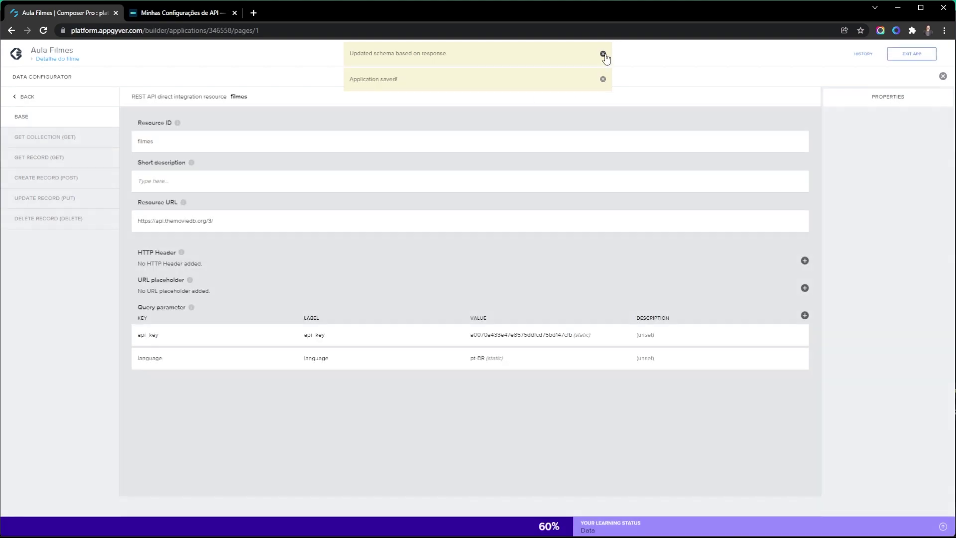
left_click(602, 53)
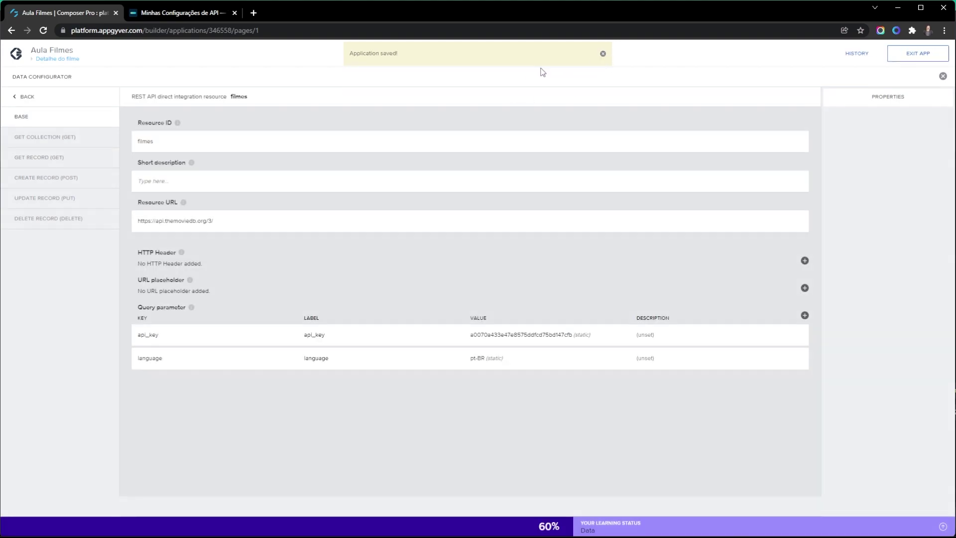
left_click(603, 54)
left_click(495, 59)
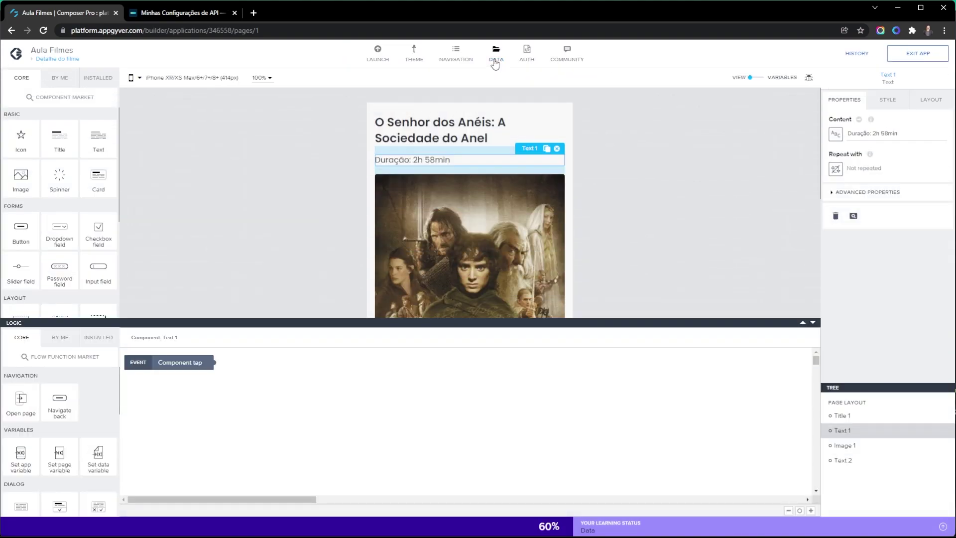
Switch the duration text's content to a formula binding and reduce its fixed text to "Duração: ".
left_click(812, 322)
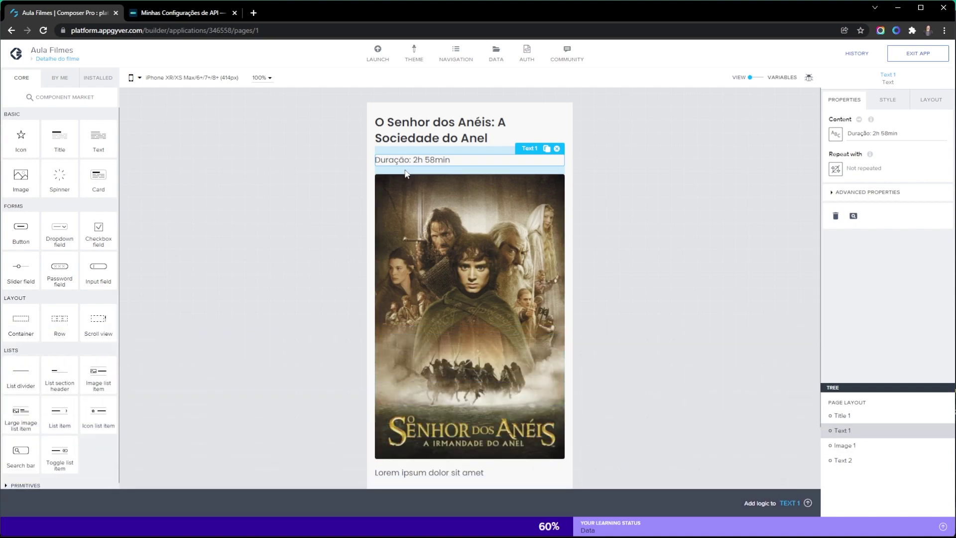
left_click(469, 124)
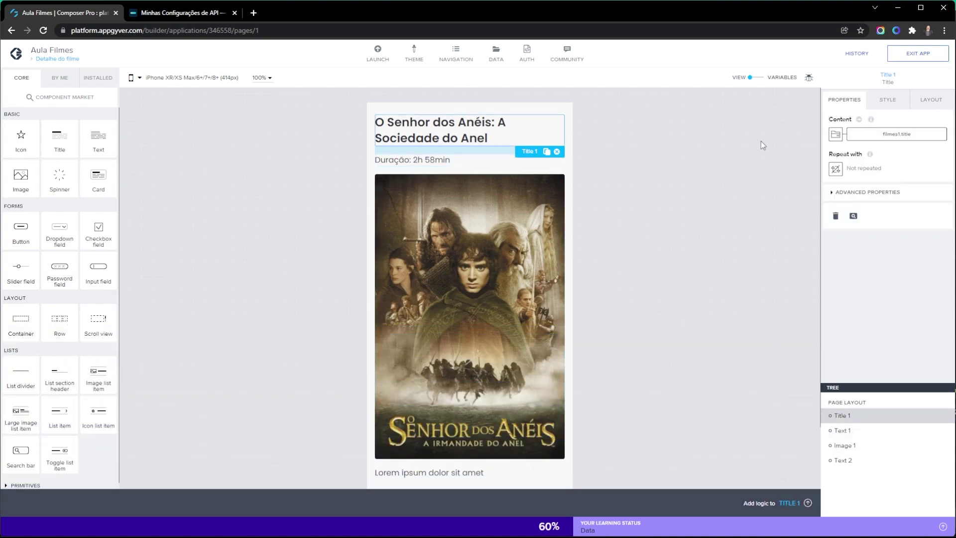
left_click(432, 158)
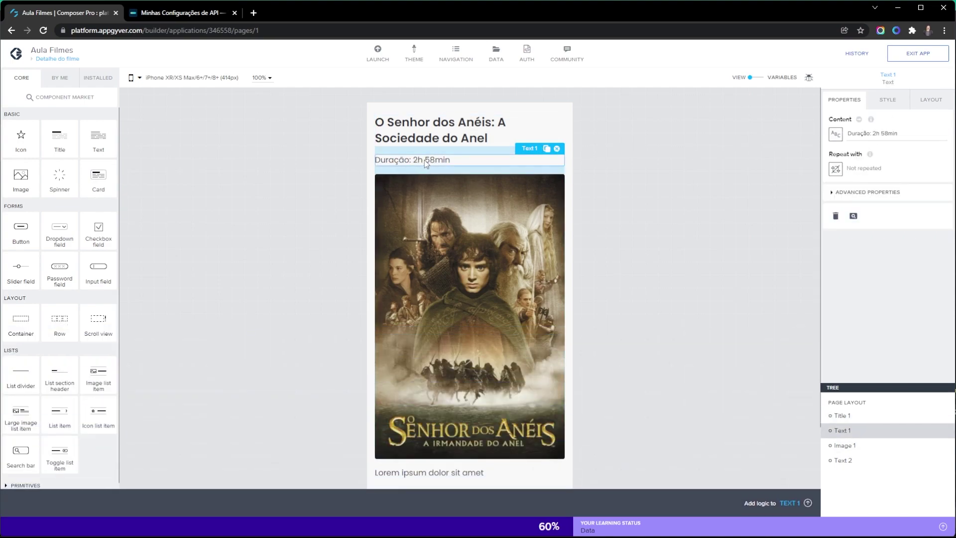
left_click(835, 135)
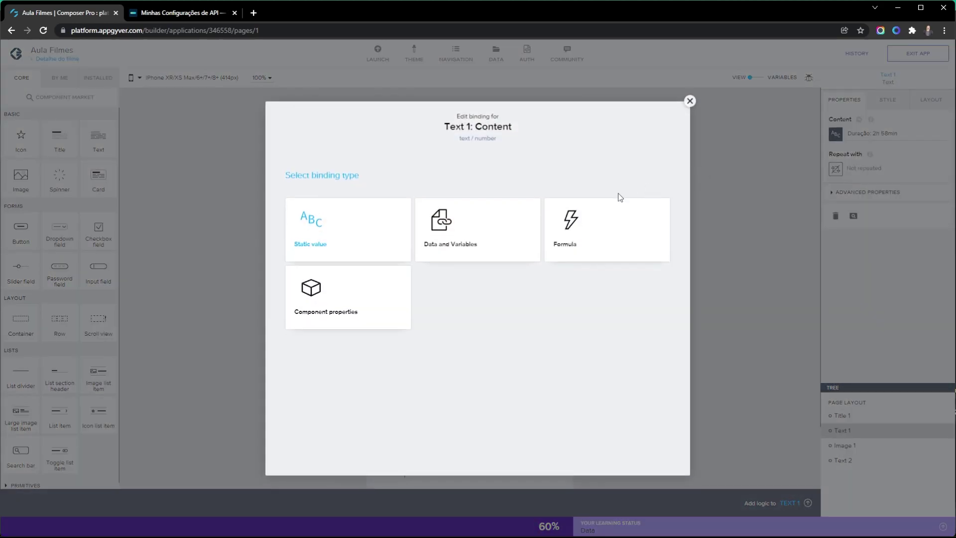
left_click(558, 249)
left_click(348, 256)
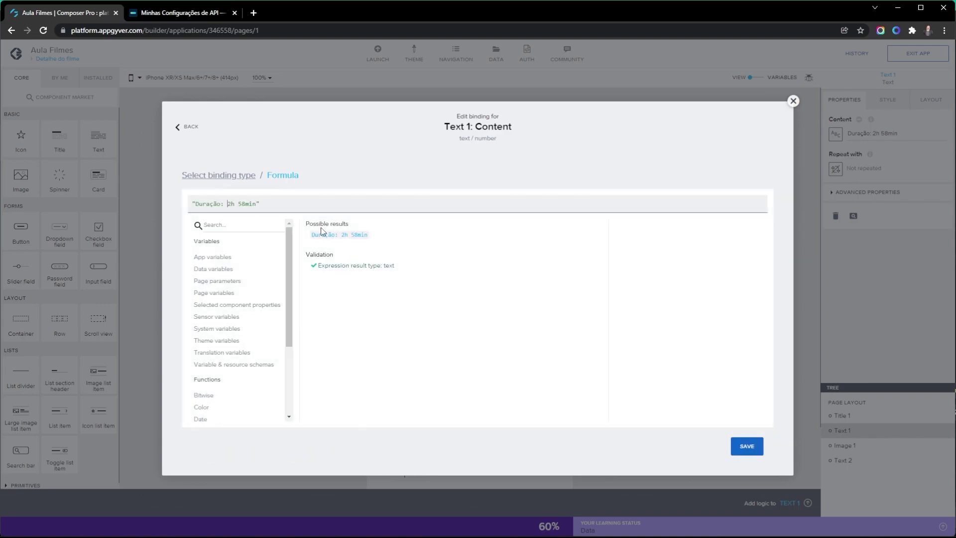
key("shift+End")
type("\"")
Append + data.filmes1.runtime to the duration text's formula.
type(" + da")
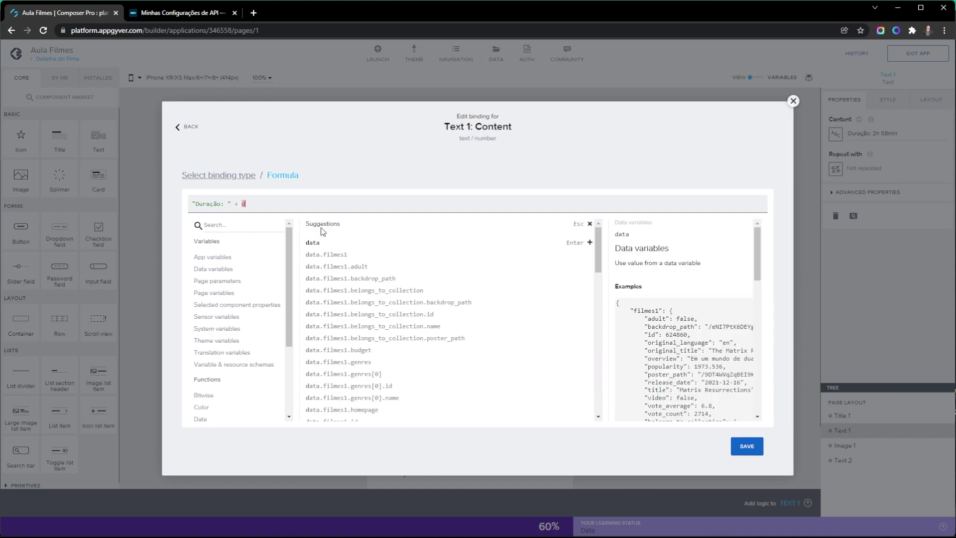
key("Down")
key("Return")
type(".r")
key("Down")
key("Up")
key("Down")
key("Down")
key("Return")
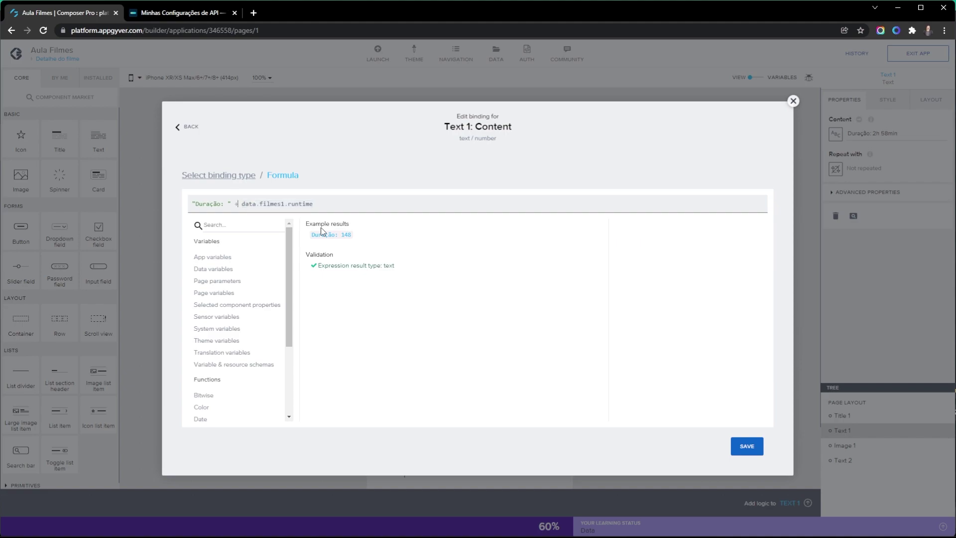
Wrap the runtime in the formula to get whole hours with FLOOR(data.filmes1.runtime/60).
type("FLOOR(")
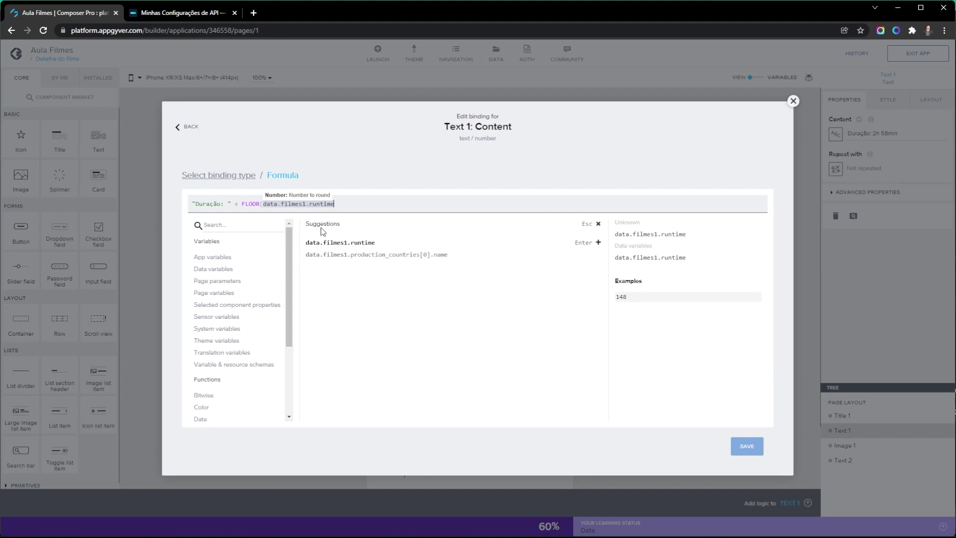
key("Left")
key("Left")
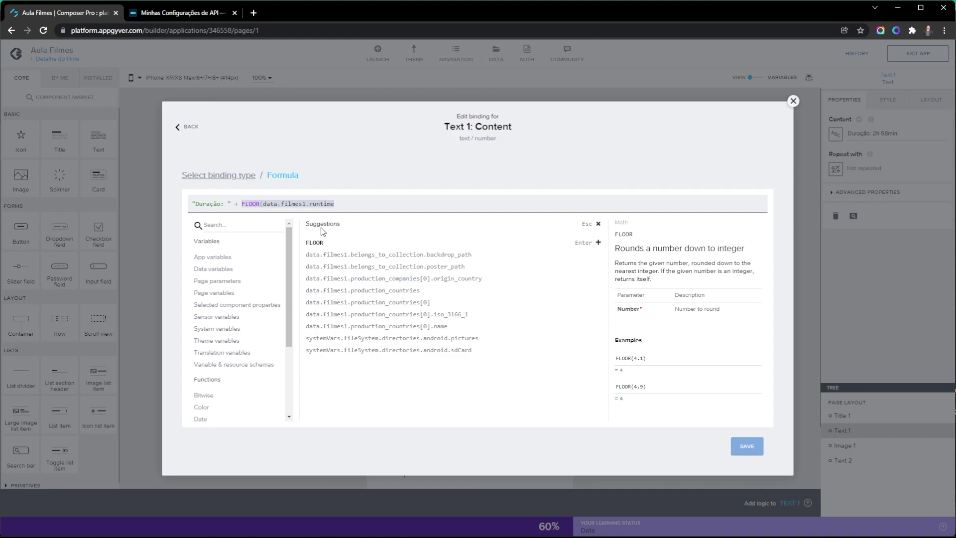
key("End")
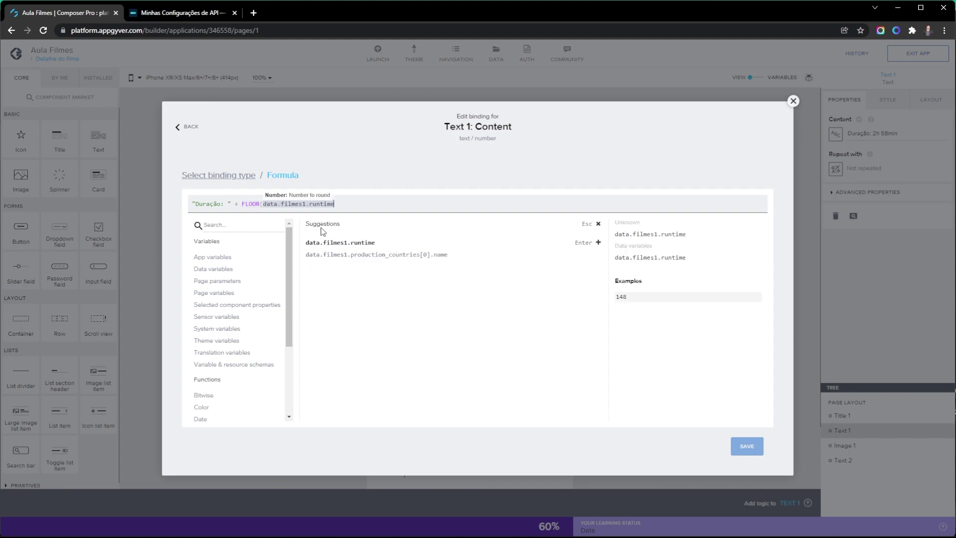
type("/60")
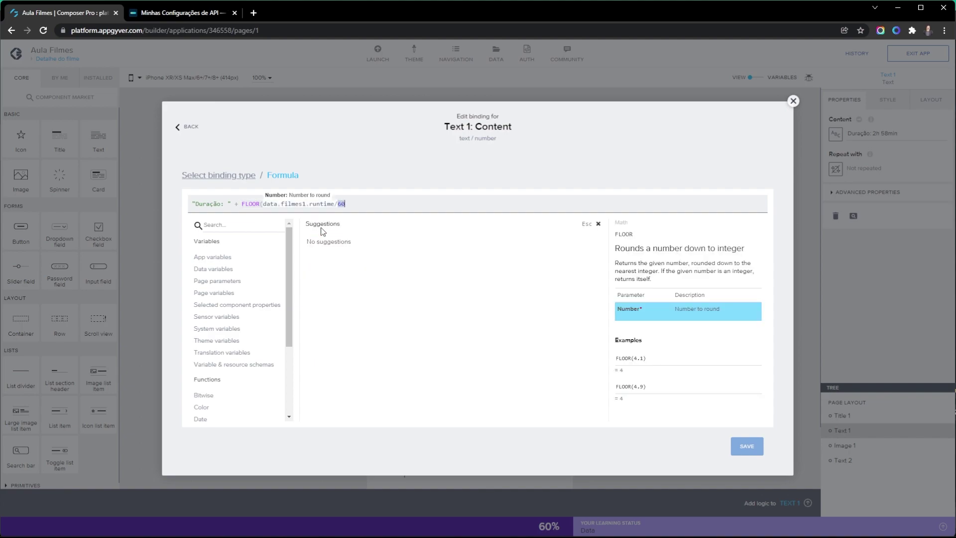
type(")")
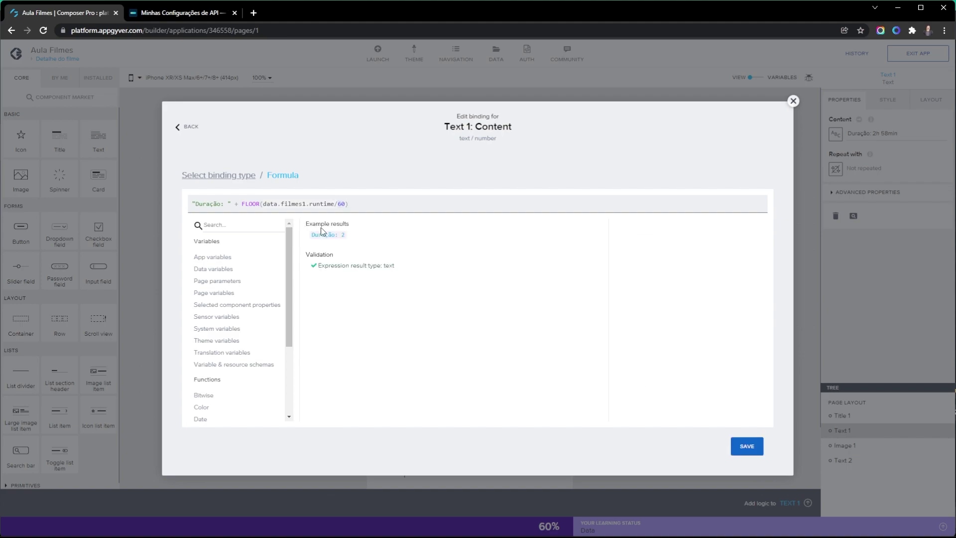
Append the "h " label and a copy of data.filmes1.runtime/60 to the duration formula.
type(" +\"")
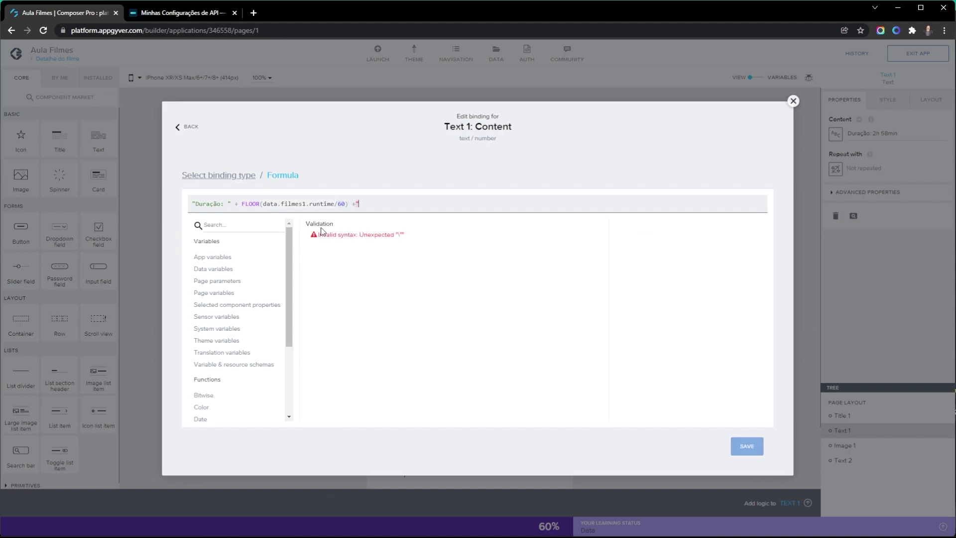
type("h \"+")
key("ctrl+shift+Left")
key("ctrl+shift+Left")
key("ctrl+shift+Left")
key("ctrl+shift+Left")
key("ctrl+shift+Left")
key("ctrl+shift+Left")
key("ctrl+shift+Left")
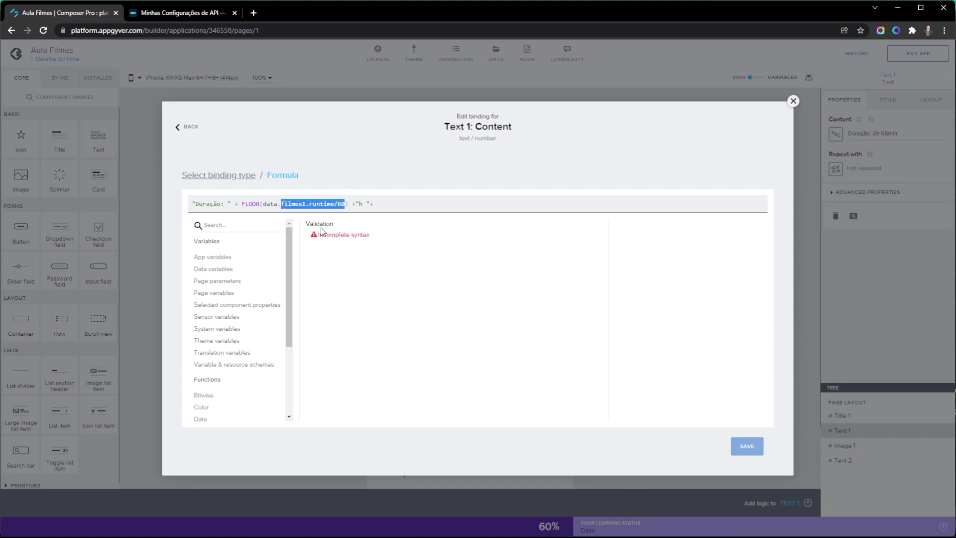
key("ctrl+c")
key("End")
key("ctrl+v")
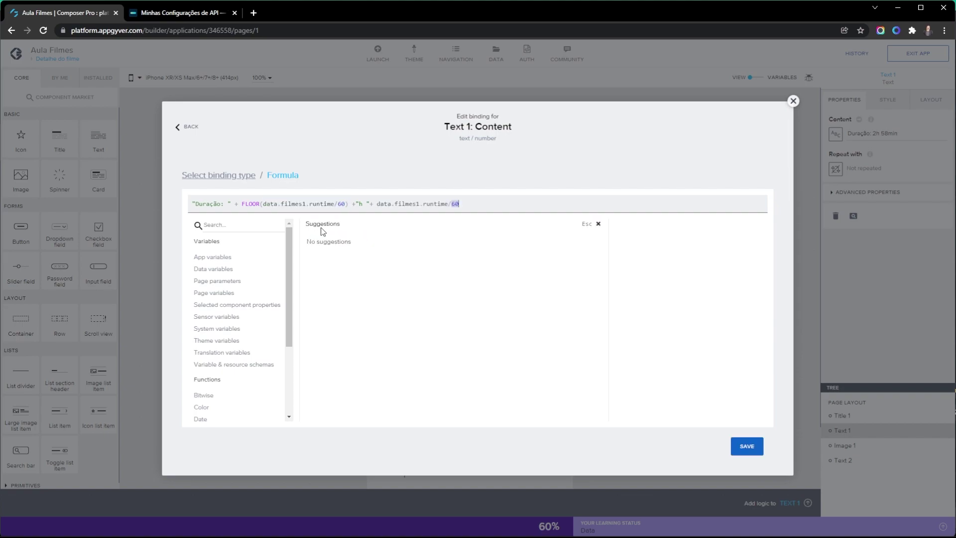
Turn the second runtime expression into data.filmes1.runtime % 60 followed by "min", and save the duration text's binding.
key("Left")
key("Left")
key("BackSpace")
type("%")
key("End")
type("+ \"min\"")
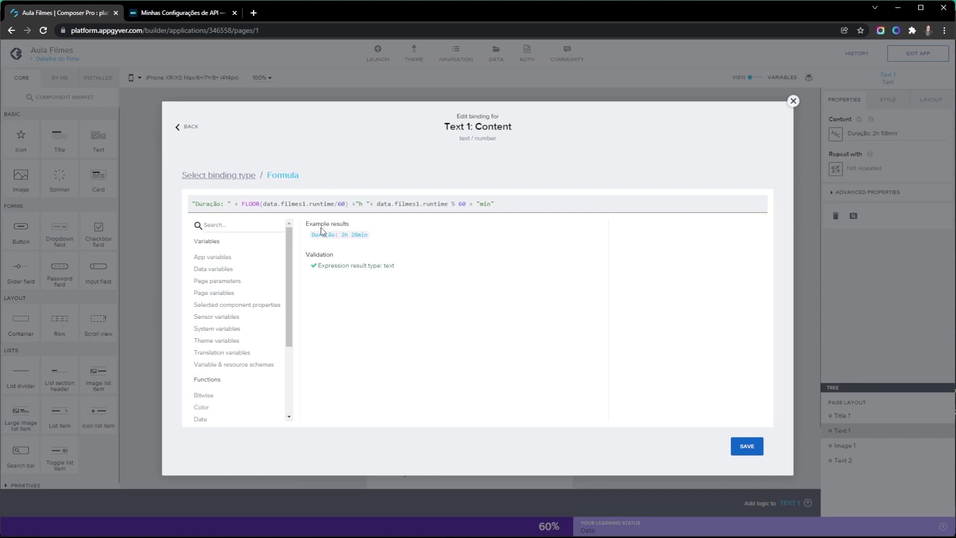
left_click(751, 445)
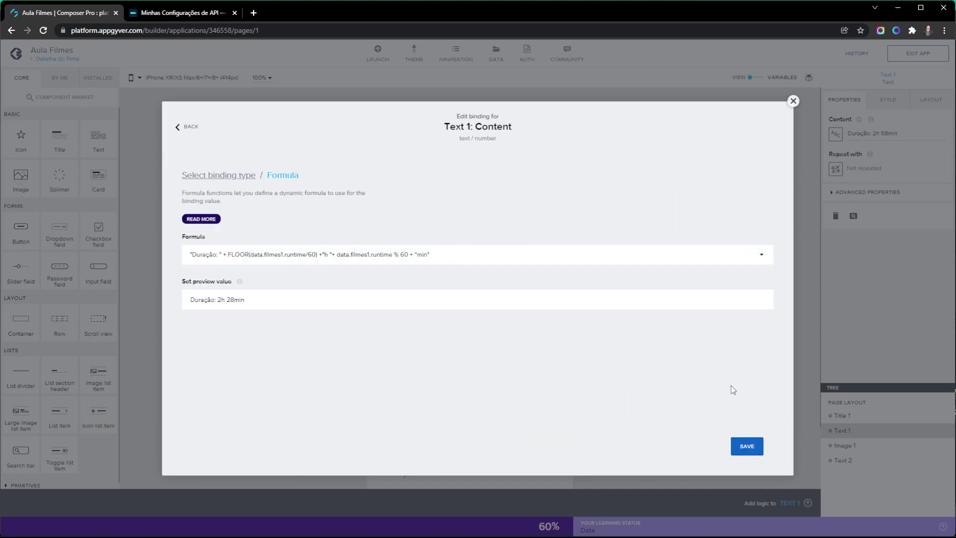
left_click(750, 445)
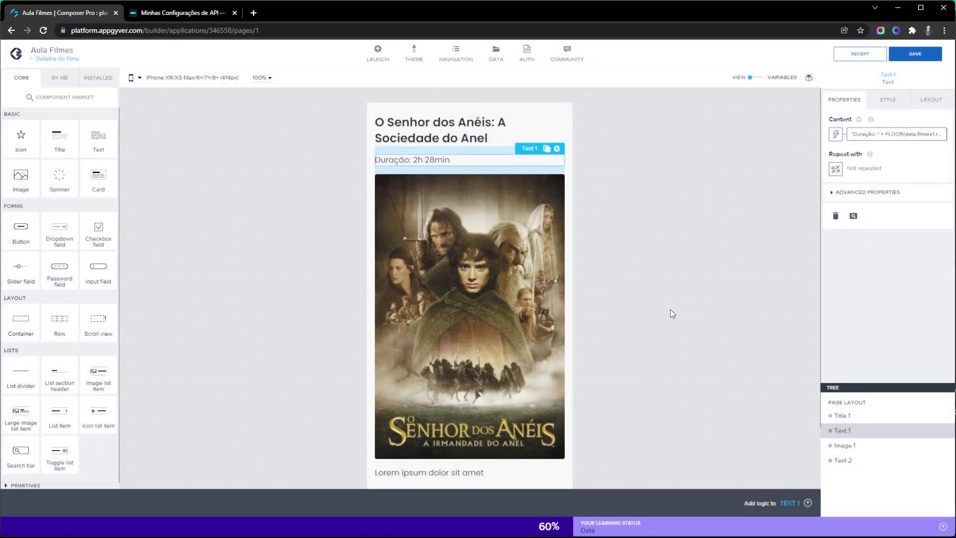
Bind the content of the text below the poster to the data variable field filmes1.overview and save the application.
scroll(490, 321, "down", 2)
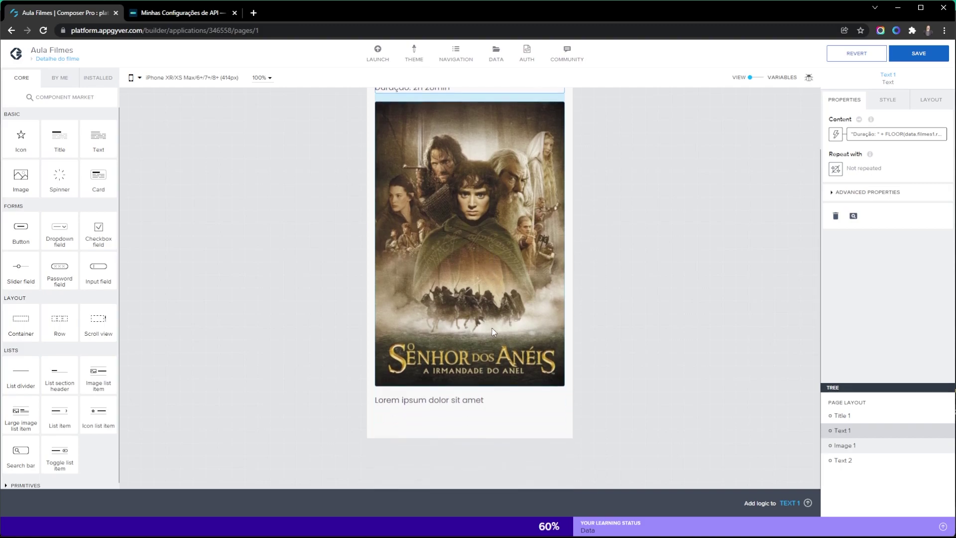
left_click(503, 401)
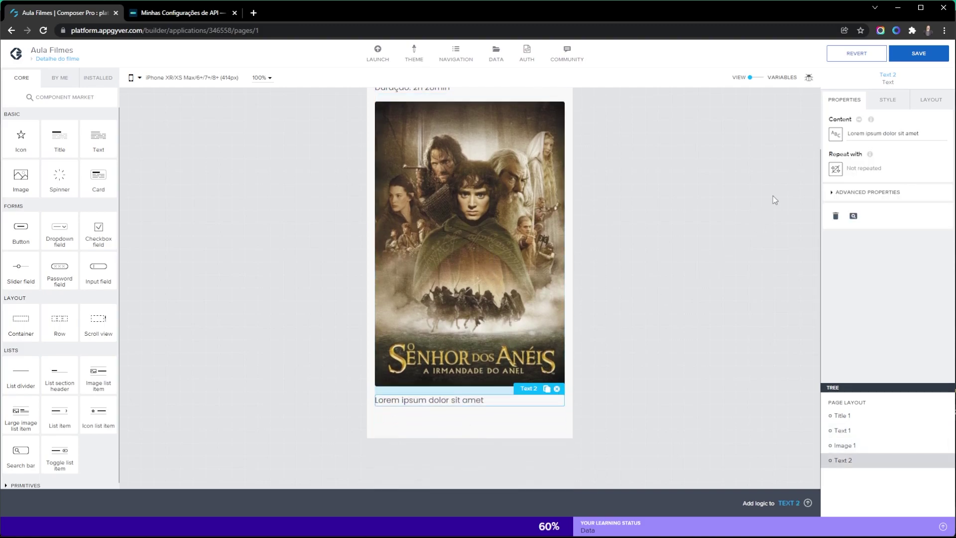
left_click(834, 134)
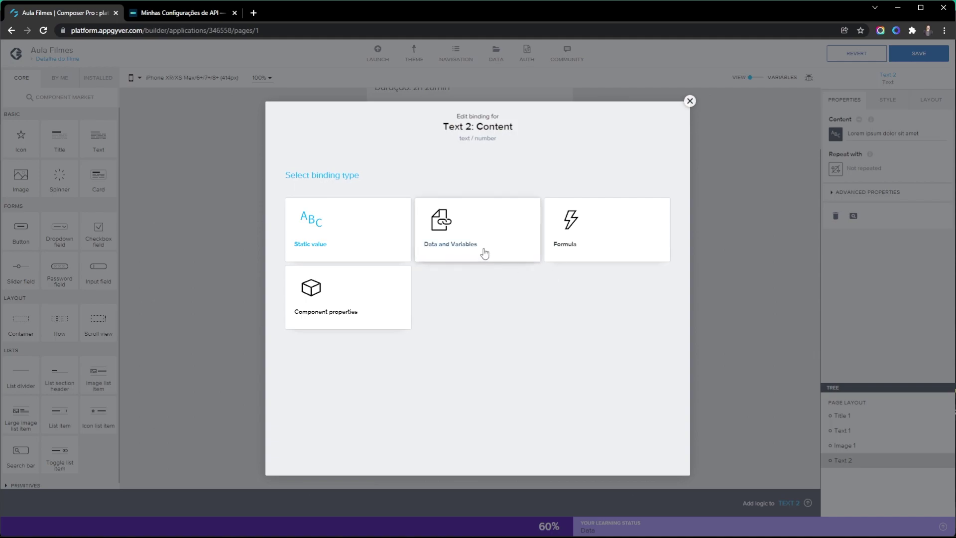
left_click(507, 246)
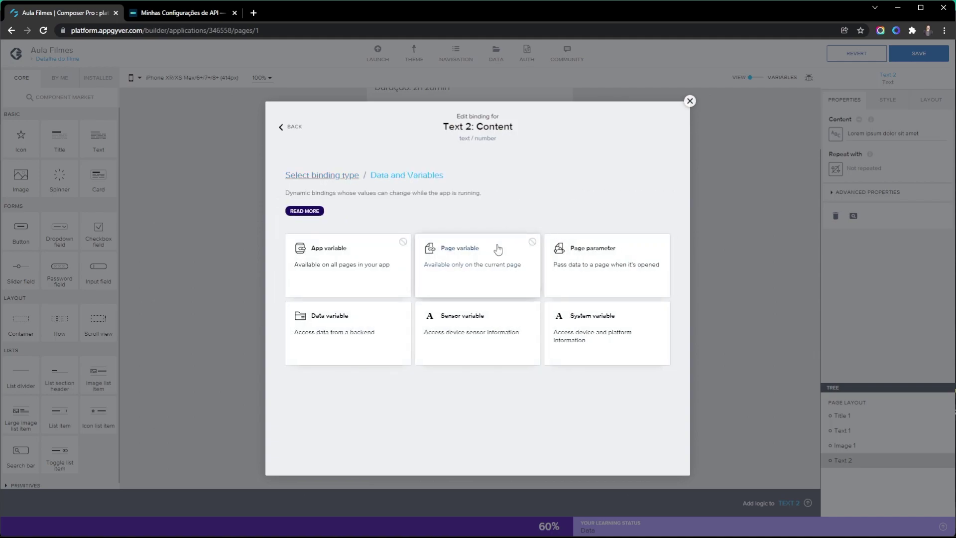
left_click(348, 176)
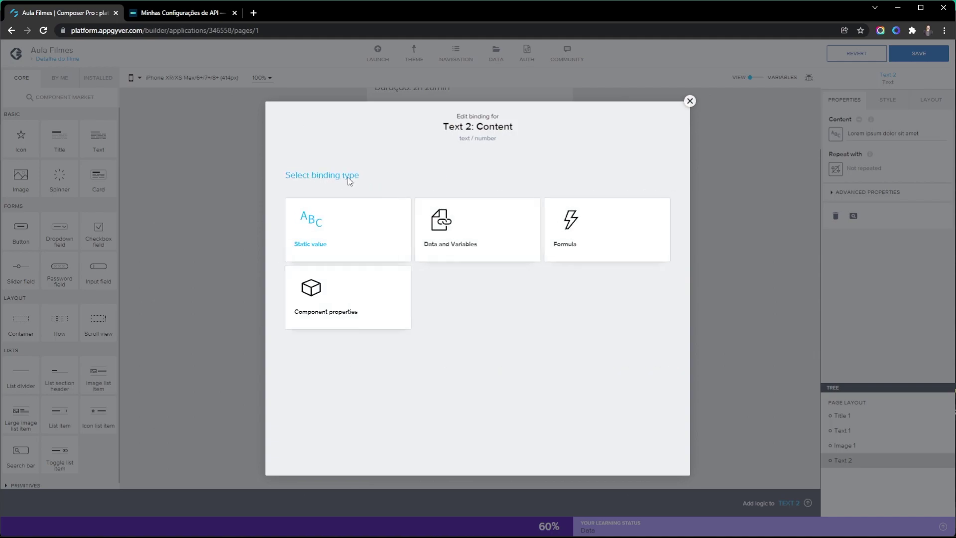
left_click(493, 245)
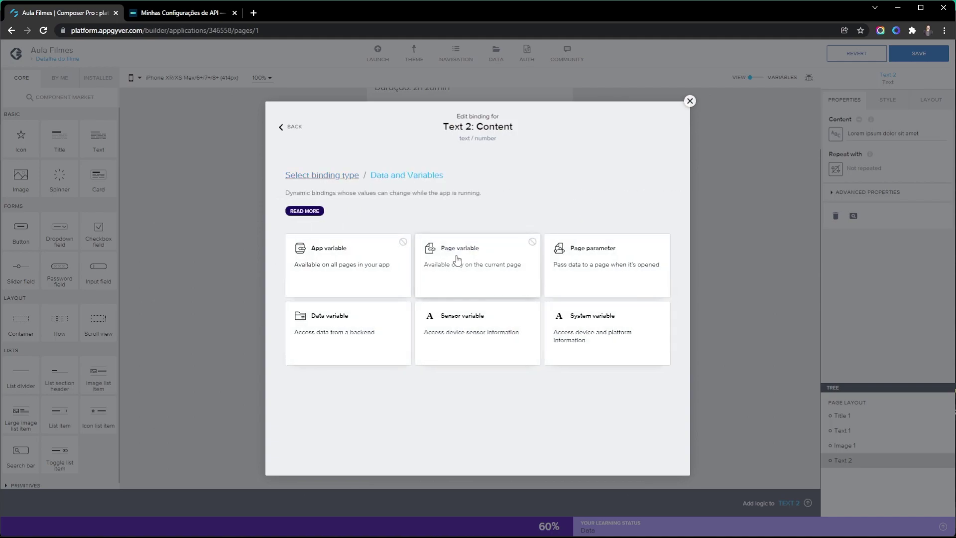
left_click(390, 332)
scroll(412, 310, "down", 1)
scroll(413, 310, "down", 3)
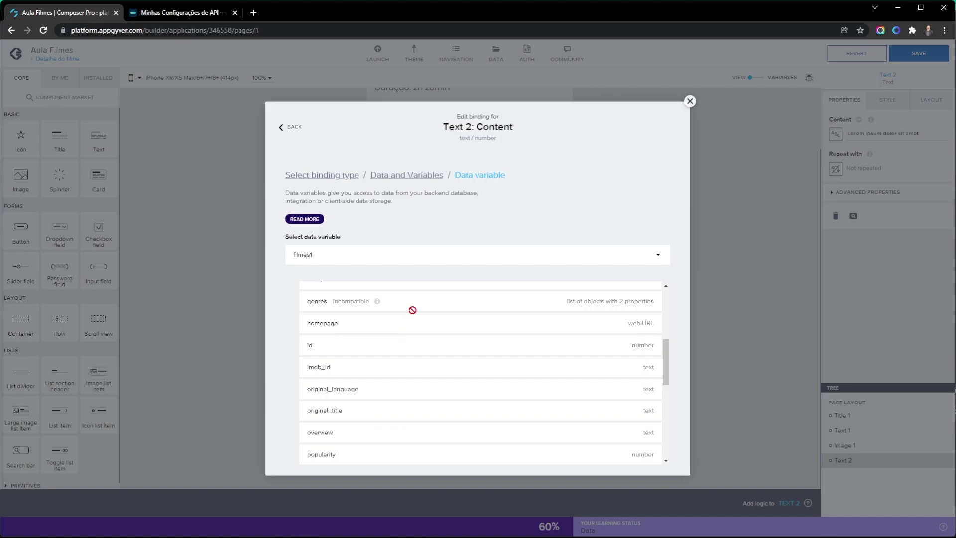
scroll(412, 310, "down", 1)
left_click(376, 384)
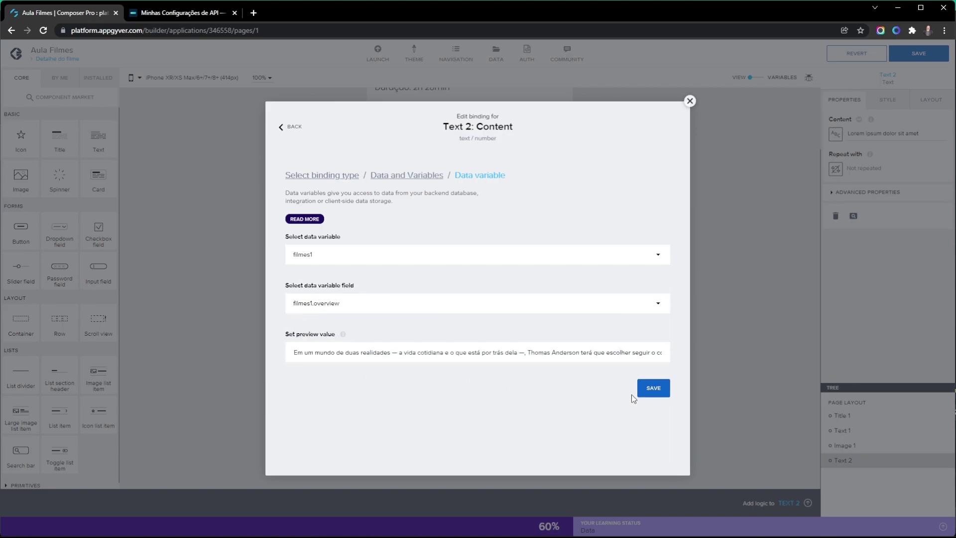
left_click(653, 389)
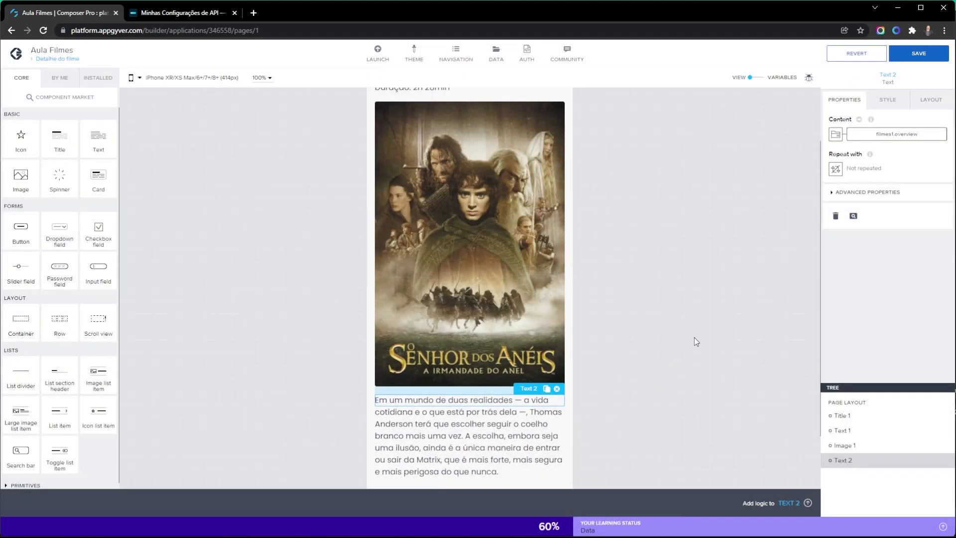
left_click(912, 59)
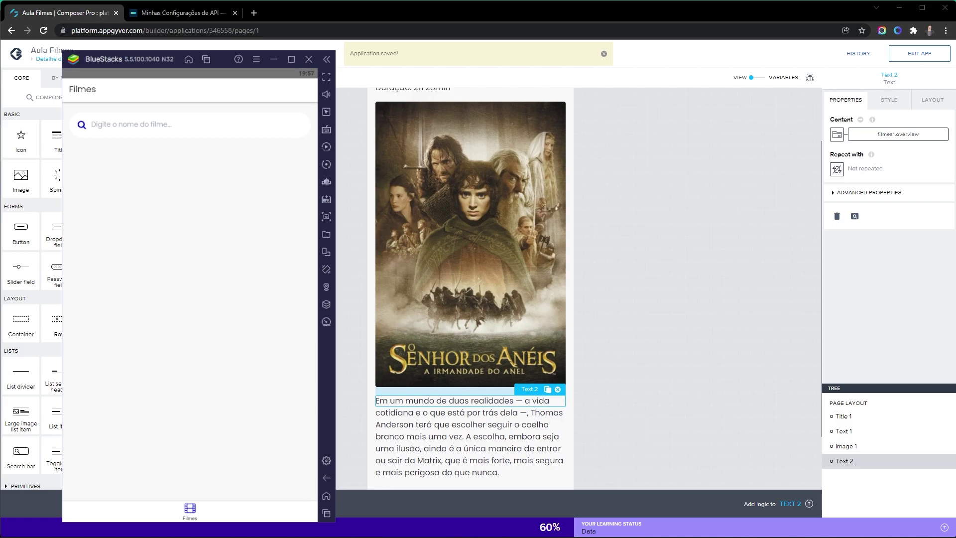
Switch to the BlueStacks app preview and search the Filmes page for "senhor dos anéis".
left_click(100, 120)
type("senhor dos ane")
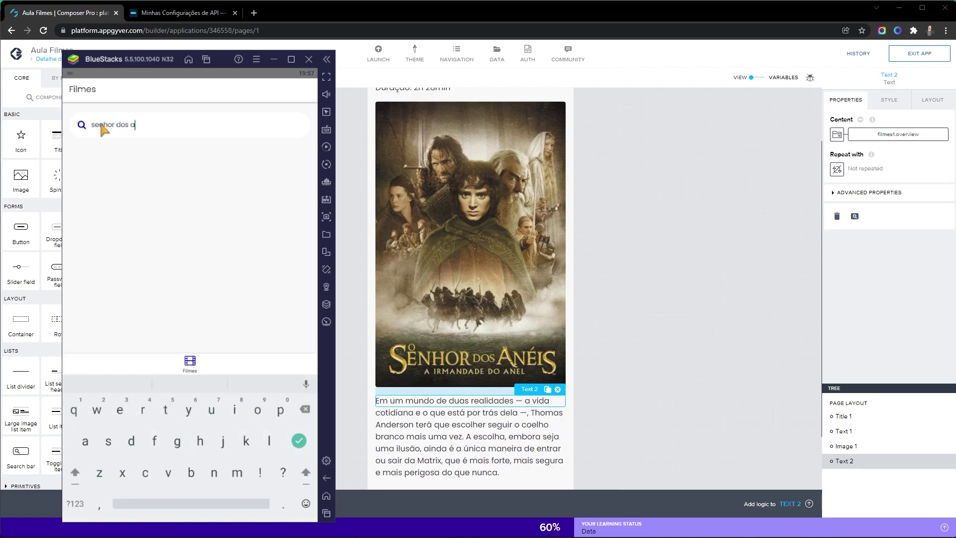
key("BackSpace")
type("éis")
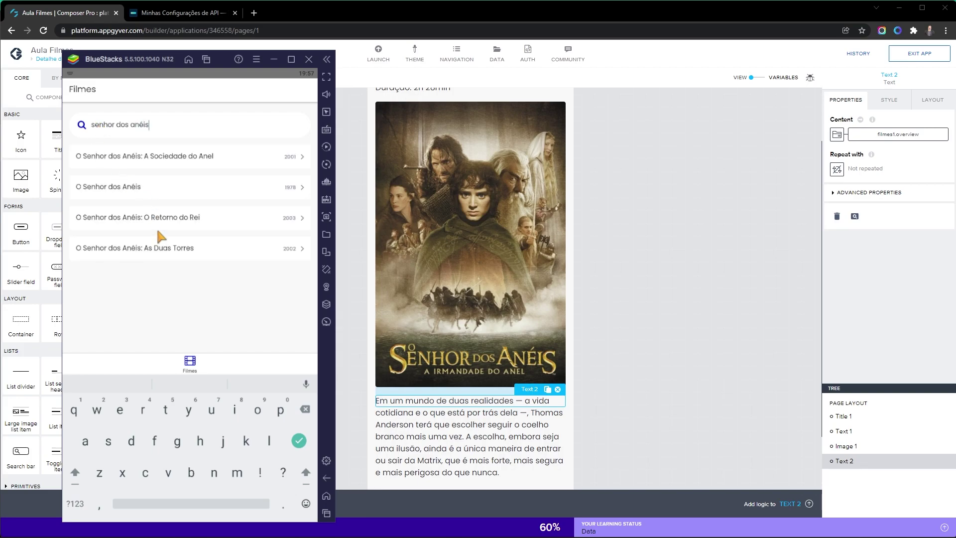
Open the result "O Senhor dos Anéis: A Sociedade do Anel" and examine the title, duration, poster and overview on its detail page.
left_click(166, 156)
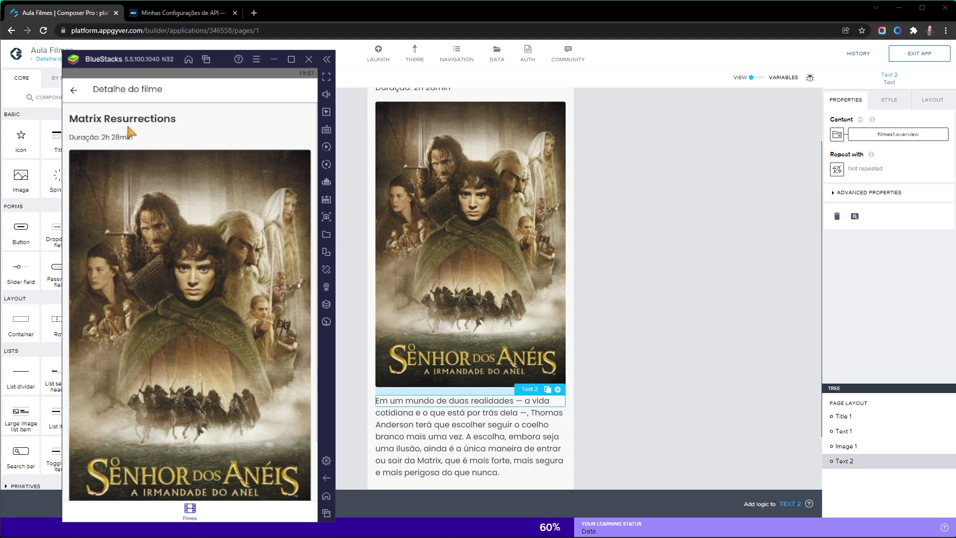
scroll(127, 151, "down", 2)
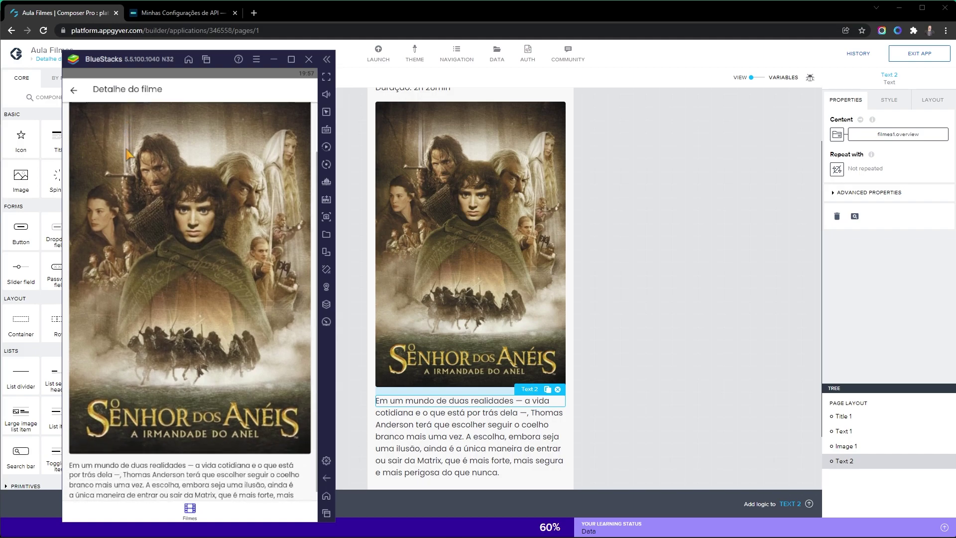
scroll(128, 154, "up", 2)
left_click(73, 91)
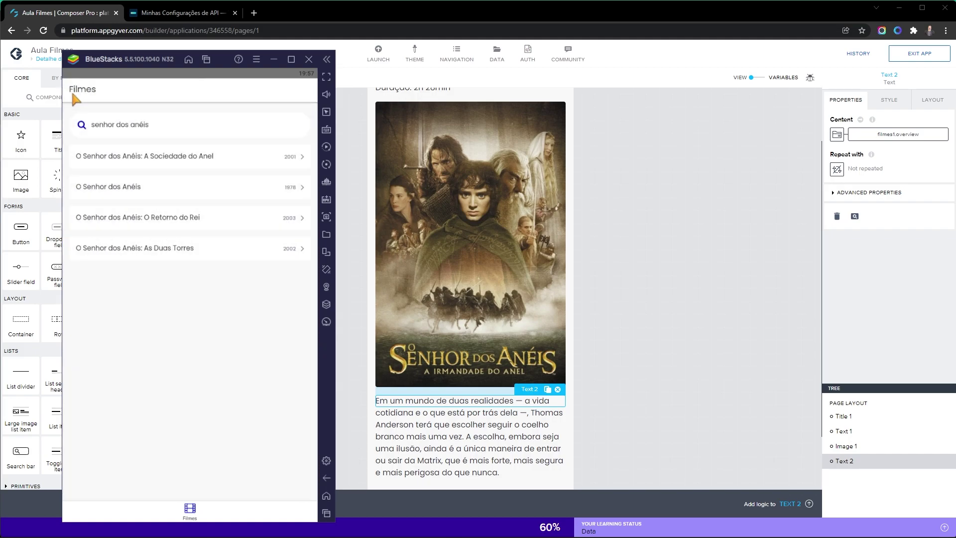
left_click(159, 156)
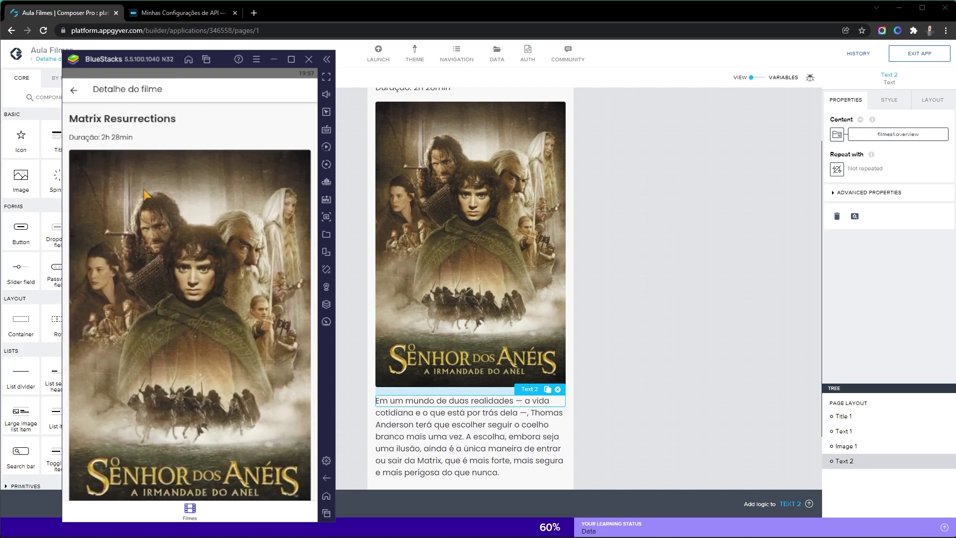
scroll(151, 212, "down", 2)
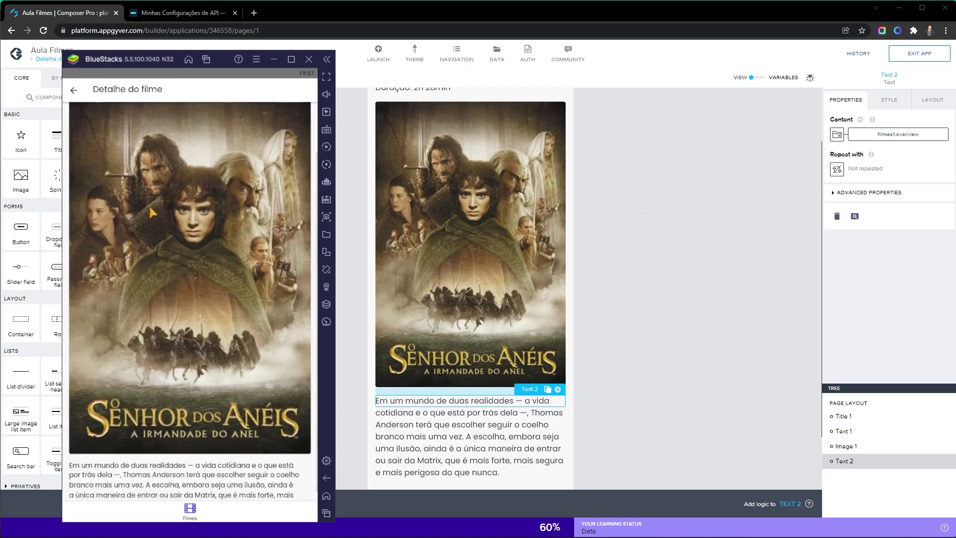
scroll(155, 205, "up", 2)
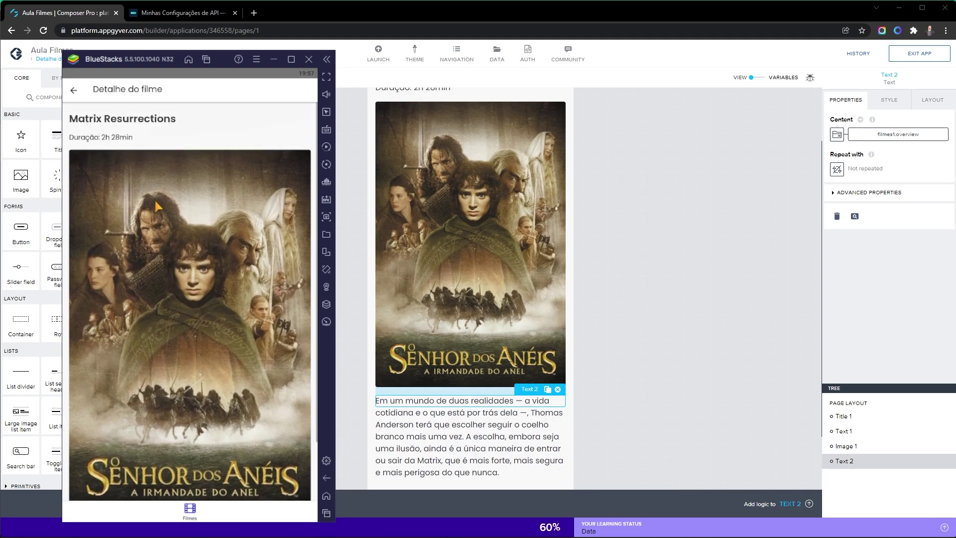
left_click(75, 91)
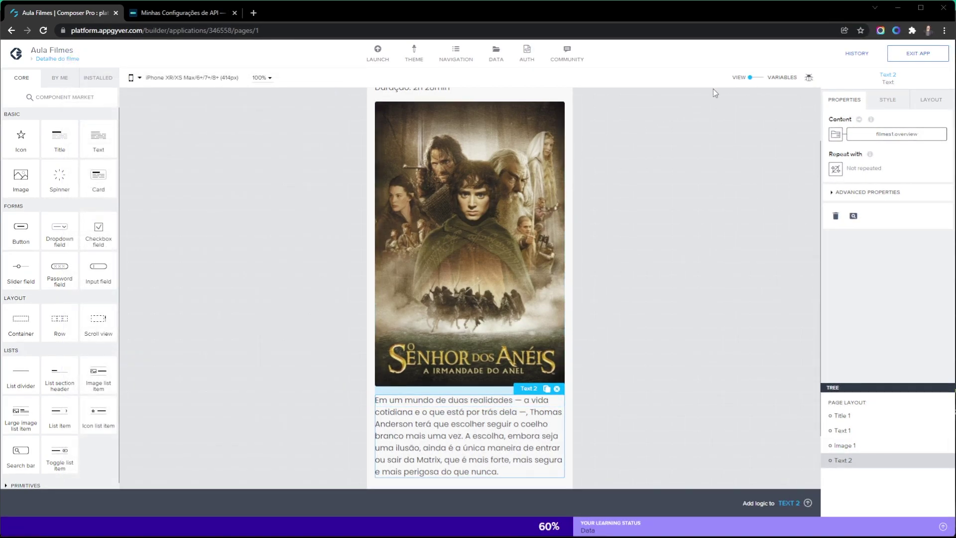
Switch the builder to the Filmes page and select the Open page node in the movie list item's logic.
left_click(73, 60)
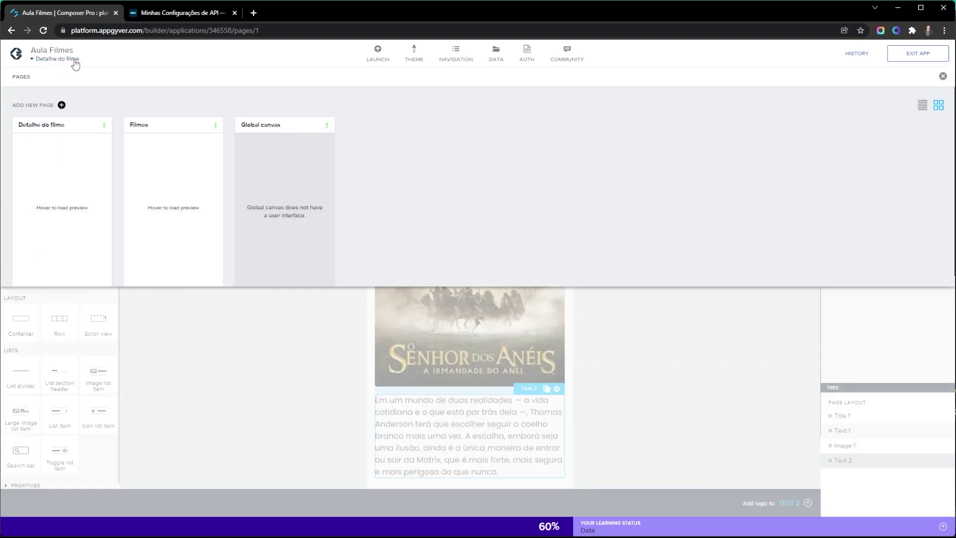
left_click(162, 156)
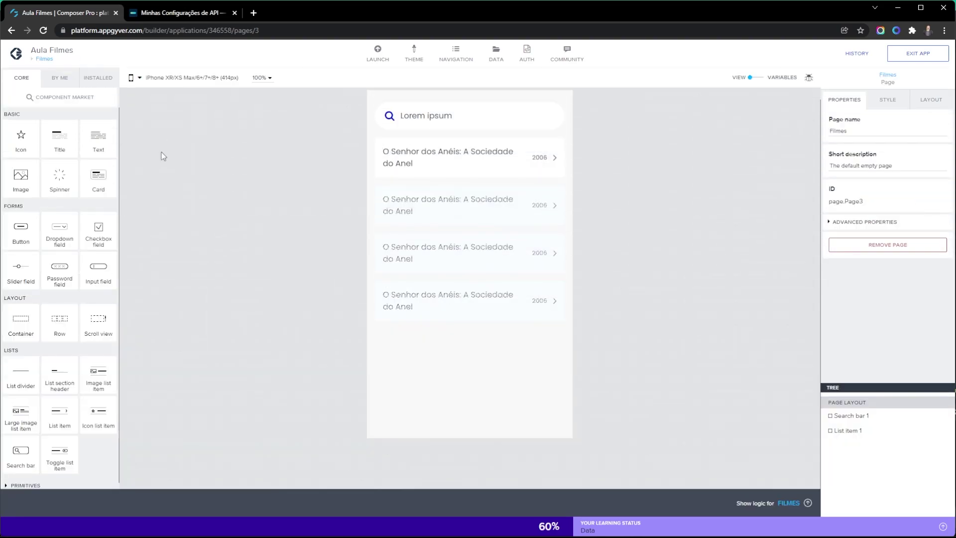
left_click(439, 181)
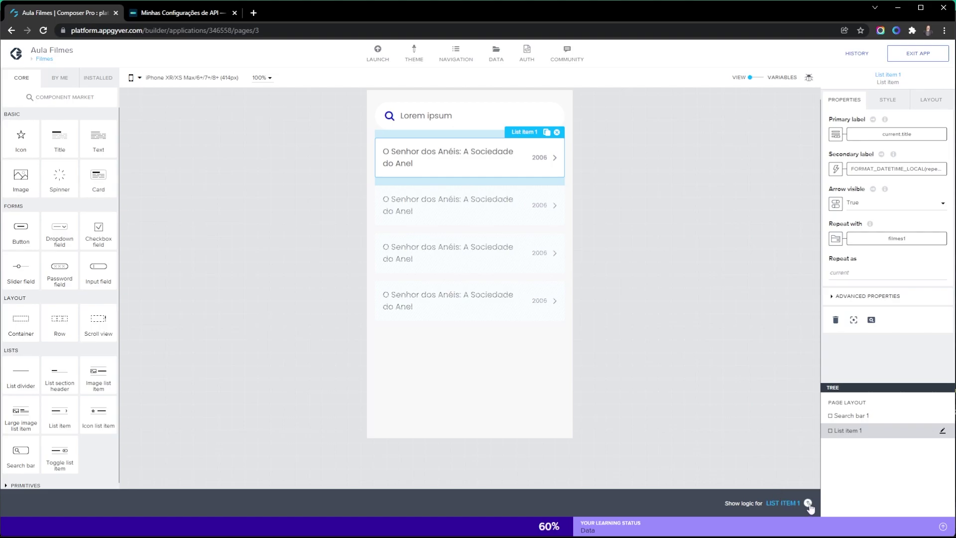
left_click(807, 503)
left_click(359, 404)
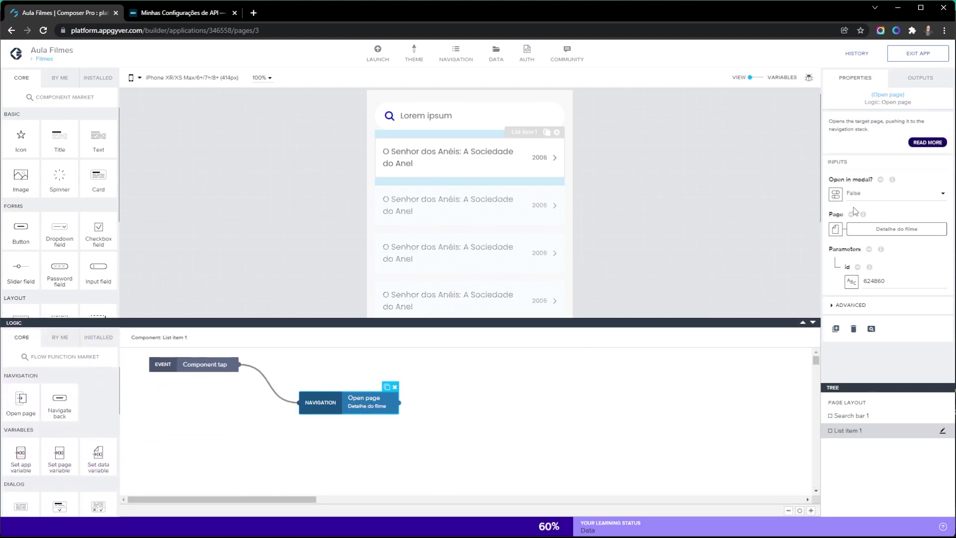
Look through the repeated item's properties for the Open page node's id parameter, and set the parameter to No value.
left_click(851, 281)
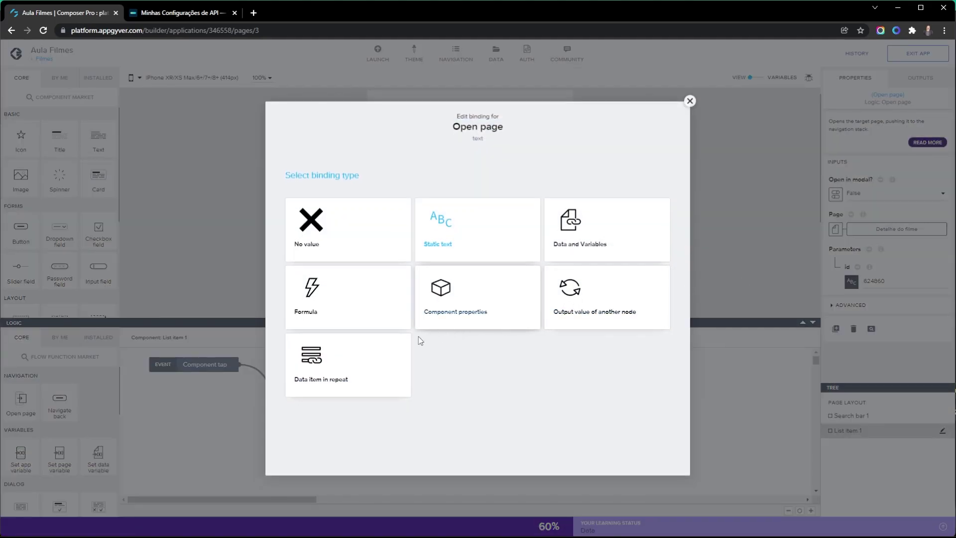
left_click(375, 377)
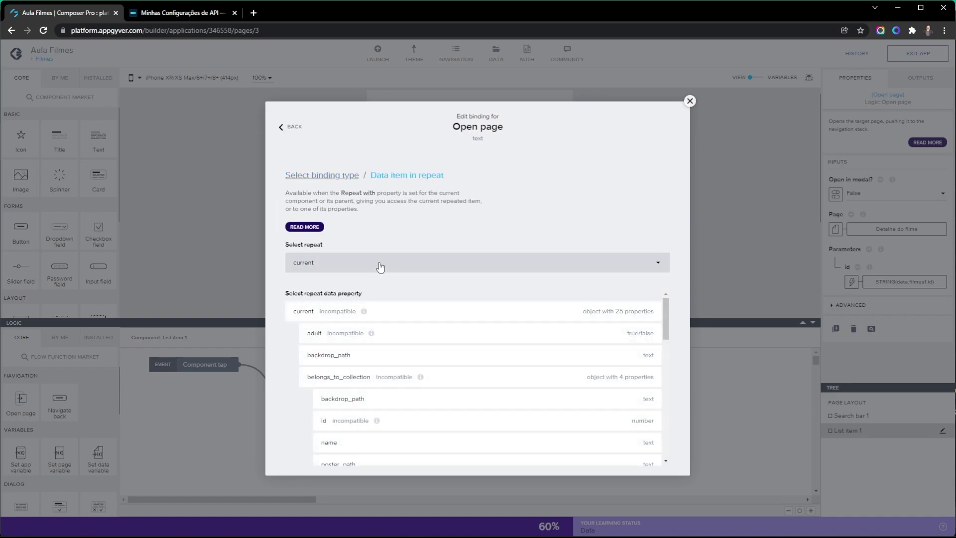
scroll(399, 365, "down", 2)
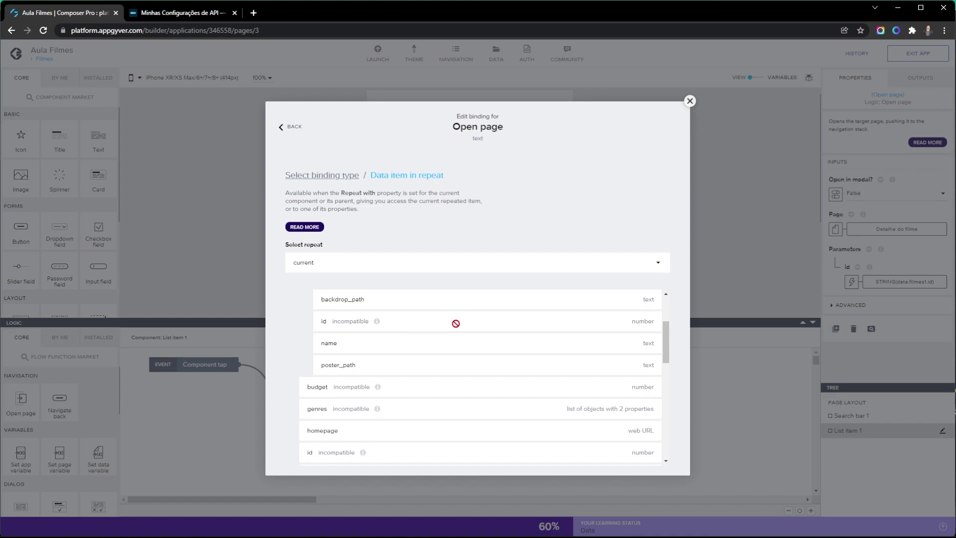
left_click(293, 127)
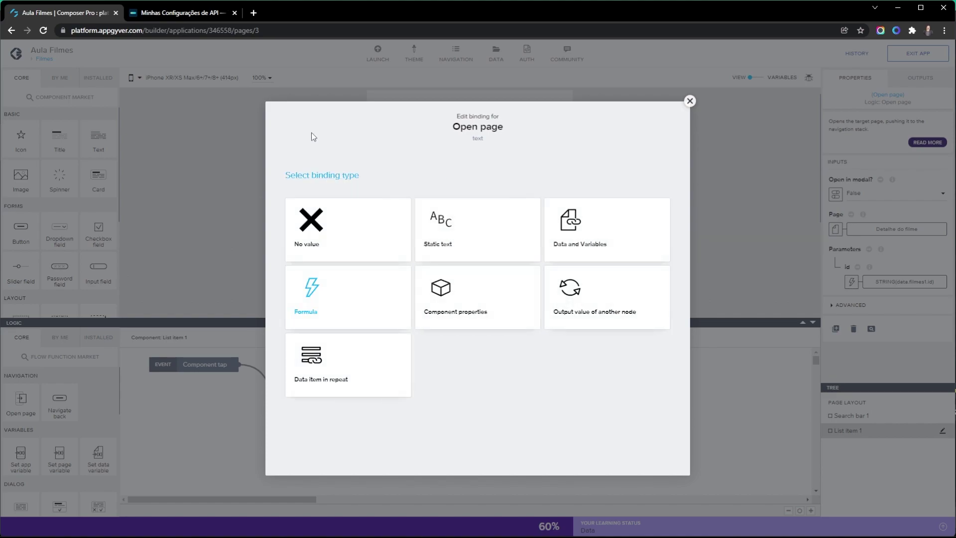
left_click(363, 222)
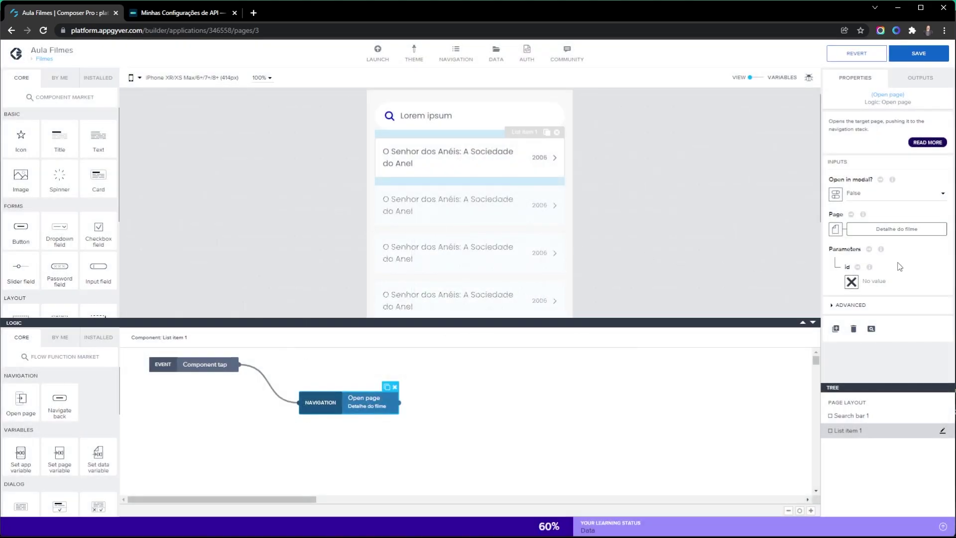
Give the Open page node's id parameter a formula binding and enter STRING(repeated.current) in it.
left_click(851, 282)
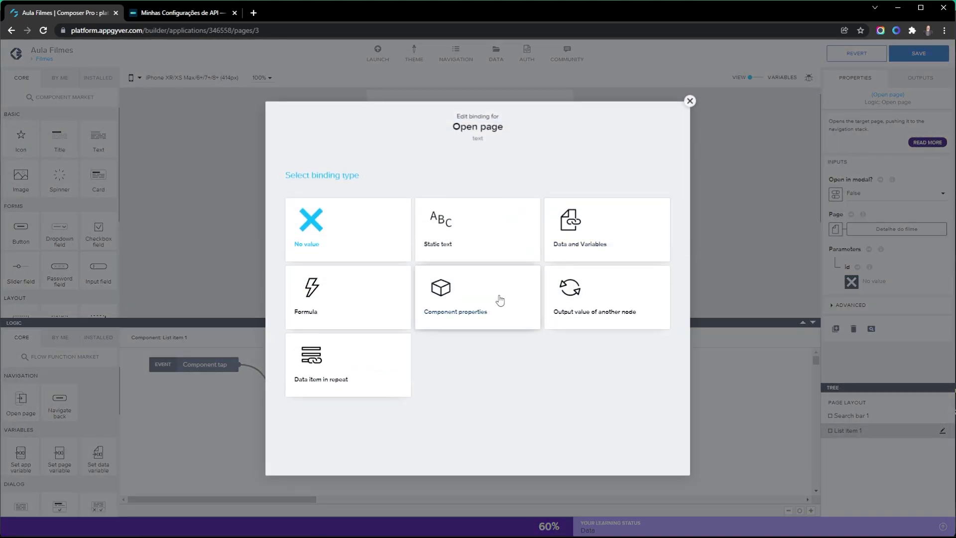
left_click(358, 311)
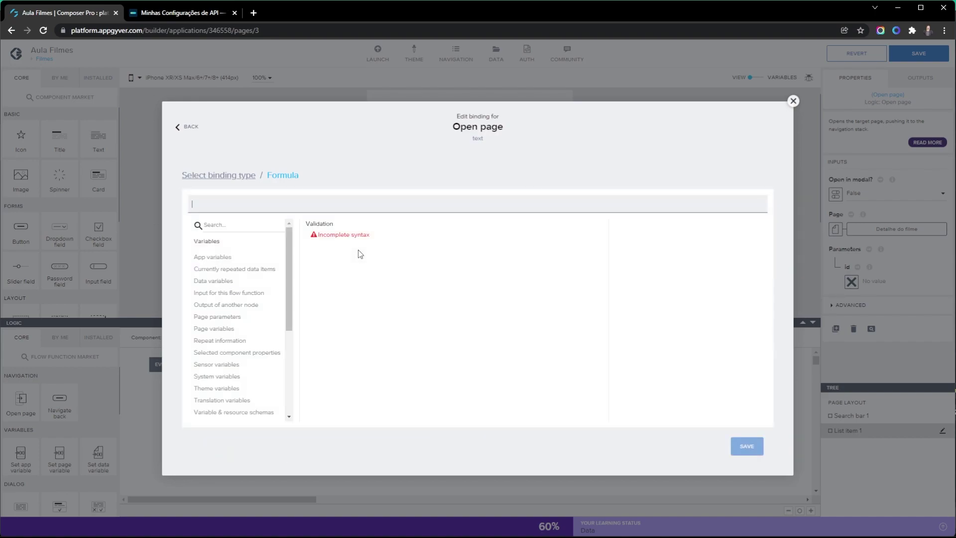
type("string")
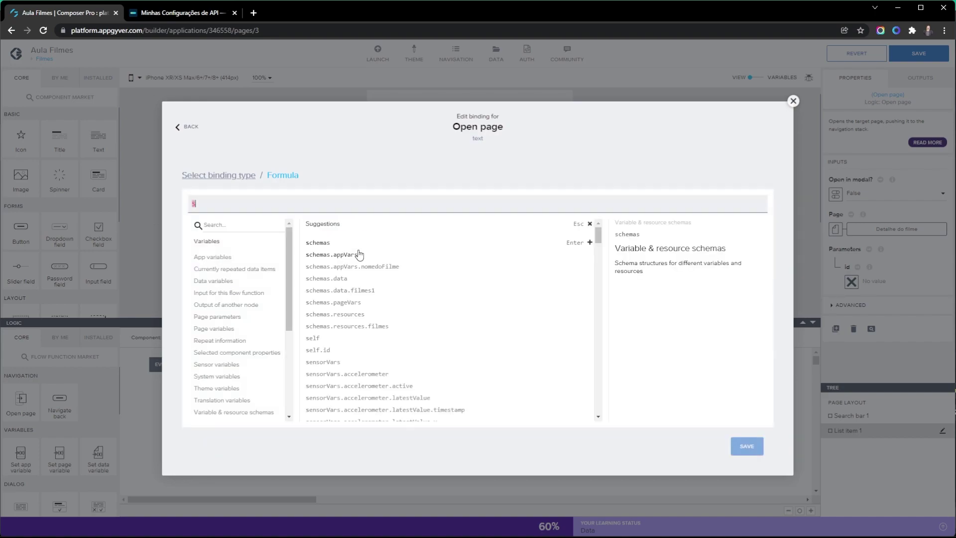
key("Return")
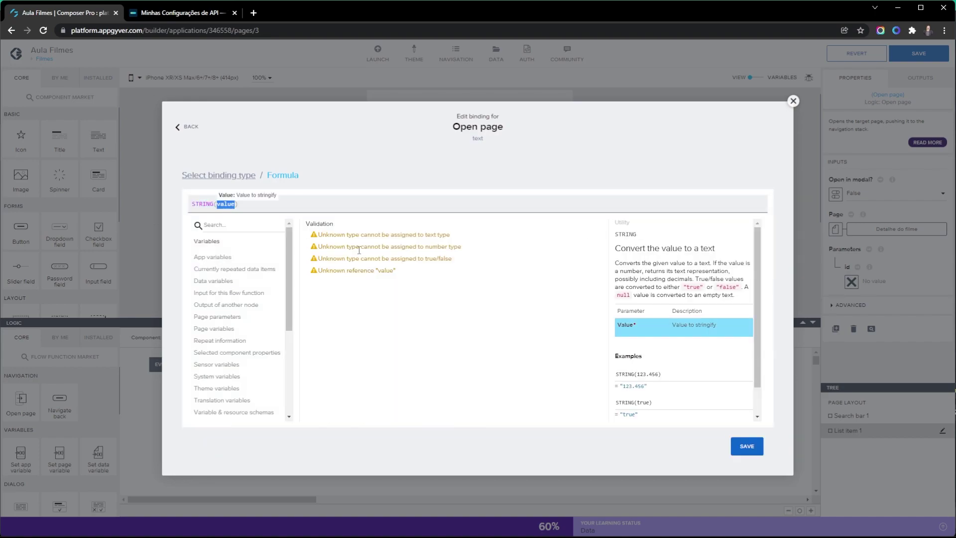
type("repe")
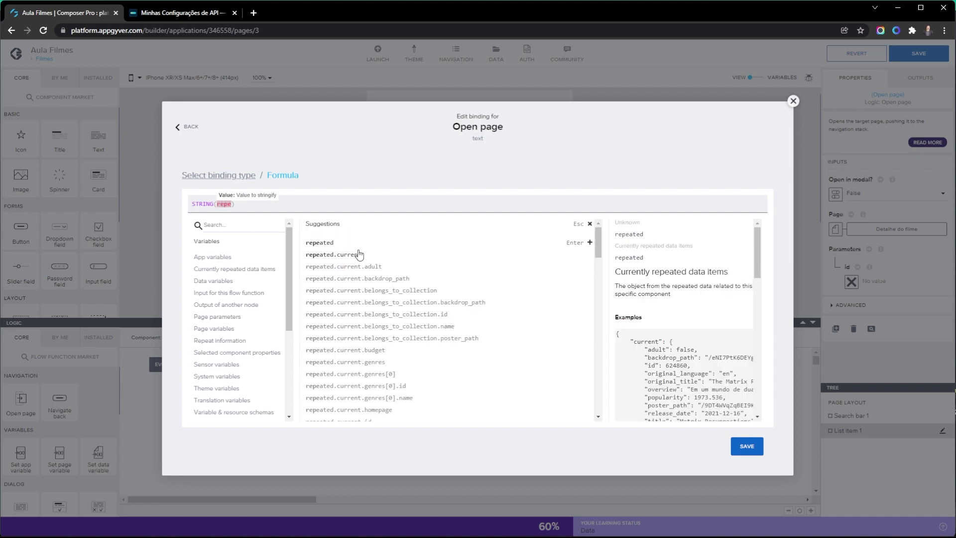
left_click(359, 254)
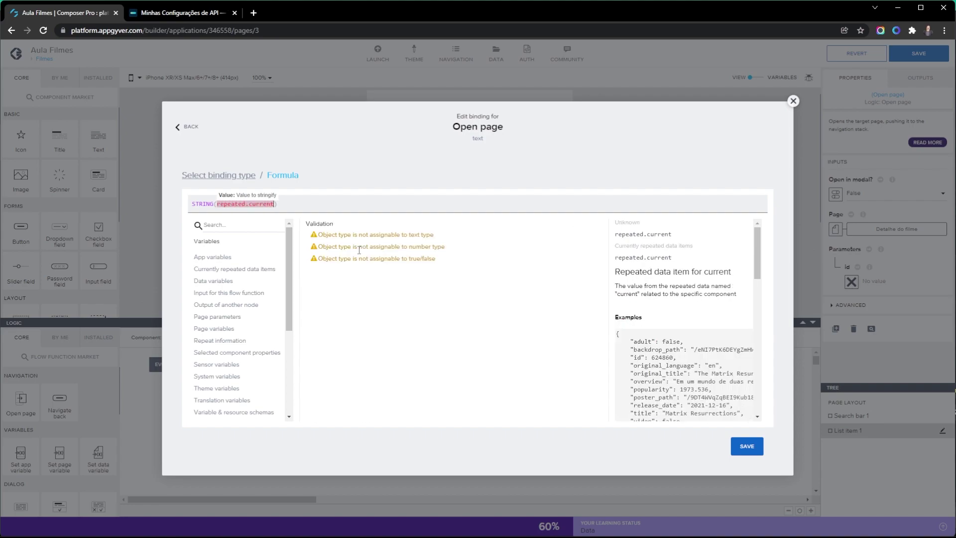
Bind the Open page id parameter to the formula STRING(repeated.current.id) and save the application.
type(".id")
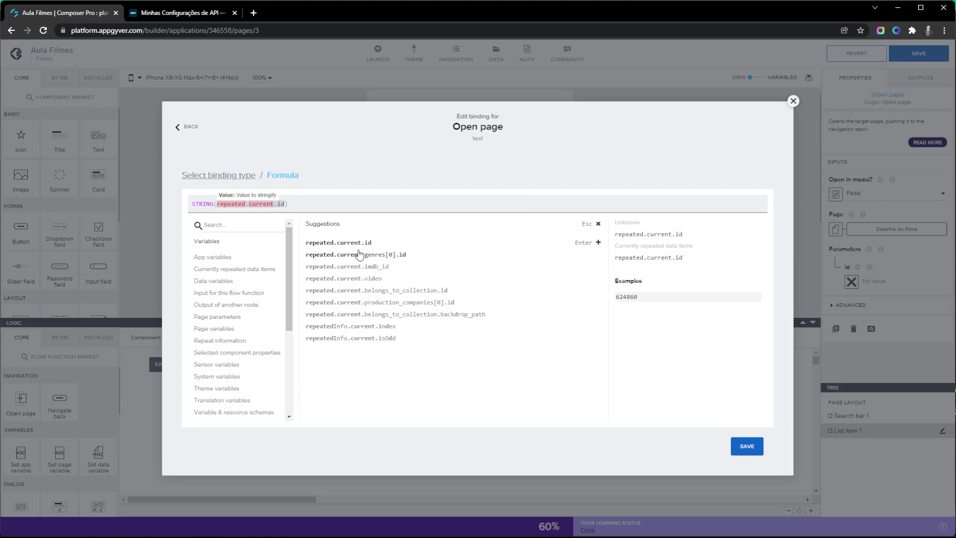
left_click(746, 445)
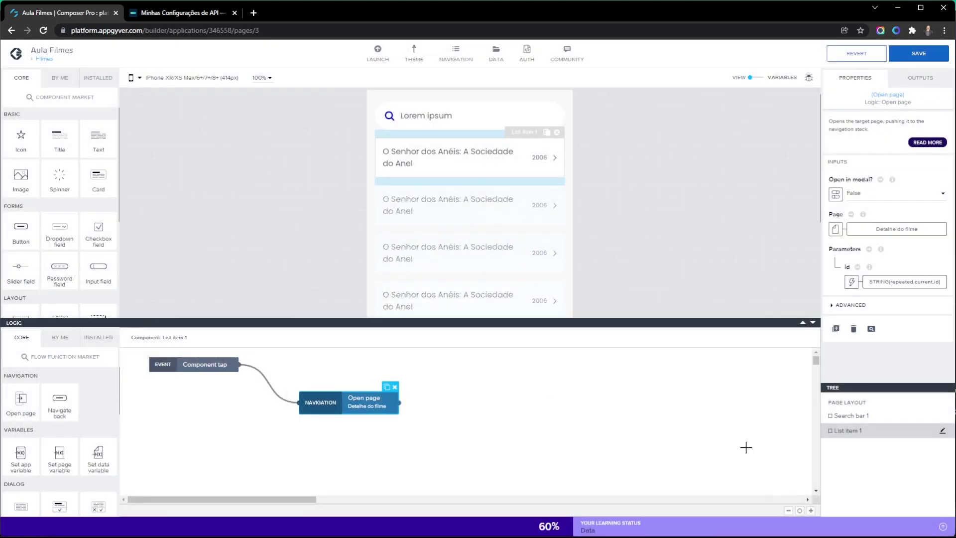
left_click(925, 56)
Switch to BlueStacks, search the film app for "senhor do anéis" and check the detail page of O Senhor dos Anéis: A Sociedade do Anel.
key("alt+Tab")
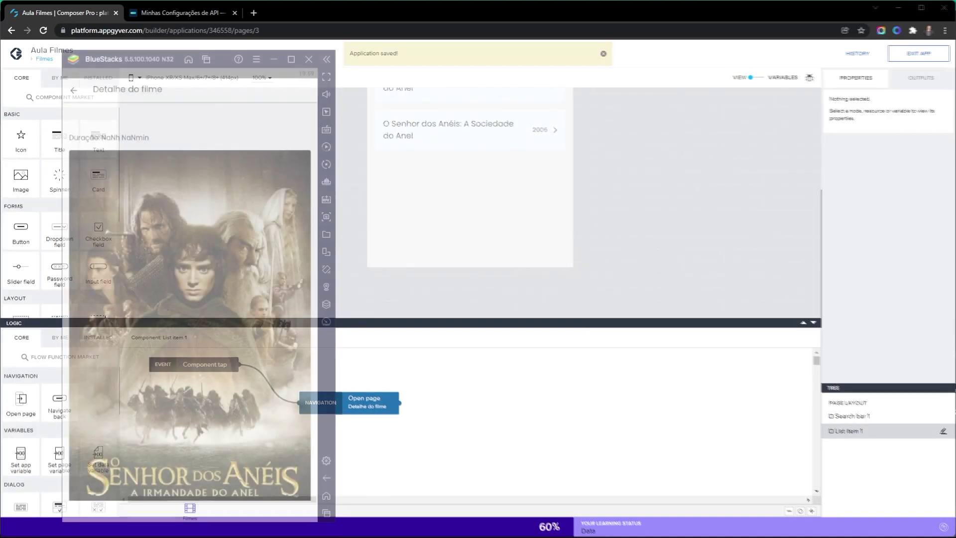
left_click(134, 125)
type("senhor do o")
type("néis")
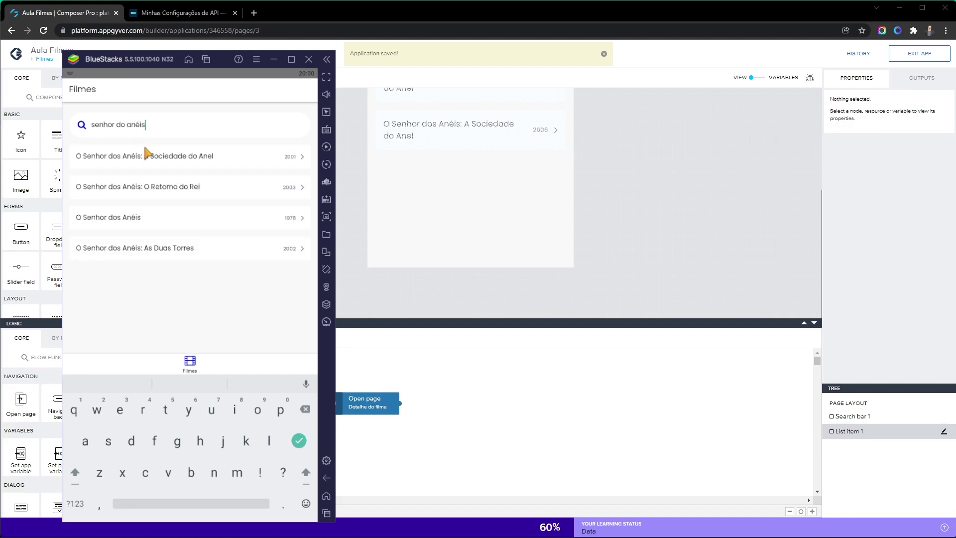
left_click(142, 154)
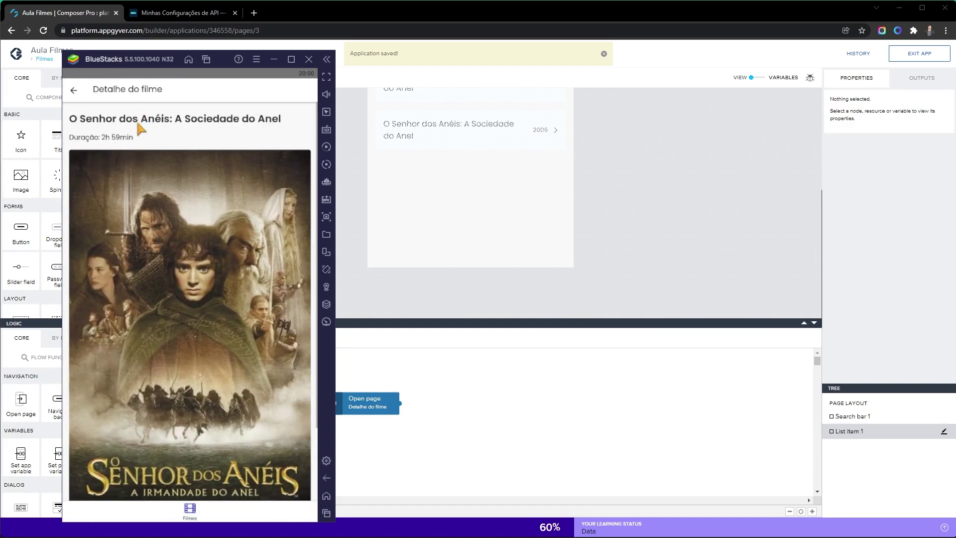
scroll(149, 268, "down", 3)
scroll(150, 268, "up", 3)
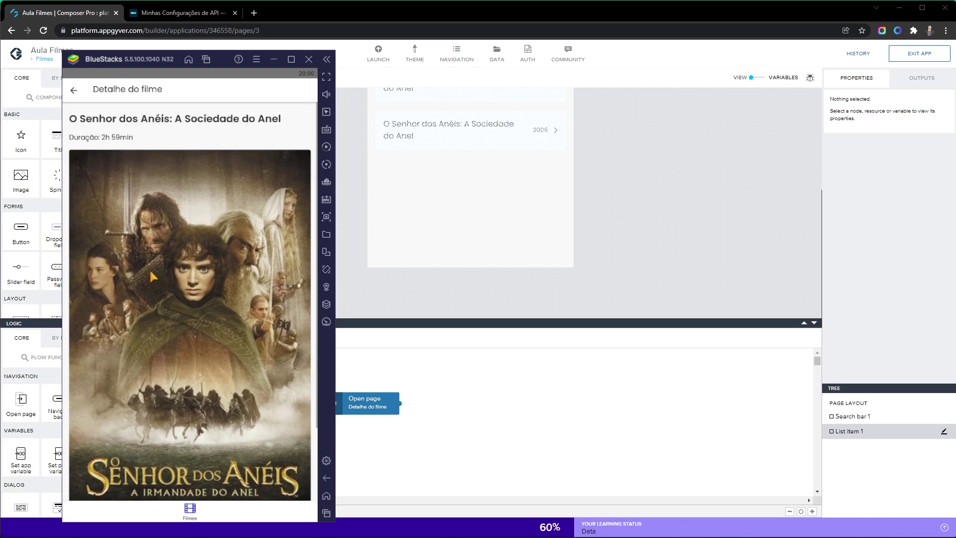
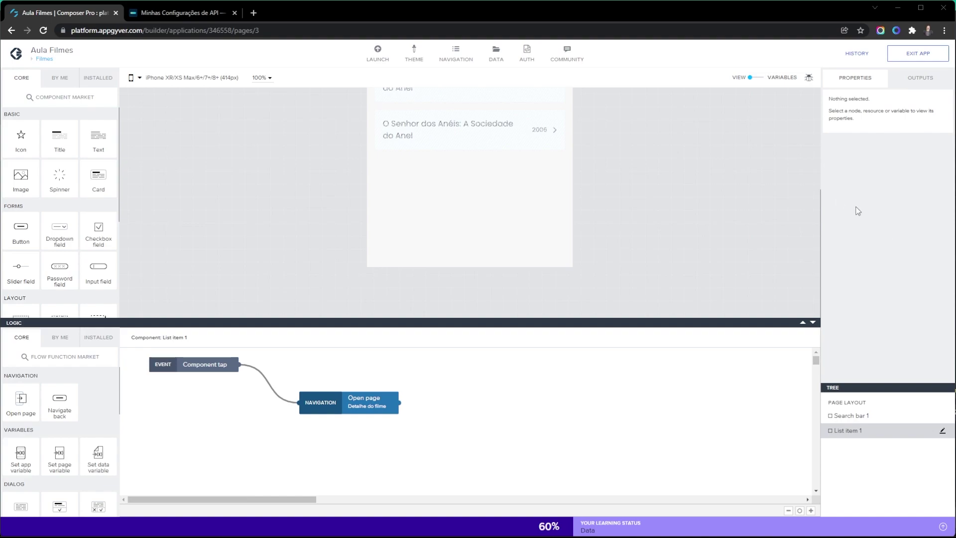
left_click(40, 60)
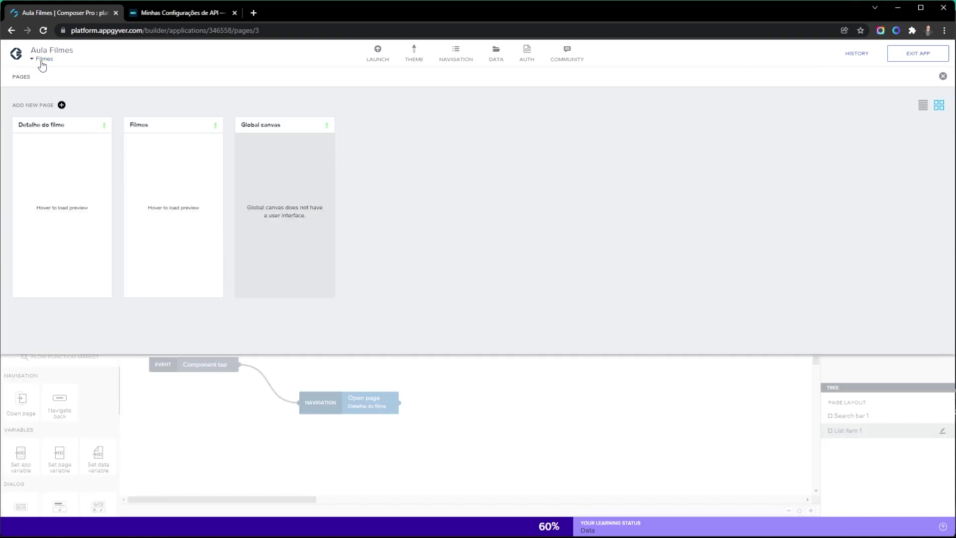
left_click(110, 152)
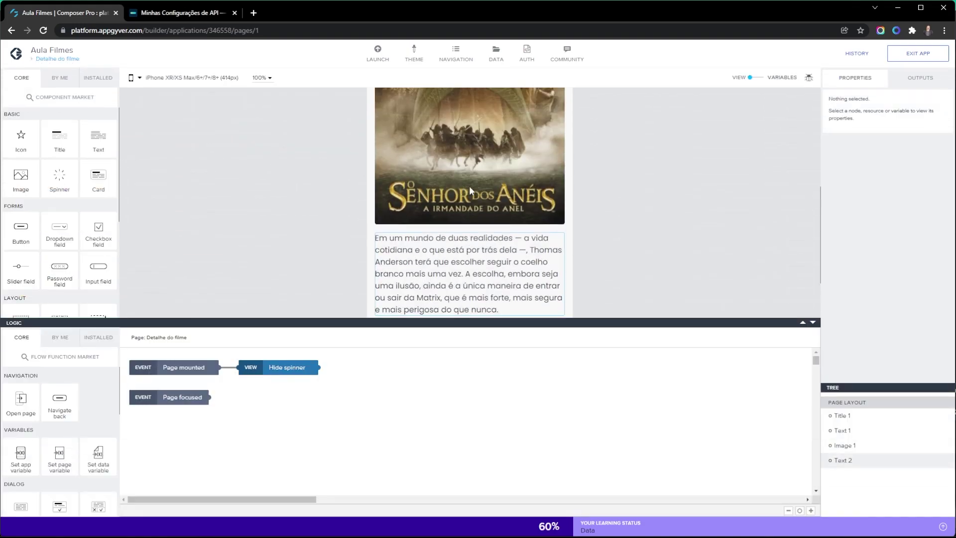
left_click(469, 191)
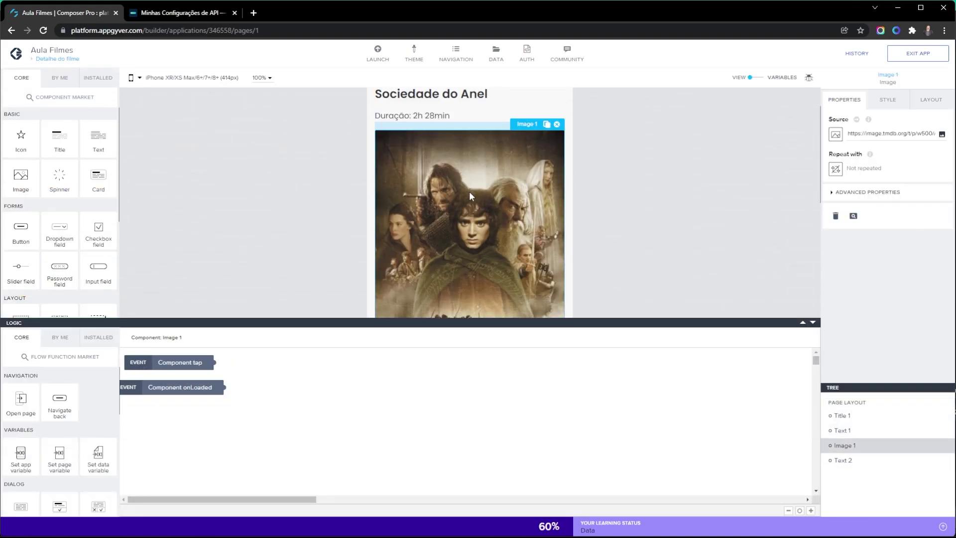
left_click(835, 134)
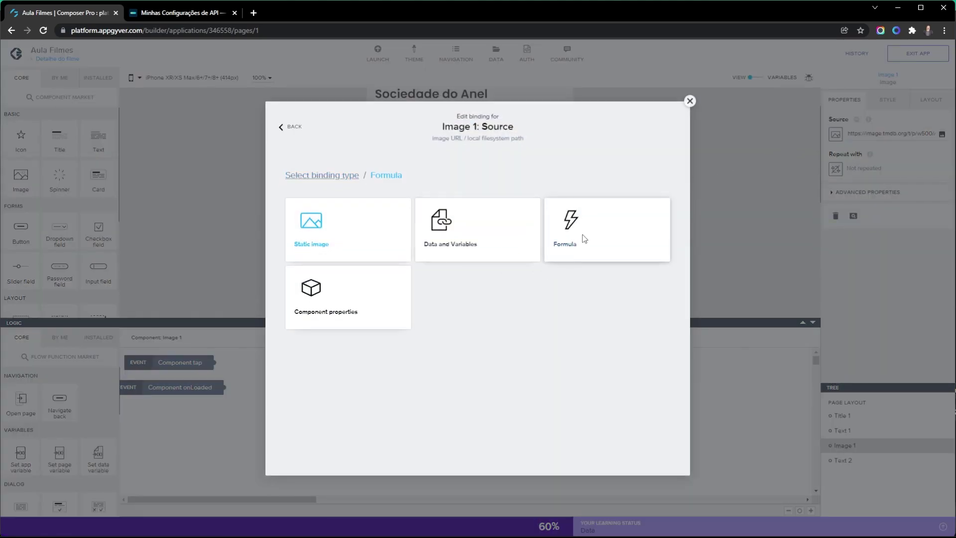
left_click(579, 241)
left_click(309, 256)
key("ctrl+a")
type("\"https://image.tmdb.org/t/p/w500/\" + data.filmes1.poster_path")
Review the base URL and data.filmes1.poster_path parts of the image source formula, and save the binding.
left_click_drag(313, 205, 178, 208)
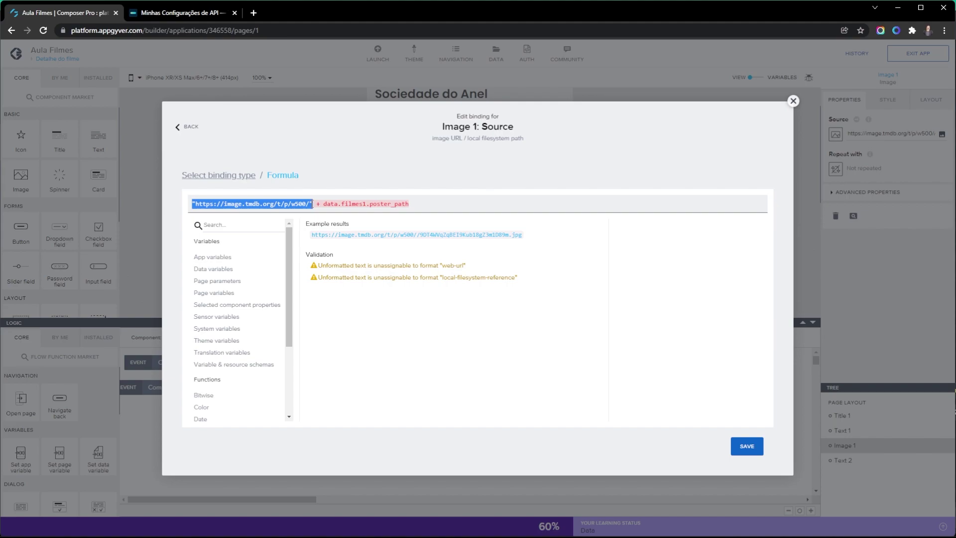
left_click(321, 204)
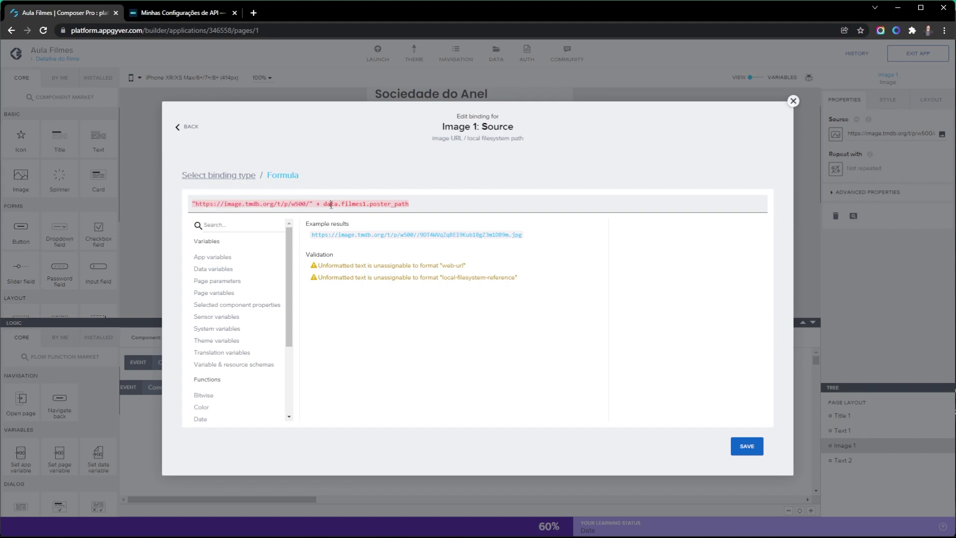
left_click_drag(323, 204, 455, 204)
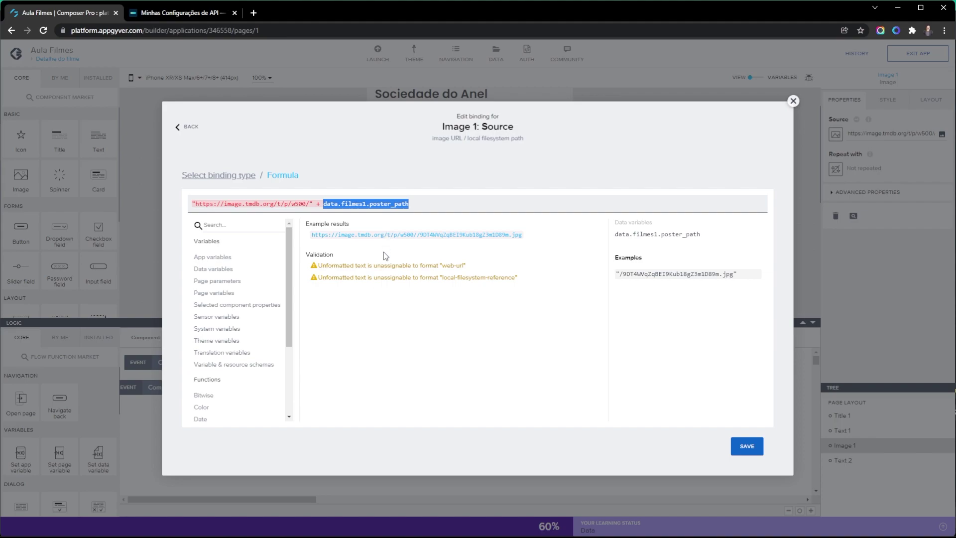
left_click(368, 203)
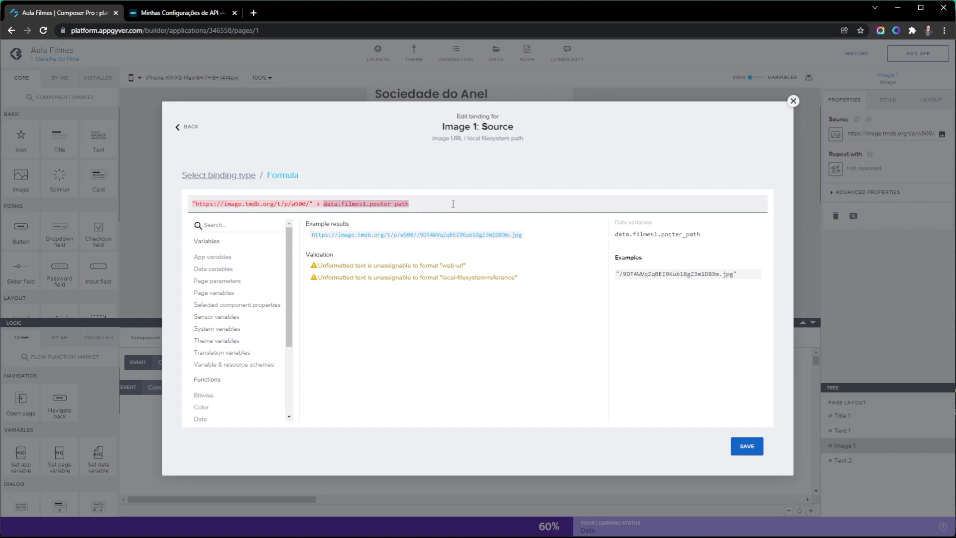
left_click(742, 443)
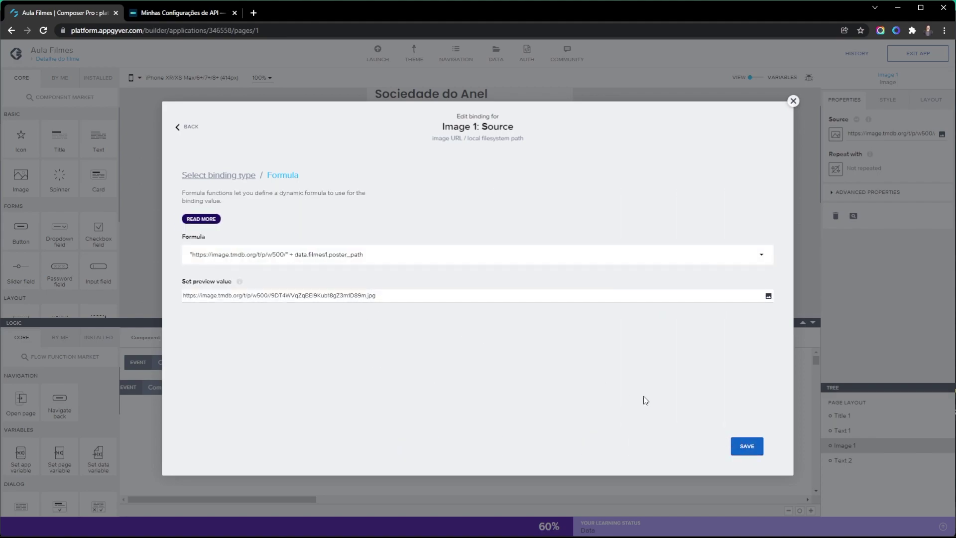
left_click(734, 443)
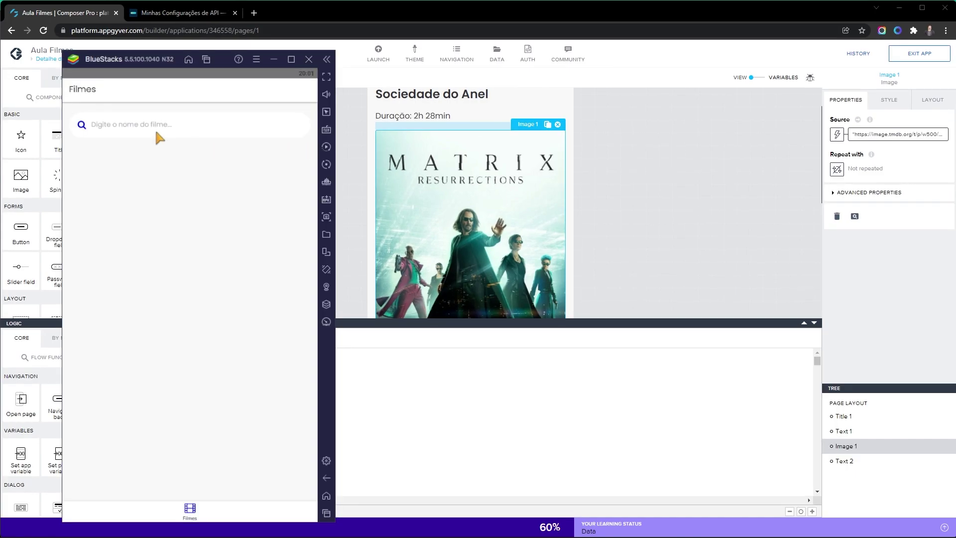
In BlueStacks, search the film app for "senhor dos anéis" and open O Senhor dos Anéis: A Sociedade do Anel.
left_click(142, 125)
type("senhor dos anéis")
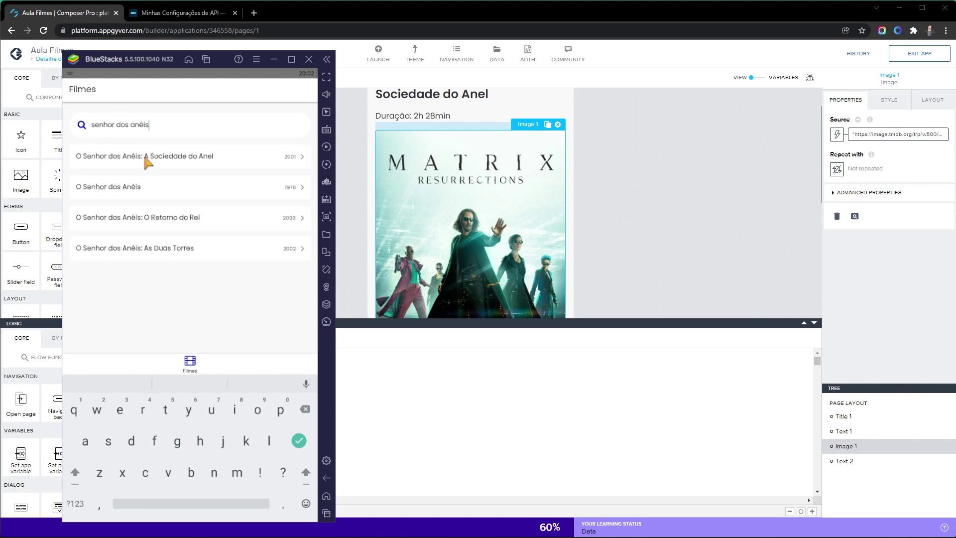
left_click(148, 159)
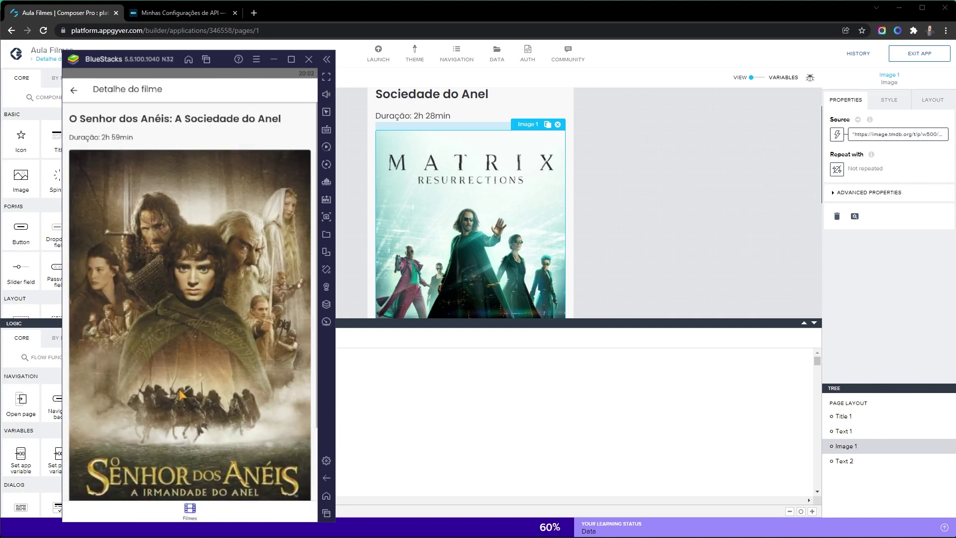
Return to the film list, look through the 1978 O Senhor dos Anéis detail page, and go back.
left_click(74, 90)
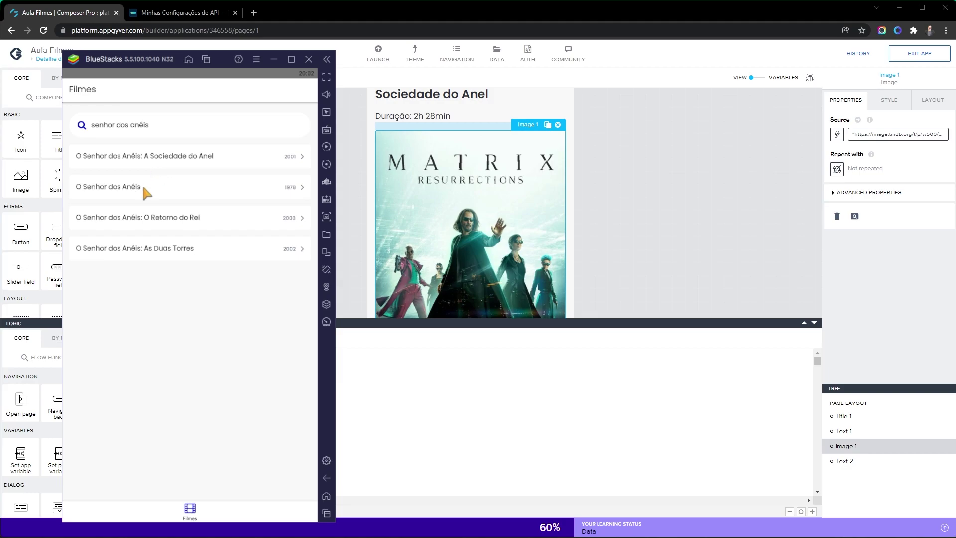
left_click(121, 186)
scroll(145, 213, "down", 2)
scroll(145, 215, "up", 2)
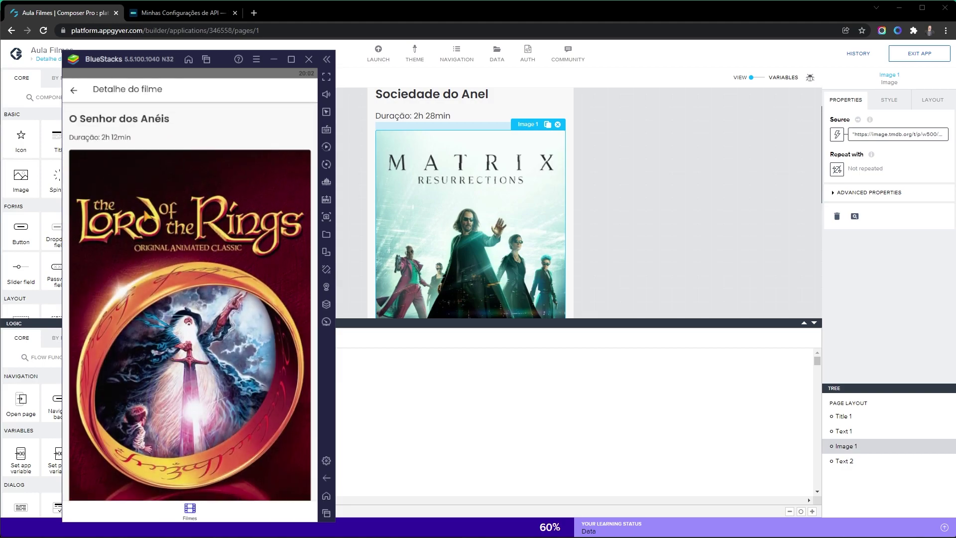
left_click(74, 90)
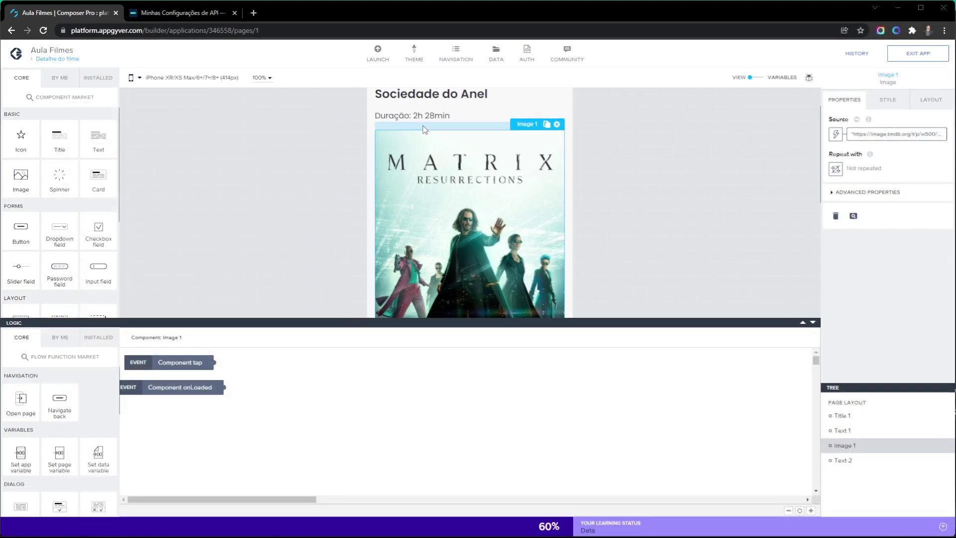
Add a text component between the duration text and the poster, and start its content formula with "Avaliações:".
left_click_drag(98, 139, 448, 133)
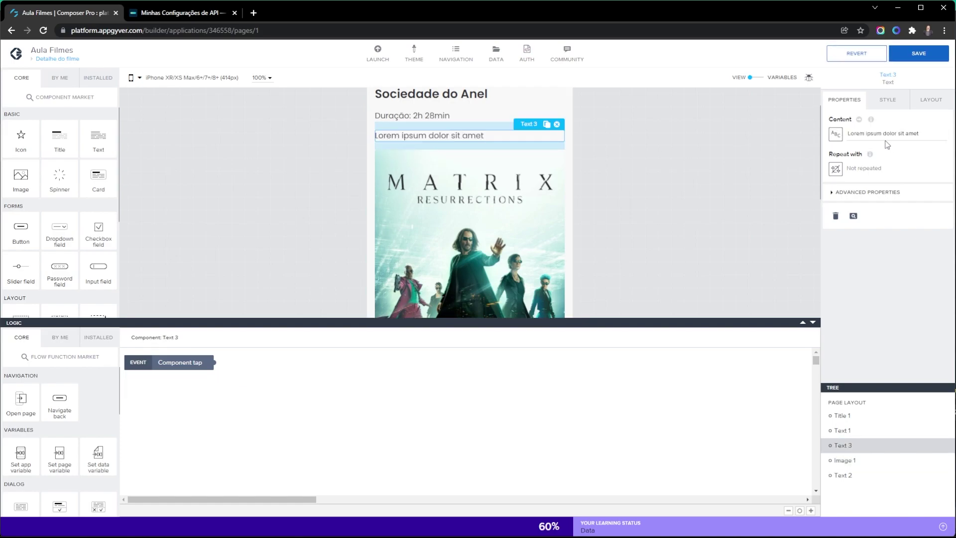
left_click(837, 136)
left_click(601, 241)
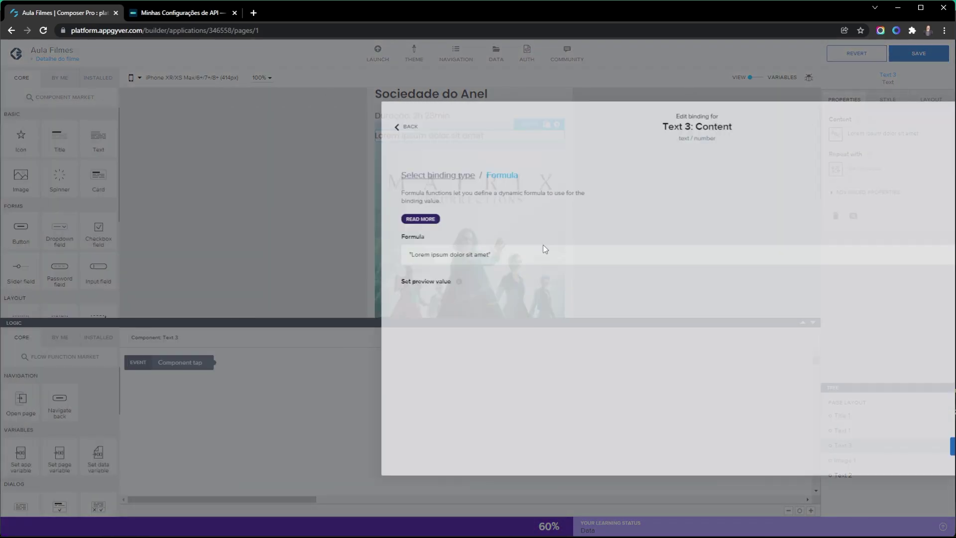
left_click(350, 256)
key("ctrl+a")
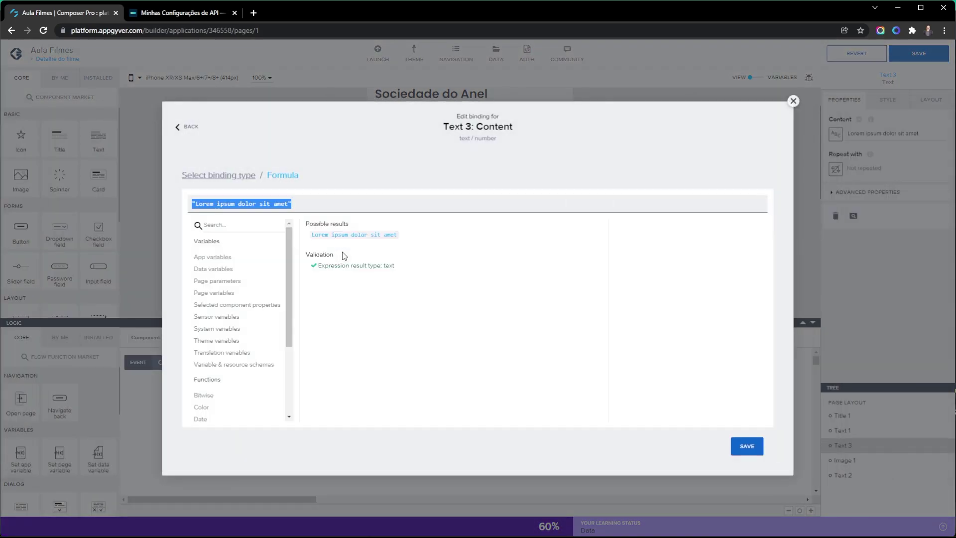
type("a")
type("\"")
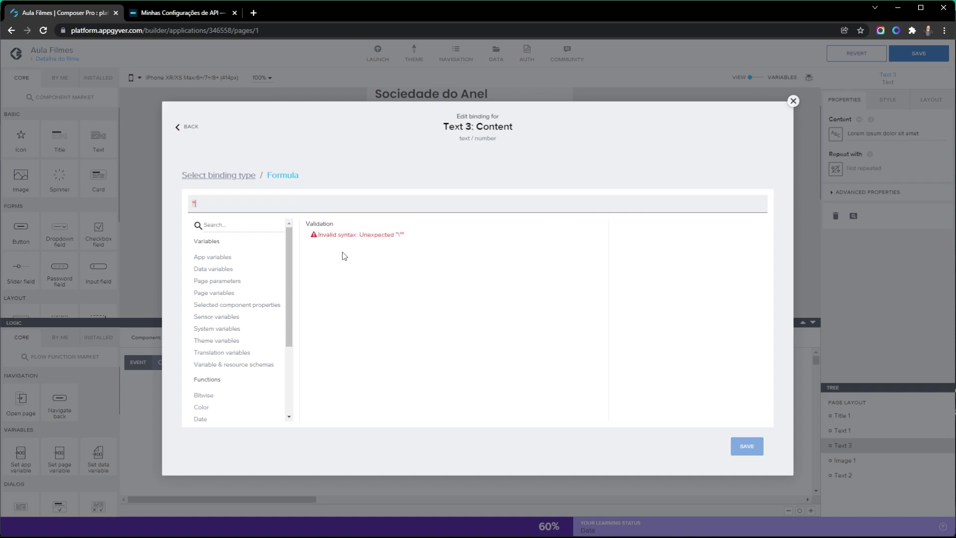
type("Avaliações:\" ")
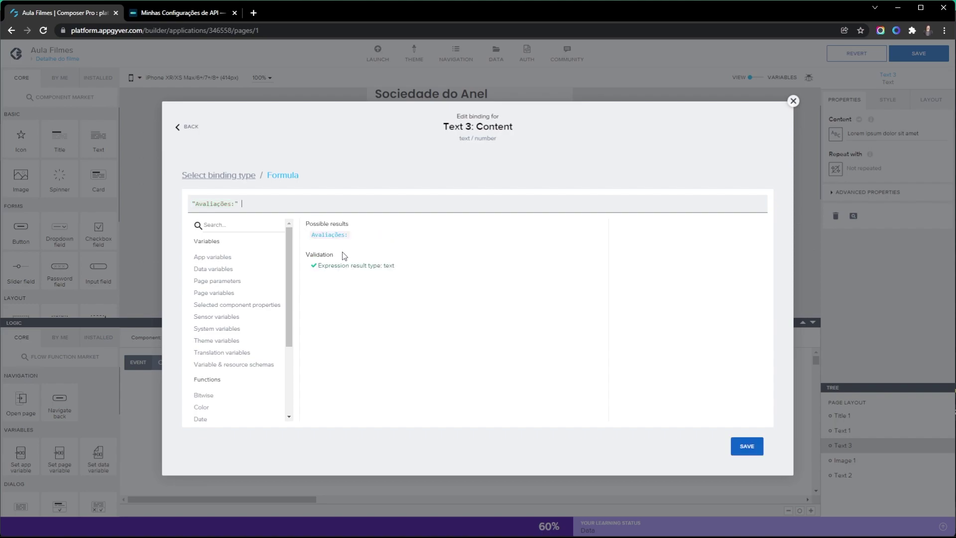
Append data.filmes1.vote_average to the "Avaliações:" content formula.
type("+ d")
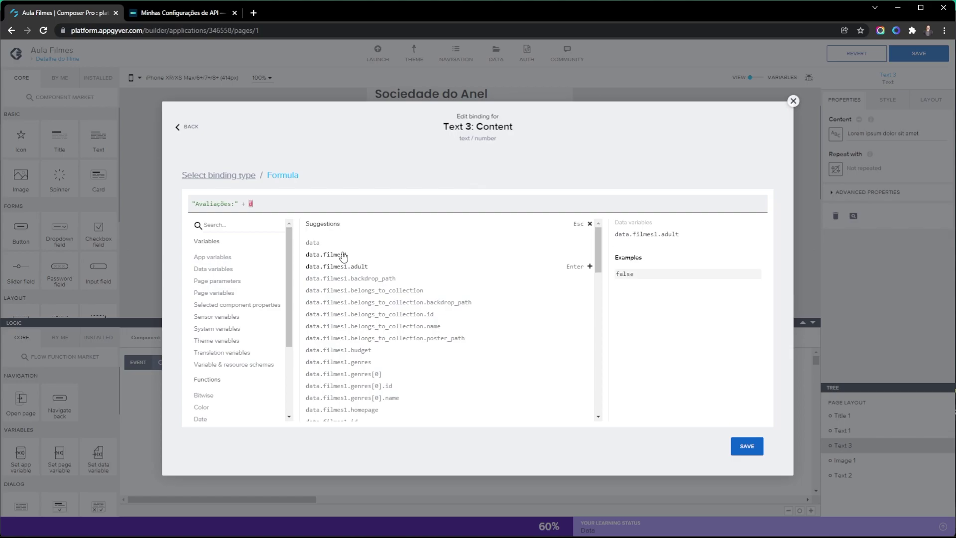
left_click(343, 255)
type(".filmes1.")
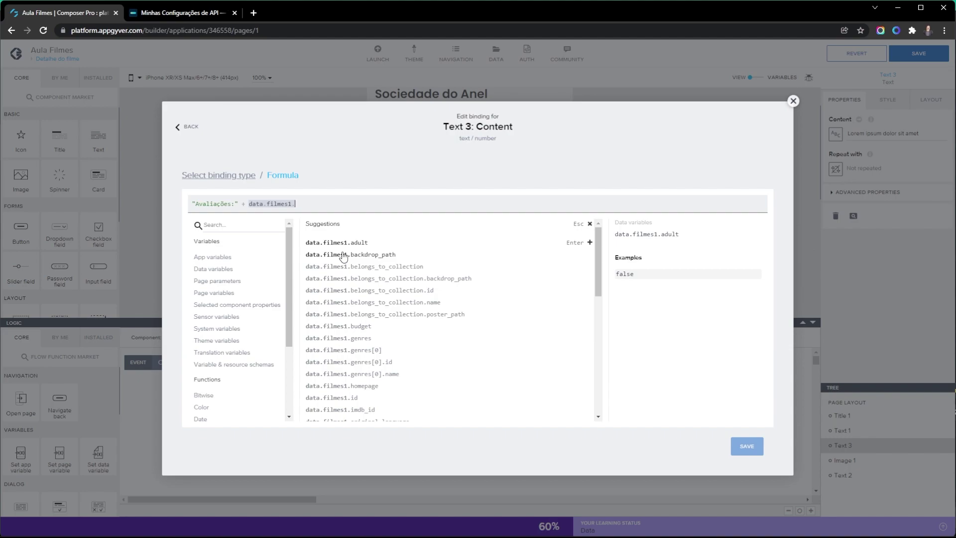
type("vo")
key("Down")
key("Down")
key("Return")
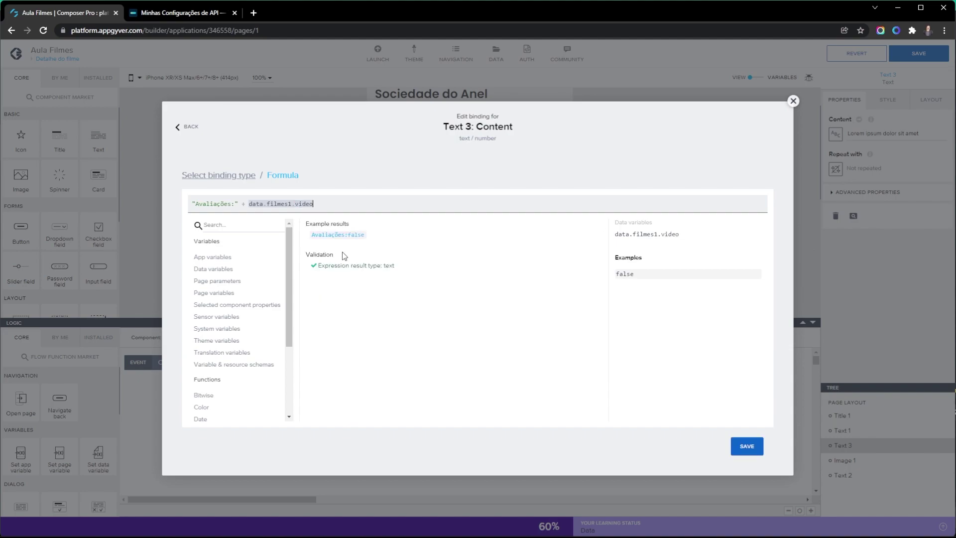
key("BackSpace")
key("BackSpace")
key("BackSpace")
key("BackSpace")
key("Down")
key("Down")
key("Up")
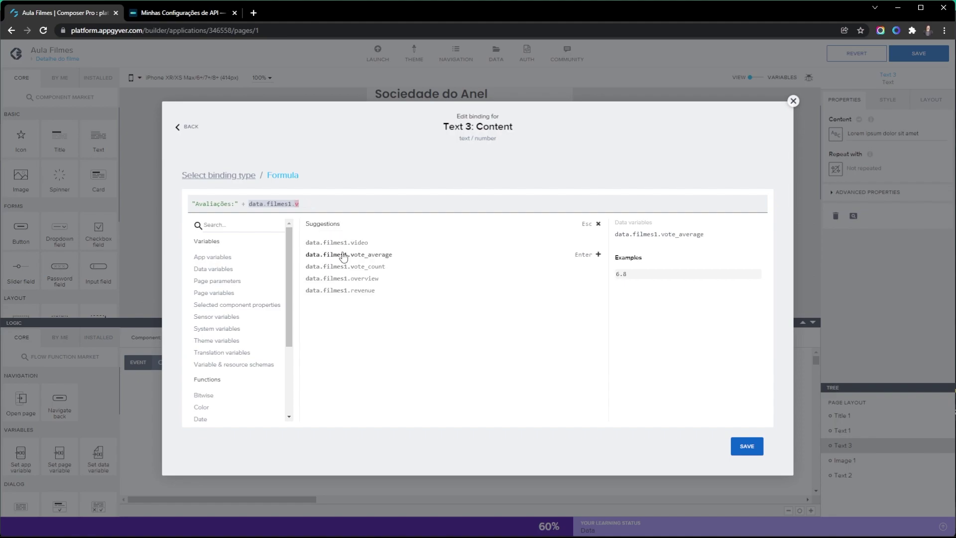
key("Return")
Append an opening parenthesis preceded by a space, " (", after data.filmes1.vote_average in the ratings formula.
type("+")
type(" (\"")
key("BackSpace")
key("BackSpace")
type("\"")
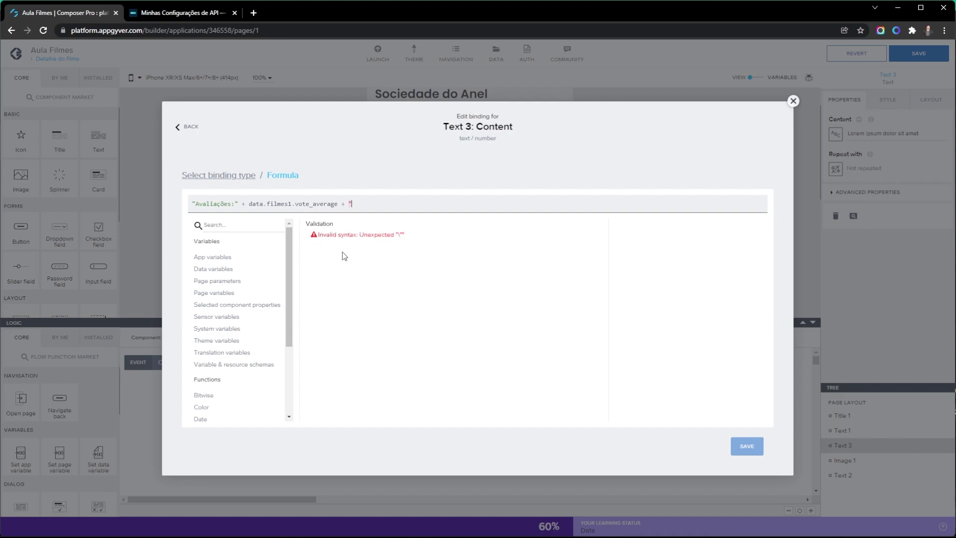
type(" (\" ")
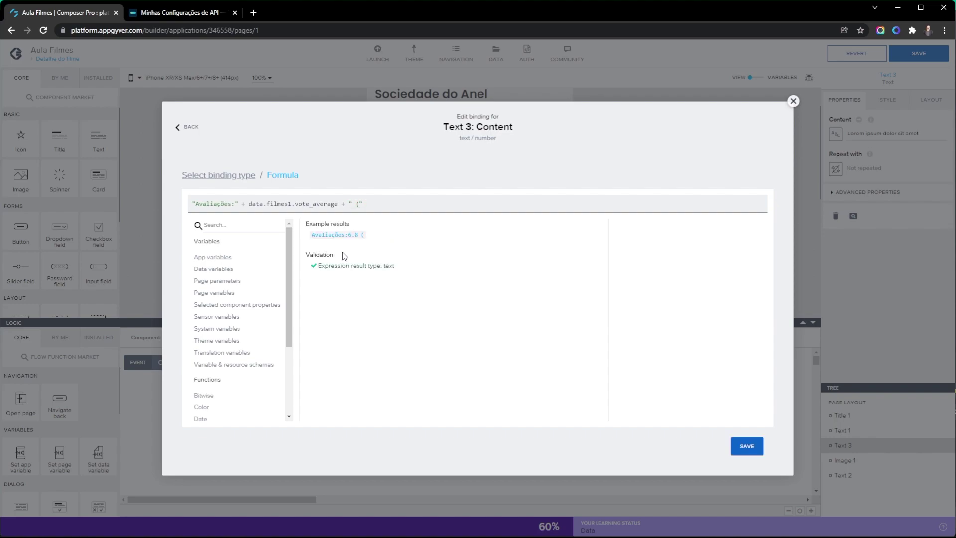
Append data.filmes1.vote_count to the ratings formula after the opening parenthesis.
type("+ dat")
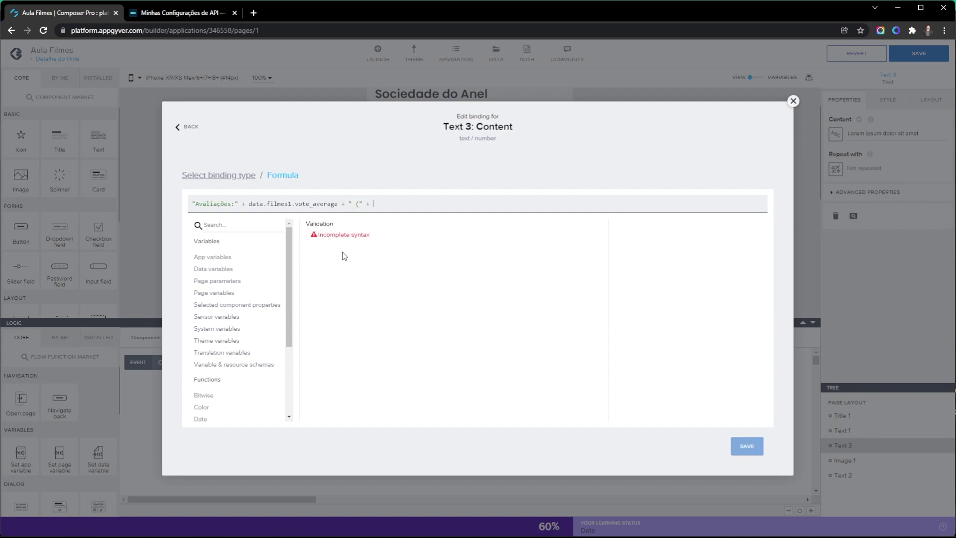
type("e")
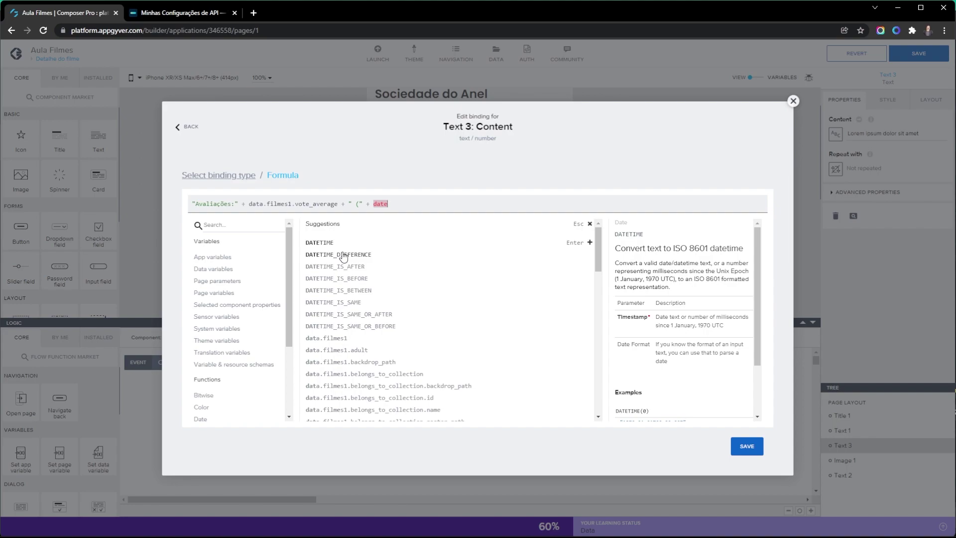
key("BackSpace")
type("a.fil")
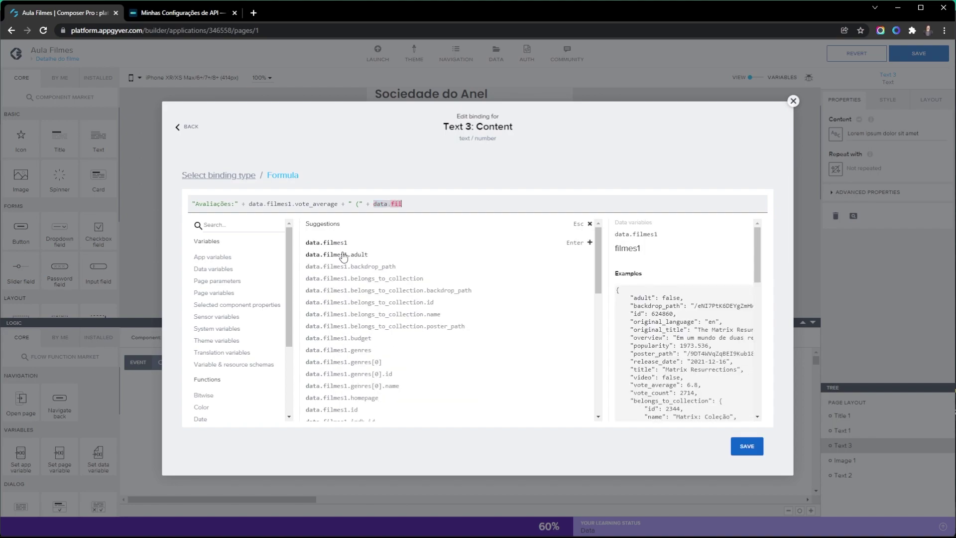
key("Up")
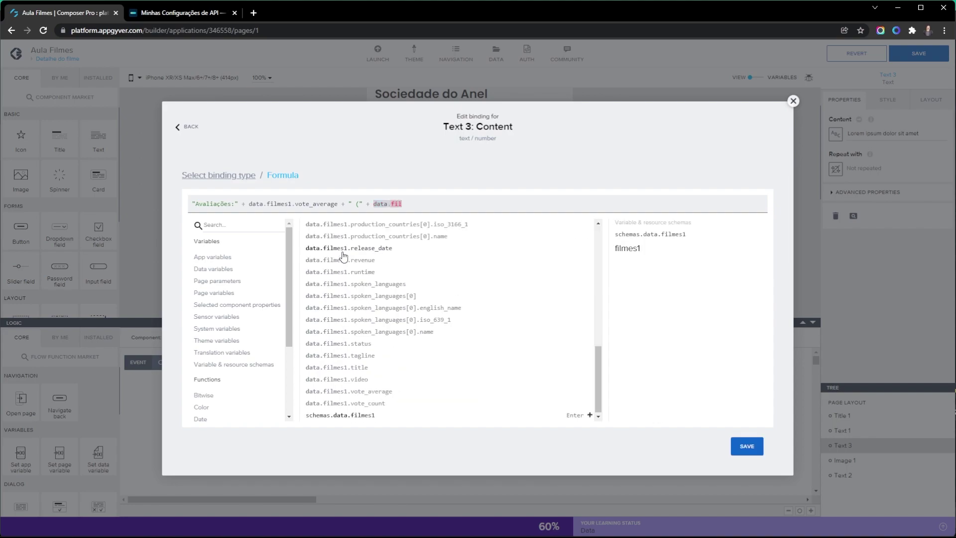
type("mes1")
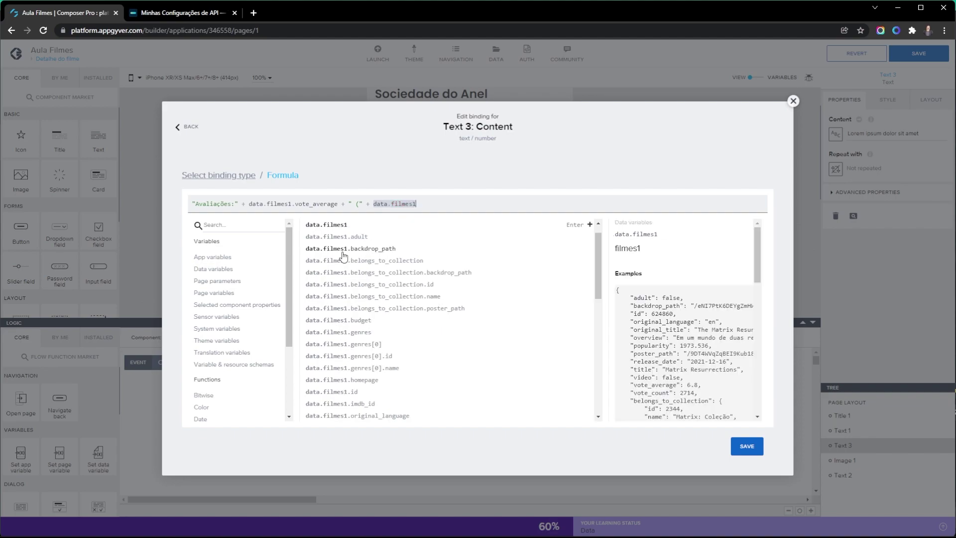
type(".")
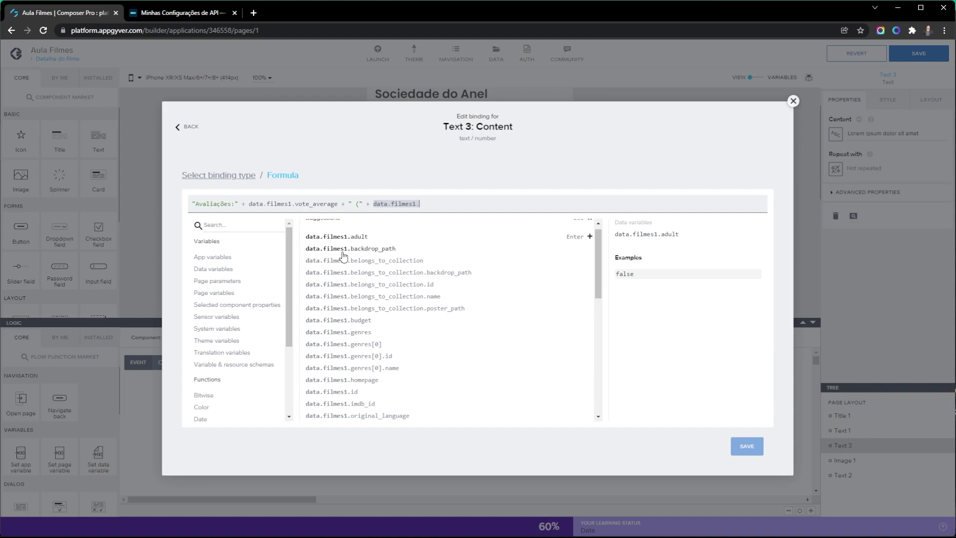
type("vo")
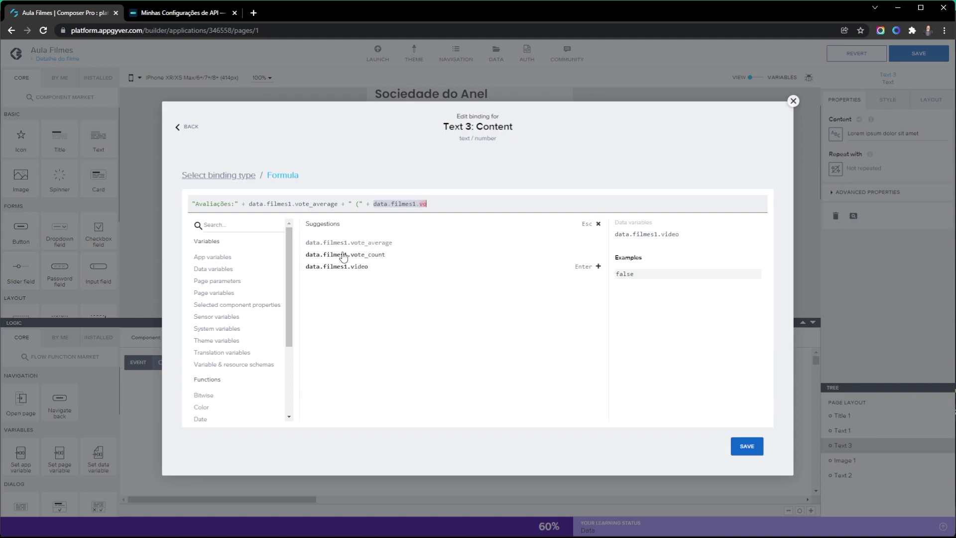
key("Down")
key("Down")
key("Return")
Finish the ratings formula with a closing parenthesis, ")", and save the text's content binding.
type("+ \"")
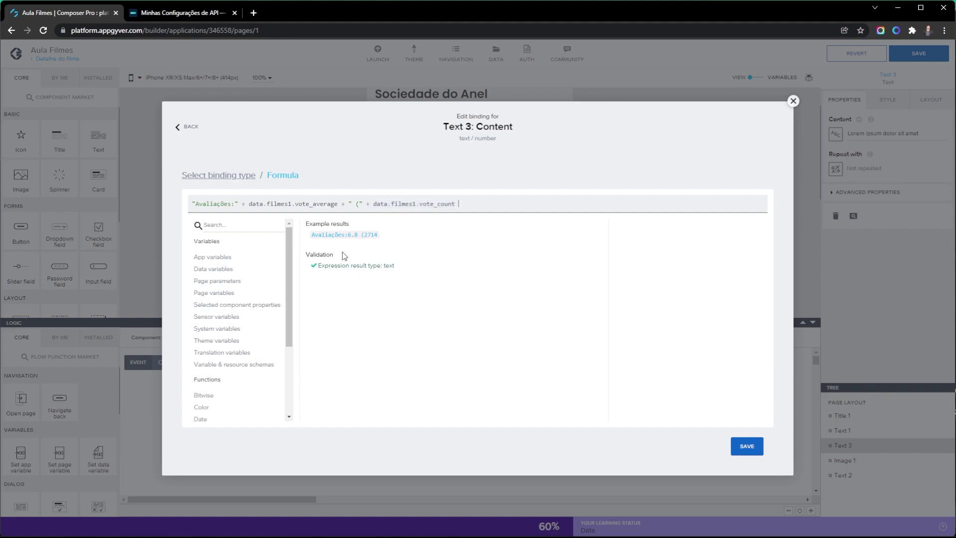
type(")\"")
left_click(743, 450)
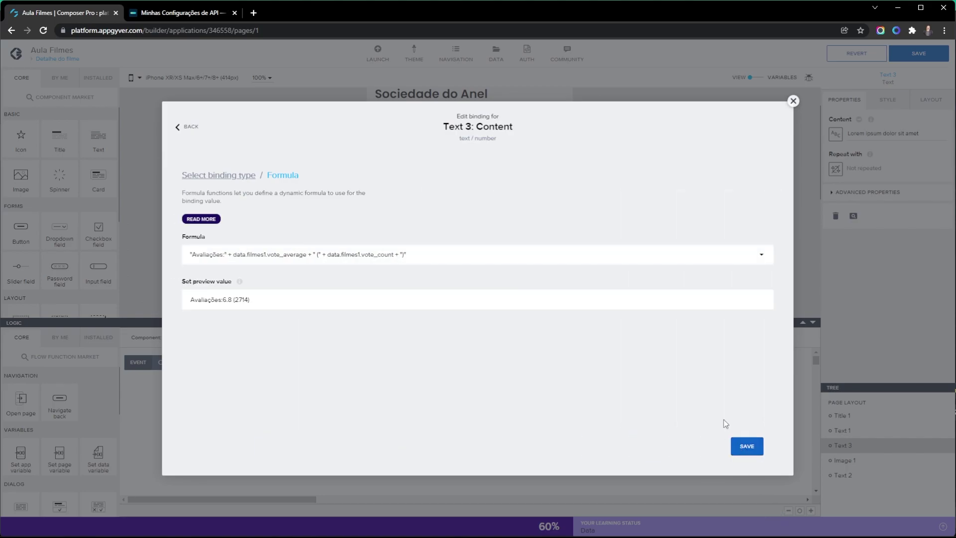
left_click(747, 446)
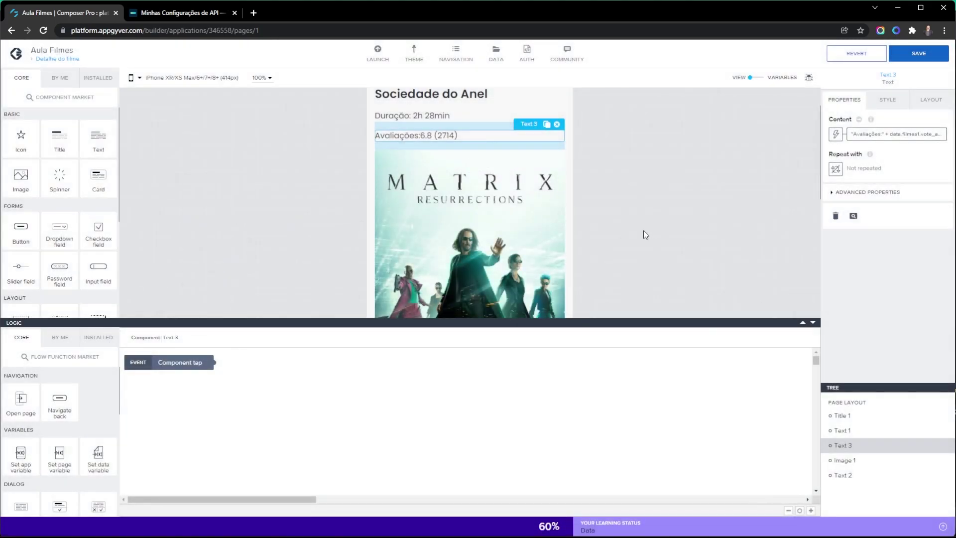
Add a space after the colon in the "Avaliações:" part of the ratings formula and save the binding.
left_click(883, 133)
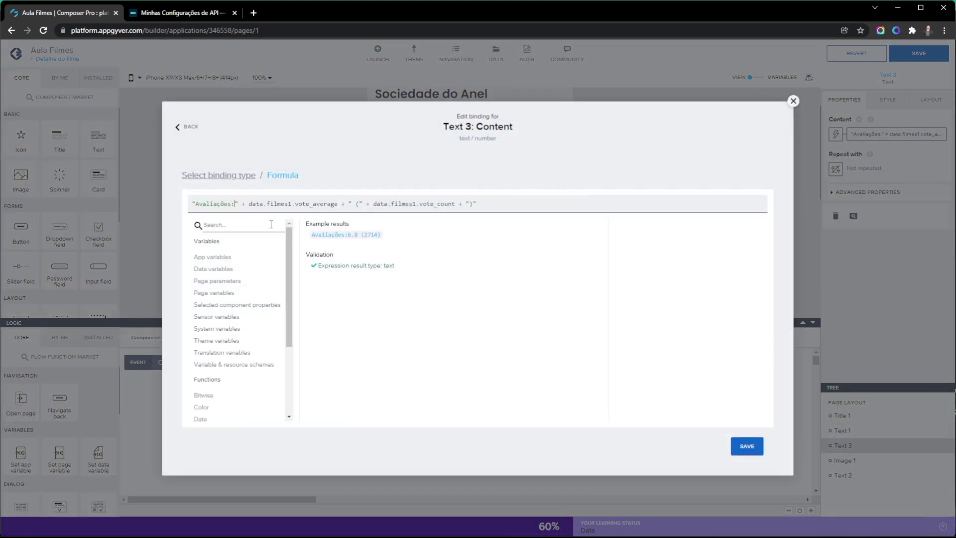
left_click(747, 446)
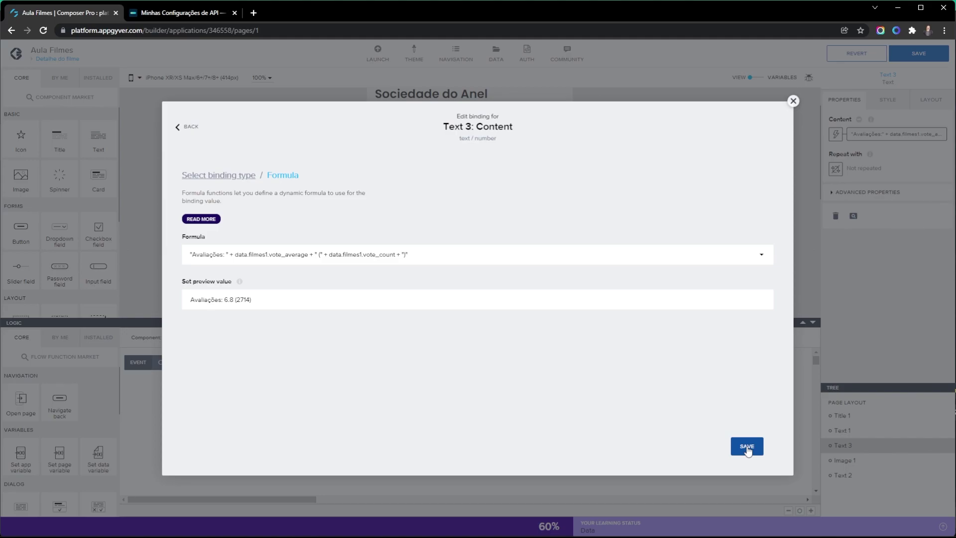
left_click(747, 447)
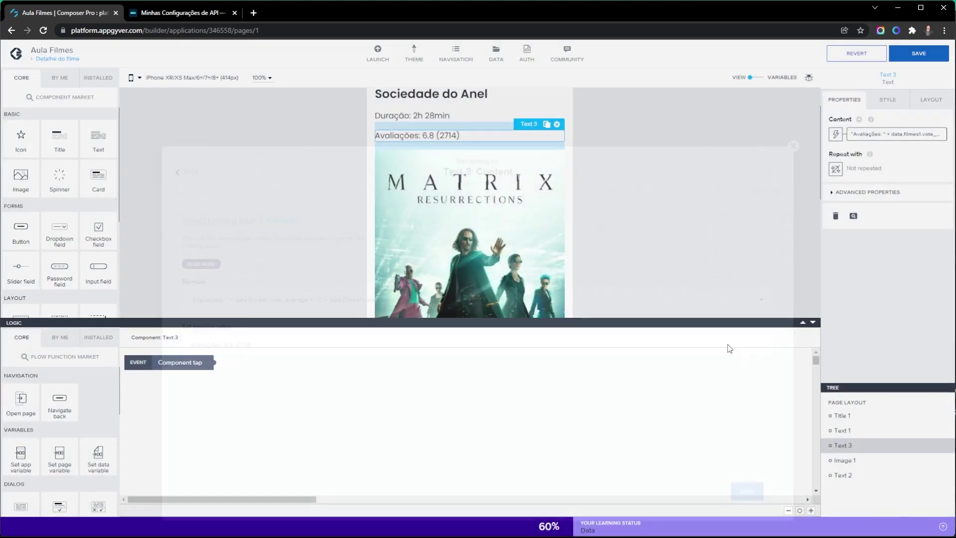
Switch the film title's content binding to a formula and open that formula for editing.
left_click(450, 96)
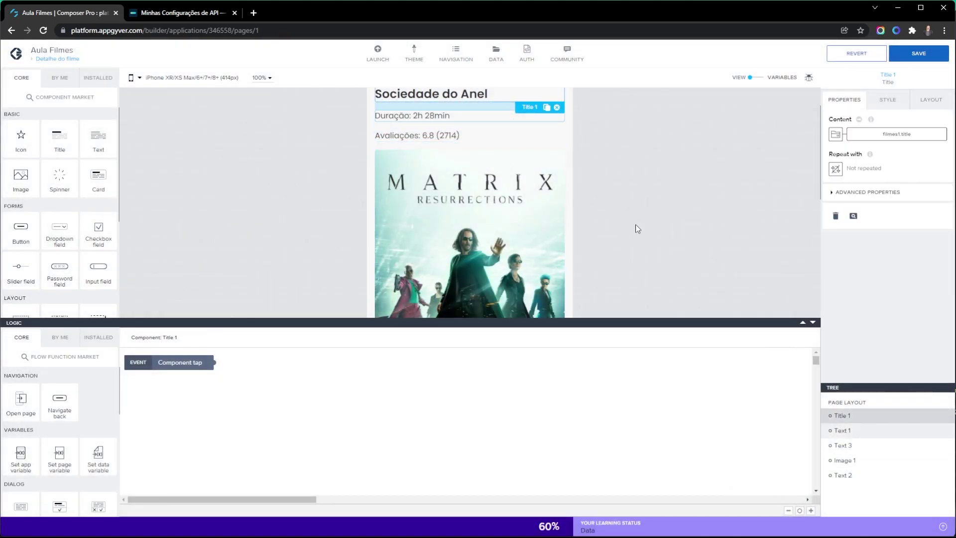
left_click(919, 135)
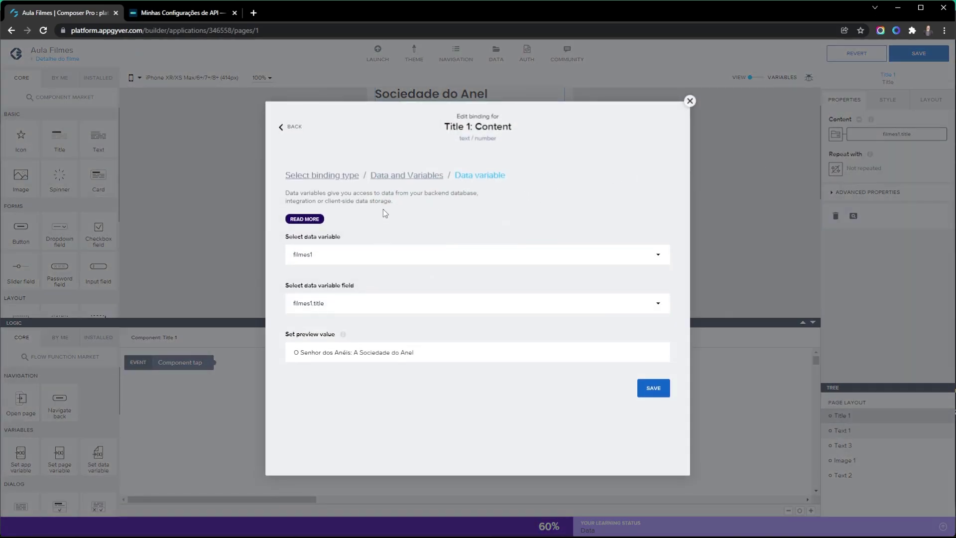
left_click(326, 175)
left_click(579, 234)
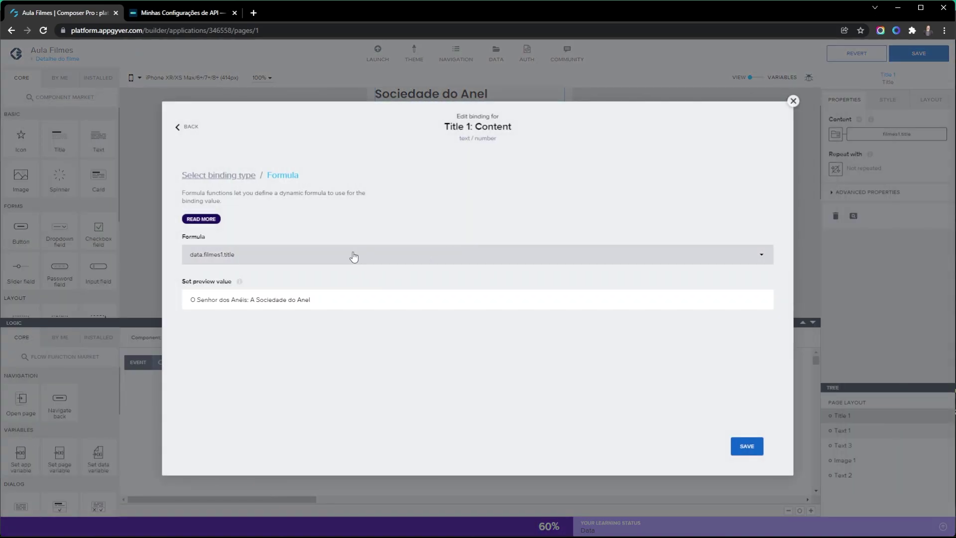
left_click(331, 253)
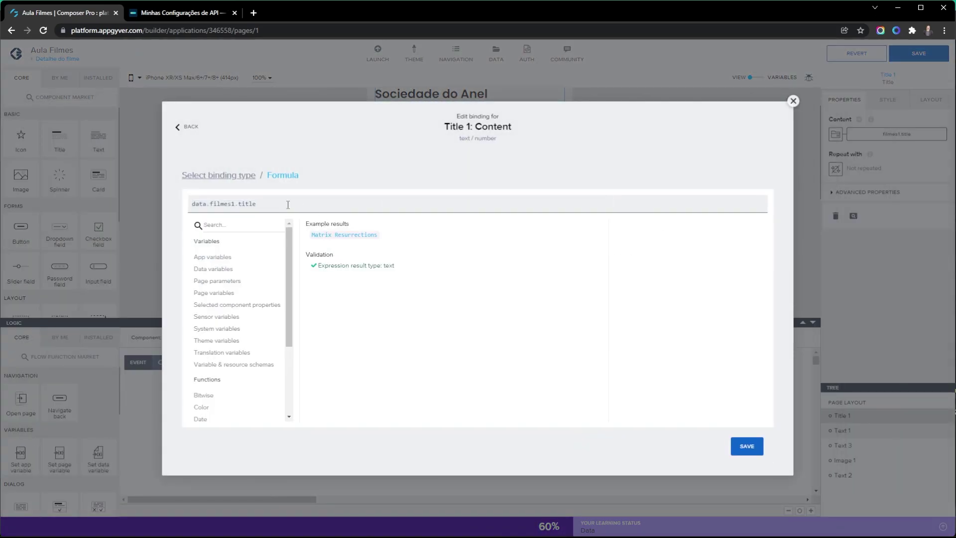
Extend the title formula with " (", data.filmes1.release_date and ")" so the release date stands in parentheses.
type("+ \" (\"")
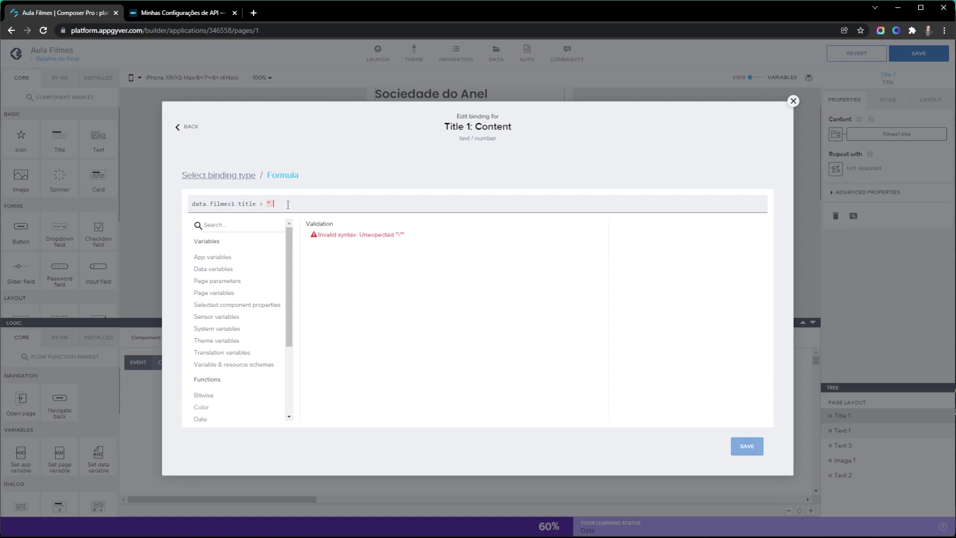
type(" +")
type(" data.filme")
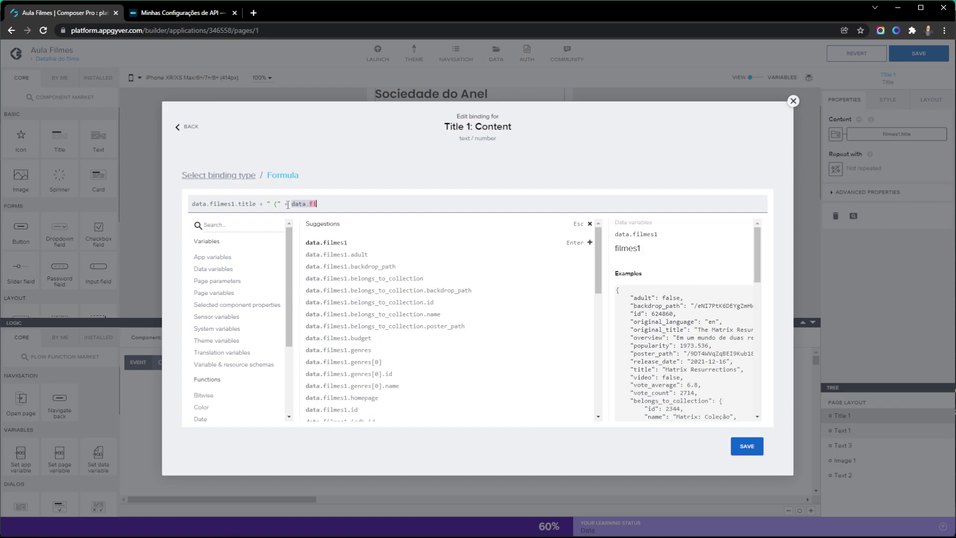
type("s1.")
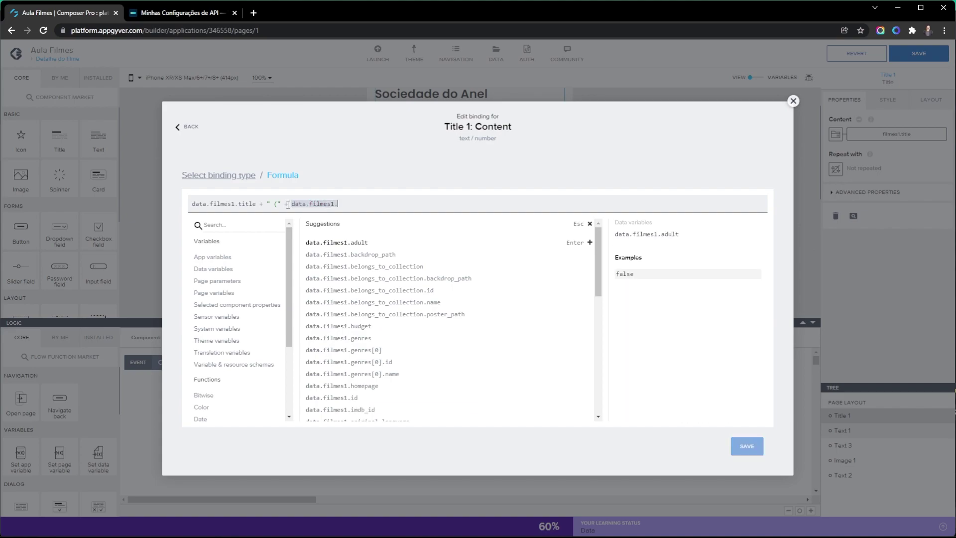
type("rele")
key("Return")
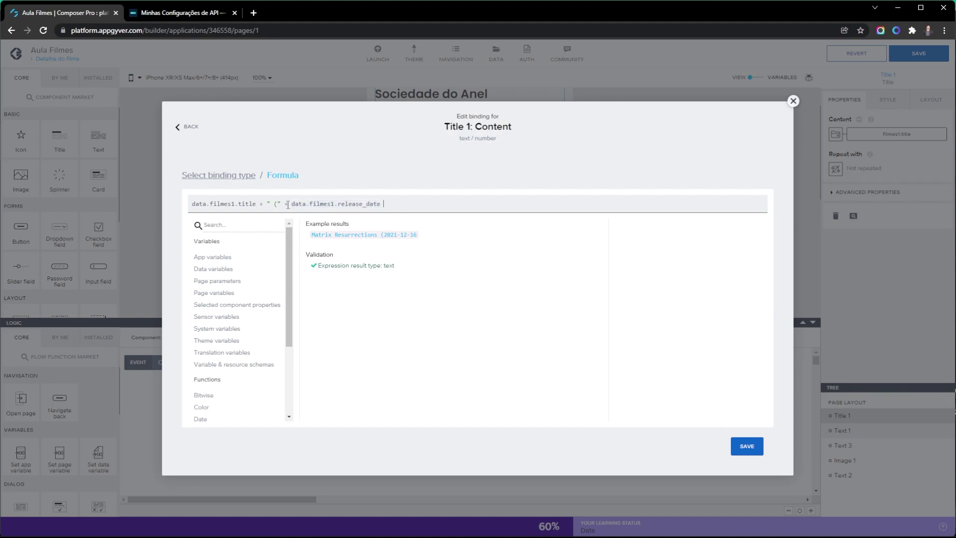
type("+ \")\"")
Insert the FORMAT_DATETIME_LOCAL function directly before data.filmes1.release_date in the title formula.
key("Left")
key("Left")
key("Left")
key("Left")
key("Left")
key("Left")
key("Left")
key("Left")
key("Left")
key("Left")
key("Left")
key("Left")
key("Left")
key("Left")
key("Left")
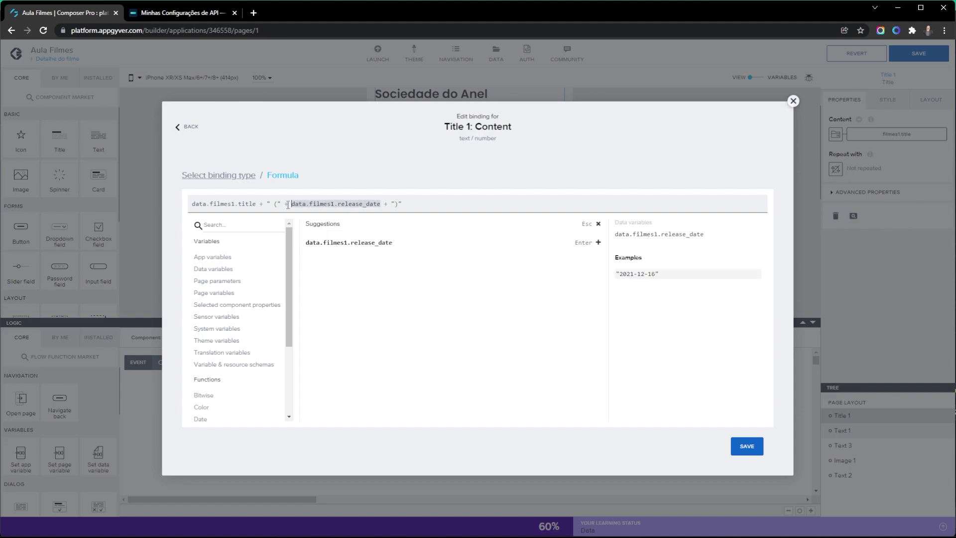
key("Return")
type("for")
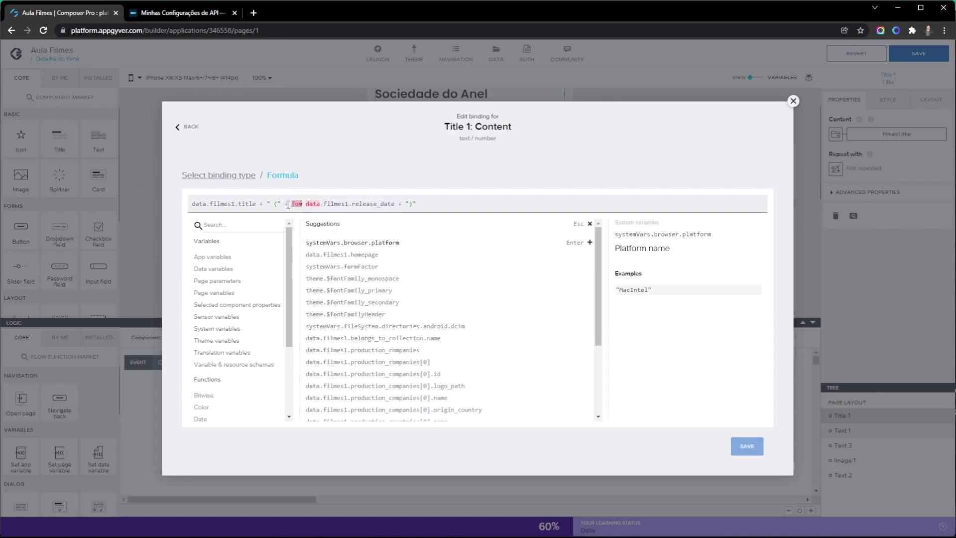
type("art")
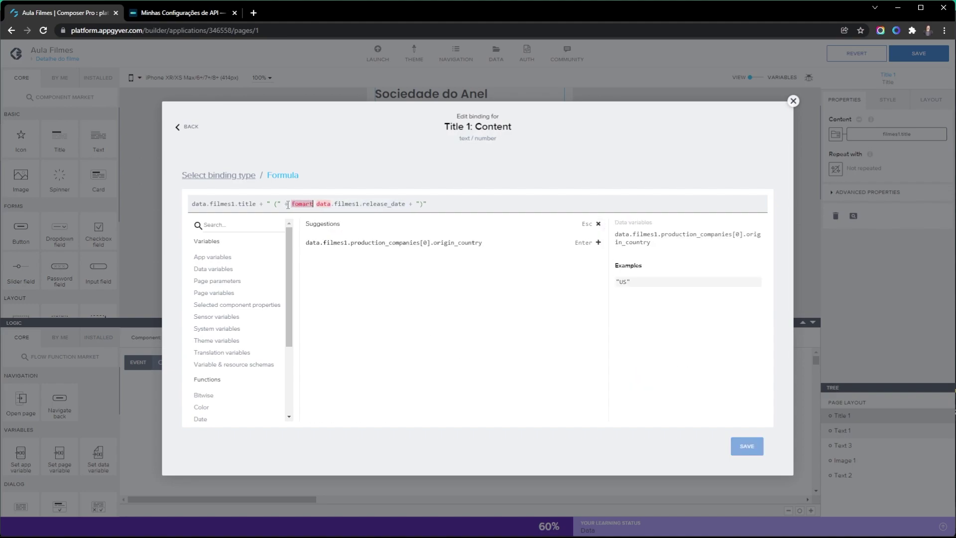
key("BackSpace")
key("BackSpace")
key("BackSpace")
type("r")
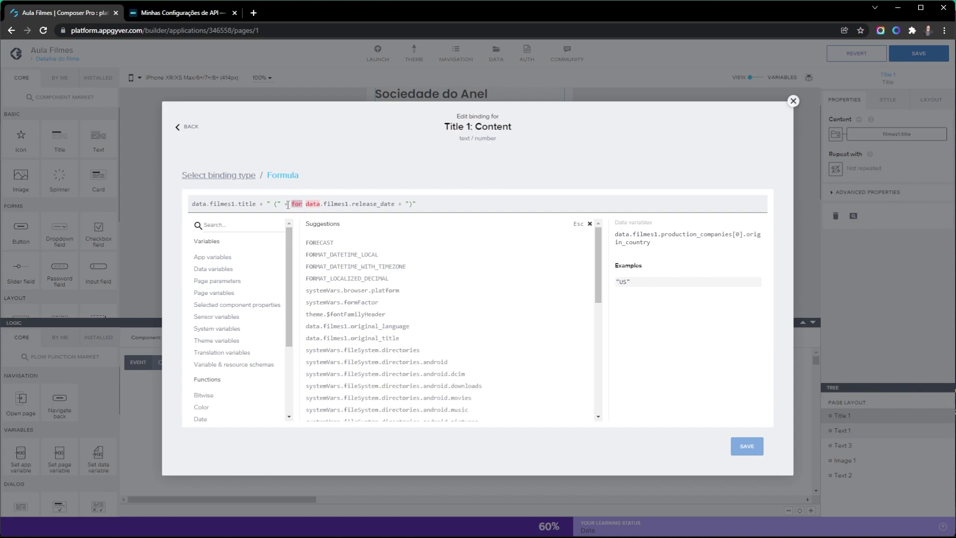
type("mat")
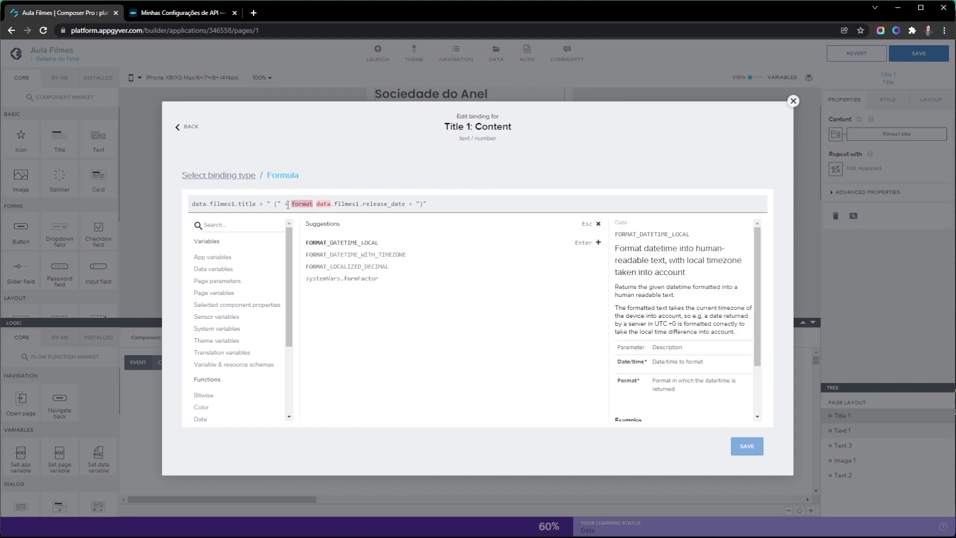
key("Return")
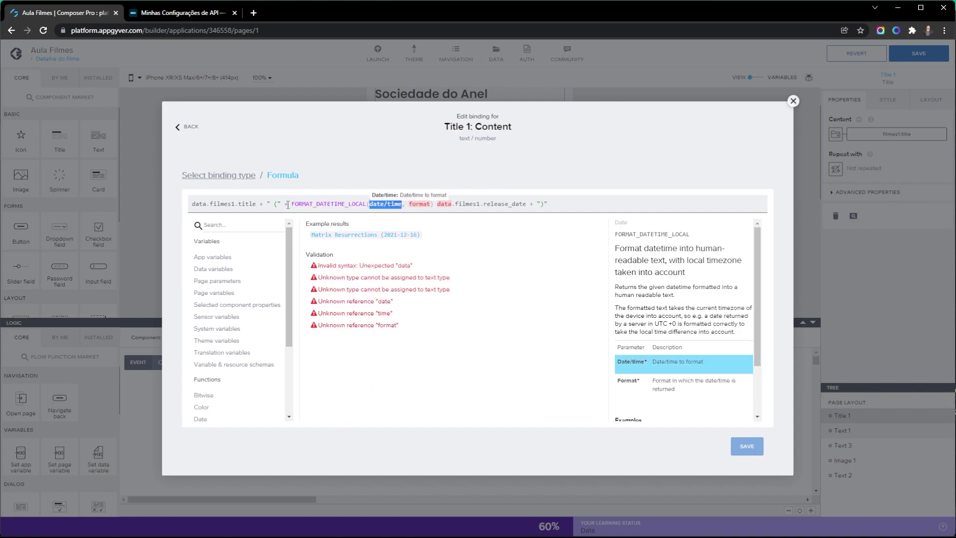
Replace the function's placeholder arguments with data.filmes1.release_date and the format "YYYY", and save the title formula.
key("shift+Right")
key("shift+Right")
key("shift+Right")
key("shift+Right")
key("shift+Right")
key("shift+Right")
key("shift+Right")
key("shift+Right")
key("shift+Right")
key("shift+Right")
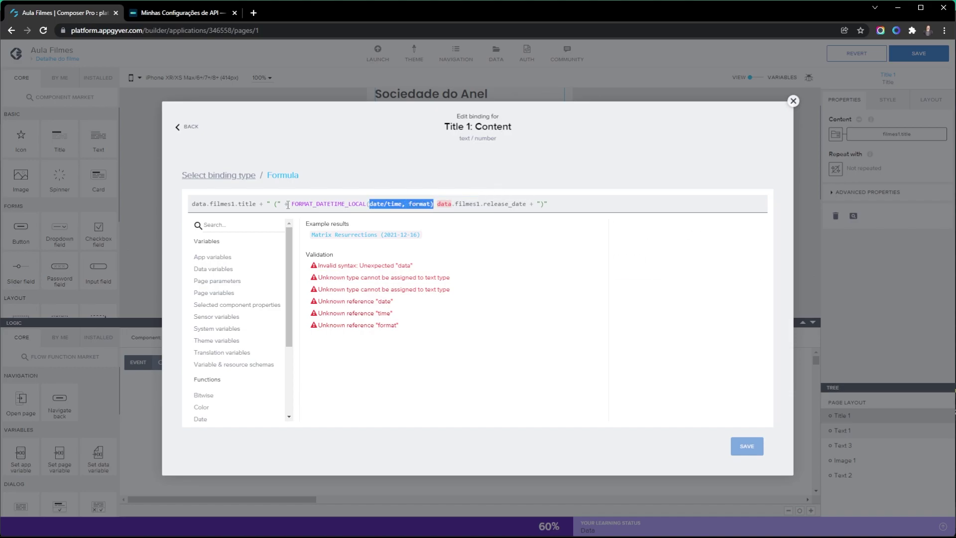
key("BackSpace")
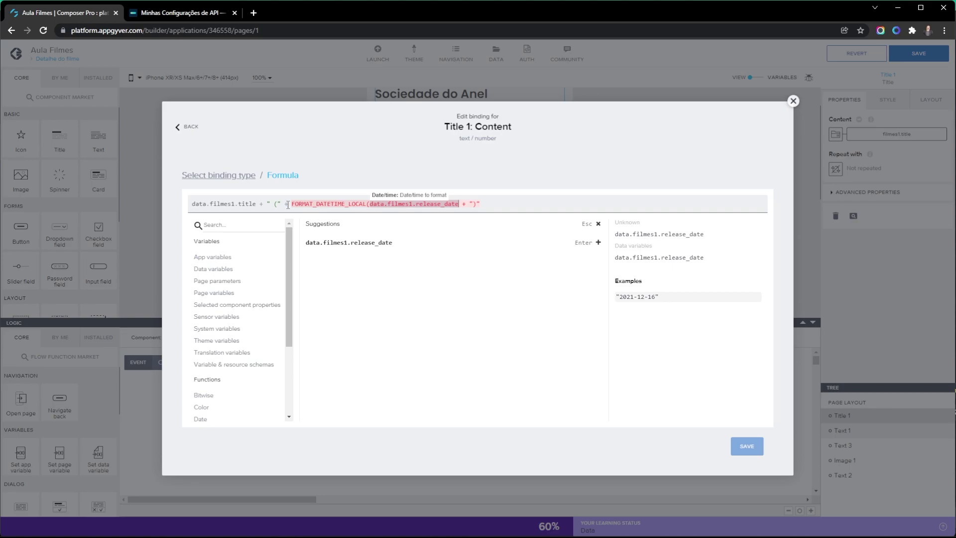
type(",\"YYYY\")")
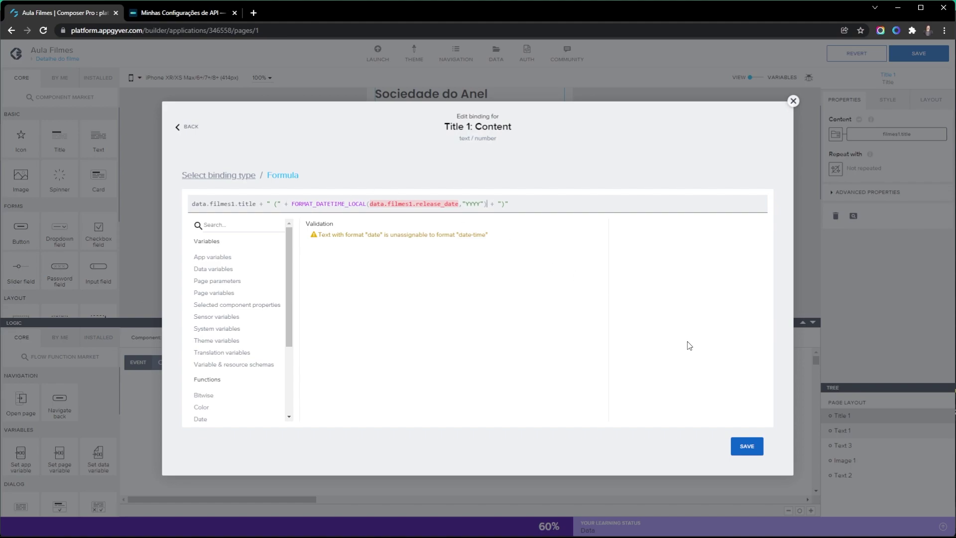
left_click(747, 445)
Set the title's preview value to "Senhor dos Anéis" followed by the parenthesised year 2006, and save the binding and the application.
left_click(471, 299)
key("ctrl+a")
key("BackSpace")
type("Senhor dos Anéis")
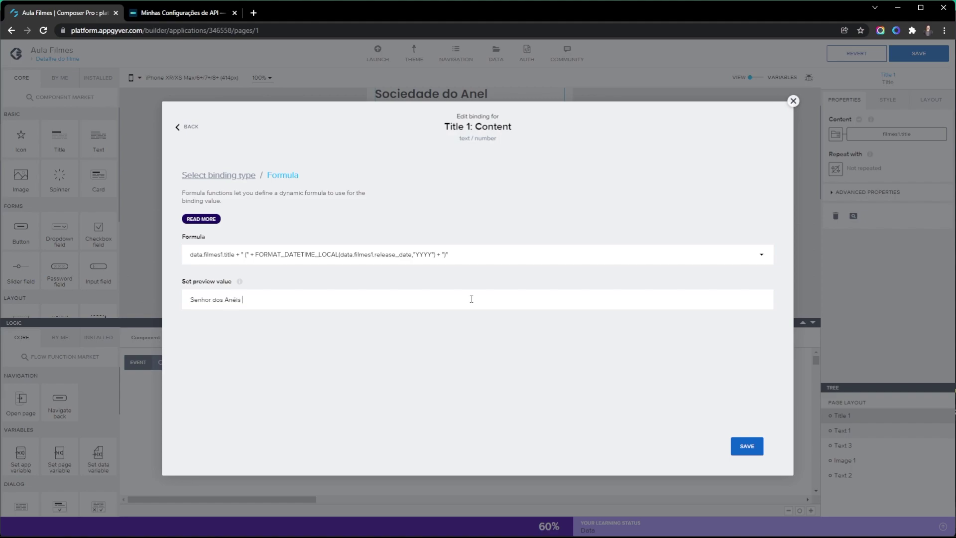
type(" (2006")
left_click(749, 446)
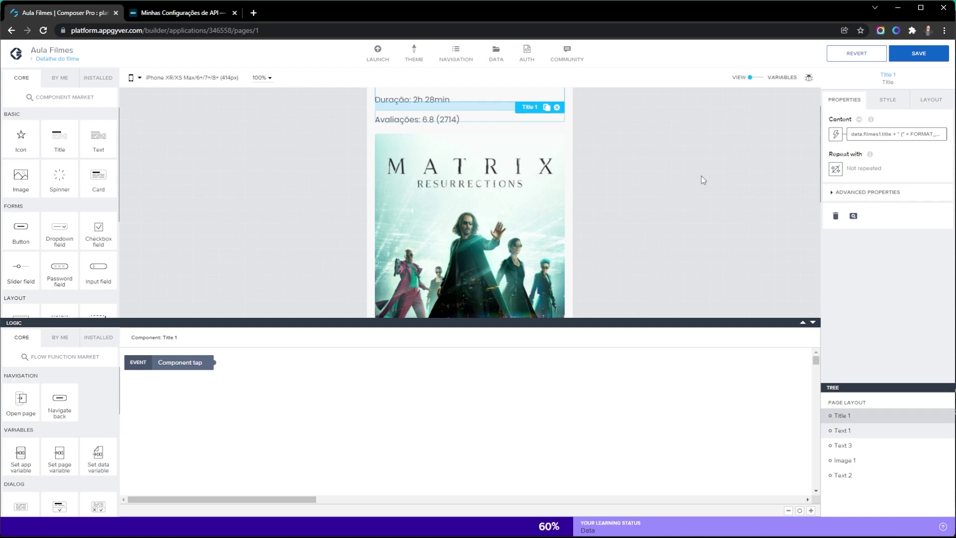
left_click(918, 53)
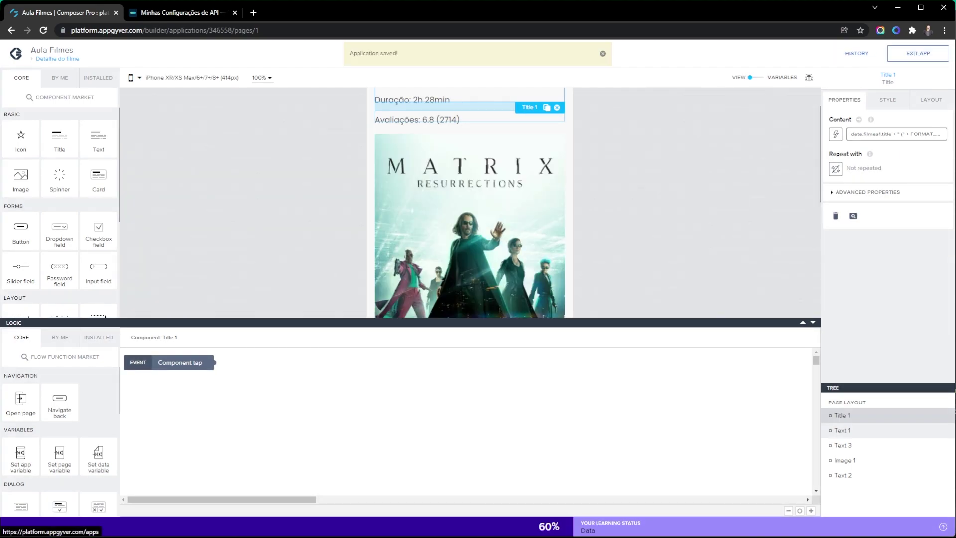
Switch to BlueStacks, search the film app for "senhor dos anéis" and check the detail page of "O Senhor dos Anéis: A Sociedade do Anel".
key("alt+Tab")
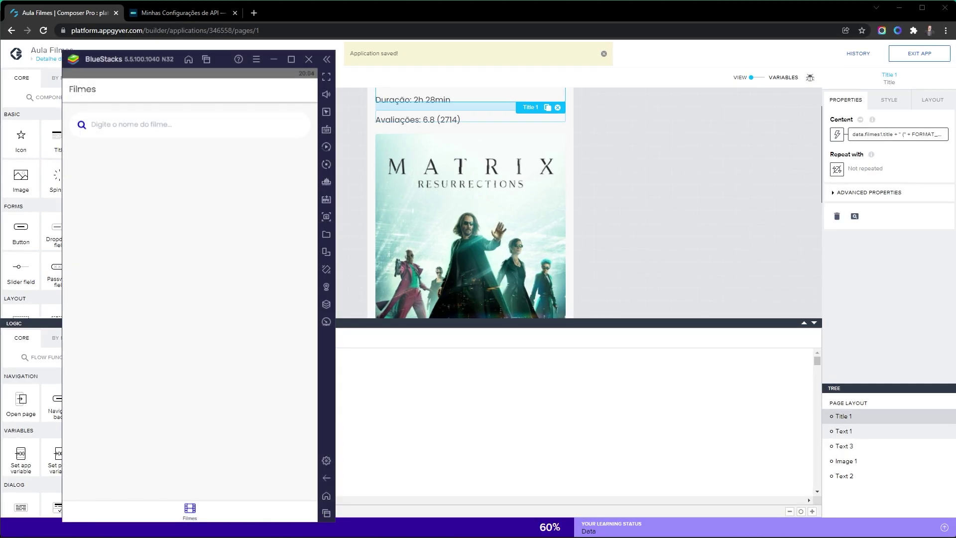
left_click(104, 124)
type("senho")
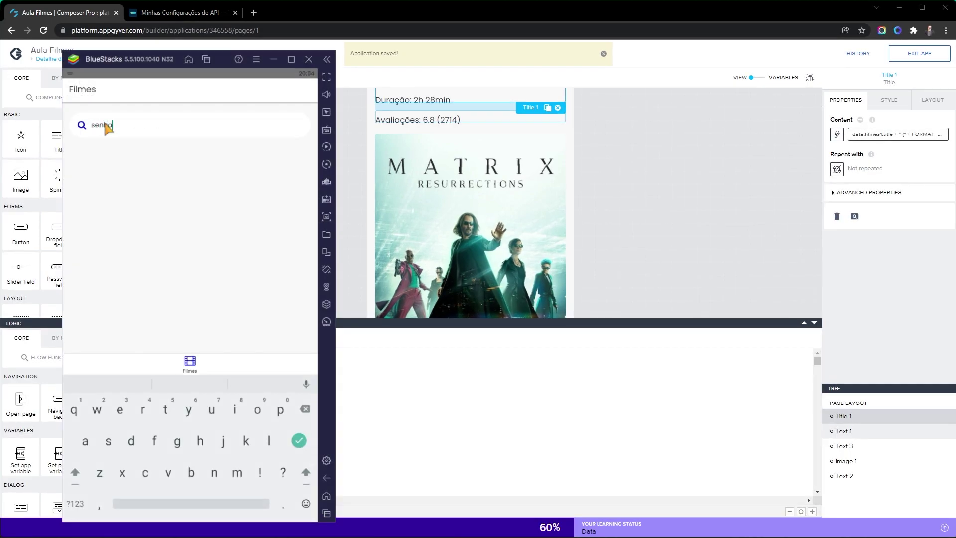
type("r dos anéis")
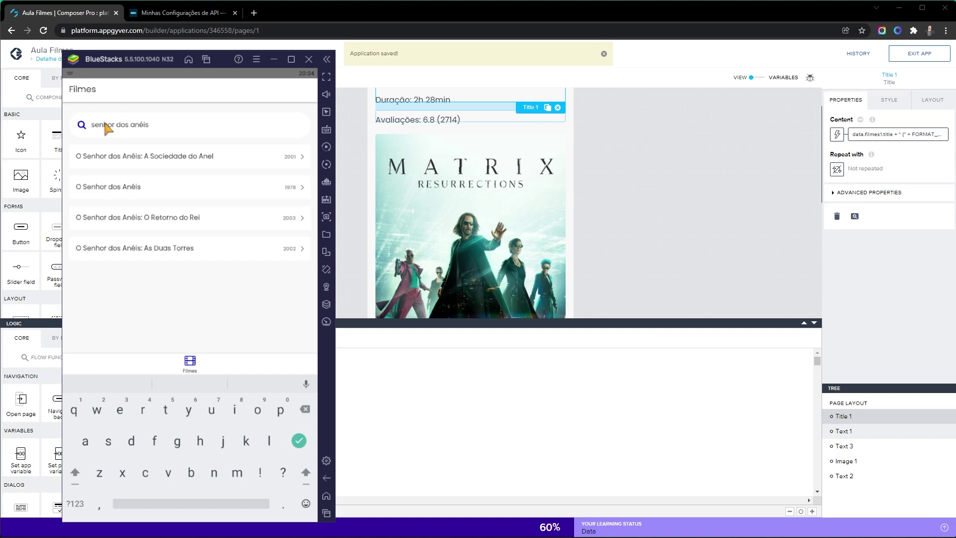
left_click(173, 157)
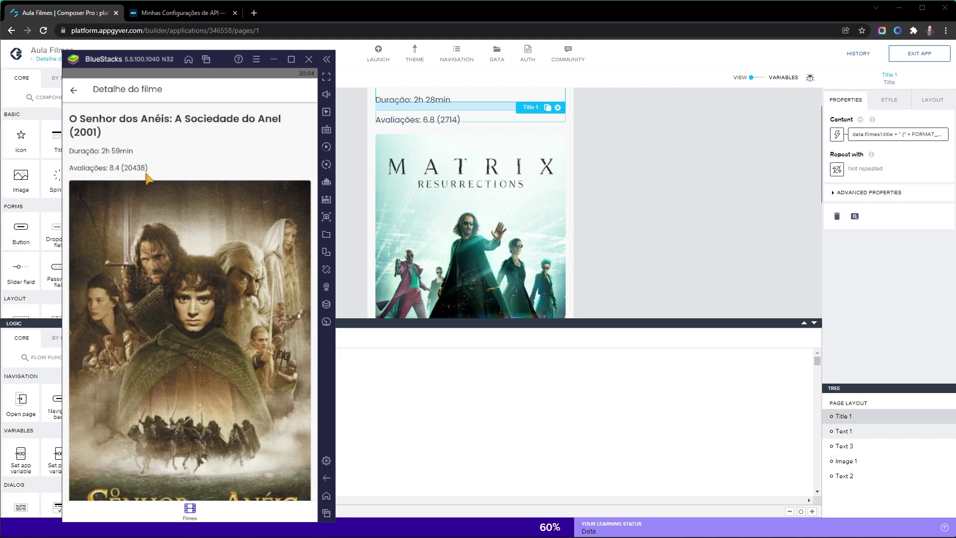
scroll(164, 212, "down", 3)
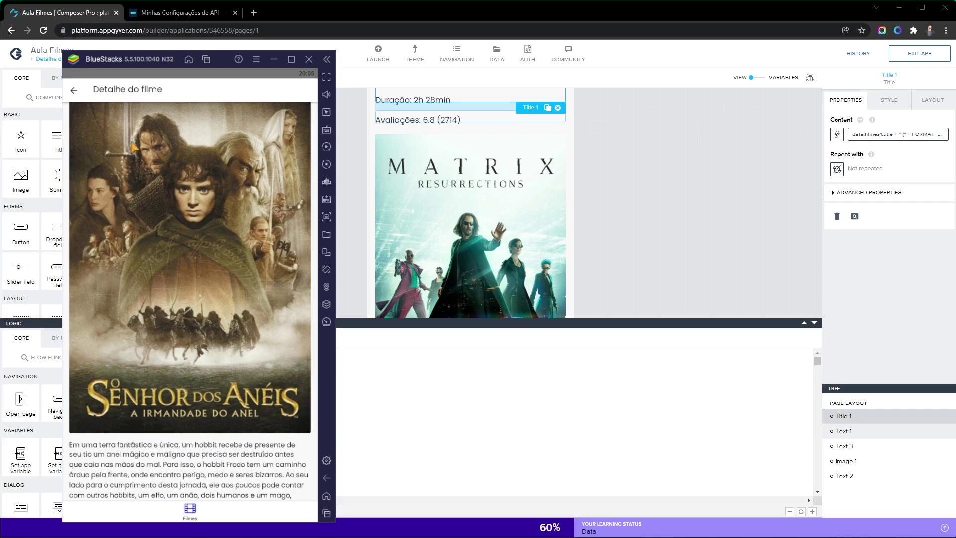
left_click(75, 91)
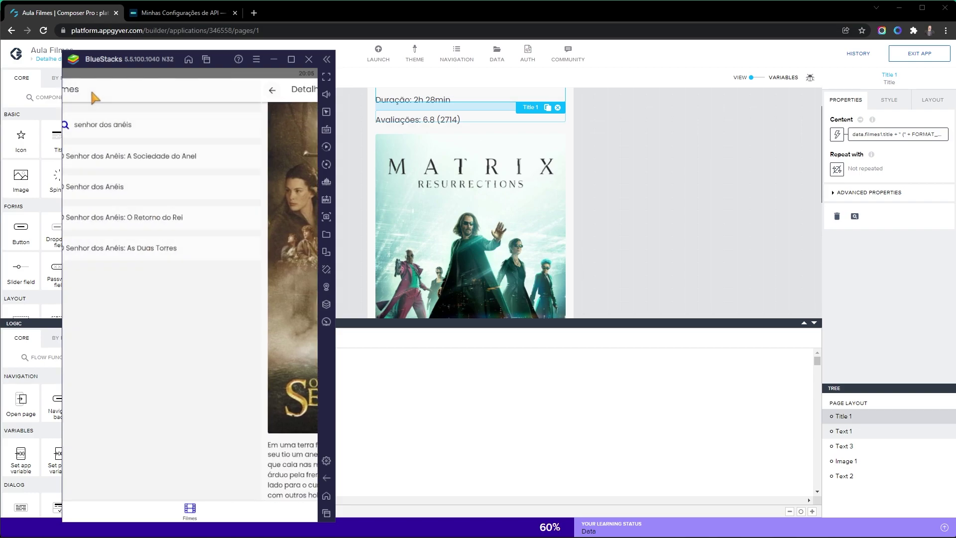
Replace the film search with "matrix" and check the detail page of Matrix Reloaded.
left_click(109, 128)
key("BackSpace")
key("BackSpace")
key("BackSpace")
key("BackSpace")
key("BackSpace")
key("BackSpace")
key("BackSpace")
key("BackSpace")
key("BackSpace")
key("BackSpace")
key("BackSpace")
key("BackSpace")
key("BackSpace")
key("BackSpace")
key("BackSpace")
key("BackSpace")
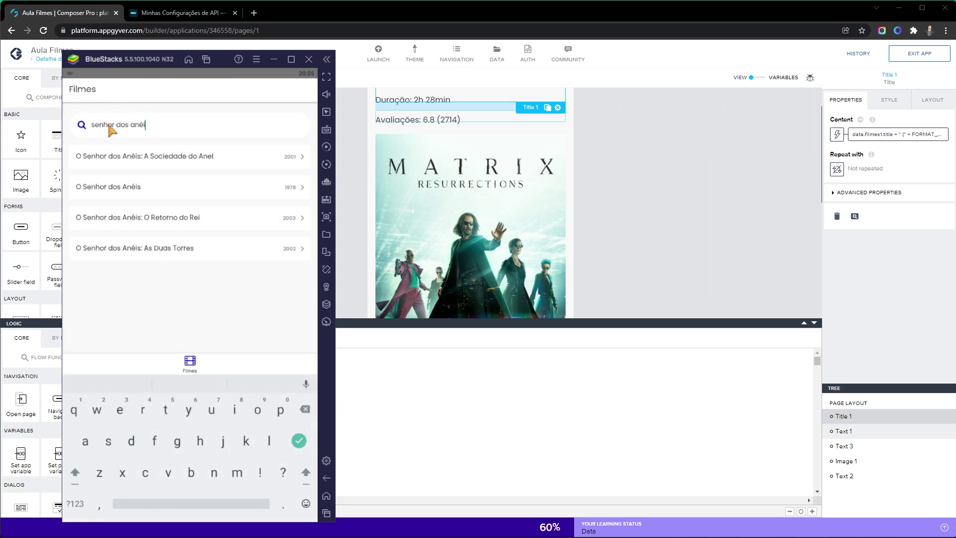
type("matrix")
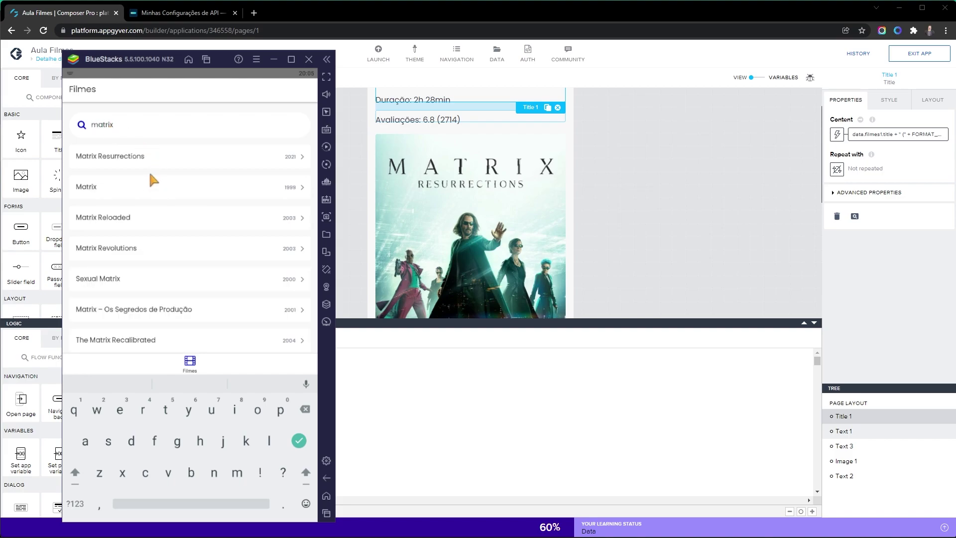
left_click(122, 221)
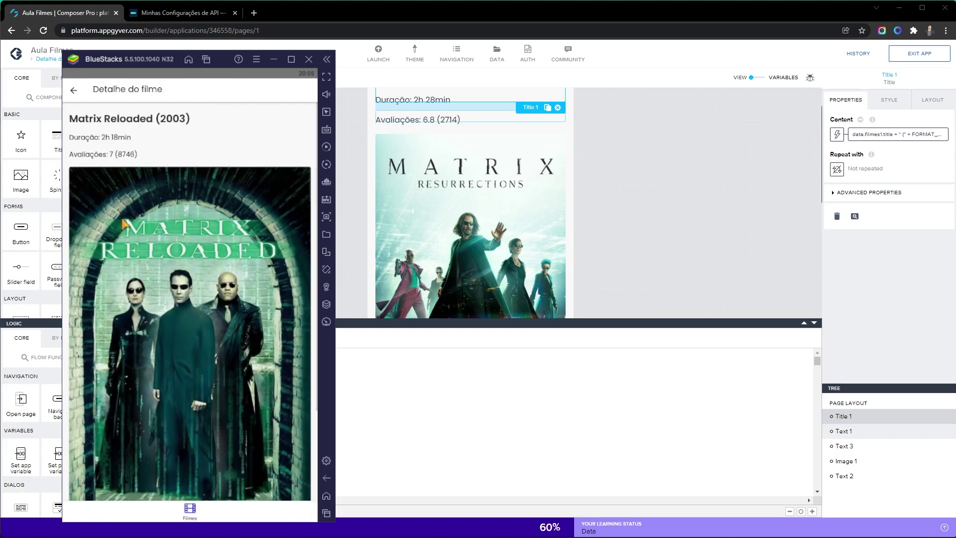
scroll(122, 222, "down", 3)
scroll(123, 223, "up", 3)
left_click(73, 90)
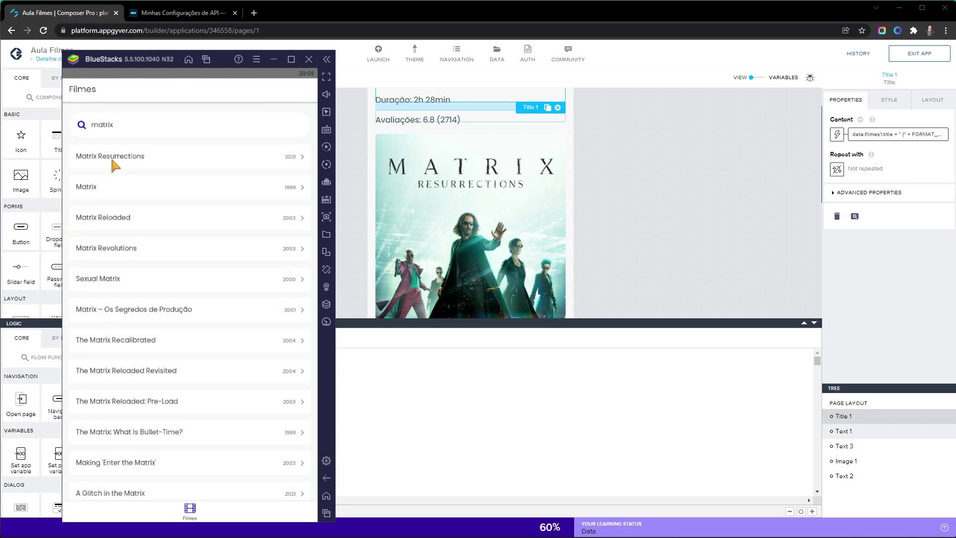
Check the detail page of Matrix Revolutions from its title down to the synopsis.
left_click(130, 248)
scroll(128, 244, "down", 4)
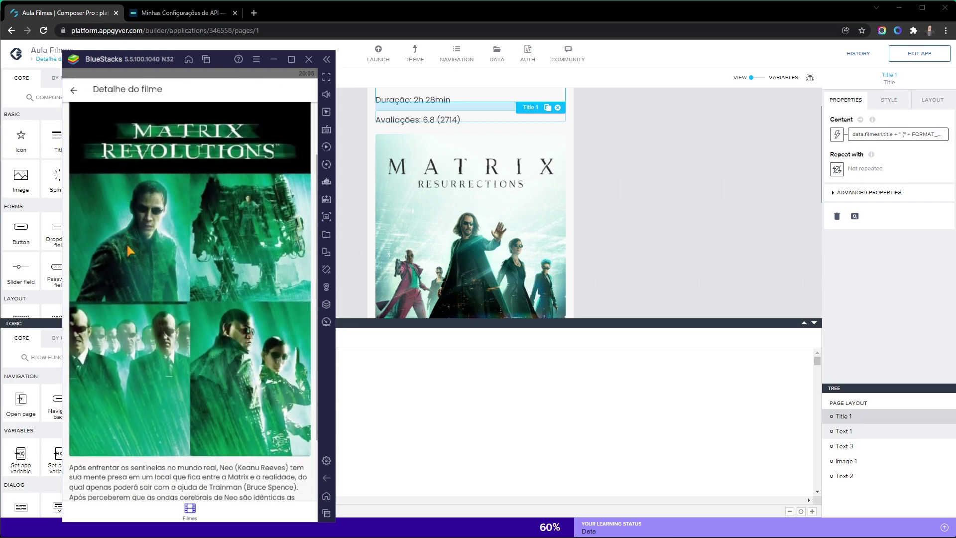
scroll(128, 250, "up", 4)
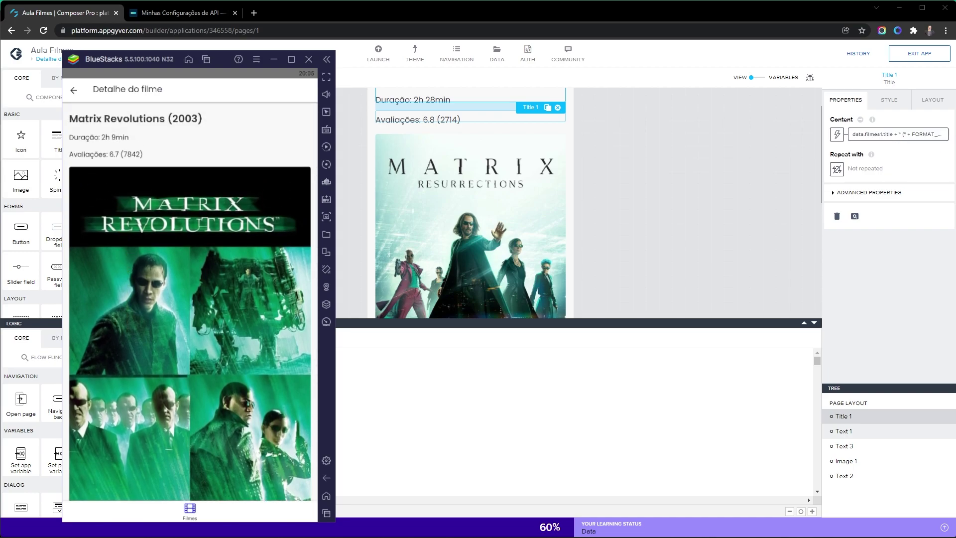
Switch back to the AppGyver composer and add a container between the poster and the synopsis, with a star icon inside it.
key("alt+Tab")
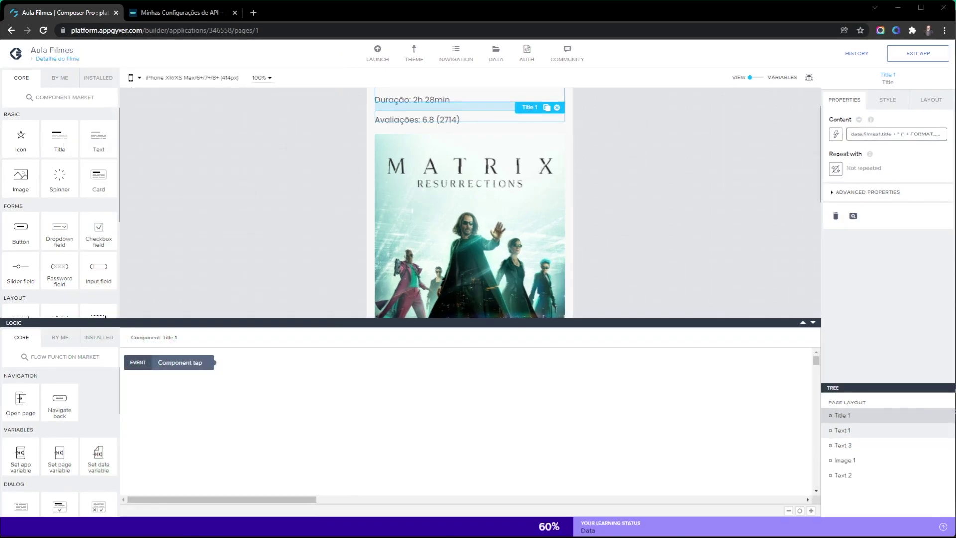
scroll(428, 214, "down", 3)
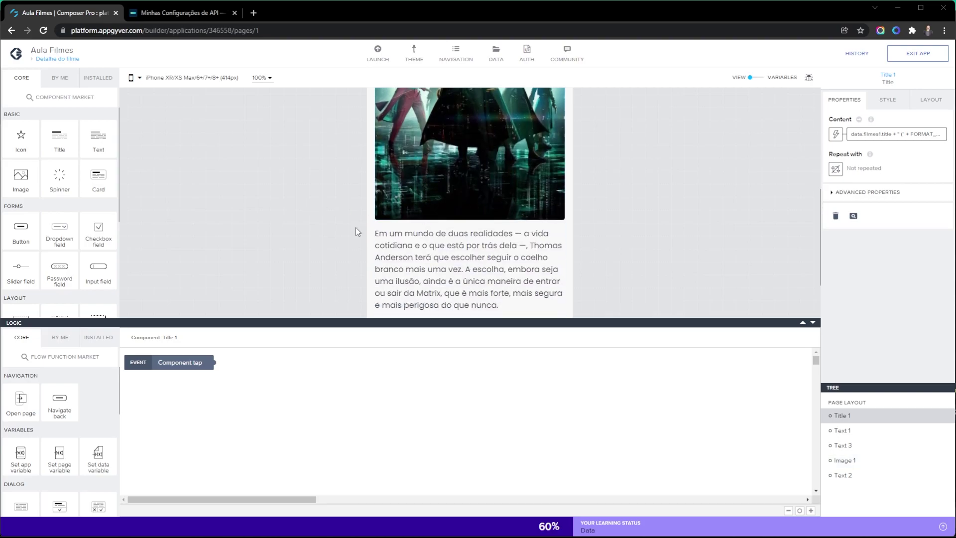
scroll(66, 205, "down", 3)
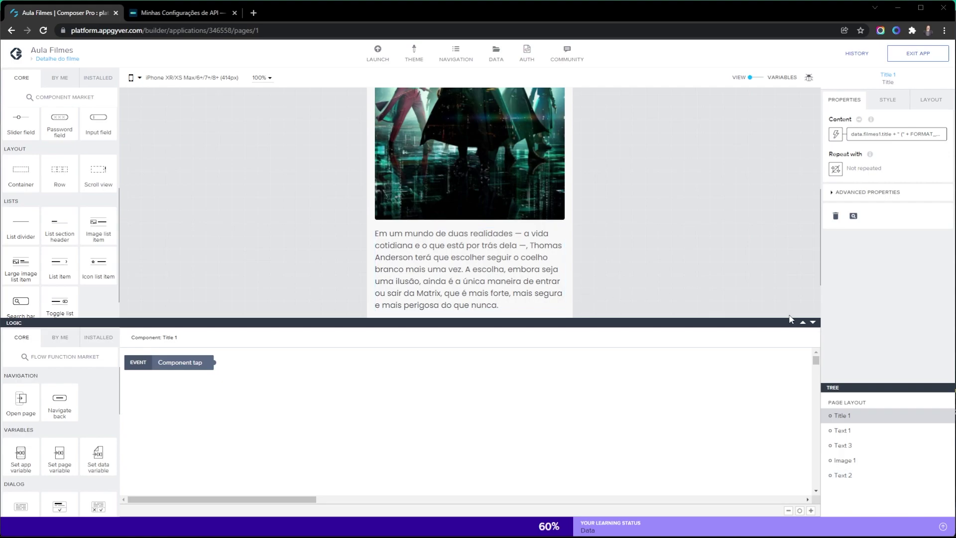
left_click(812, 322)
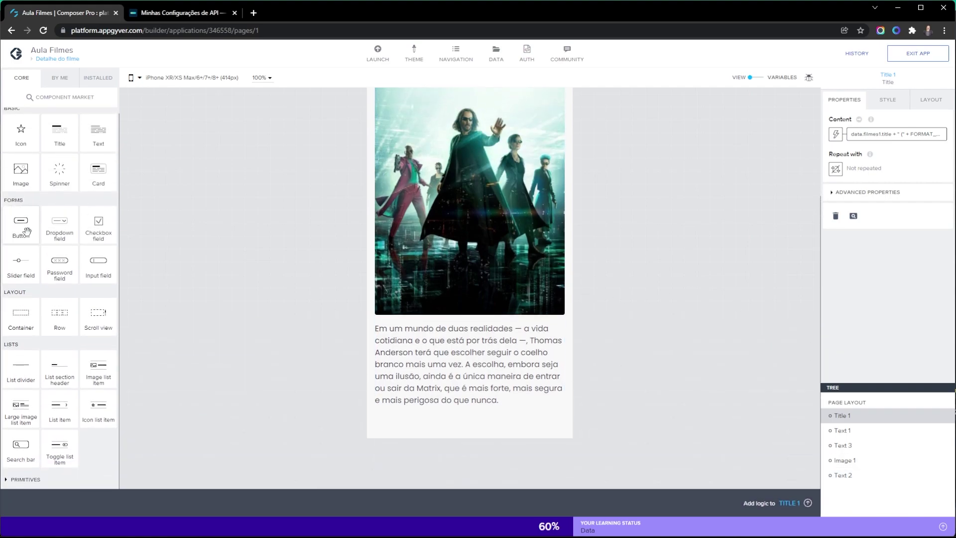
left_click_drag(69, 319, 450, 328)
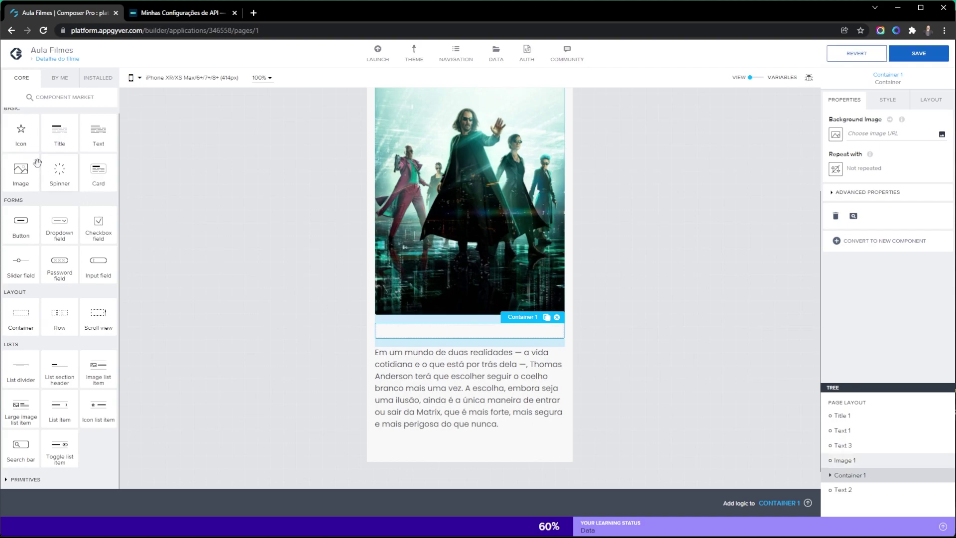
left_click_drag(16, 132, 380, 330)
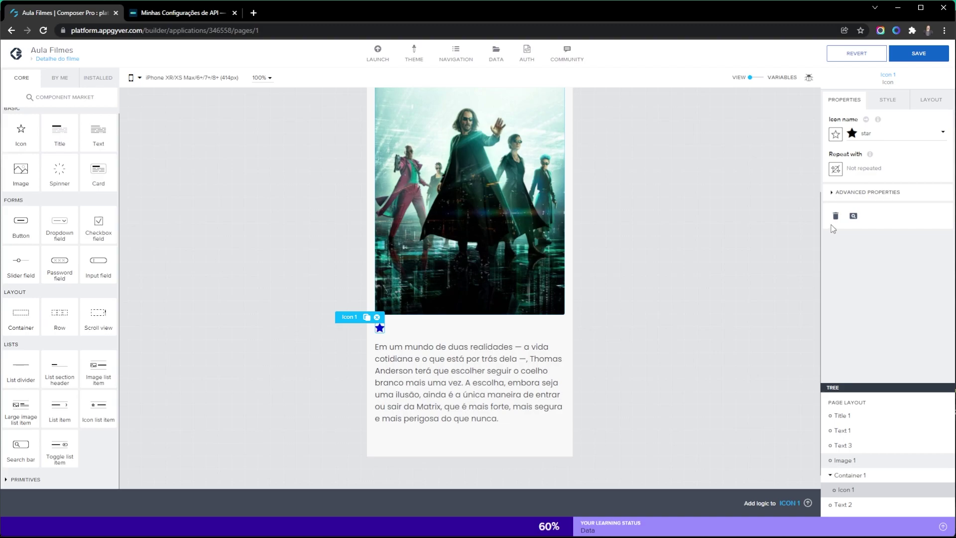
Bind the star icon's repeat property to the formula MAP(REPEAT({}, 5),{index: index+1}) and save the binding.
left_click(835, 169)
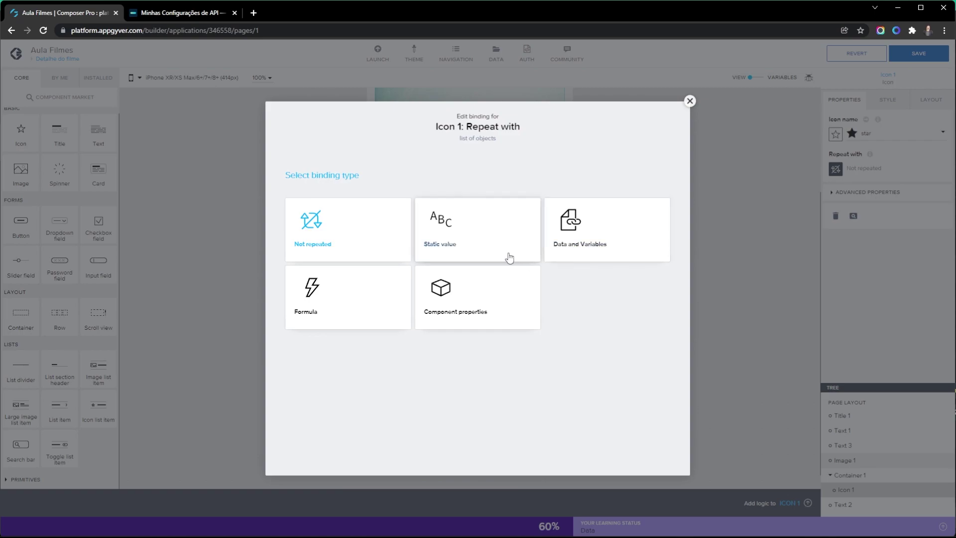
left_click(356, 303)
left_click(324, 263)
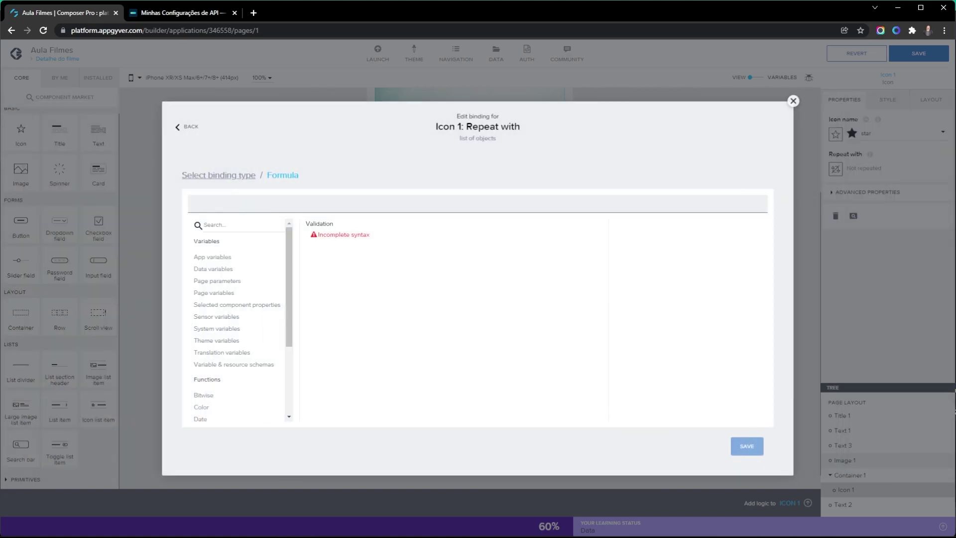
key("alt+Tab")
key("Tab")
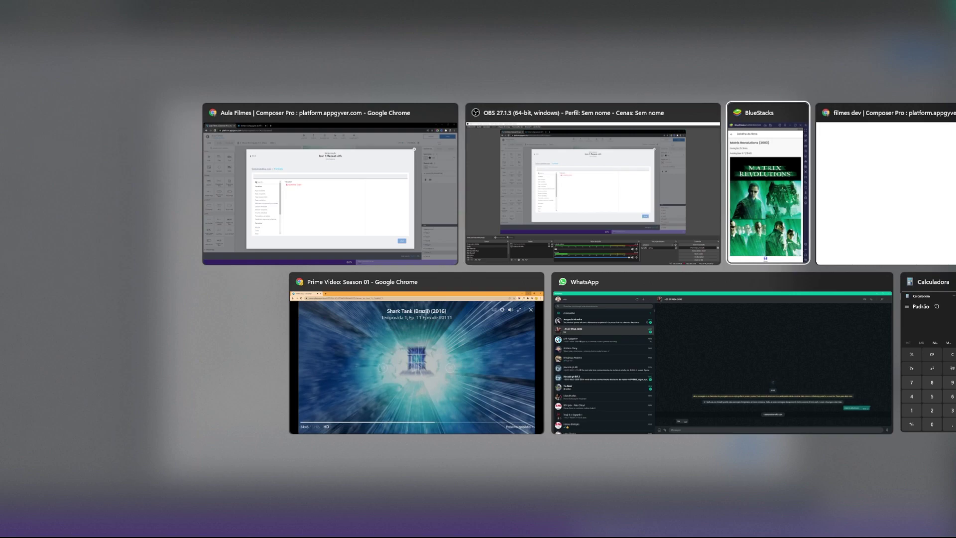
key("Escape")
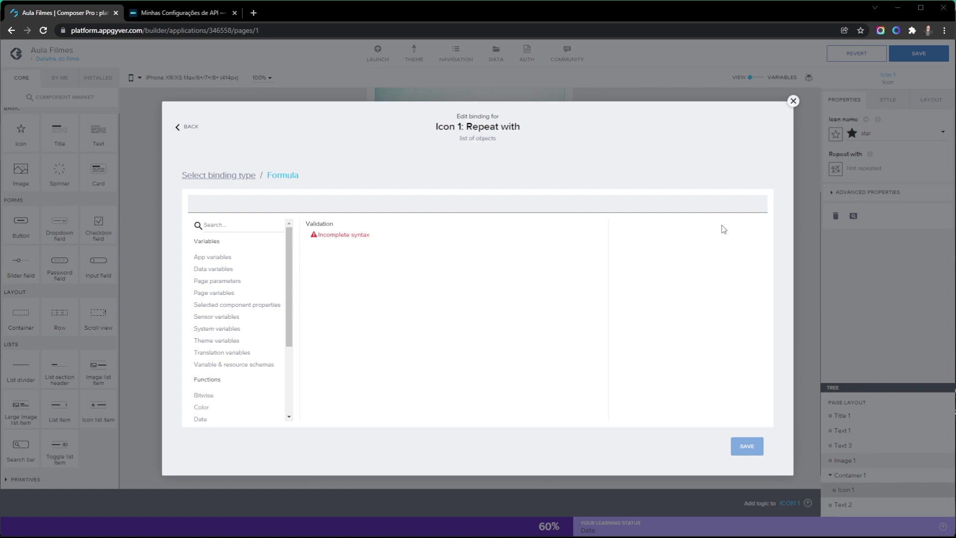
left_click(439, 202)
type("MAP(REPEAT({}, 5),{index: index+1})")
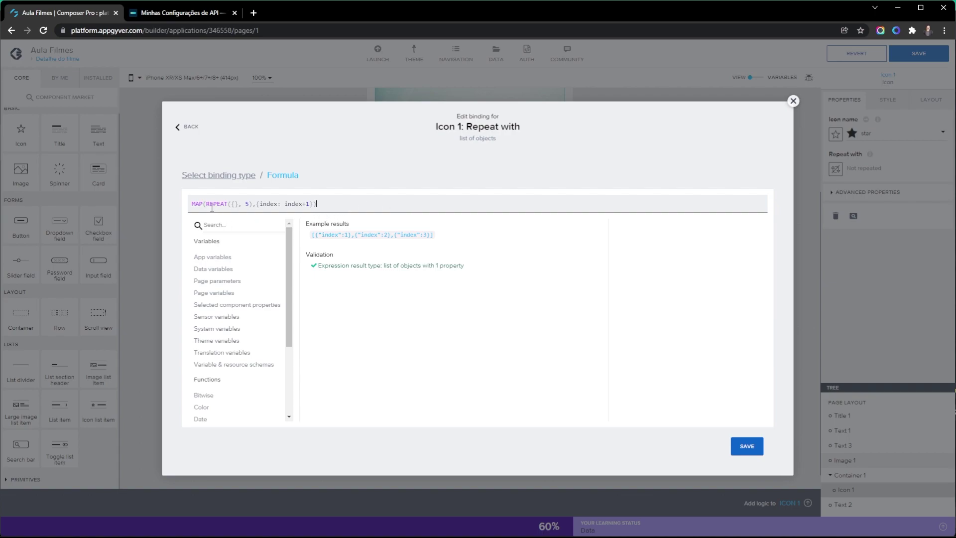
left_click_drag(206, 203, 252, 205)
left_click(237, 205)
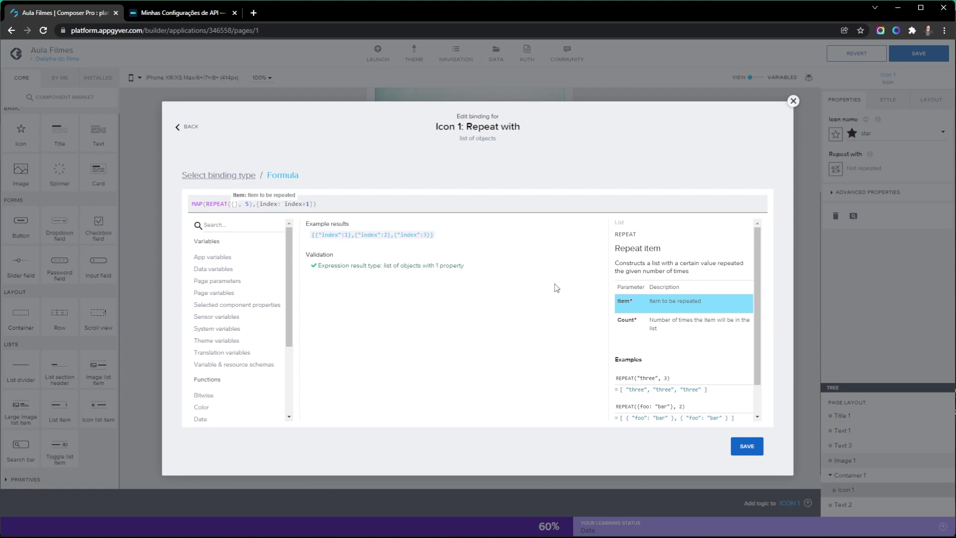
left_click(746, 446)
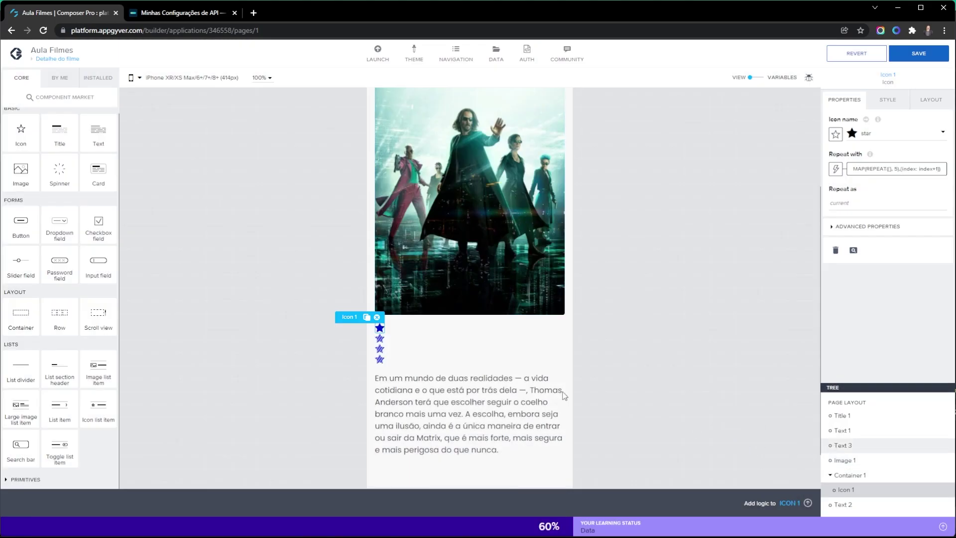
Set the layout direction of the container holding the stars to Horizontal.
left_click(853, 476)
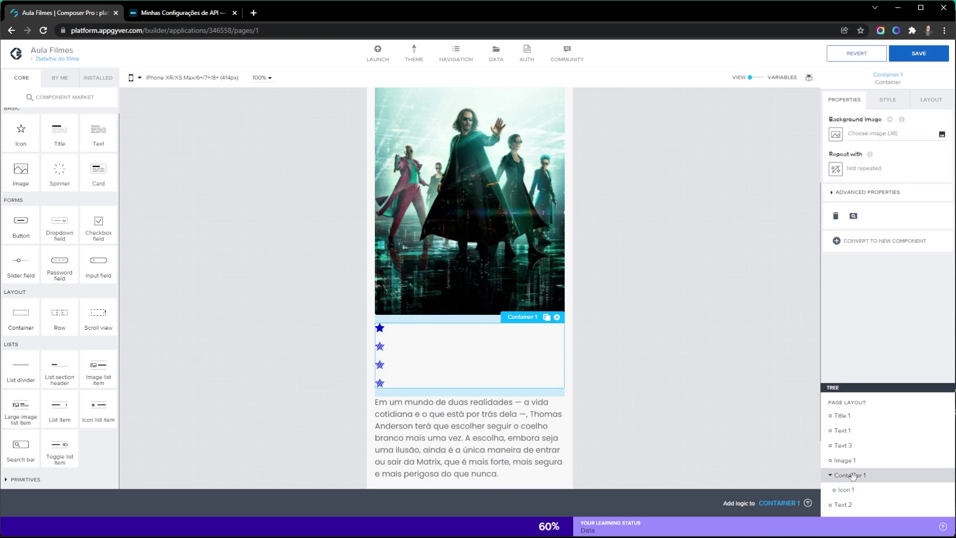
left_click(930, 100)
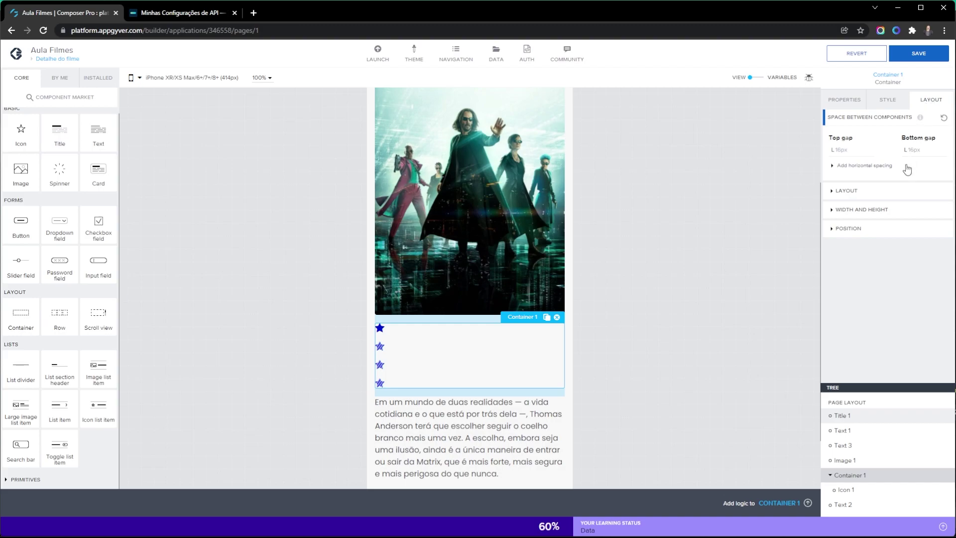
left_click(859, 193)
left_click(866, 214)
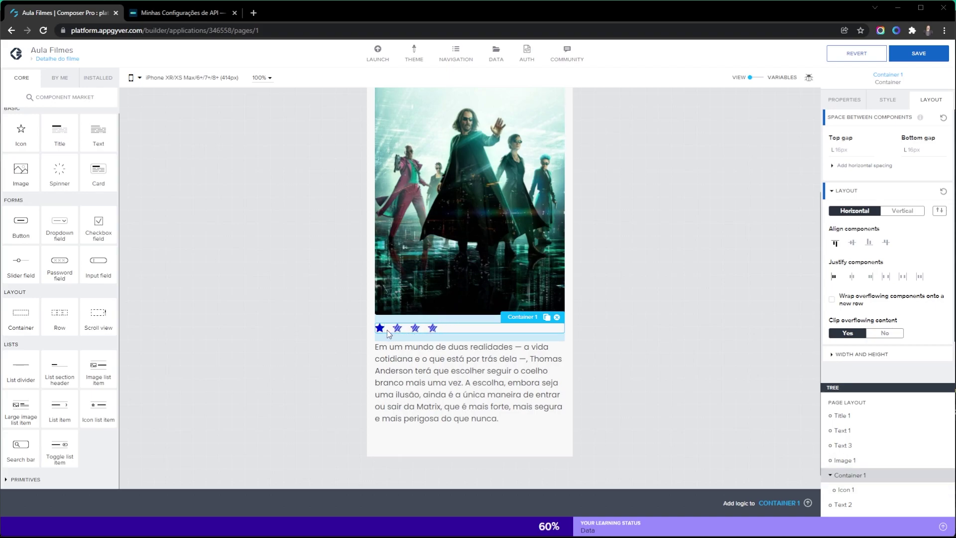
Add a page variable named varAvaliacao to the film detail page.
left_click(772, 80)
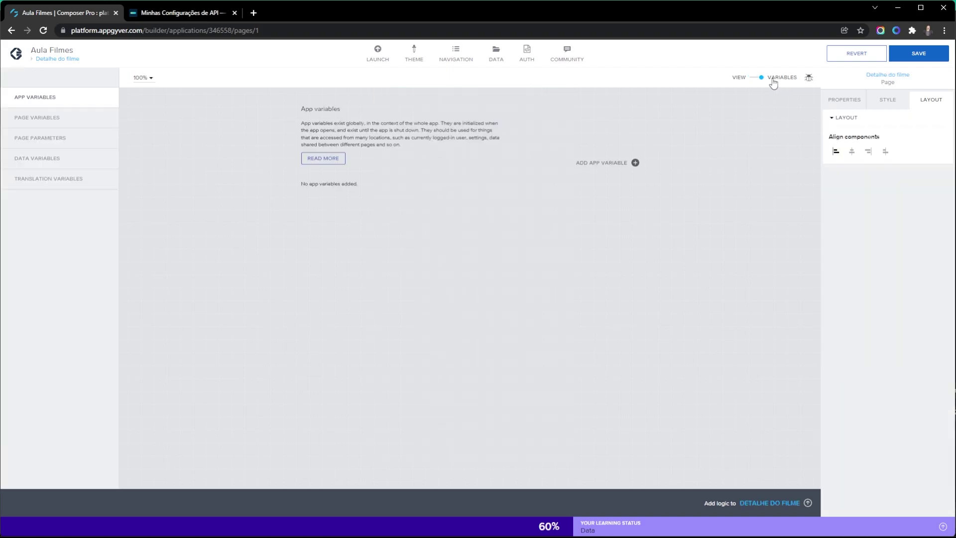
left_click(73, 124)
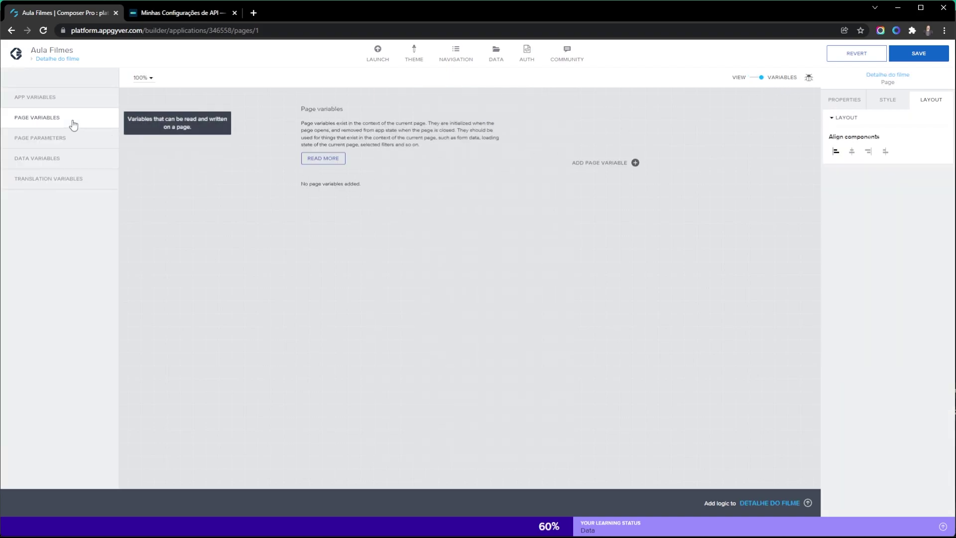
left_click(635, 163)
type("avaliacao")
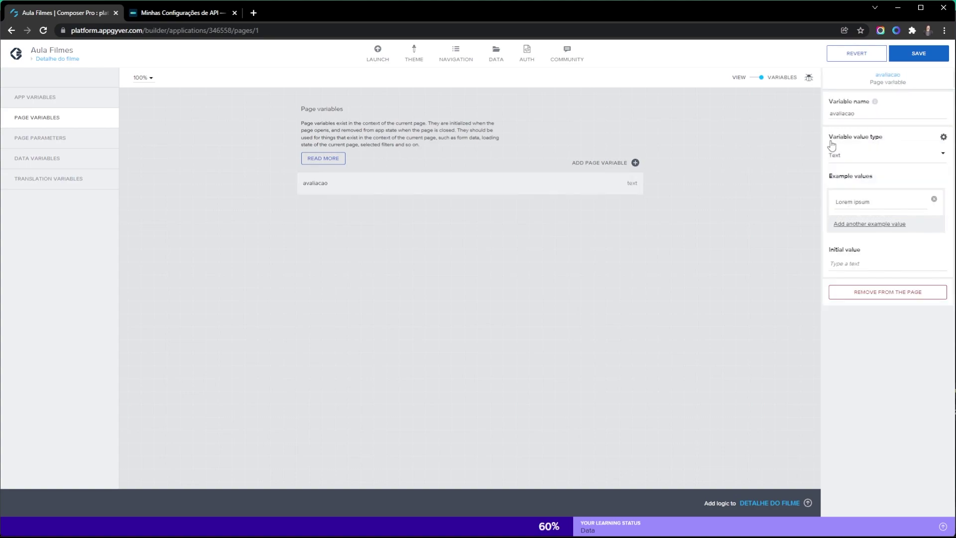
type("VarA")
key("Delete")
key("Delete")
type("varA")
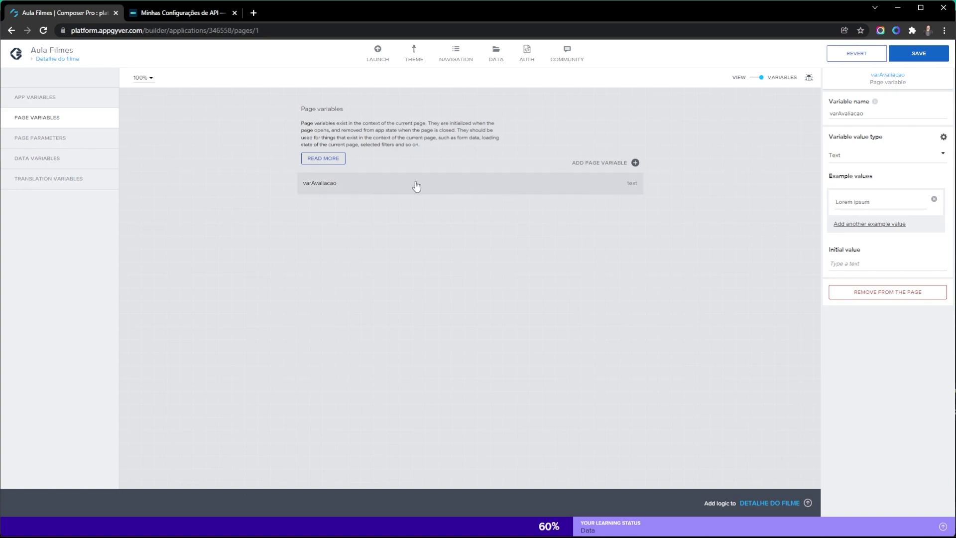
Set the value type of varAvaliacao to Number and return to the page's visual layout.
left_click(838, 156)
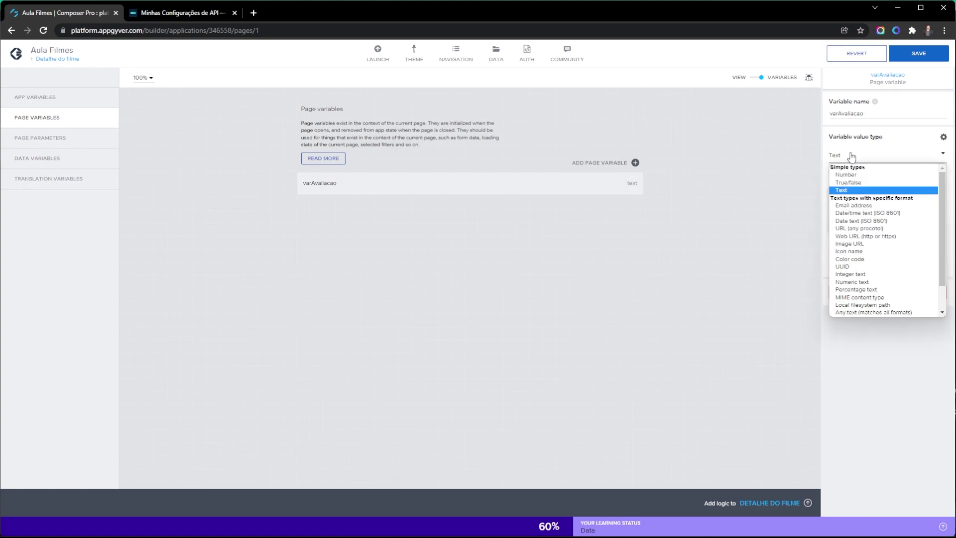
left_click(838, 183)
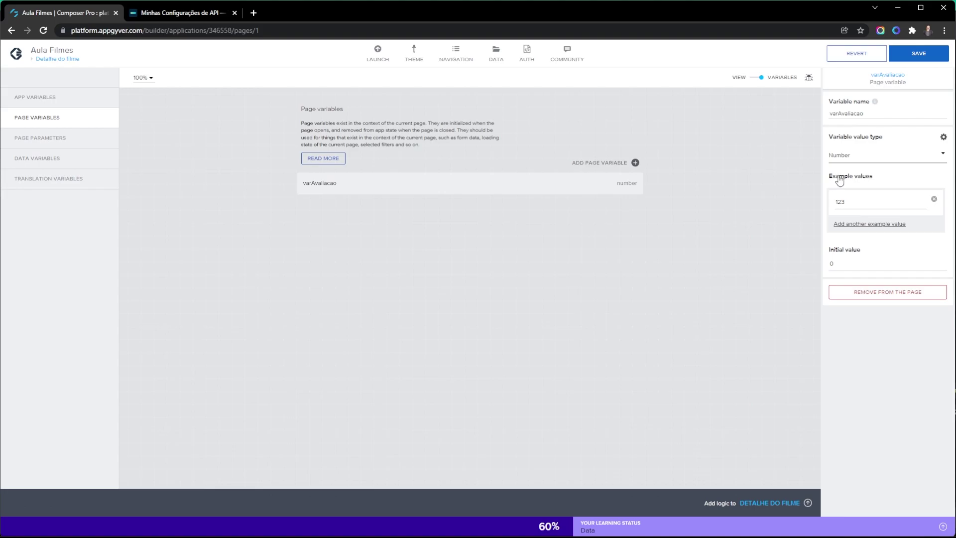
left_click(760, 79)
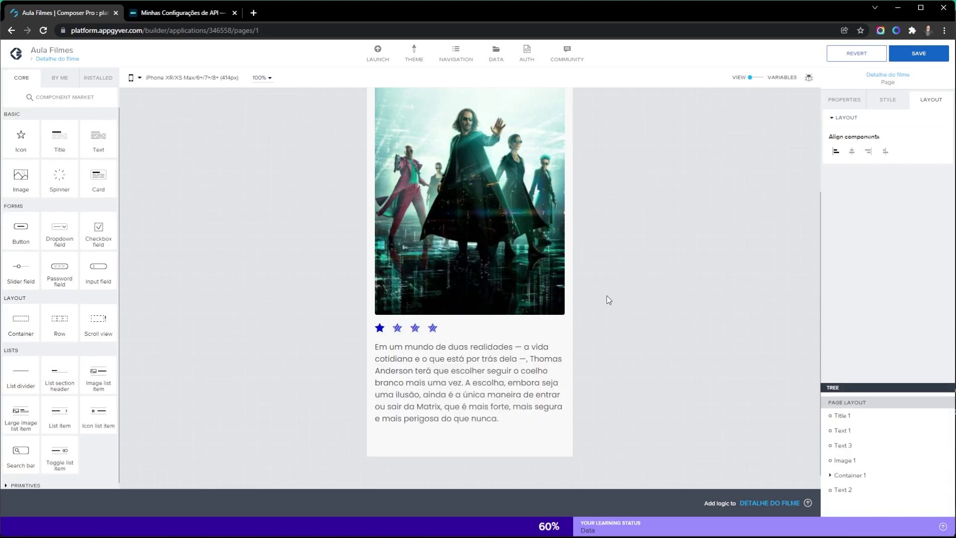
Add a Set page variable function to the star icon's logic and connect it to the component tap event.
left_click(379, 329)
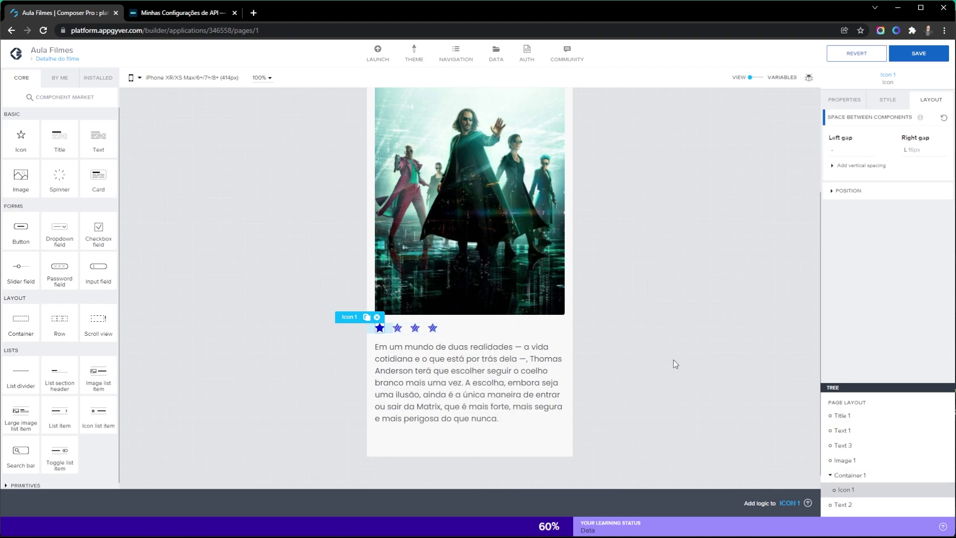
left_click(807, 503)
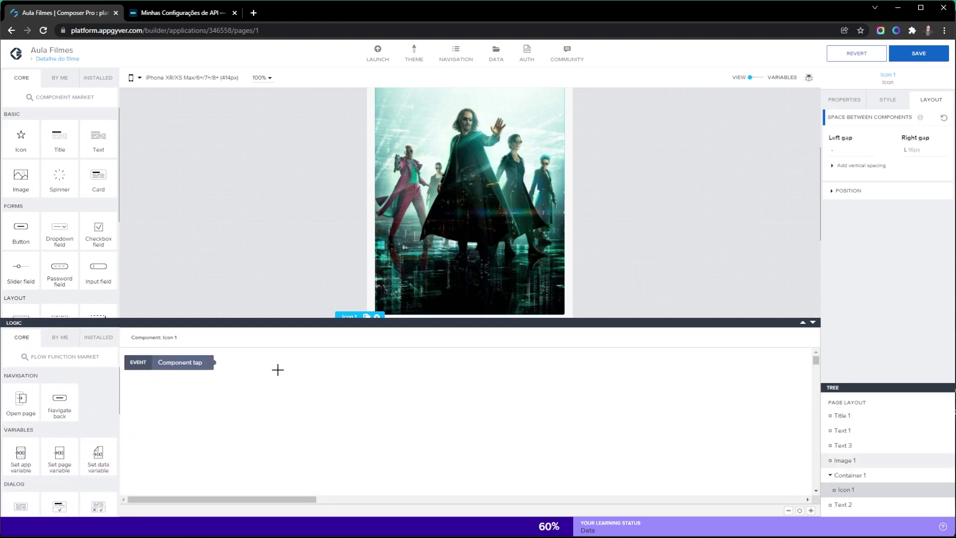
left_click_drag(60, 453, 319, 386)
left_click_drag(215, 362, 264, 386)
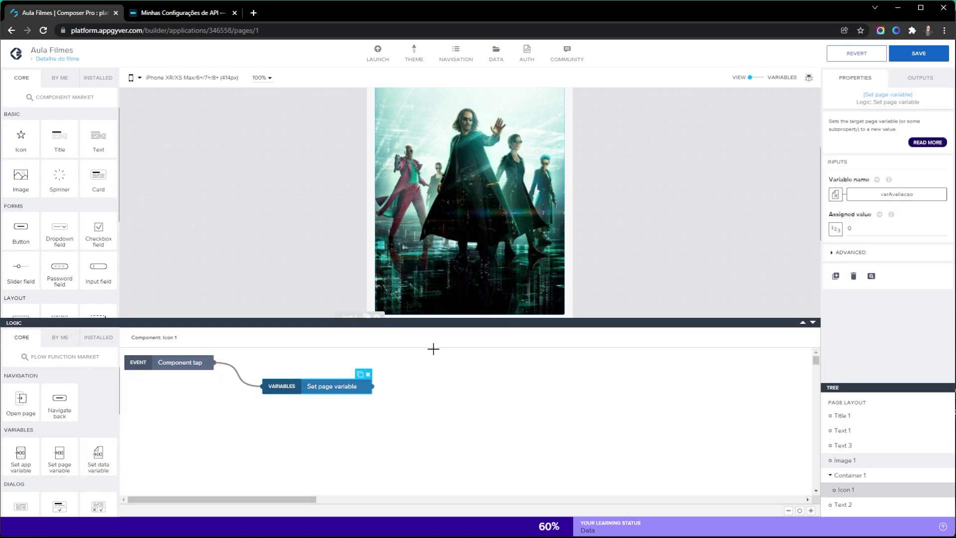
Bind the assigned value of varAvaliacao to the repeated data item current.index and move the node further from the tap event.
left_click(835, 229)
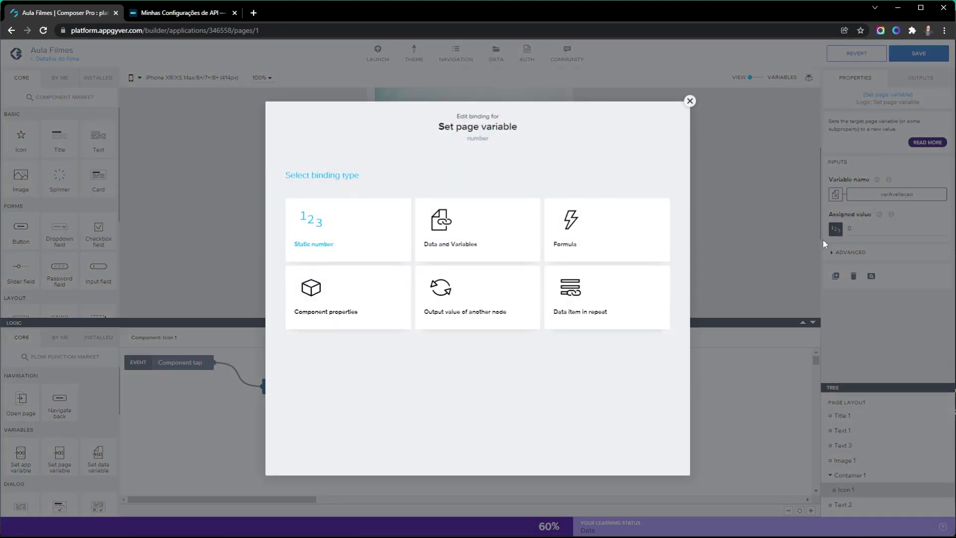
left_click(587, 319)
left_click(330, 337)
left_click(653, 347)
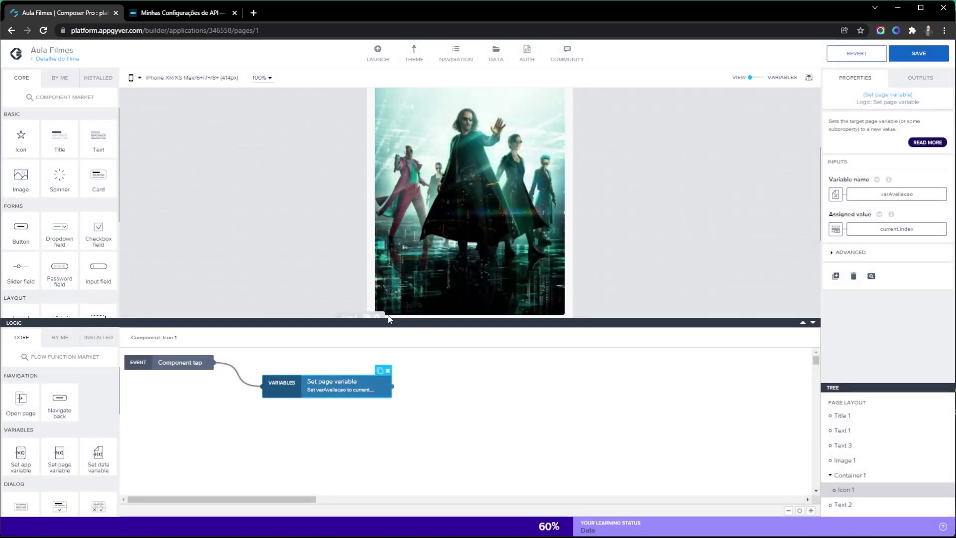
left_click_drag(321, 390, 379, 399)
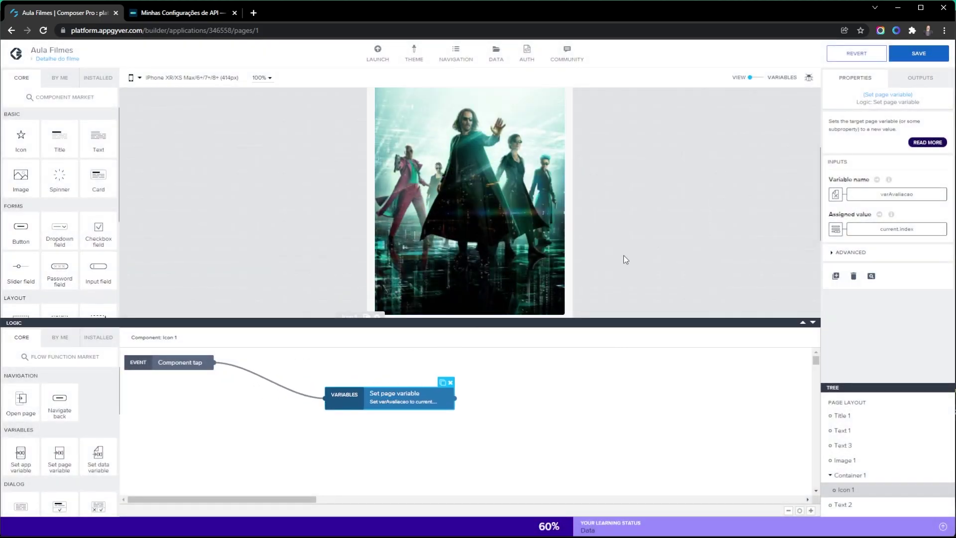
Enter the formula IF(repeated.current.index <=pageVars.estrelasContador, "star","star-o") as the star icon's icon name binding.
scroll(646, 215, "down", 2)
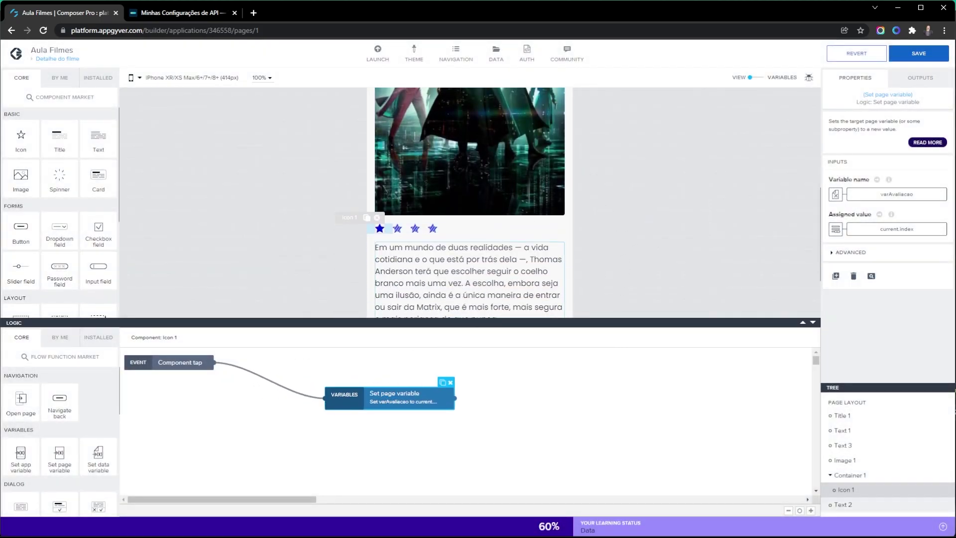
left_click(381, 232)
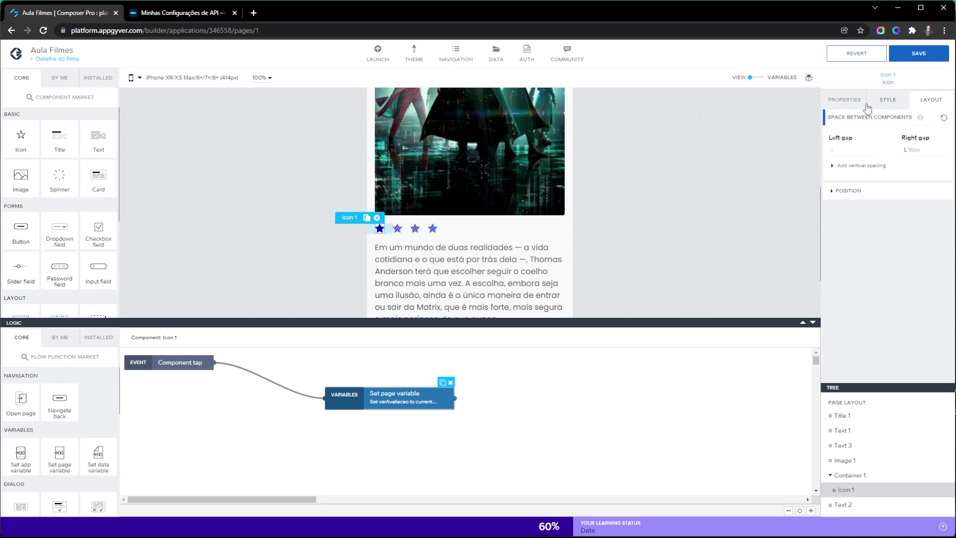
left_click(845, 101)
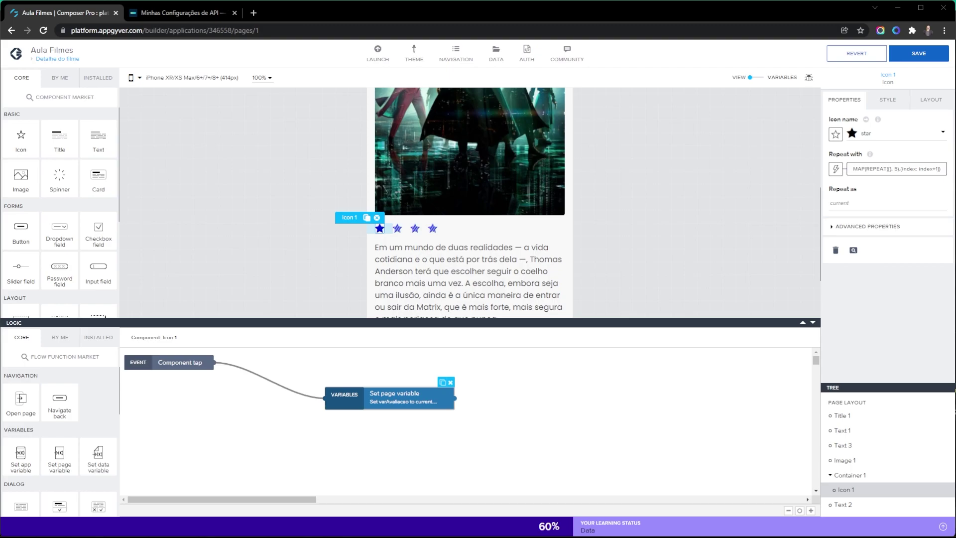
left_click(839, 140)
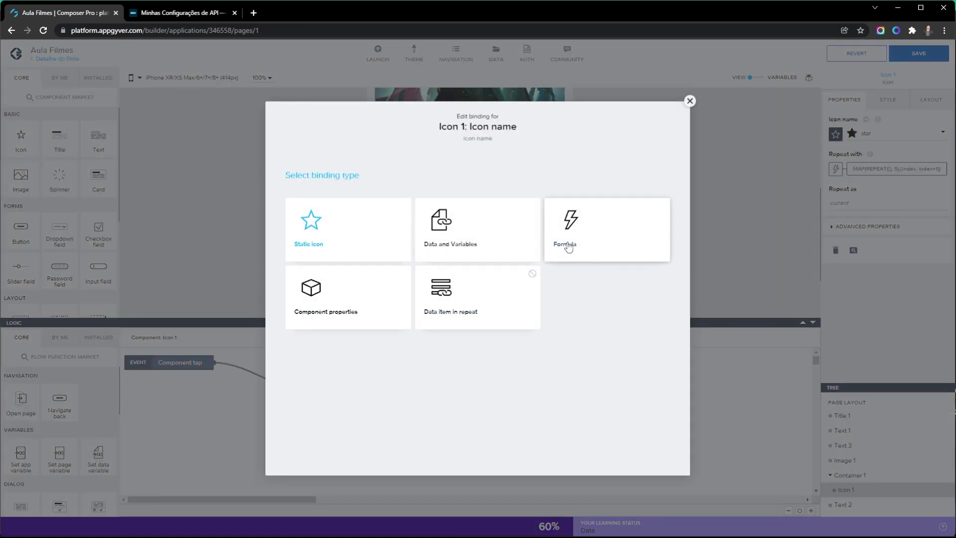
left_click(570, 241)
left_click(371, 262)
key("ctrl+a")
type("IF(repeated.current.index <=pageVars.estrelasContador, \"star\",\"star-o\")")
Highlight repeated.current.index in the icon name formula to examine the first part of the condition.
left_click(271, 204)
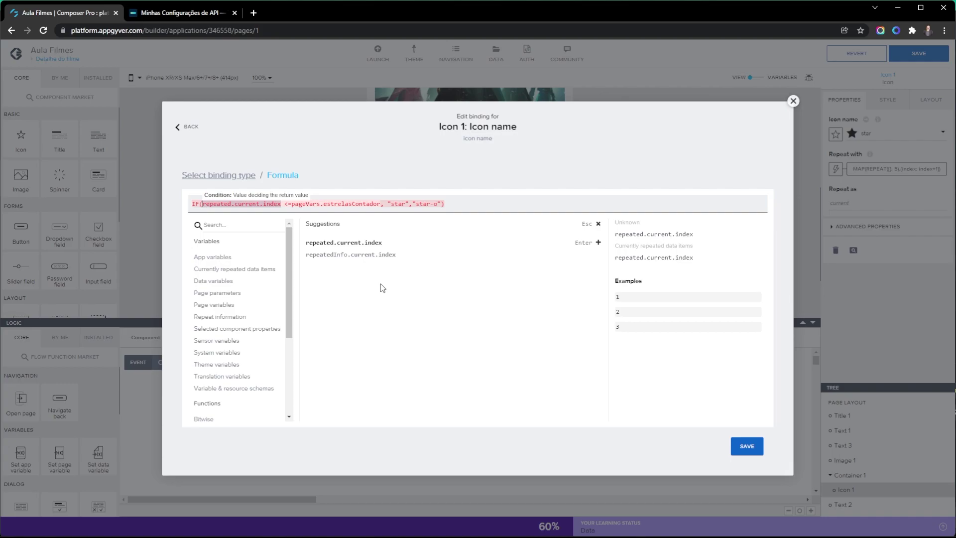
key("shift+Right")
key("shift+Right")
key("shift+Right")
key("shift+Right")
key("shift+Right")
key("shift+Right")
key("shift+Right")
key("shift+Right")
key("shift+Right")
key("shift+Right")
key("shift+Right")
key("shift+Right")
key("shift+Right")
key("shift+Right")
key("shift+Right")
key("shift+Right")
key("shift+Right")
key("shift+Right")
key("shift+Right")
key("shift+Right")
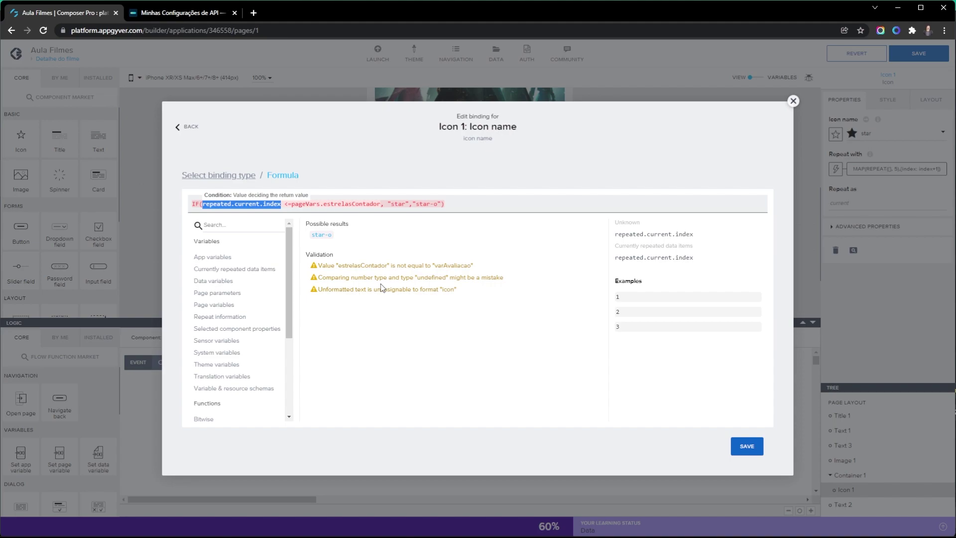
key("Right")
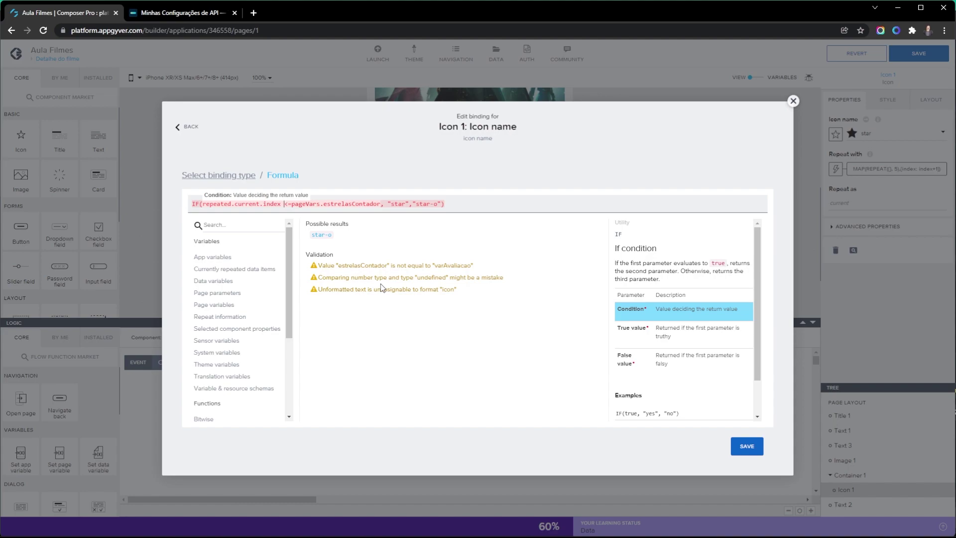
Replace estrelasContador with varAvaliacao in the icon name formula's condition.
key("Right")
key("Right")
key("Right")
key("Right")
key("Right")
key("shift+Right")
key("shift+Right")
key("shift+Right")
key("shift+Right")
key("shift+Right")
key("shift+Right")
key("shift+Right")
key("shift+Right")
key("shift+Right")
key("shift+Right")
key("shift+Right")
key("shift+Right")
key("shift+Right")
key("shift+Right")
key("shift+Right")
key("shift+Right")
key("shift+Right")
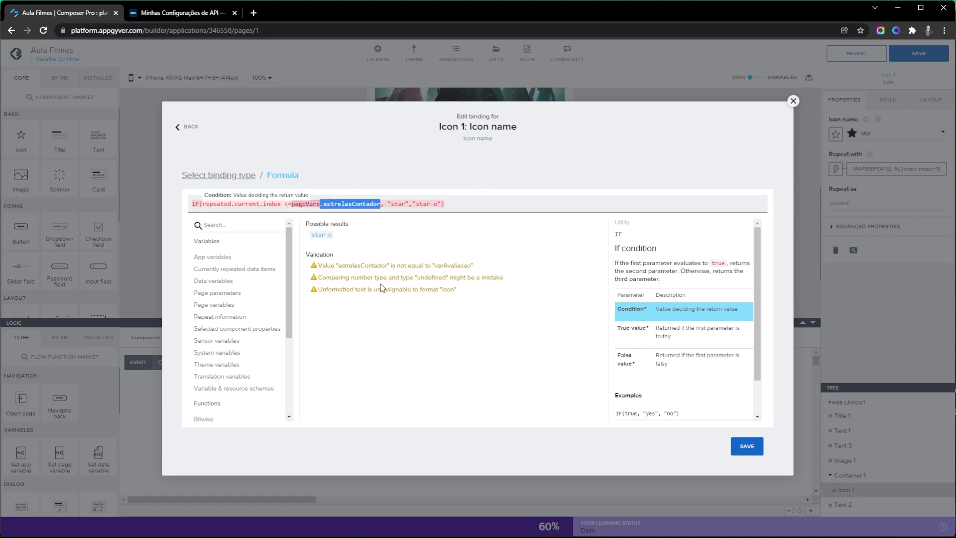
type(".varAvaliacao")
key("Right")
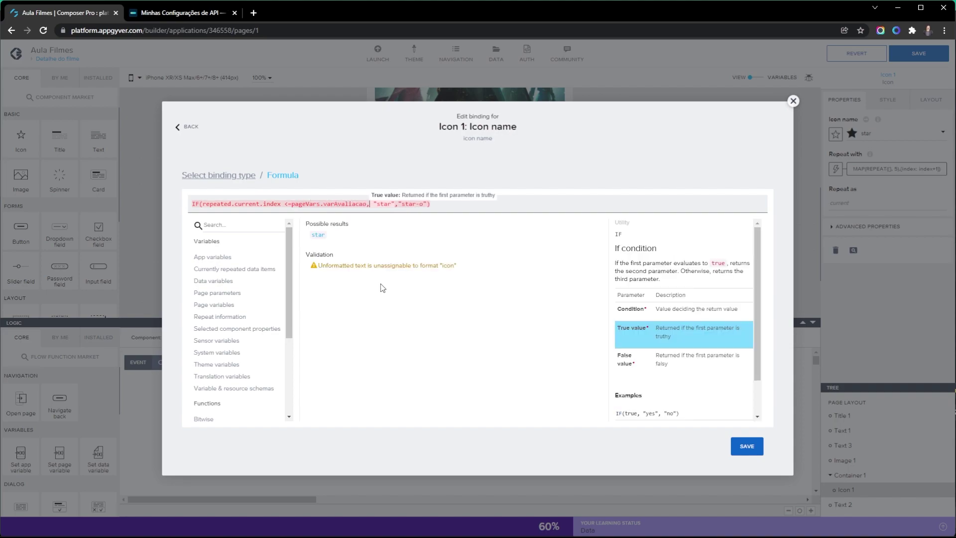
Review the "star" true value in the formula and save the icon name binding.
key("shift+Right")
key("shift+Right")
key("shift+Right")
key("shift+Right")
key("shift+Right")
key("shift+Right")
key("Right")
key("Right")
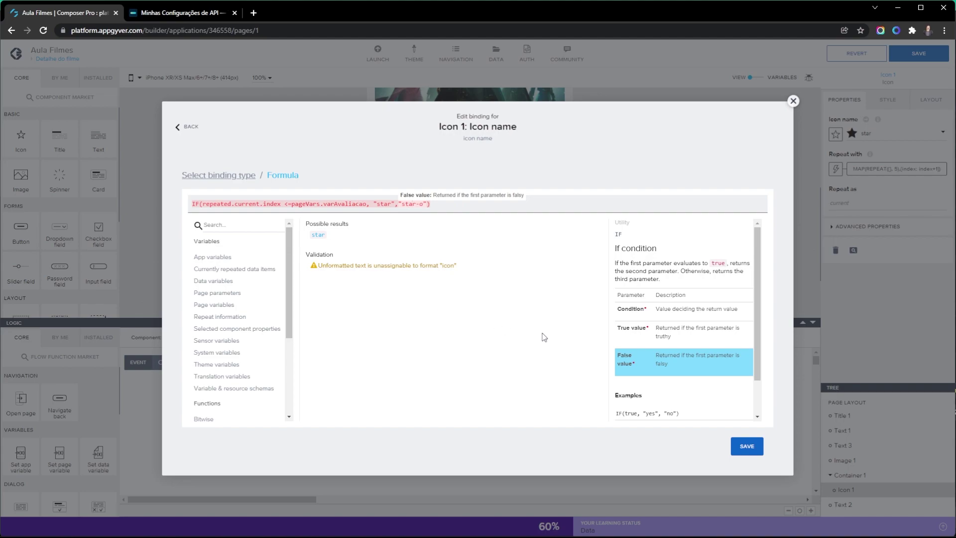
left_click(741, 446)
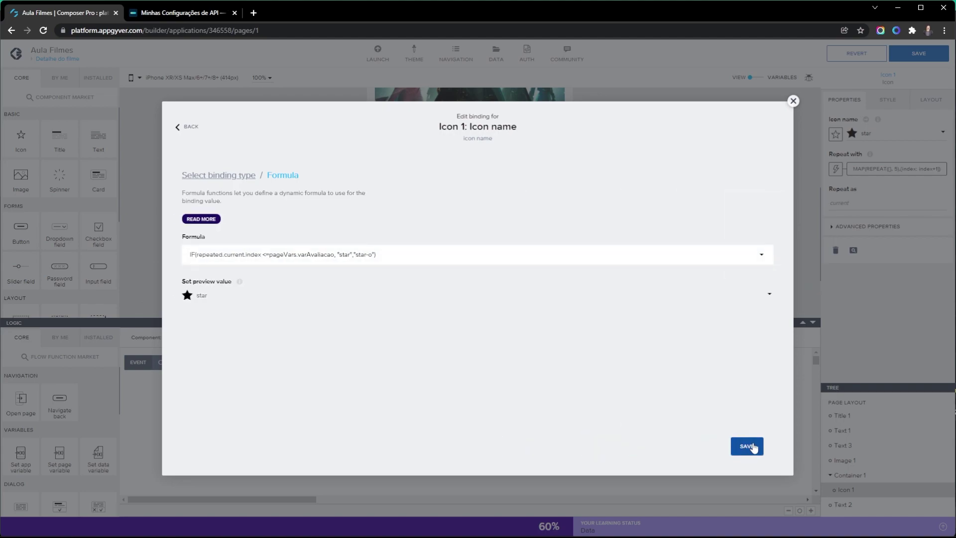
left_click(746, 446)
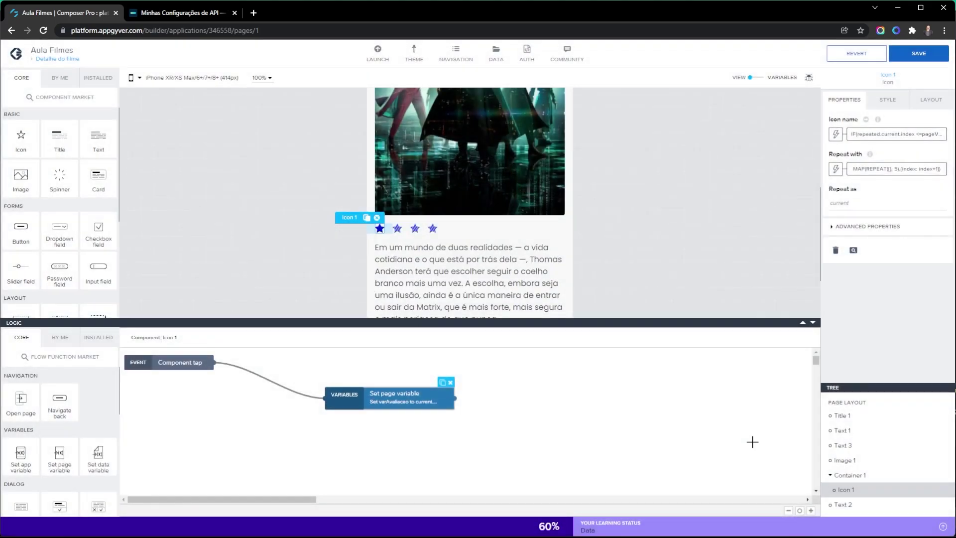
Switch to the BlueStacks preview, search for matrix and open the Matrix Resurrections detail page down to its stars.
key("alt+Tab")
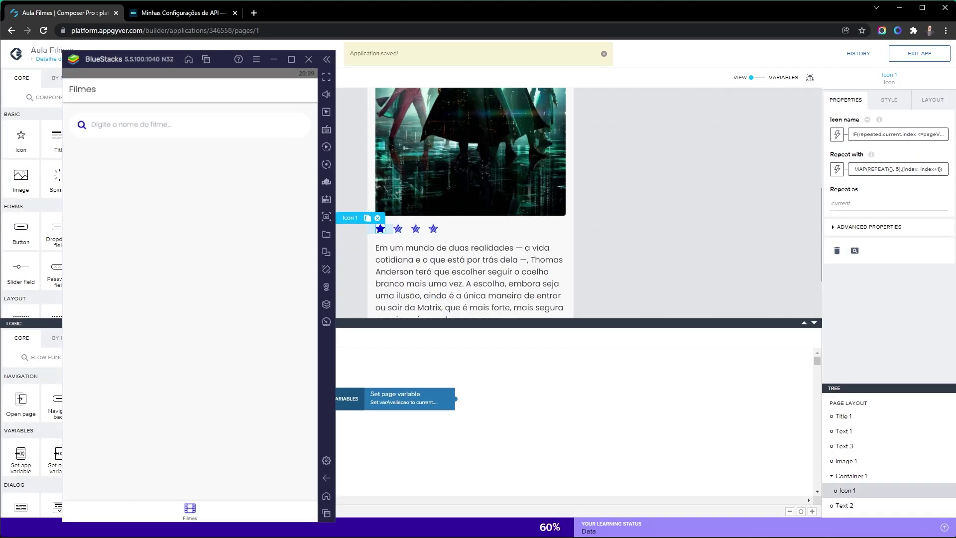
left_click(120, 126)
type("matrix")
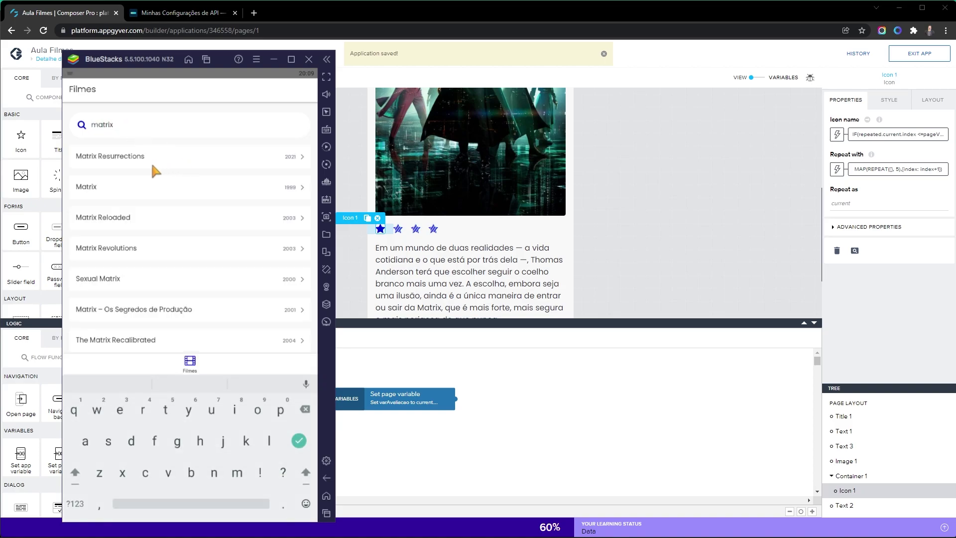
left_click(127, 158)
scroll(141, 250, "down", 2)
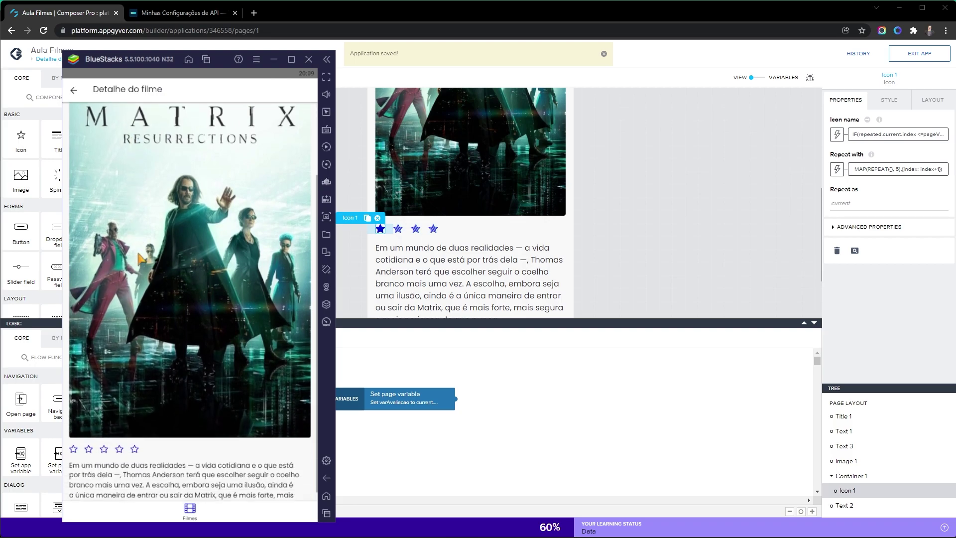
Test the rating control by choosing different stars from the first to the fourth, and return to the film list.
left_click(89, 448)
left_click(103, 448)
left_click(74, 449)
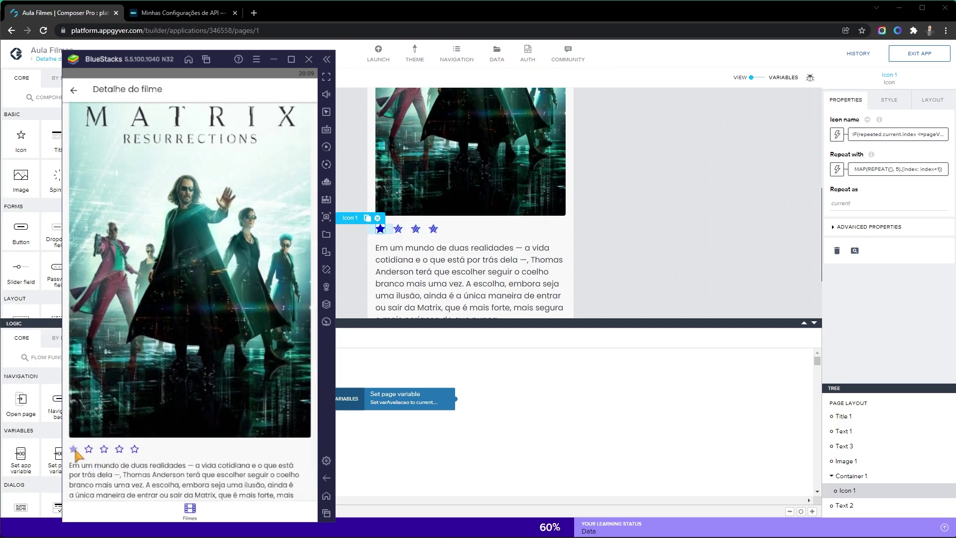
left_click(88, 449)
left_click(103, 448)
left_click(119, 449)
left_click(73, 90)
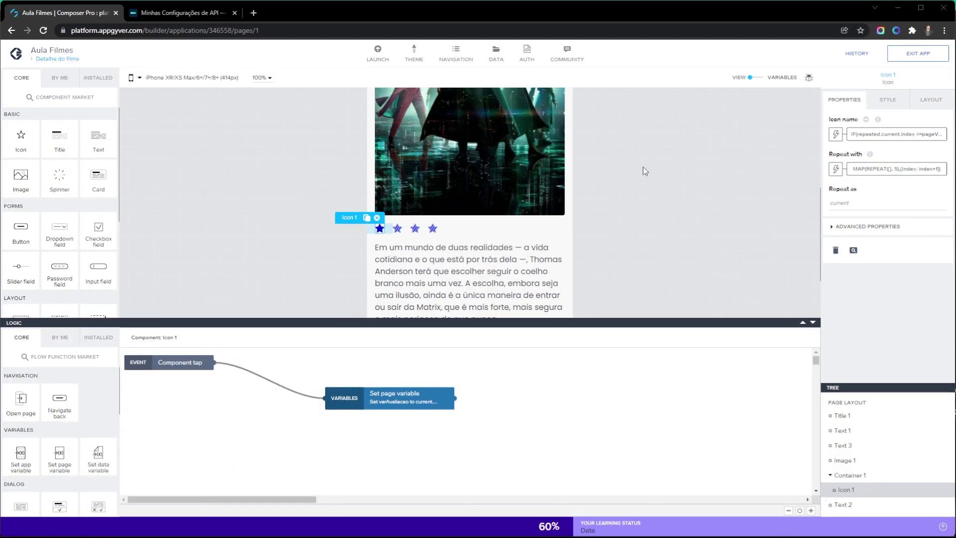
Create an on-device storage data resource in the AppGyver project with the resource ID avaliacao.
scroll(626, 145, "up", 5)
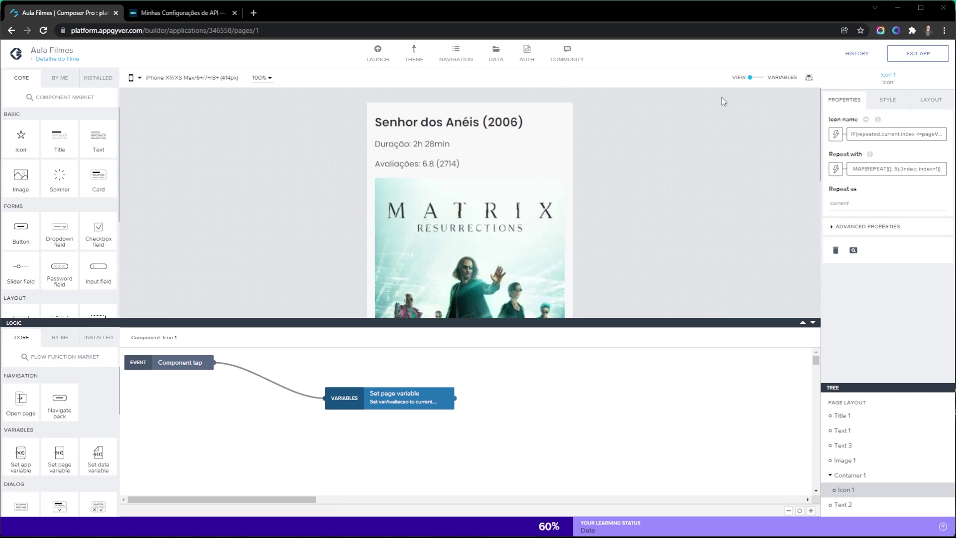
left_click(496, 54)
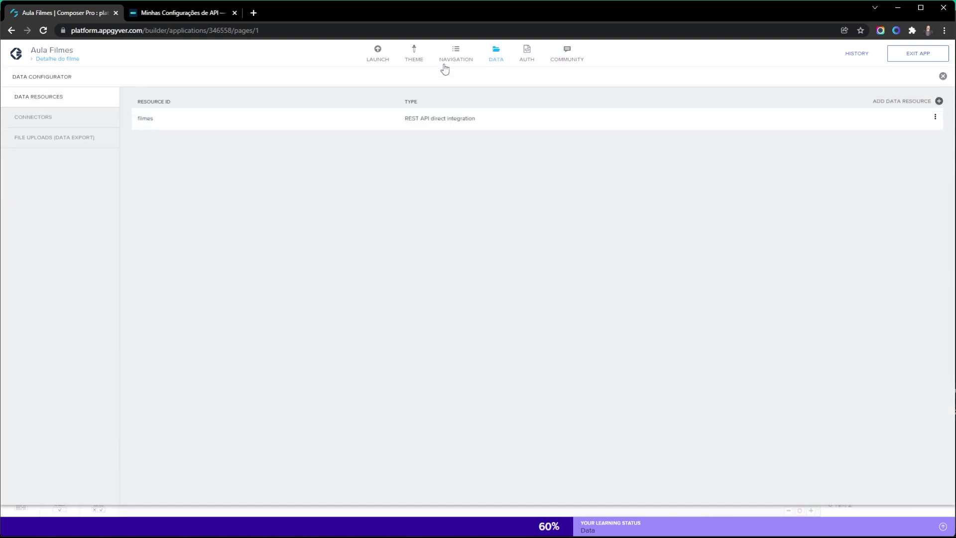
left_click(940, 101)
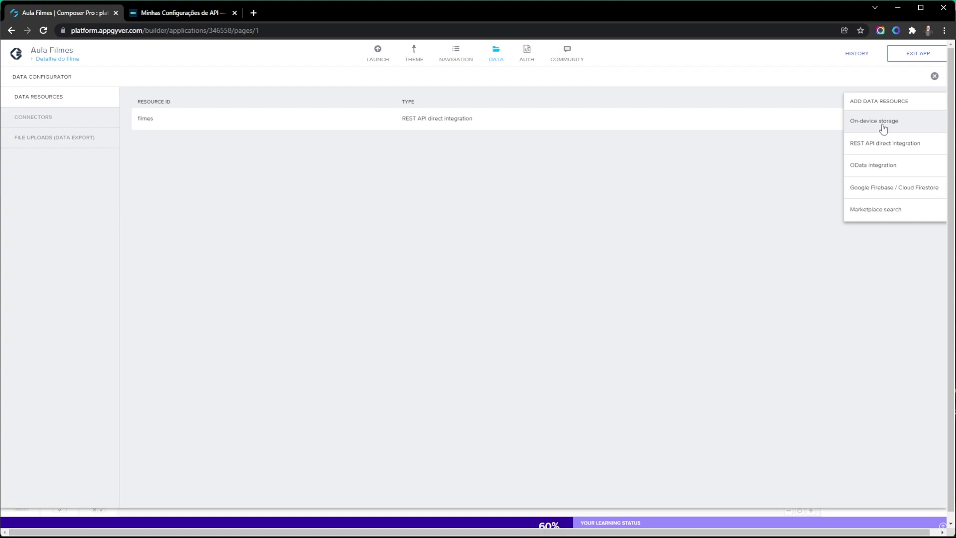
left_click(882, 128)
left_click(346, 185)
type("avaliacao")
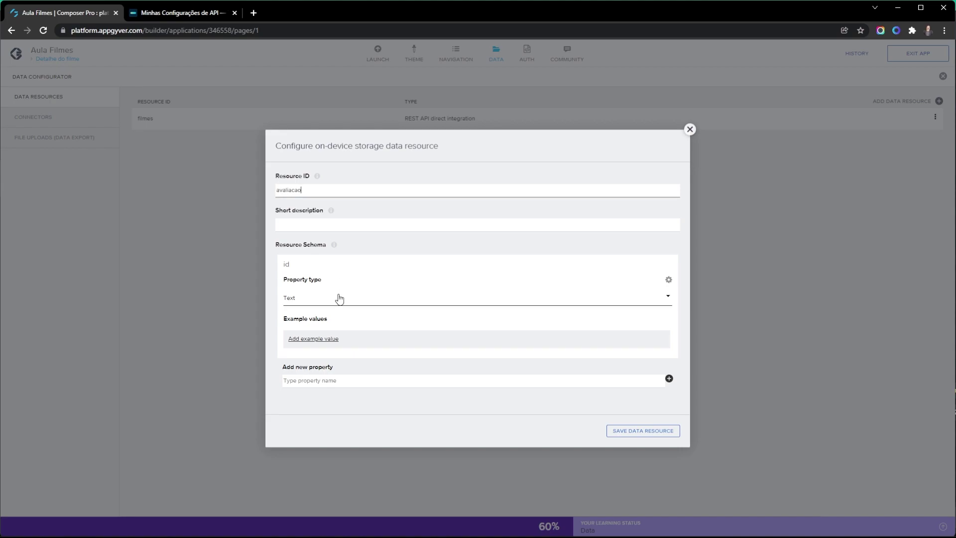
Add the properties idFilme and avaliacao to the resource schema.
left_click(345, 382)
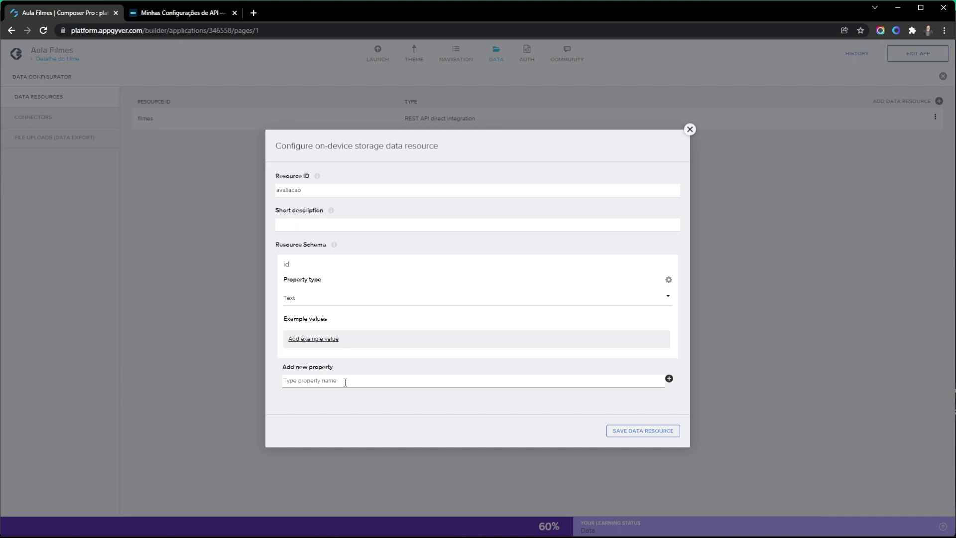
type("idFilme")
left_click(668, 378)
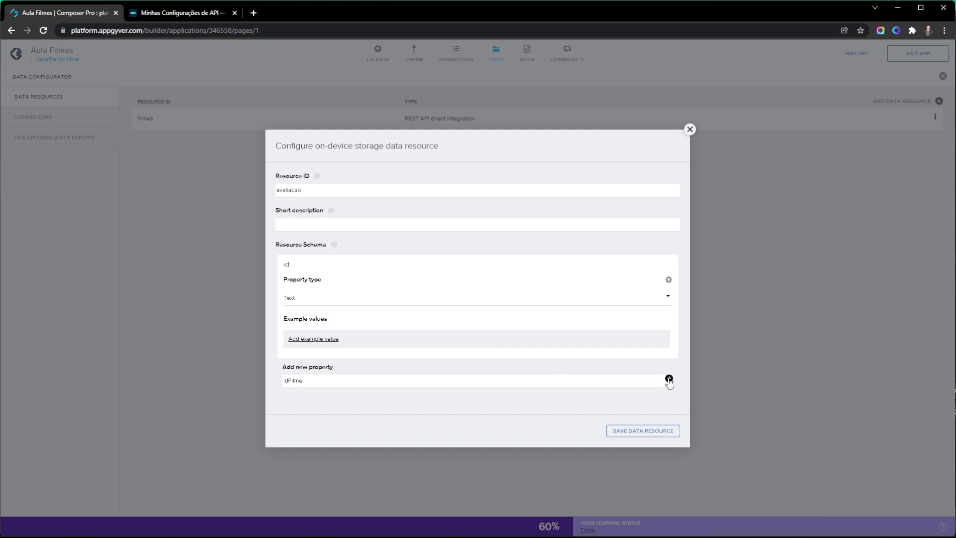
scroll(664, 381, "down", 3)
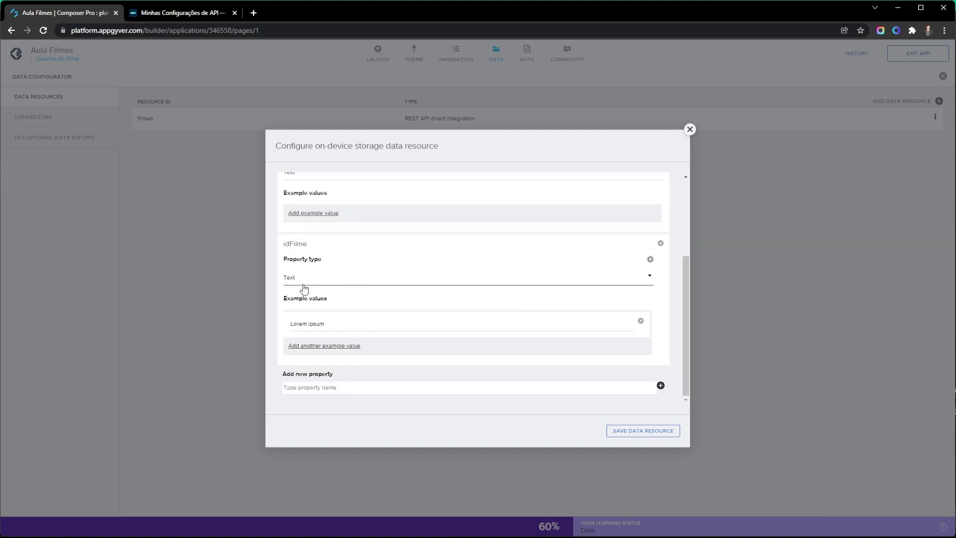
left_click(326, 387)
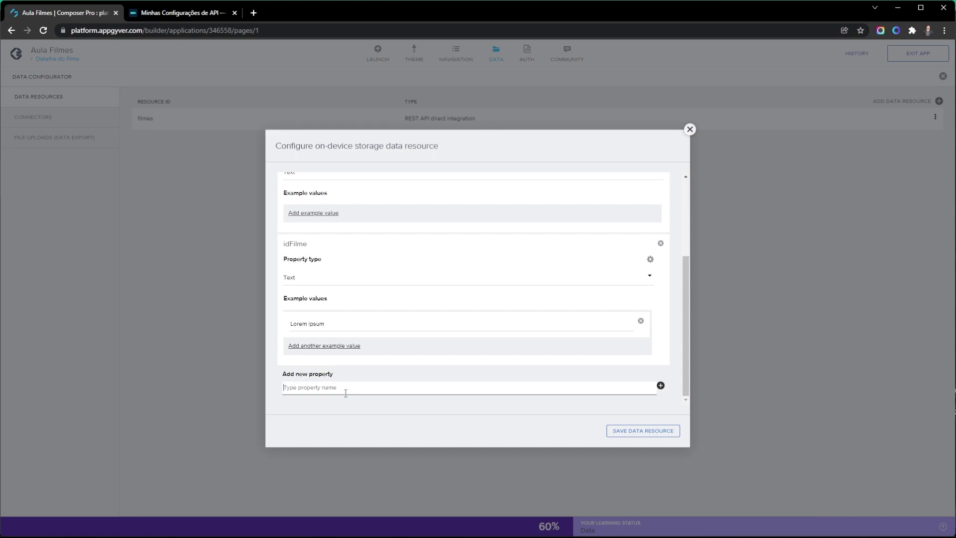
type("avaliazao")
left_click(660, 386)
scroll(572, 337, "down", 3)
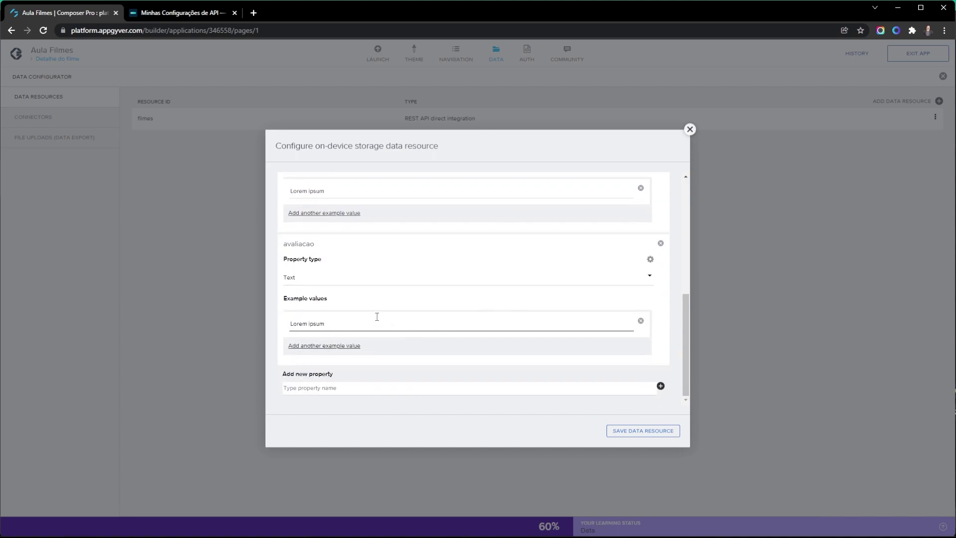
Set the avaliacao property's type to Number, and save the data resource and the application.
left_click(319, 278)
left_click(324, 304)
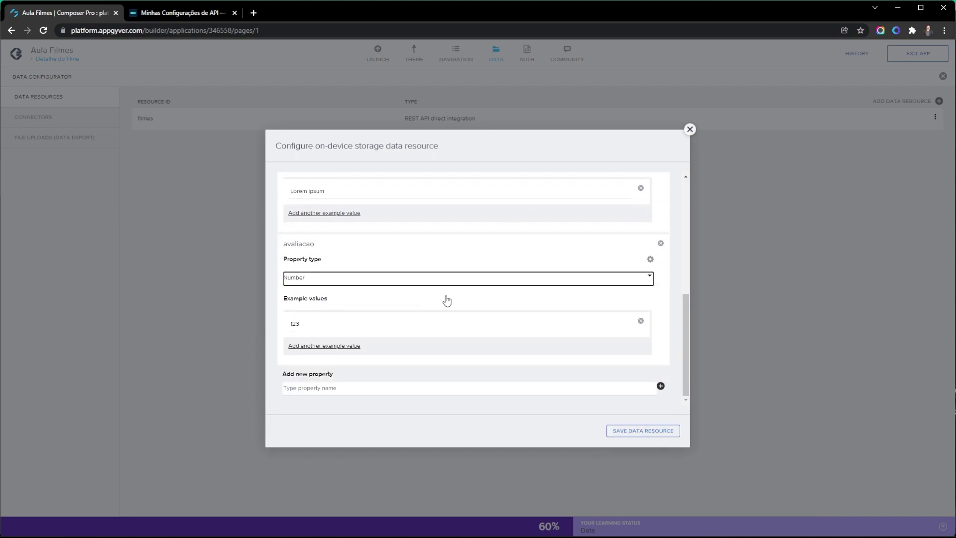
left_click(631, 433)
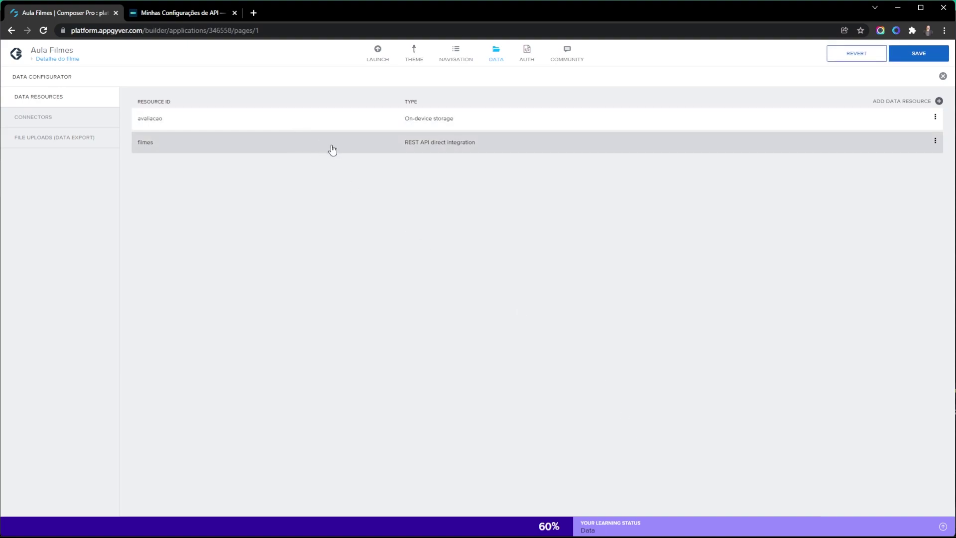
left_click(917, 55)
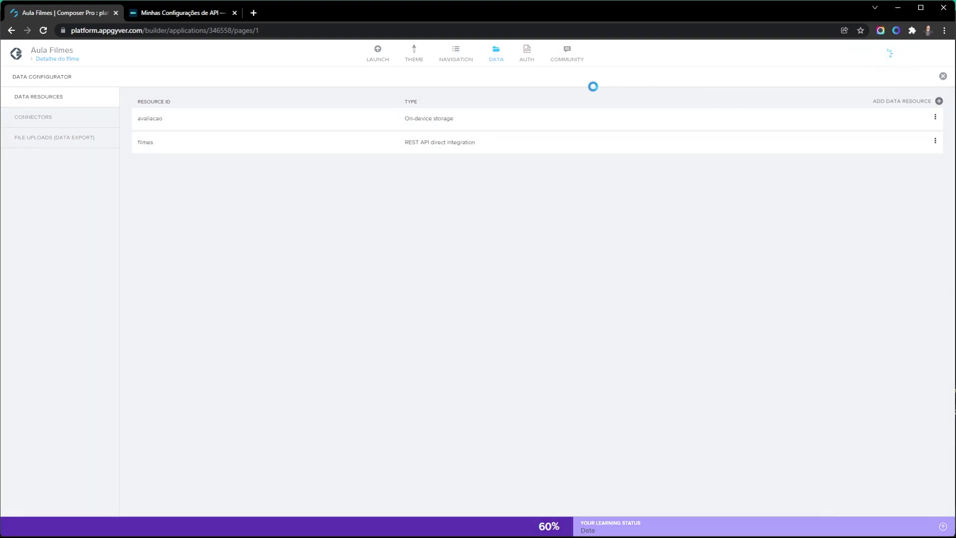
Add a data variable from the avaliacao resource to the Detalhe do filme page.
left_click(602, 54)
left_click(497, 60)
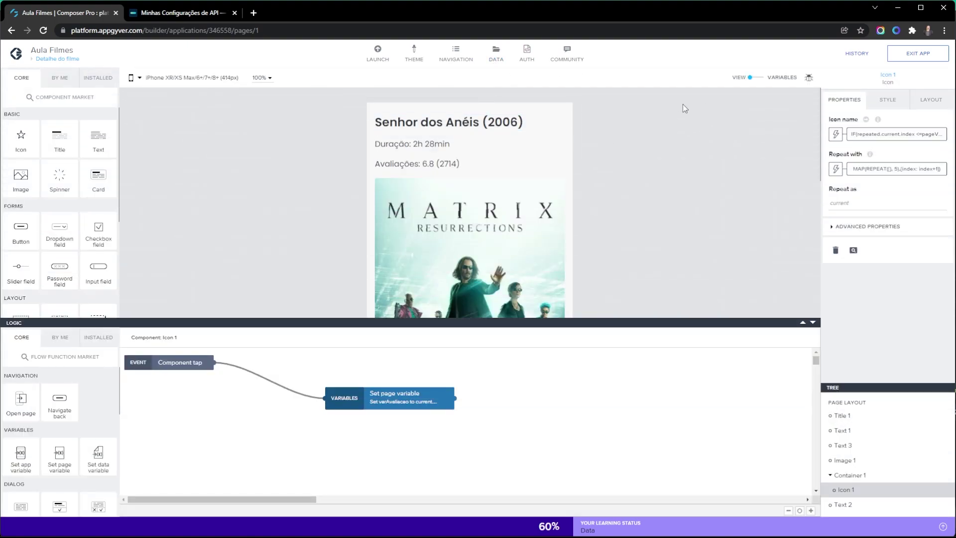
left_click(777, 79)
left_click(47, 158)
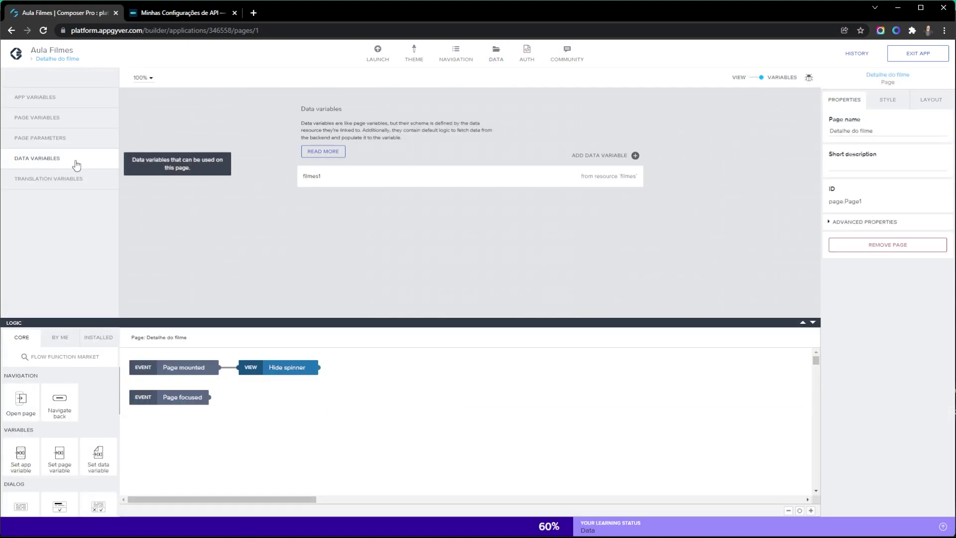
left_click(635, 155)
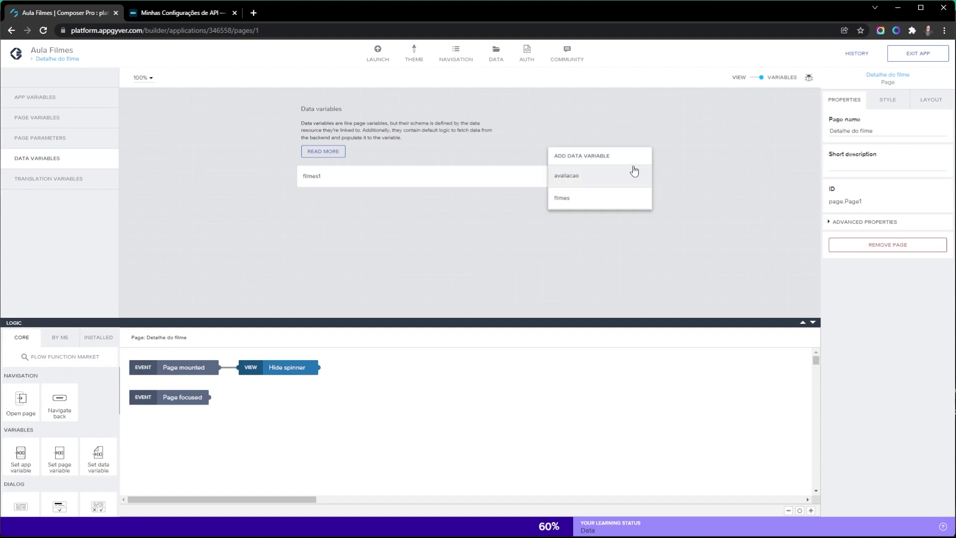
left_click(614, 182)
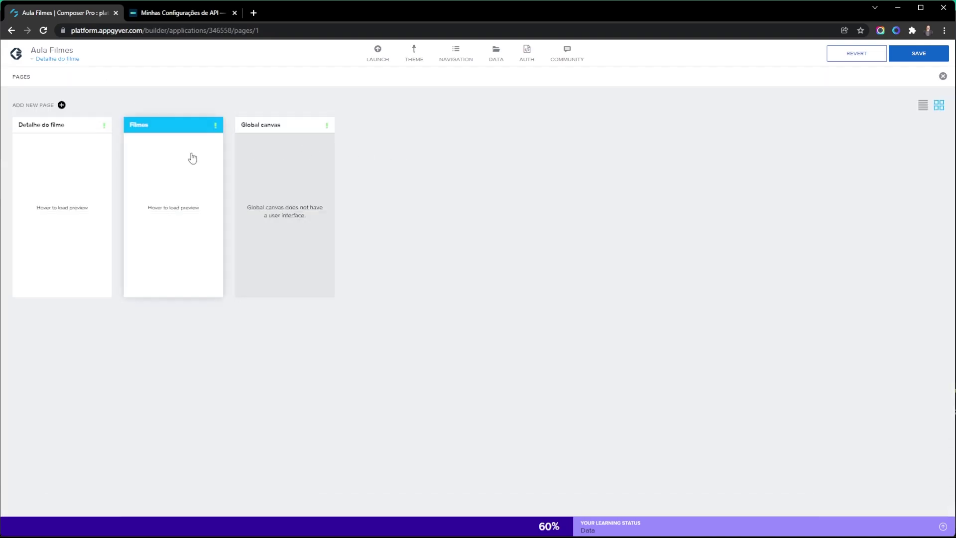
Open the star icon's logic in the page view and move its Set page variable node closer to the Component tap event.
left_click(500, 63)
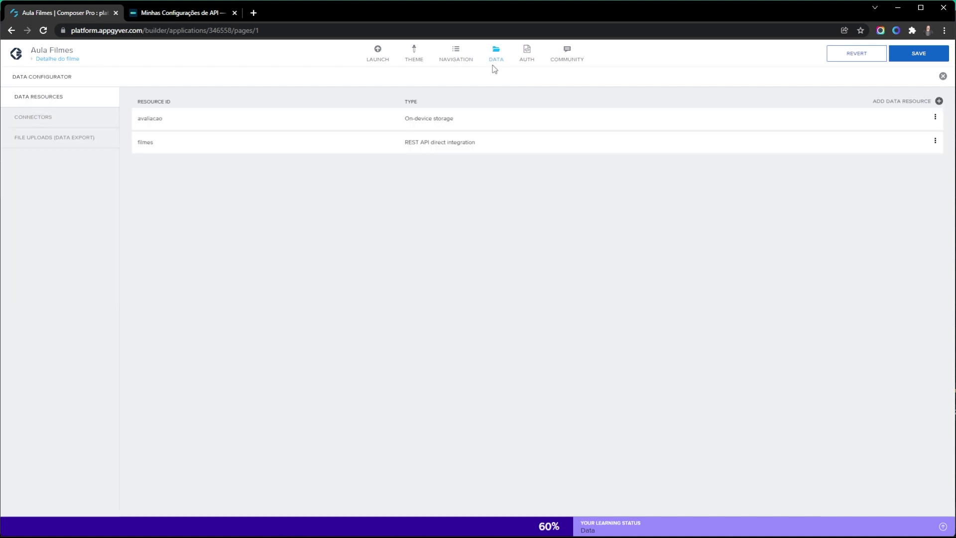
left_click(501, 63)
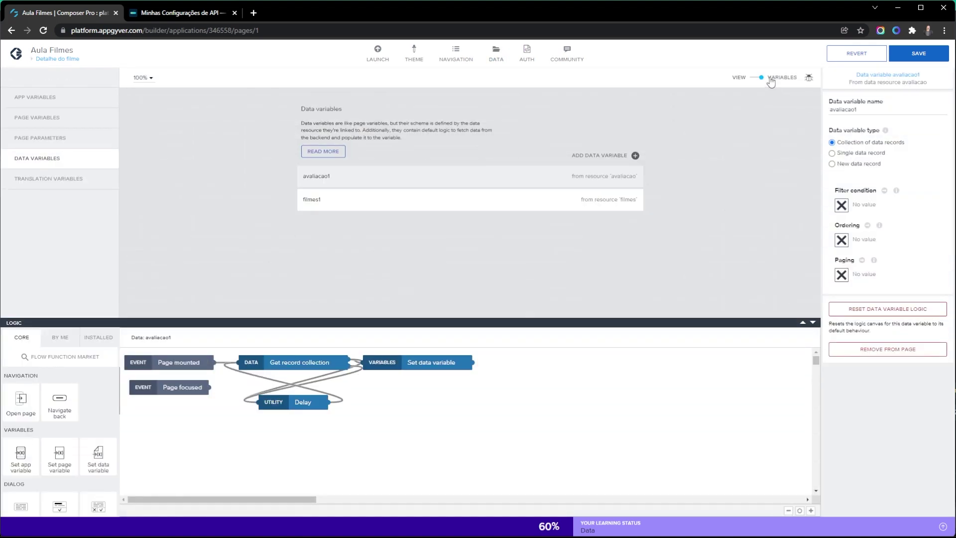
left_click(768, 77)
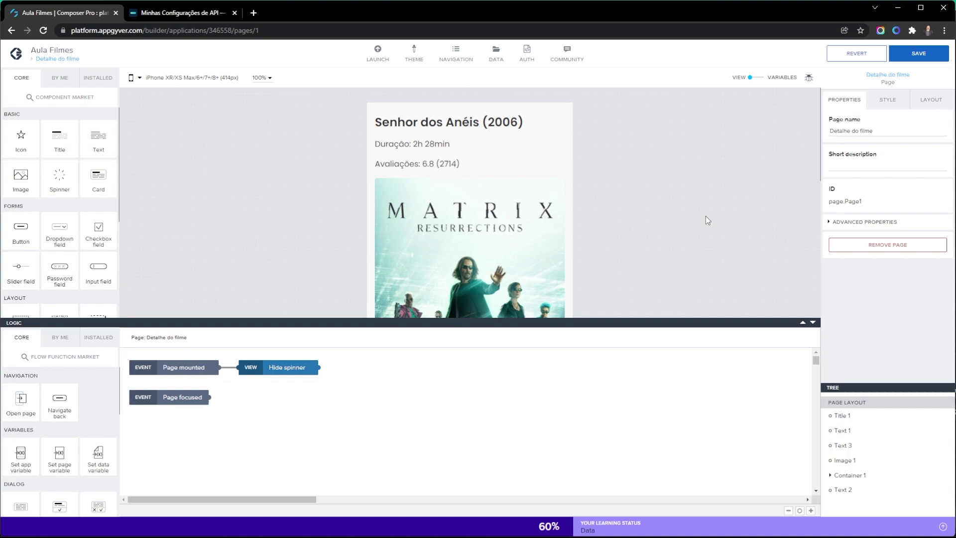
scroll(440, 238, "down", 6)
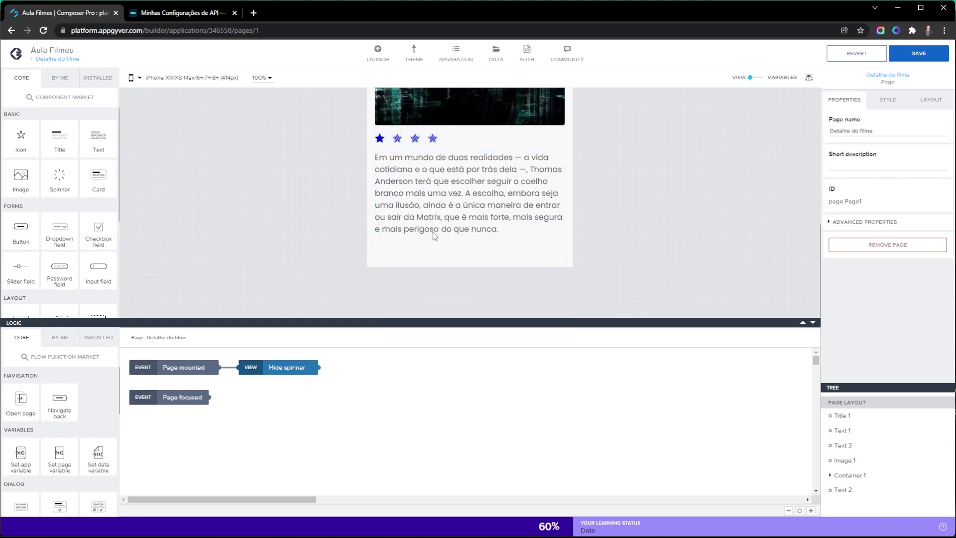
left_click(380, 139)
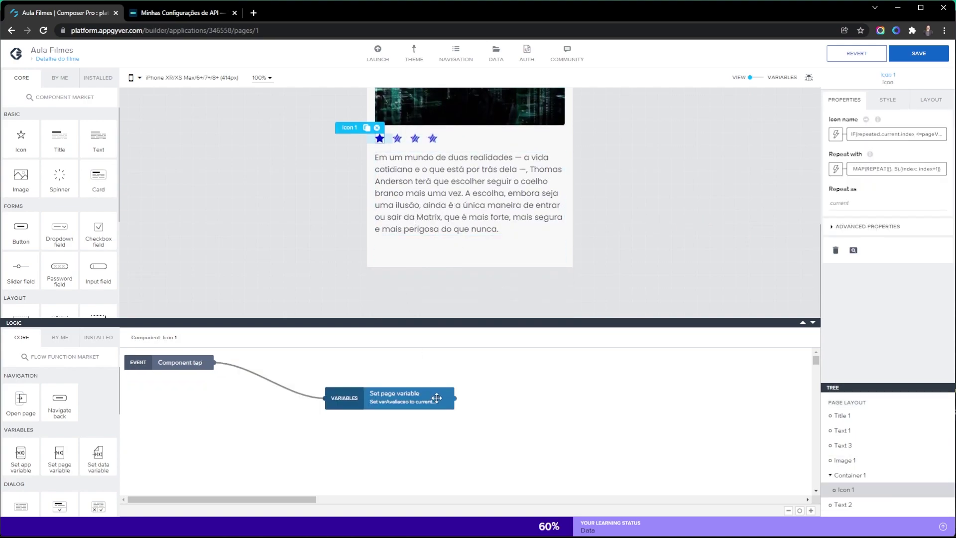
left_click(408, 400)
left_click_drag(407, 400, 345, 387)
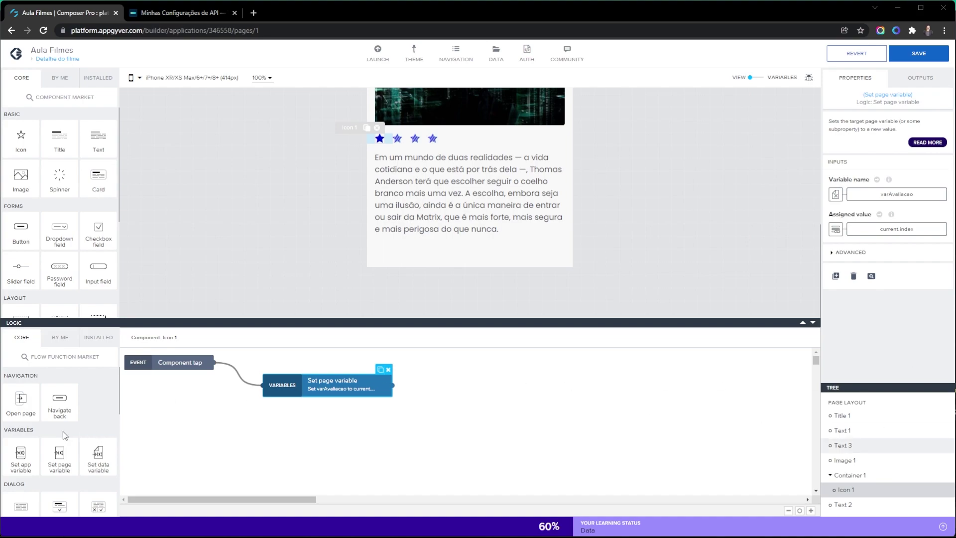
Add an If condition node to the star icon's logic and connect it after the Set page variable node.
scroll(63, 431, "down", 4)
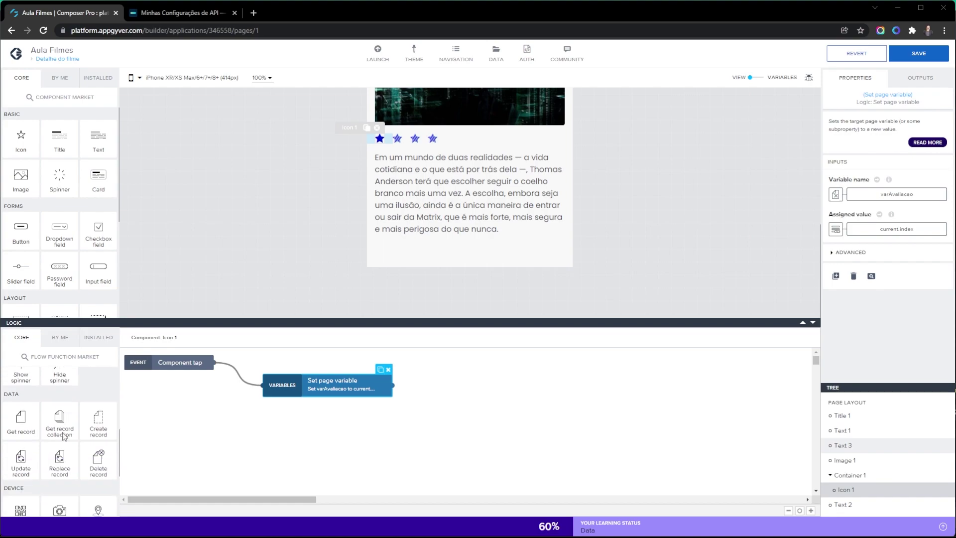
scroll(62, 433, "down", 2)
left_click_drag(60, 466, 510, 383)
left_click_drag(393, 385, 471, 382)
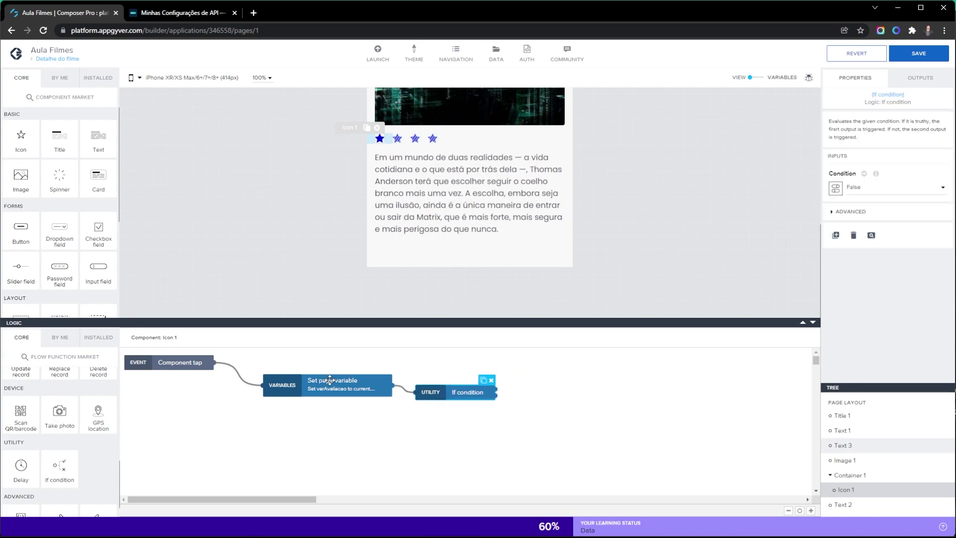
left_click_drag(332, 379, 301, 387)
left_click_drag(431, 394, 423, 398)
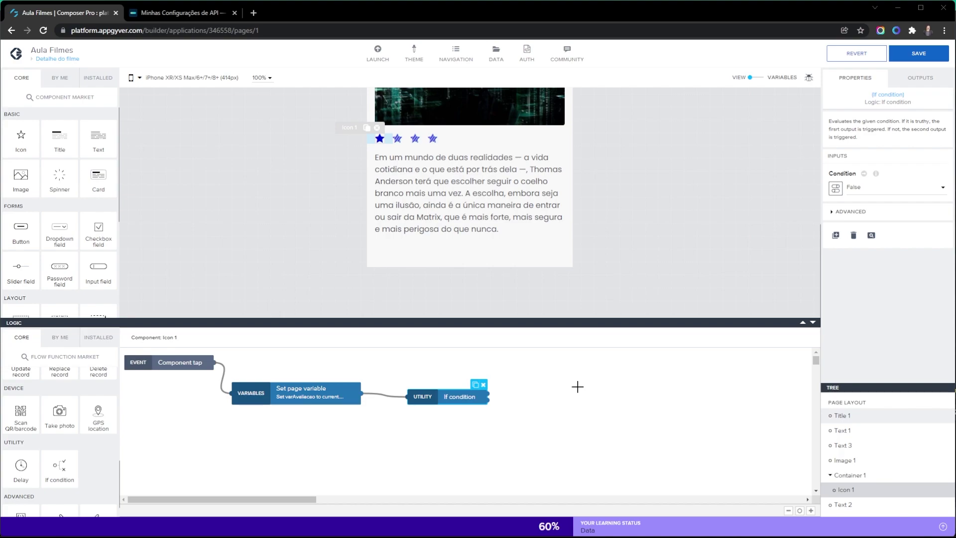
Set the If condition's condition to the formula IS_EMPTY(data.avaliacao1).
left_click(835, 187)
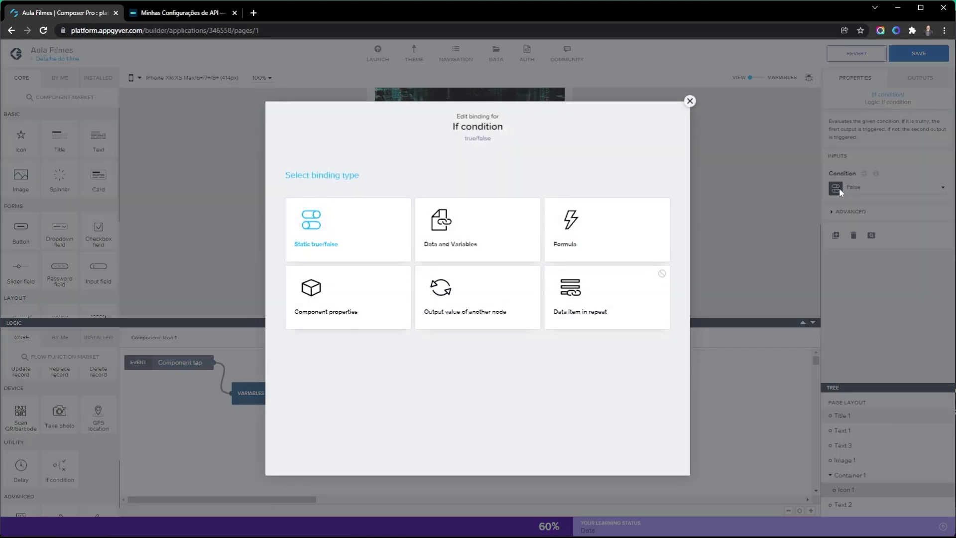
left_click(595, 258)
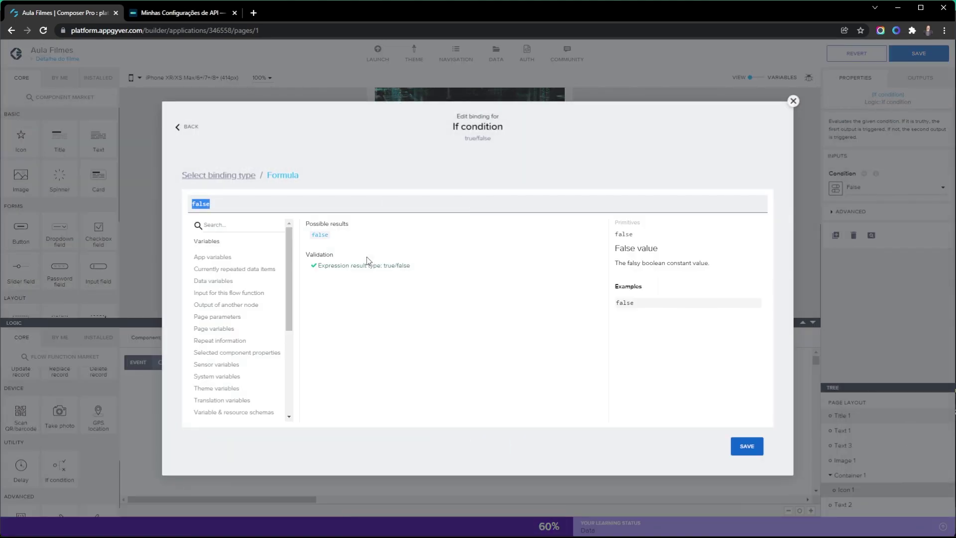
type("IS_EMPTY(data.avaliacao1)")
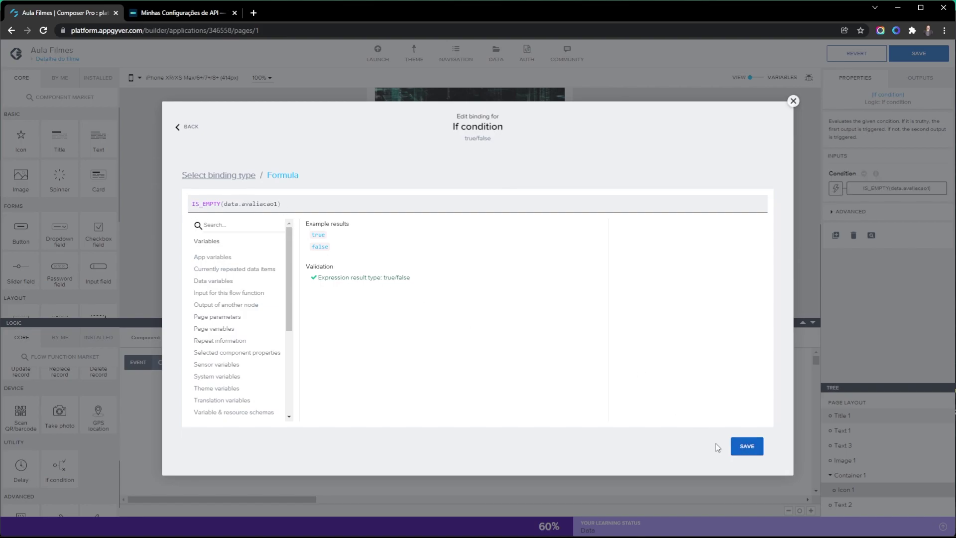
left_click(745, 447)
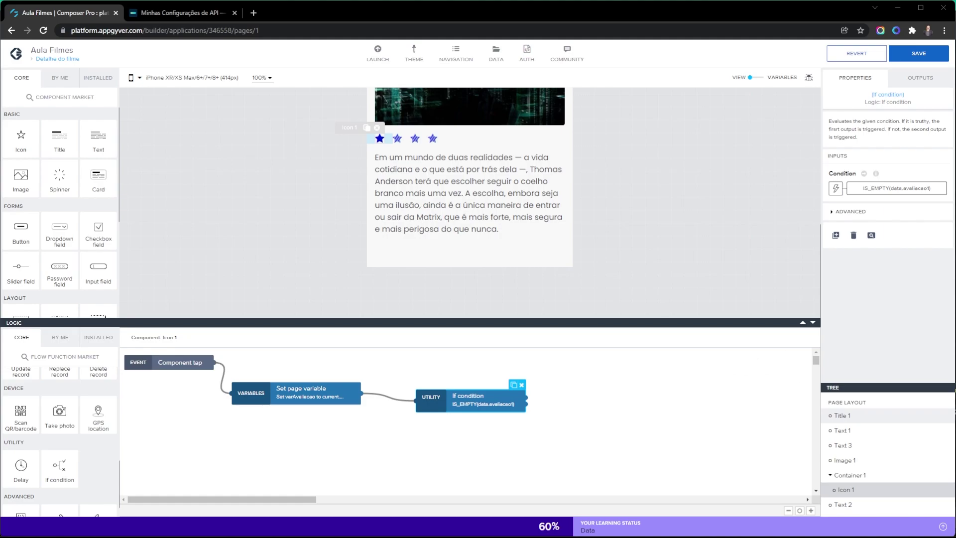
Connect a Create record node to the If condition's first output and an Update record node to its second output.
scroll(63, 408, "up", 5)
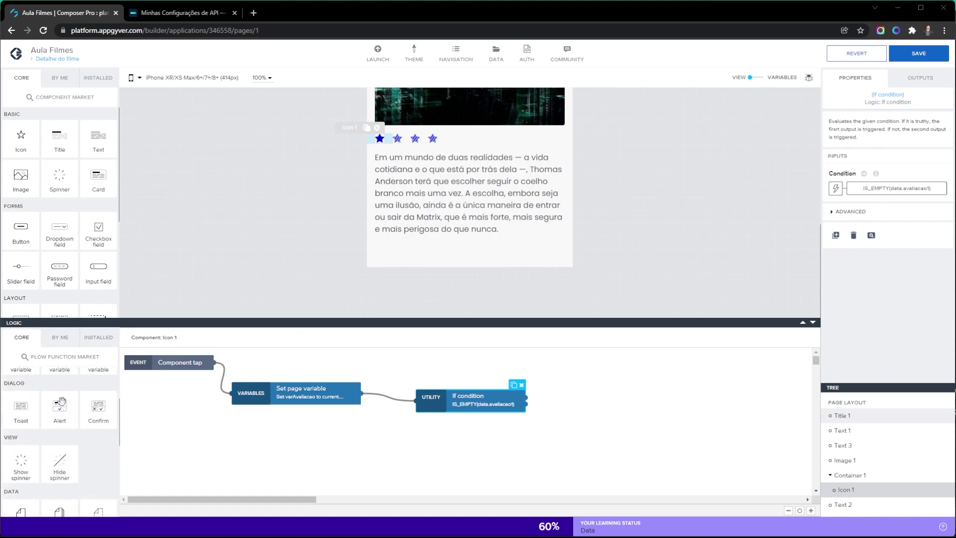
scroll(62, 408, "down", 5)
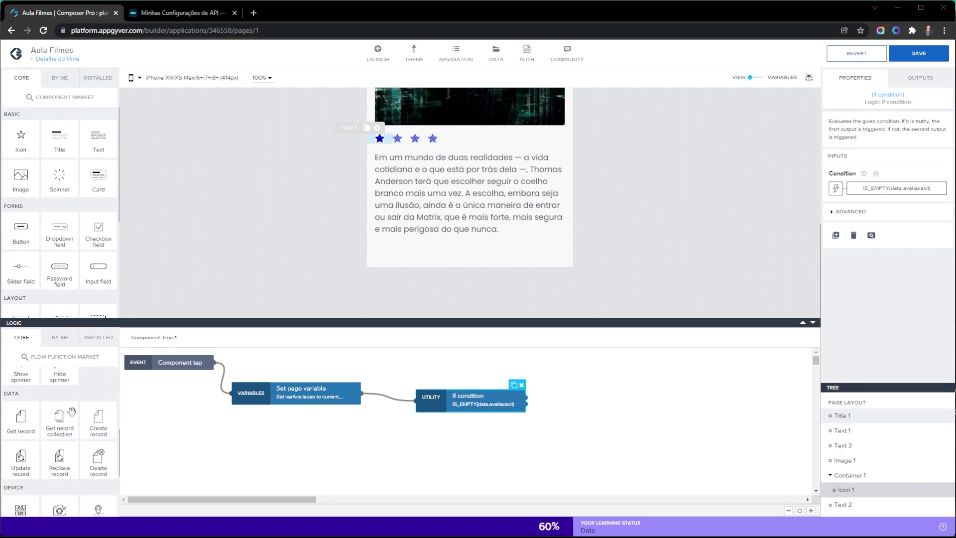
left_click_drag(99, 421, 611, 373)
left_click_drag(522, 401, 569, 373)
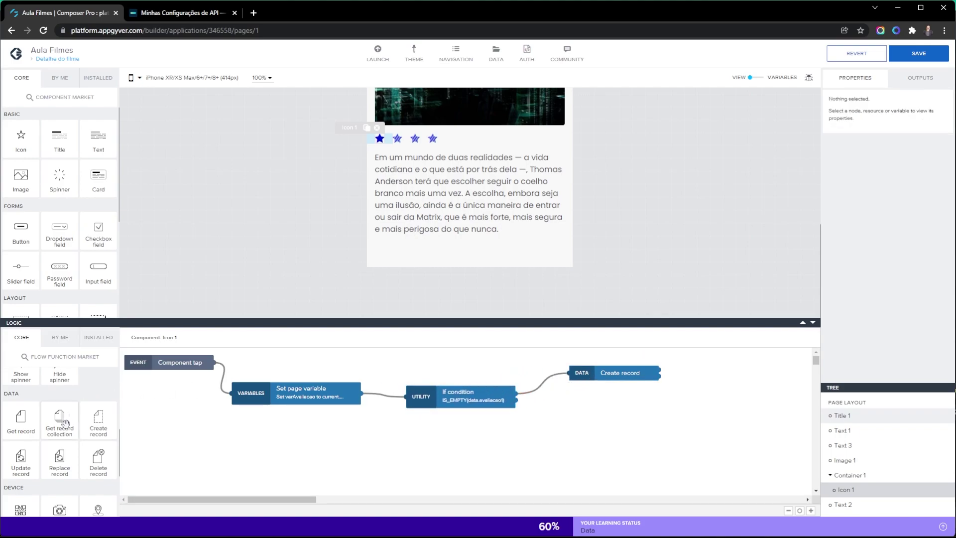
left_click_drag(29, 462, 608, 431)
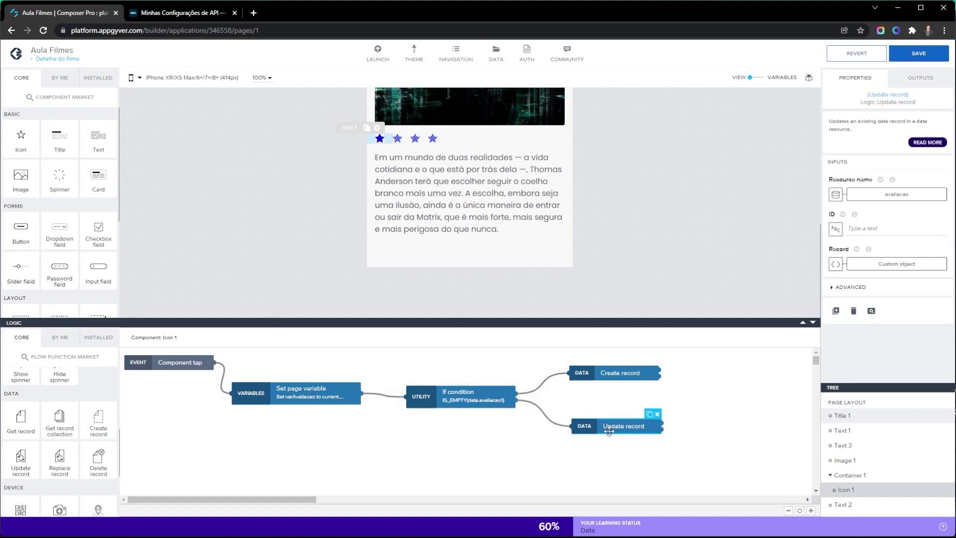
Bind idFilme in the Create record node's custom object to the page parameter id.
left_click_drag(643, 382, 643, 385)
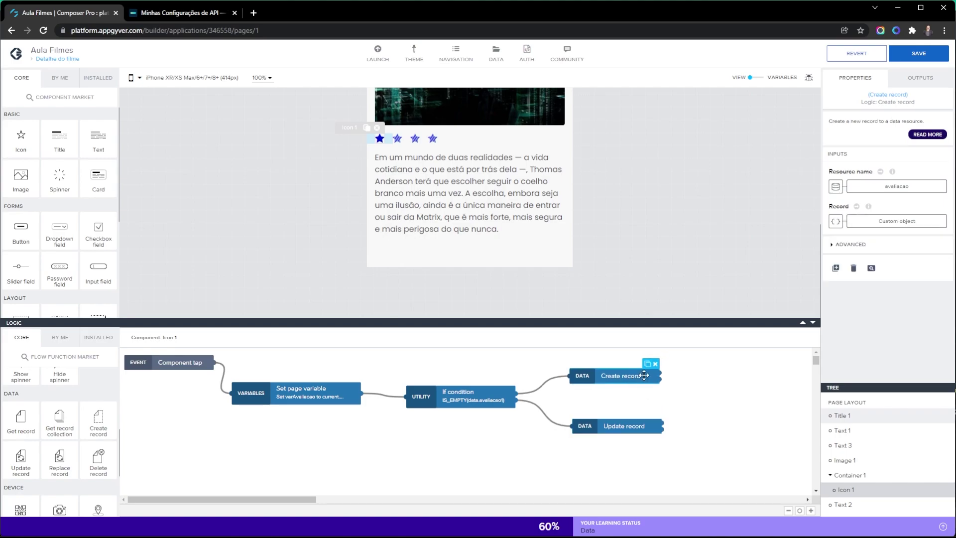
left_click(836, 221)
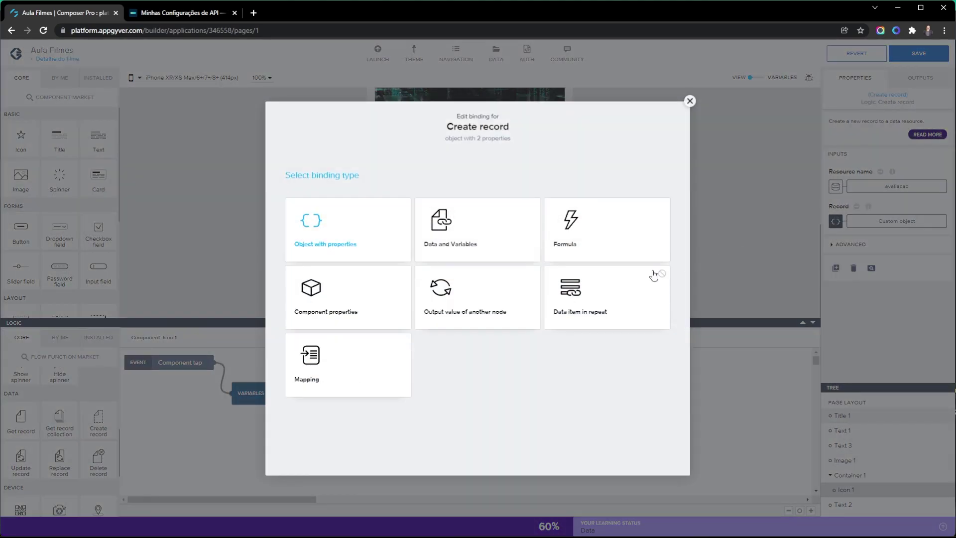
left_click(371, 243)
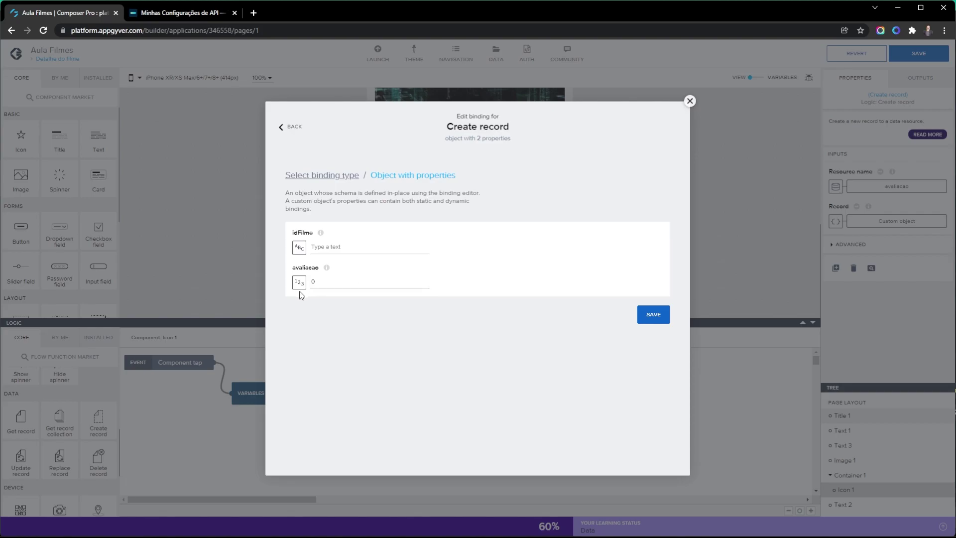
left_click(299, 247)
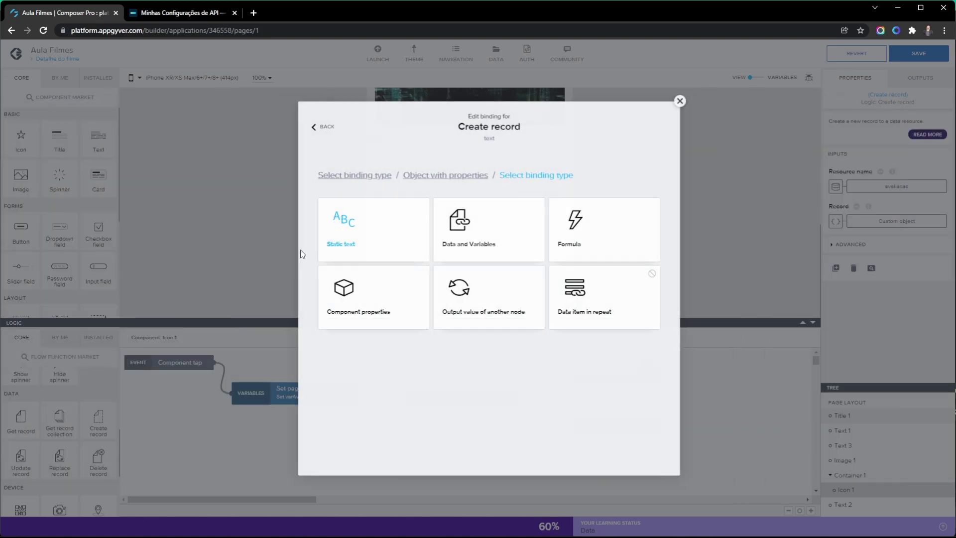
left_click(484, 245)
left_click(568, 262)
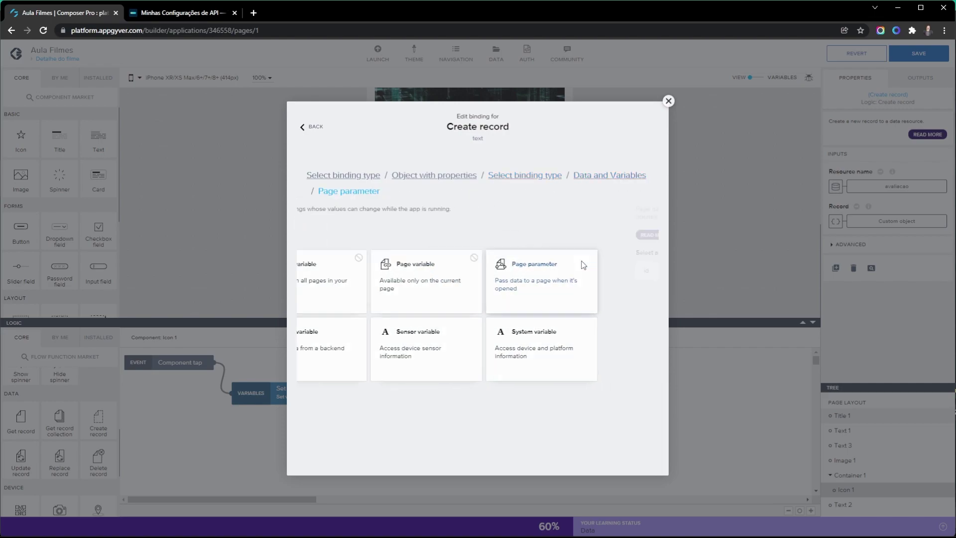
left_click(631, 307)
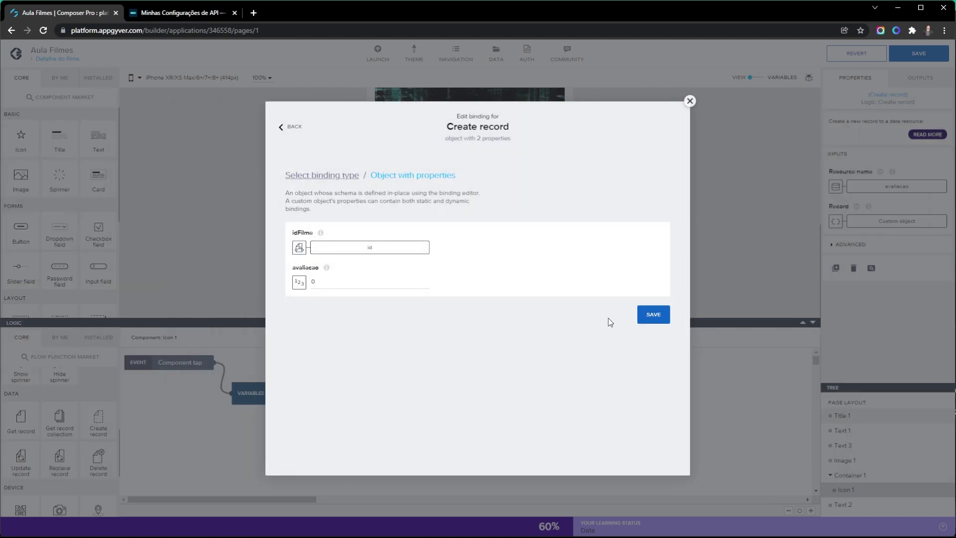
Bind avaliacao in the Create record object to the page variable varAvaliacao, and save the record binding.
left_click(299, 281)
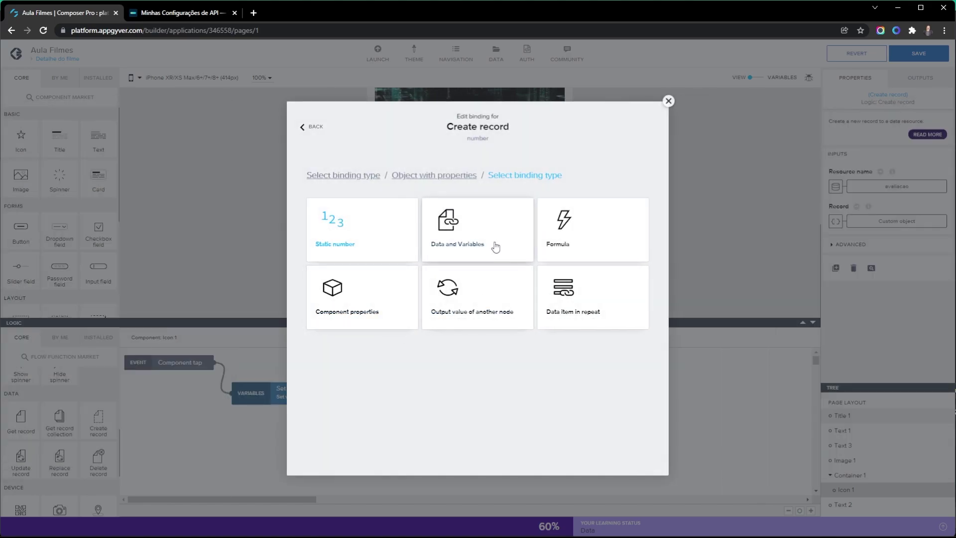
left_click(495, 249)
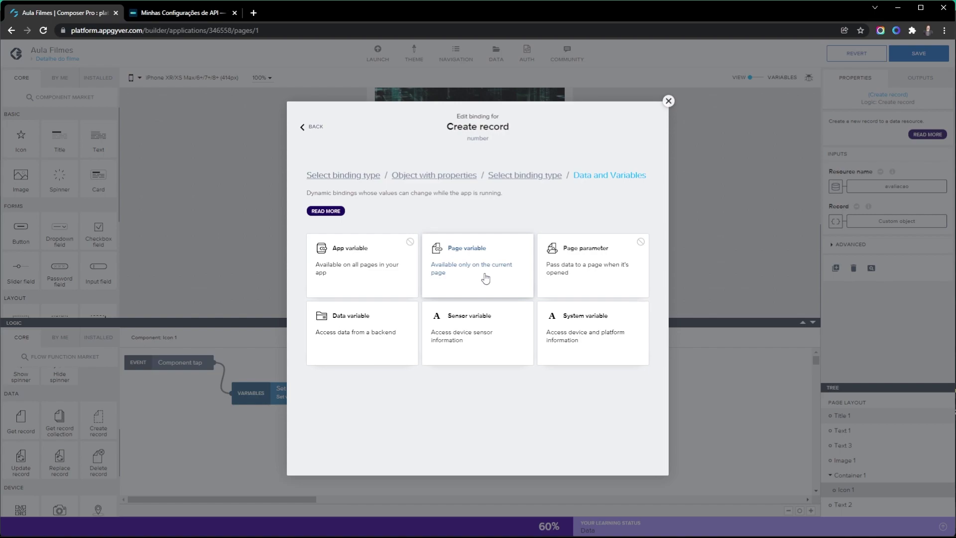
left_click(485, 278)
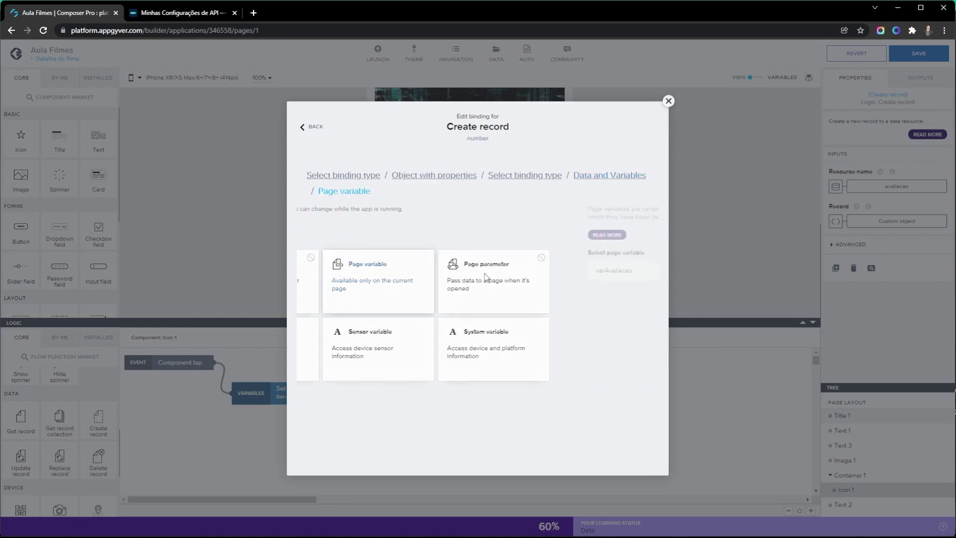
left_click(630, 307)
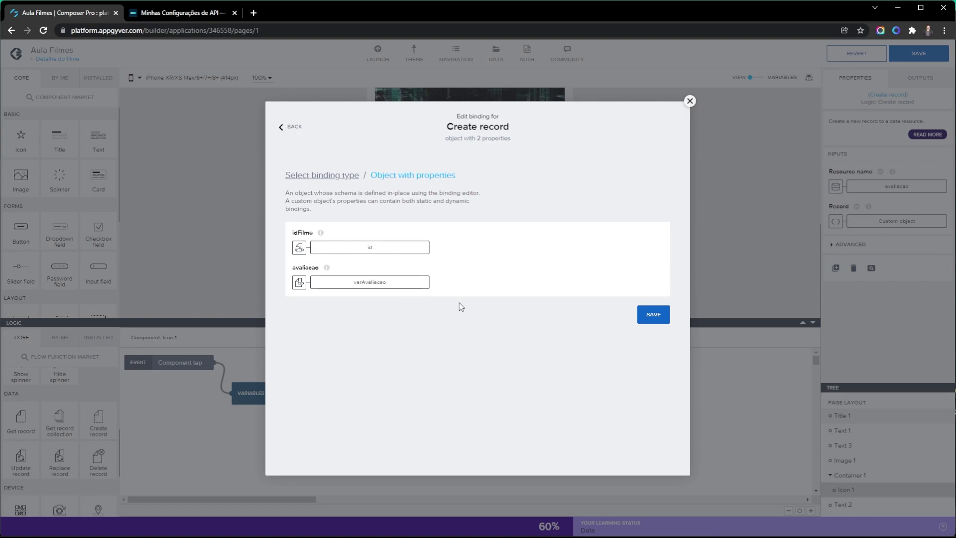
left_click(655, 316)
For the Update record node, enter the formula LOOKUP(PICK_ITEM(data.avaliacao1, 0), "id") as the ID binding.
left_click(597, 426)
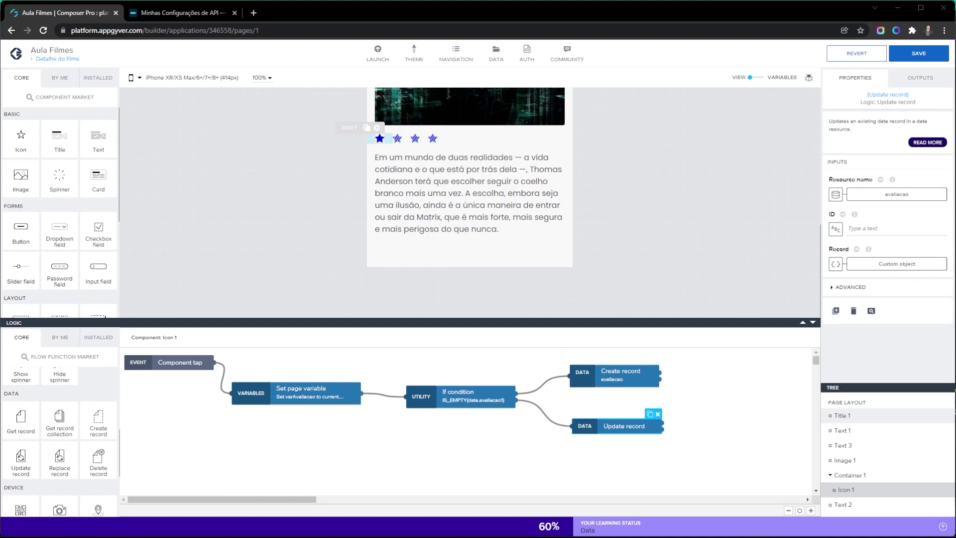
left_click(835, 233)
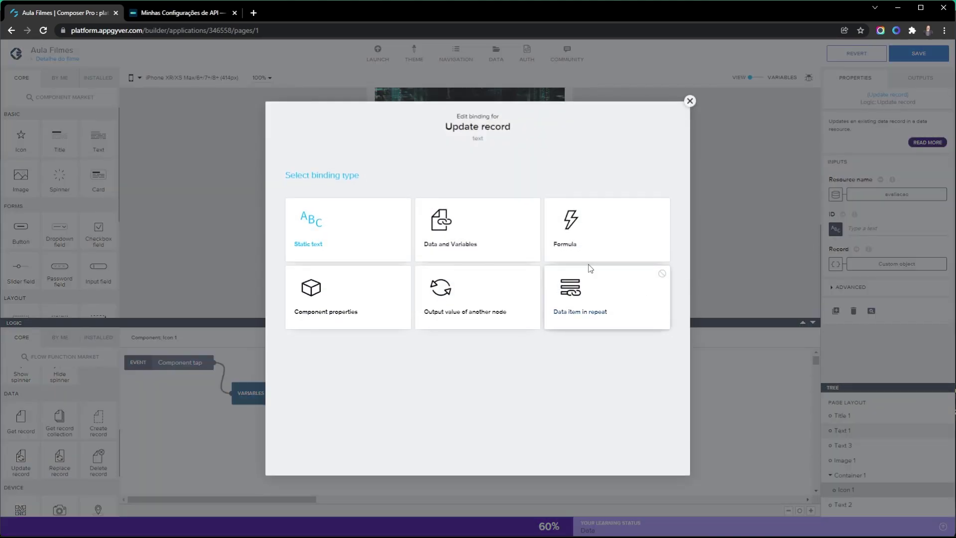
left_click(581, 235)
left_click(404, 263)
type("LOOKUP(PICK_ITEM(data.avaliacao1, 0), \"id\")")
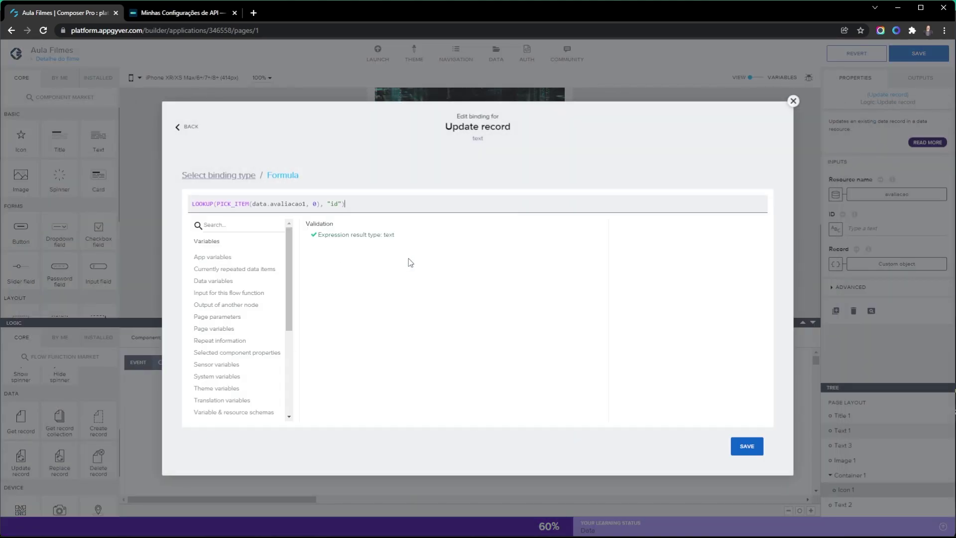
Review the PICK_ITEM, "id" and LOOKUP parts of the Update record ID formula, and save the binding.
left_click(260, 204)
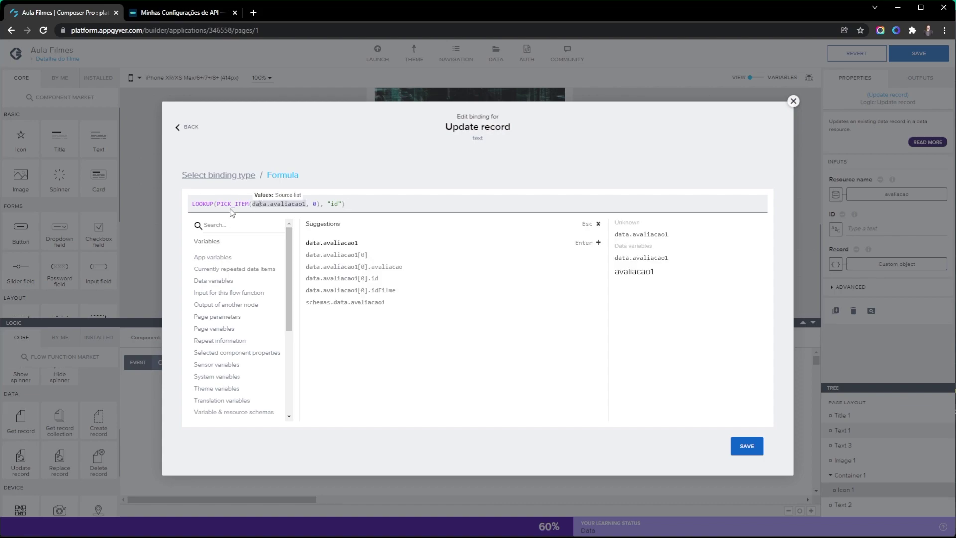
left_click(226, 205)
left_click_drag(219, 205, 318, 204)
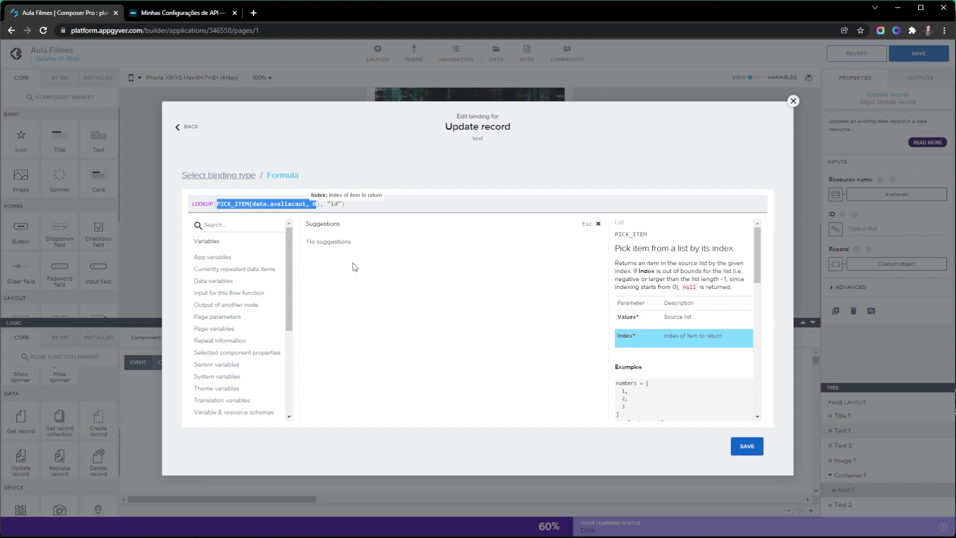
key("Home")
key("shift+Right")
key("shift+Right")
key("shift+Right")
key("shift+Right")
key("shift+Right")
key("shift+Right")
key("End")
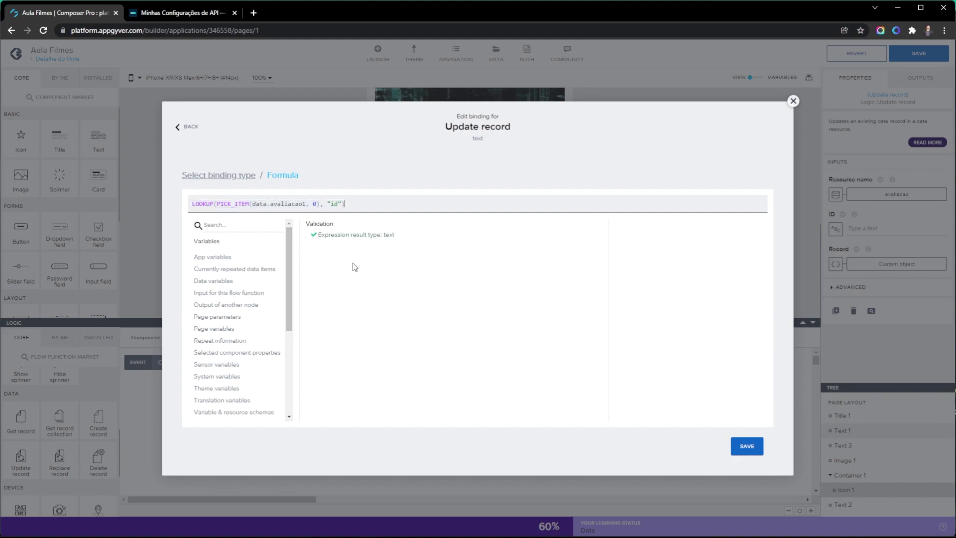
key("Left")
key("Left")
key("shift+Left")
key("shift+Left")
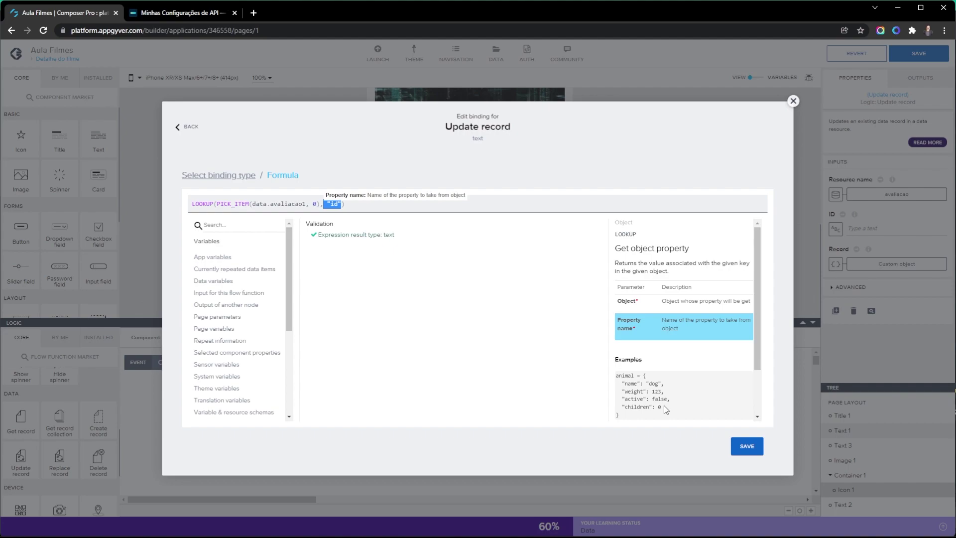
left_click_drag(217, 204, 319, 204)
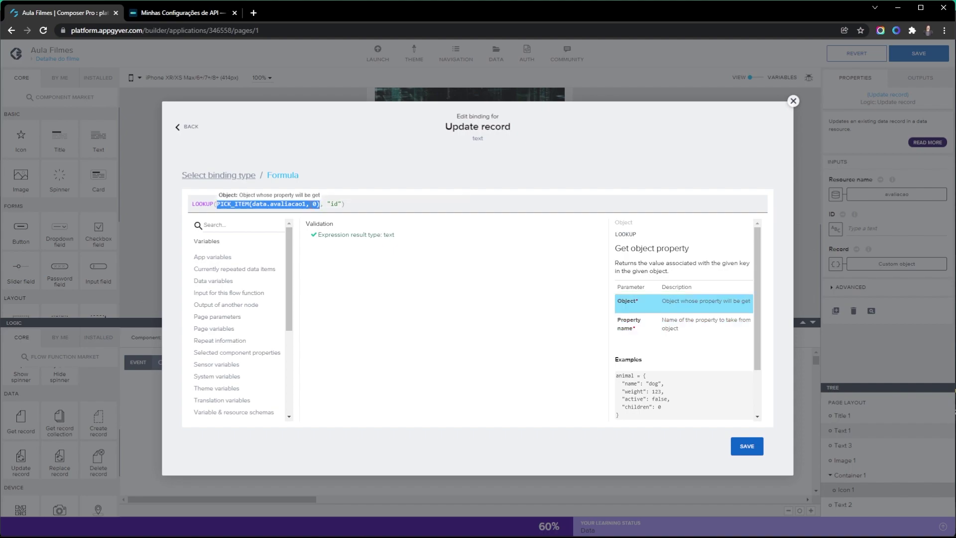
left_click(215, 204)
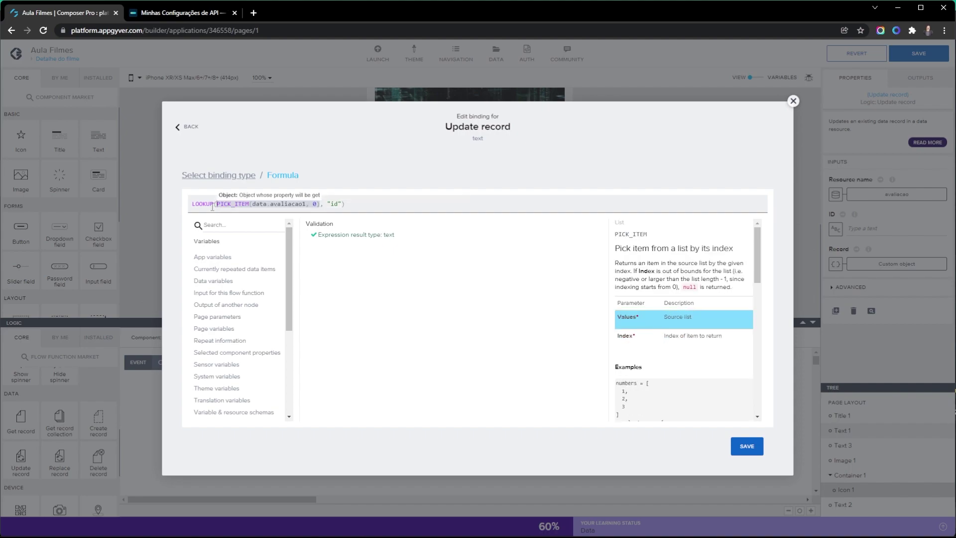
double_click(197, 204)
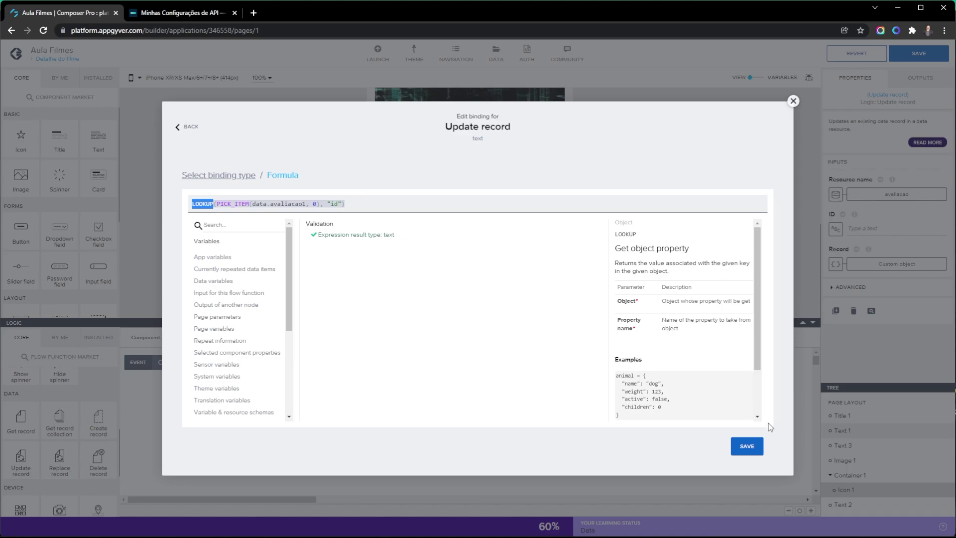
left_click(746, 445)
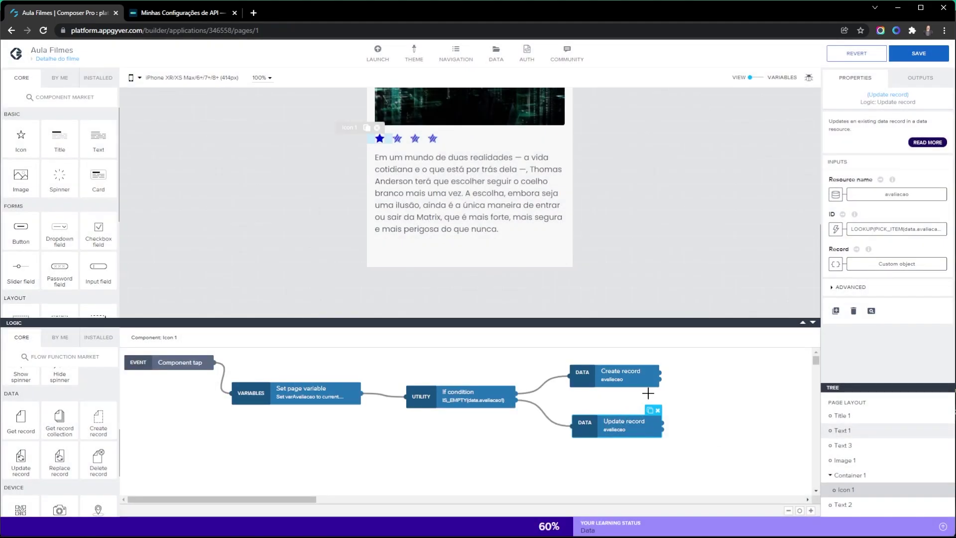
Bind idFilme in the Update record node's custom object to the page parameter id.
left_click(835, 263)
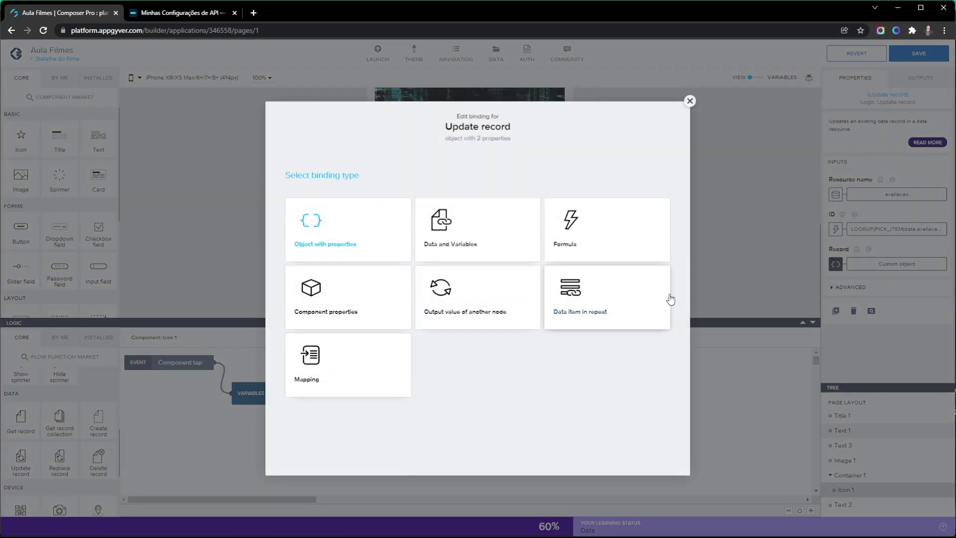
left_click(353, 253)
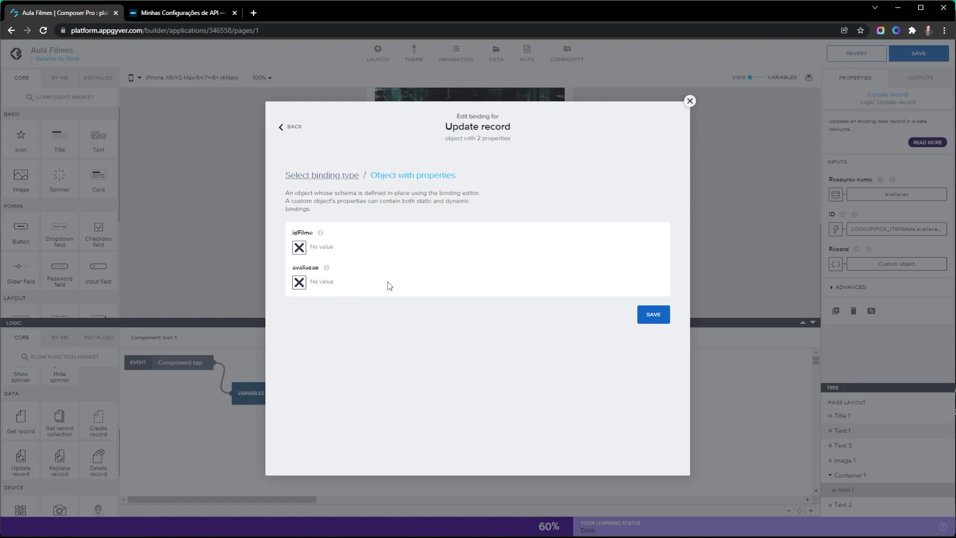
left_click(302, 248)
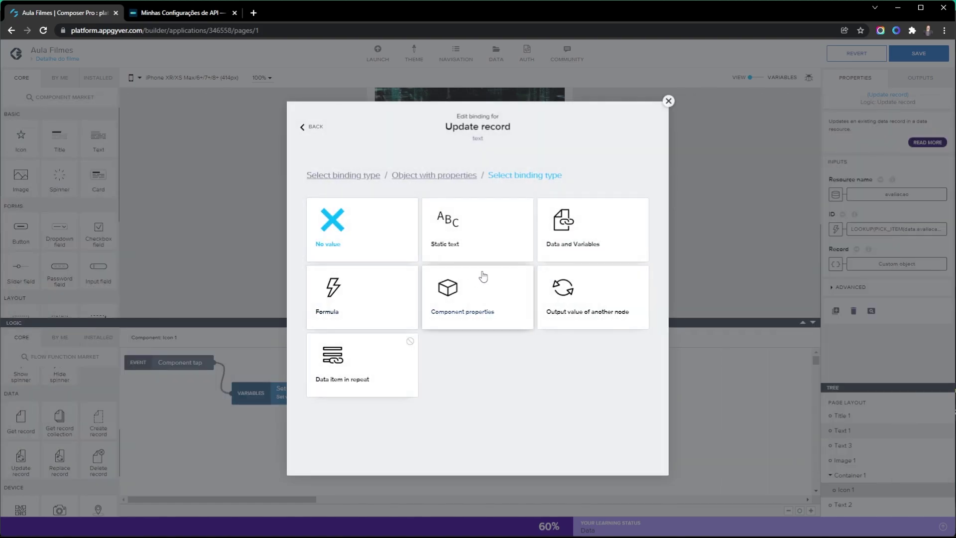
left_click(584, 243)
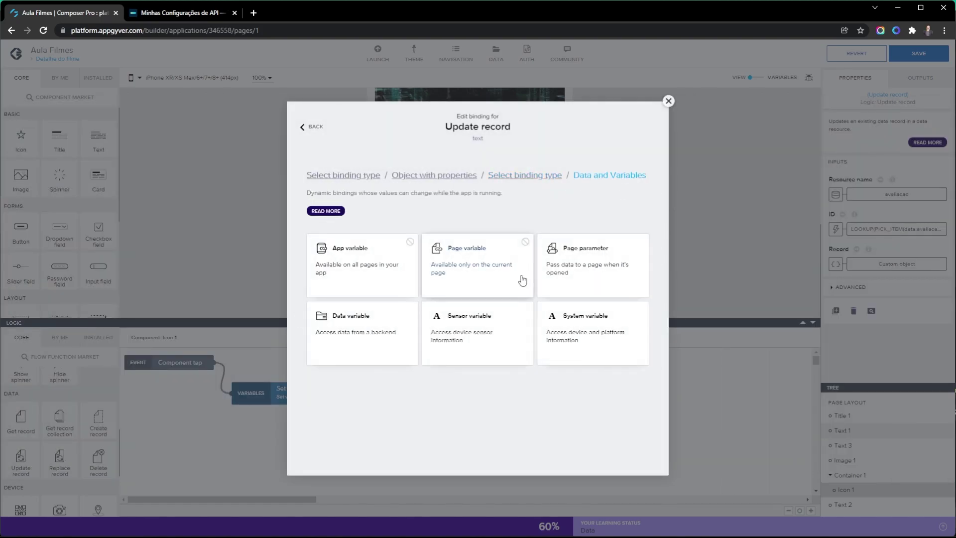
left_click(571, 277)
left_click(419, 281)
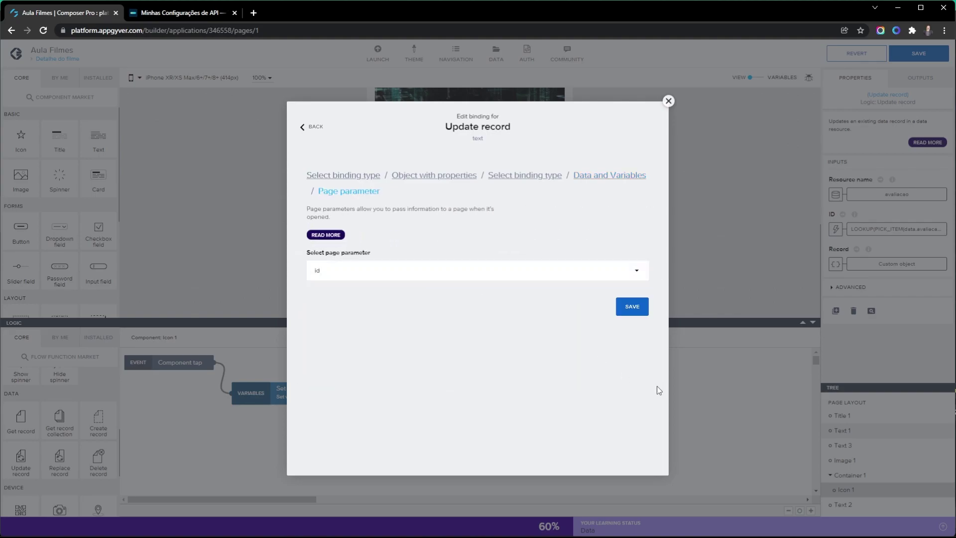
left_click(636, 309)
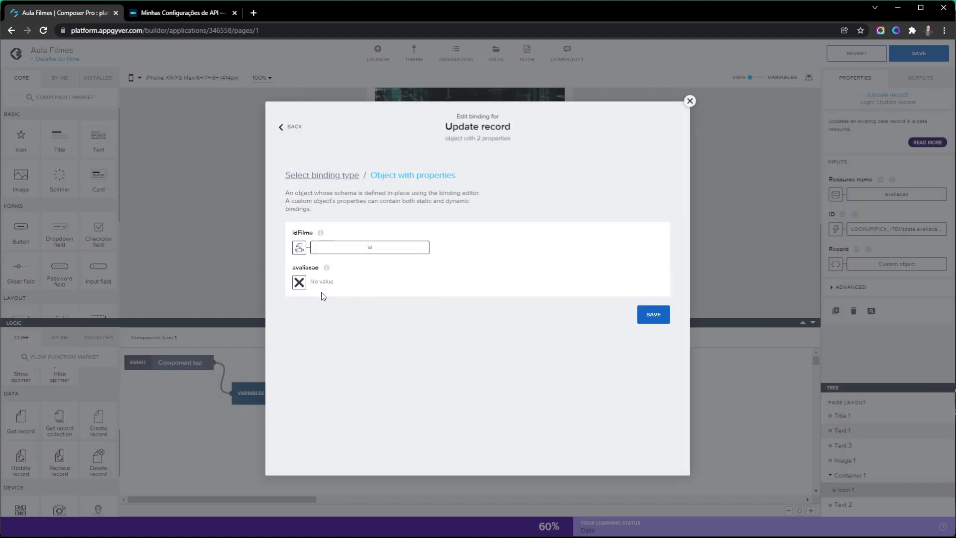
Bind avaliacao in the Update record object to the page variable varAvaliacao, and save the record binding.
left_click(299, 282)
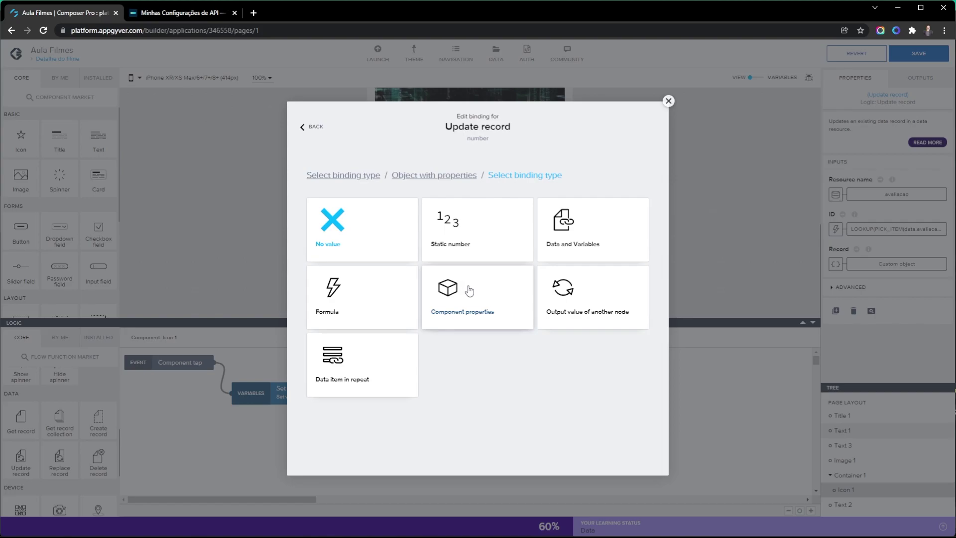
left_click(558, 251)
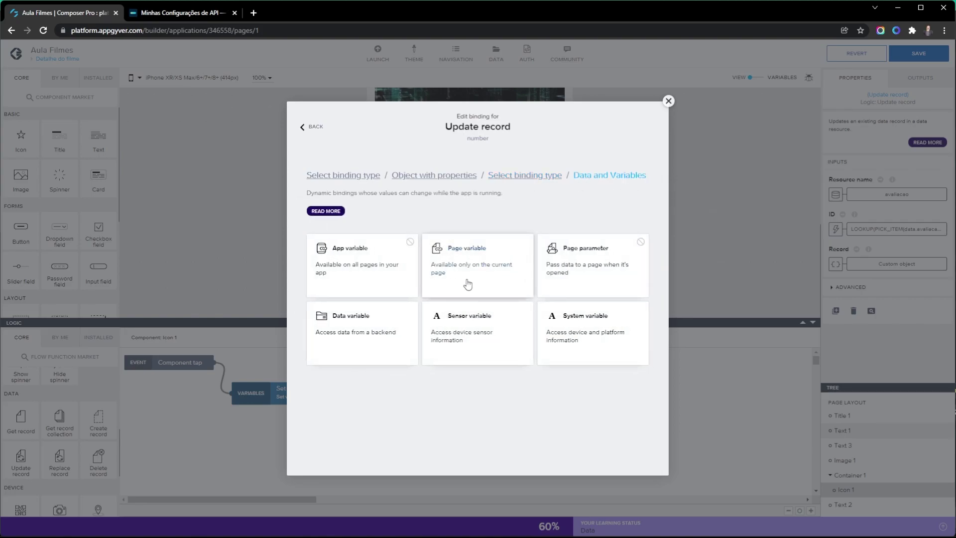
left_click(467, 284)
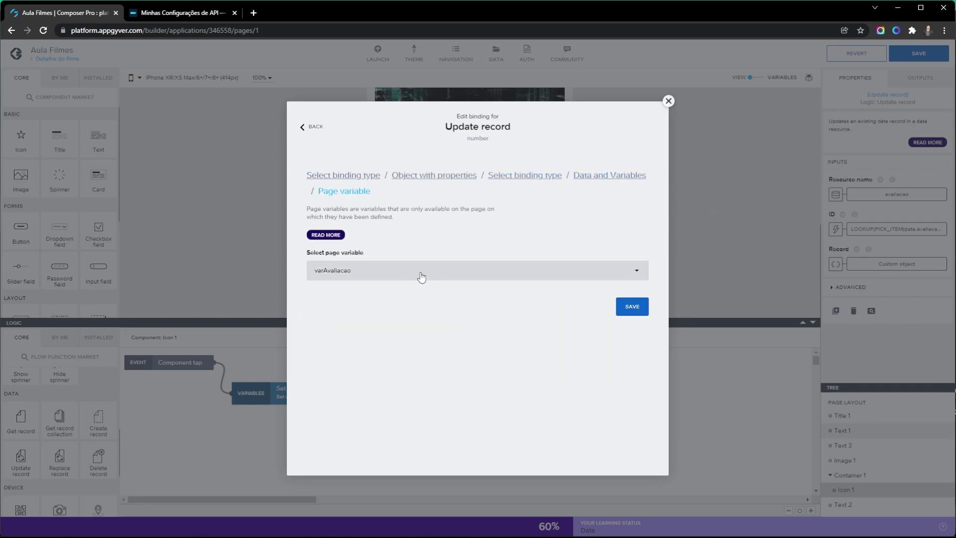
left_click(632, 308)
left_click(648, 317)
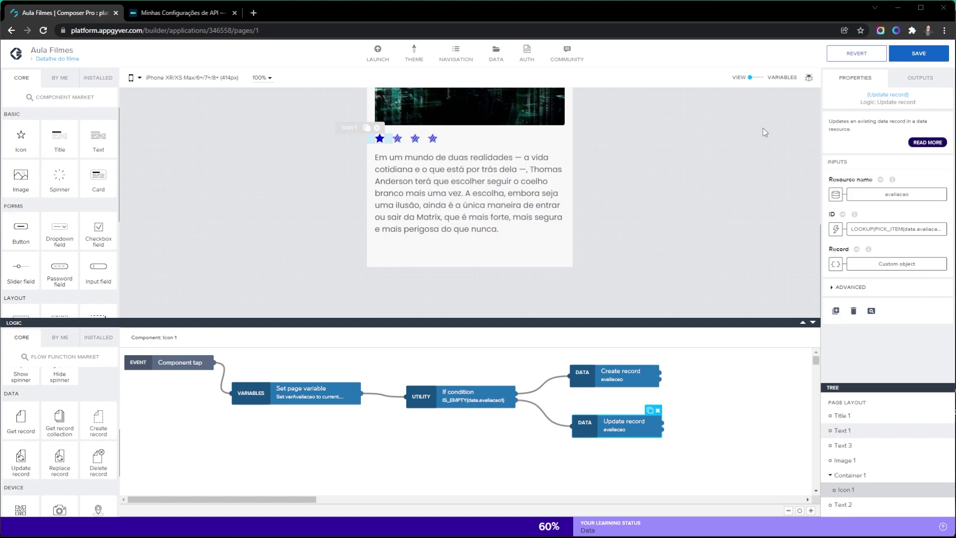
Add a filter condition to the avaliacao1 data variable with idFilme as the property and equal as the condition type.
left_click(753, 79)
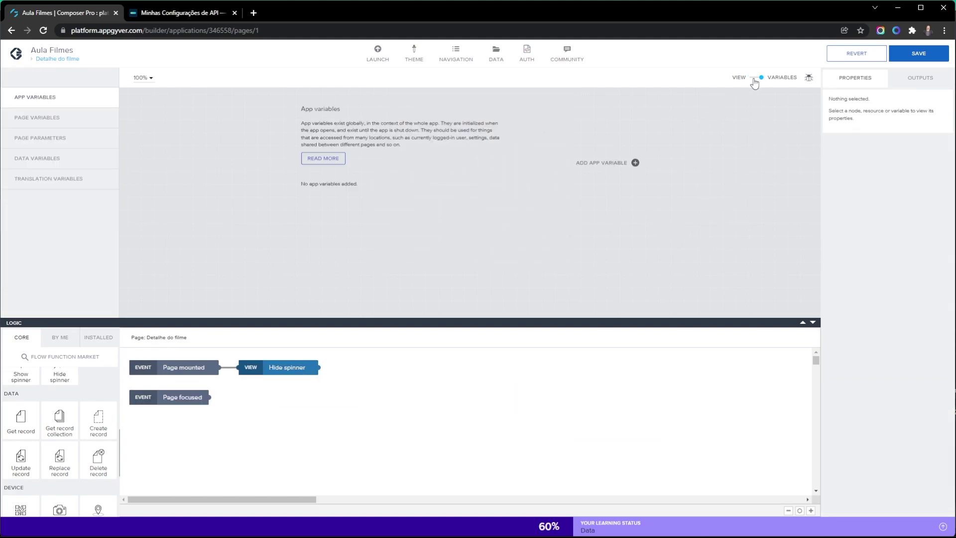
left_click(50, 168)
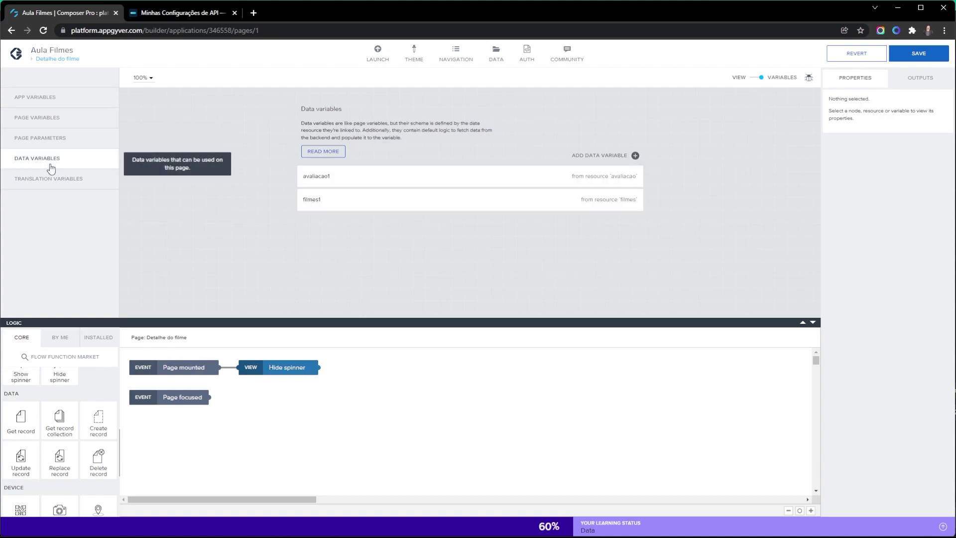
left_click(386, 178)
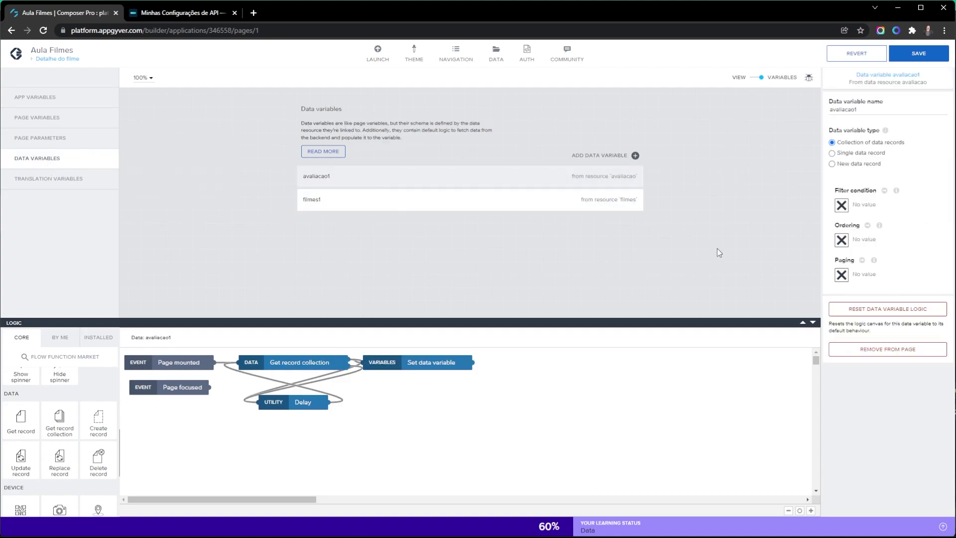
left_click(842, 207)
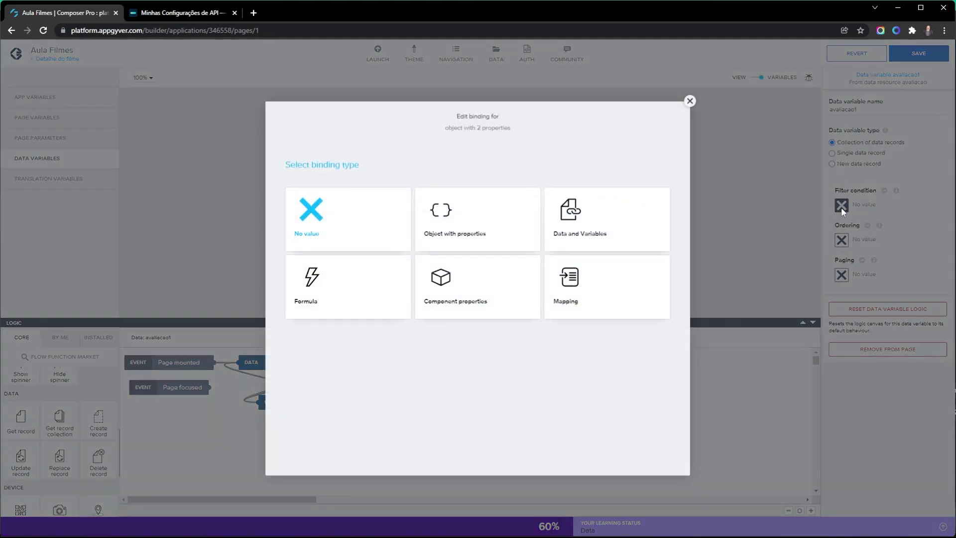
left_click(495, 237)
left_click(300, 208)
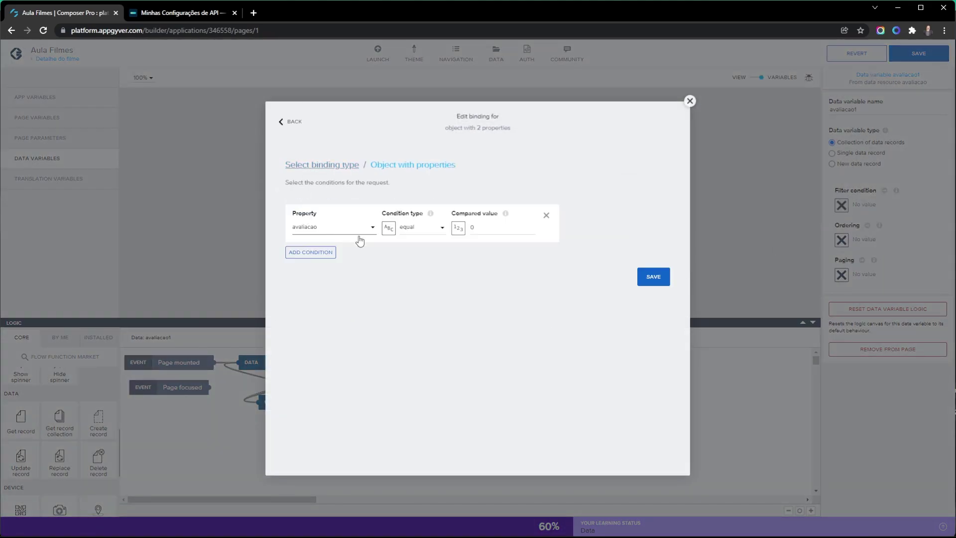
left_click(316, 229)
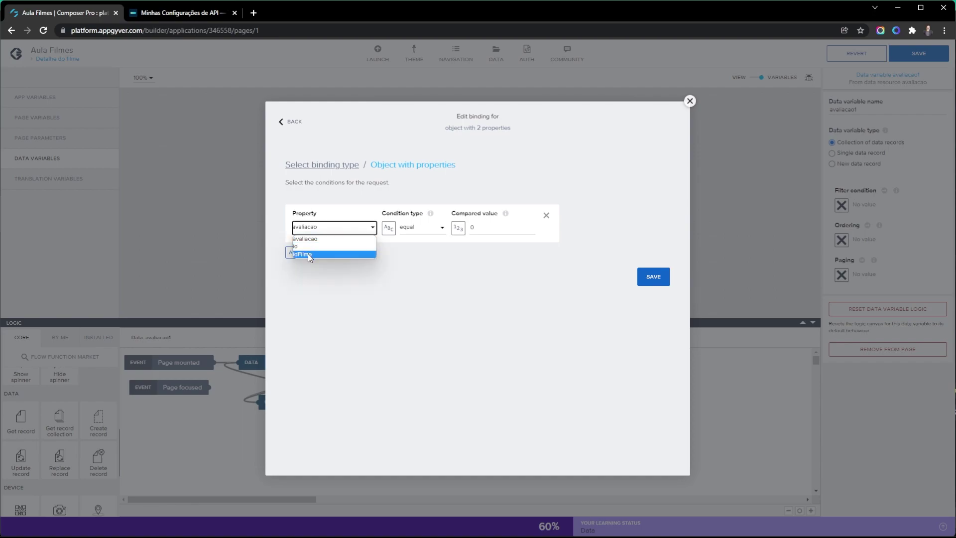
left_click(307, 253)
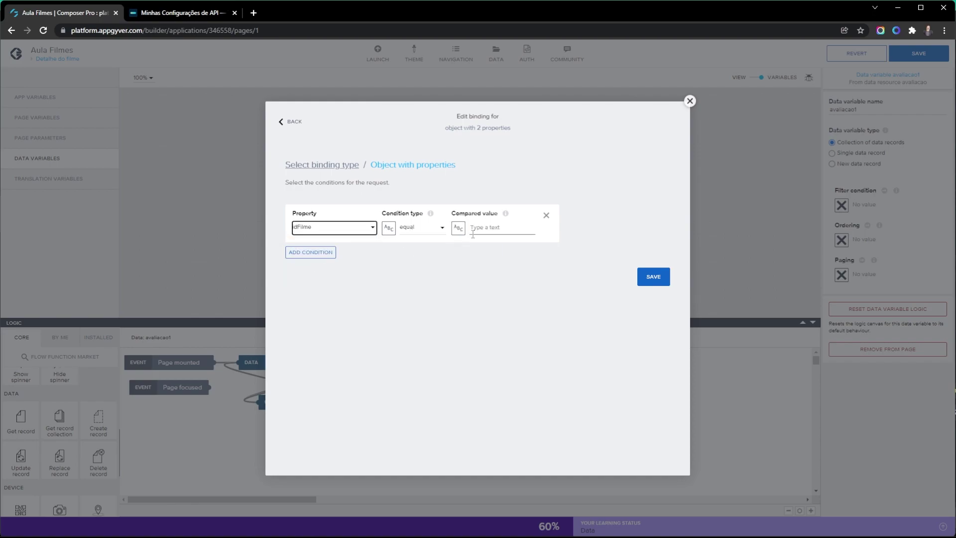
Bind the filter condition's compared value to the page parameter id, and save the filter.
left_click(458, 229)
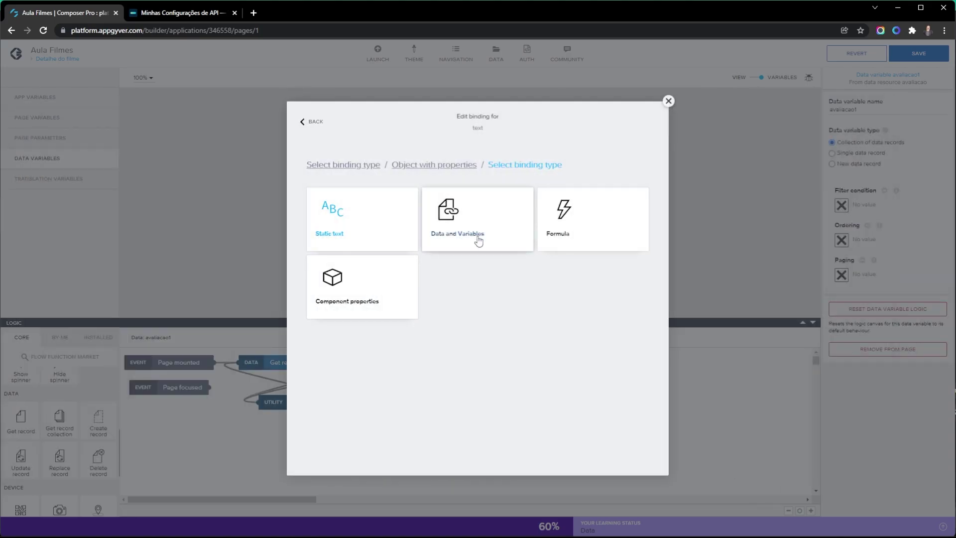
left_click(518, 245)
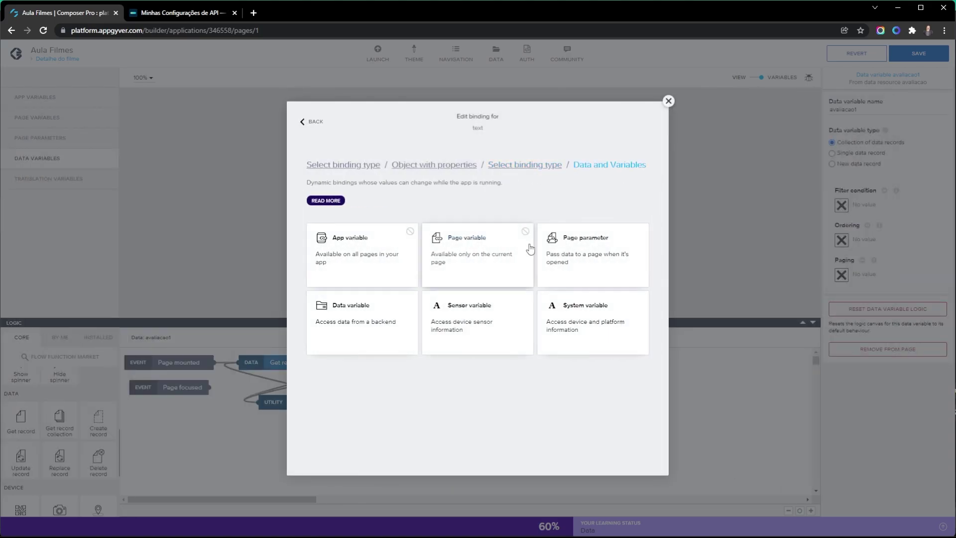
left_click(587, 266)
left_click(542, 262)
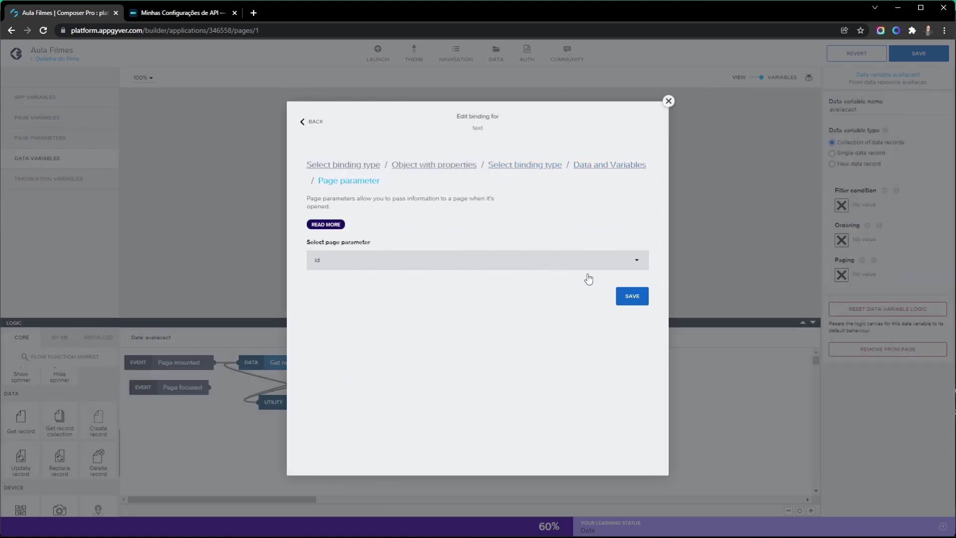
left_click(632, 296)
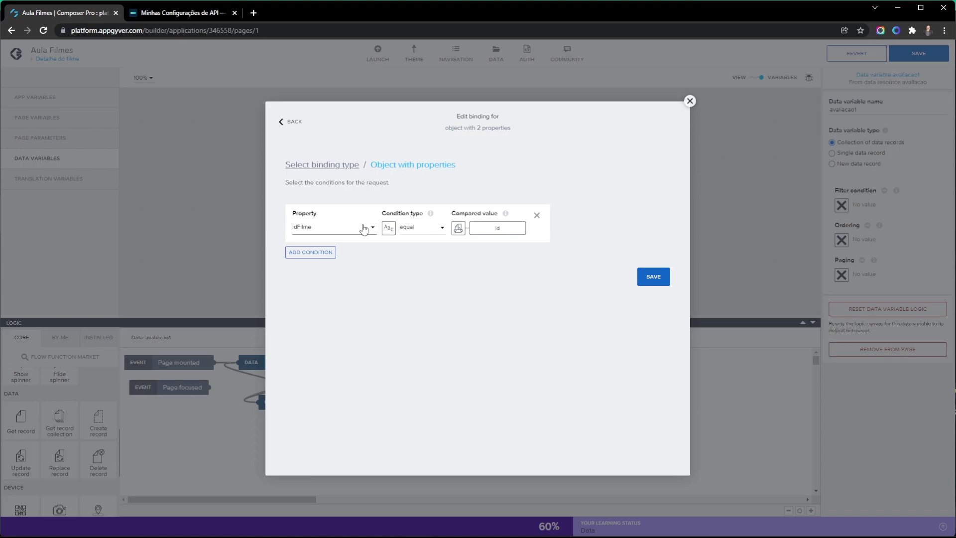
left_click(652, 277)
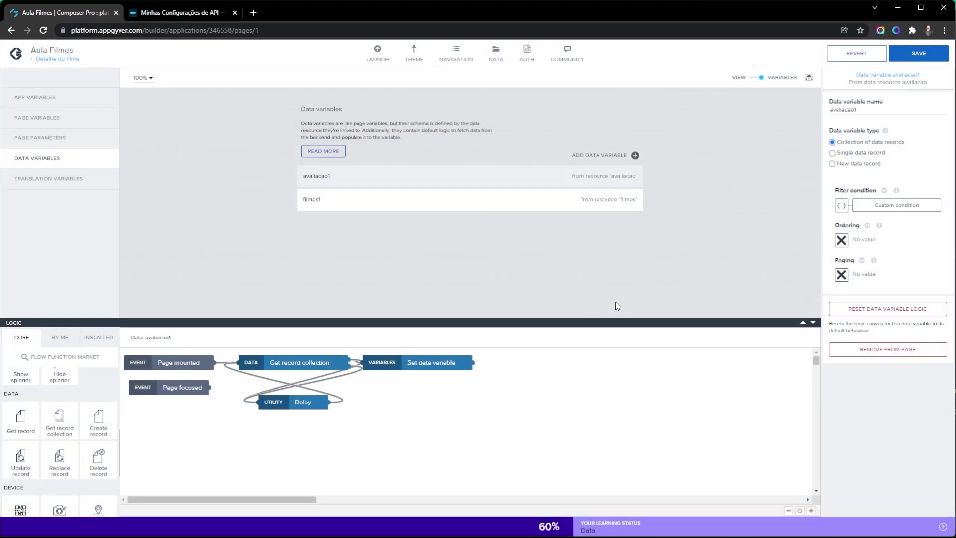
Return to the page view, select the first star icon to show its logic, and save the application.
left_click(771, 79)
left_click(381, 142)
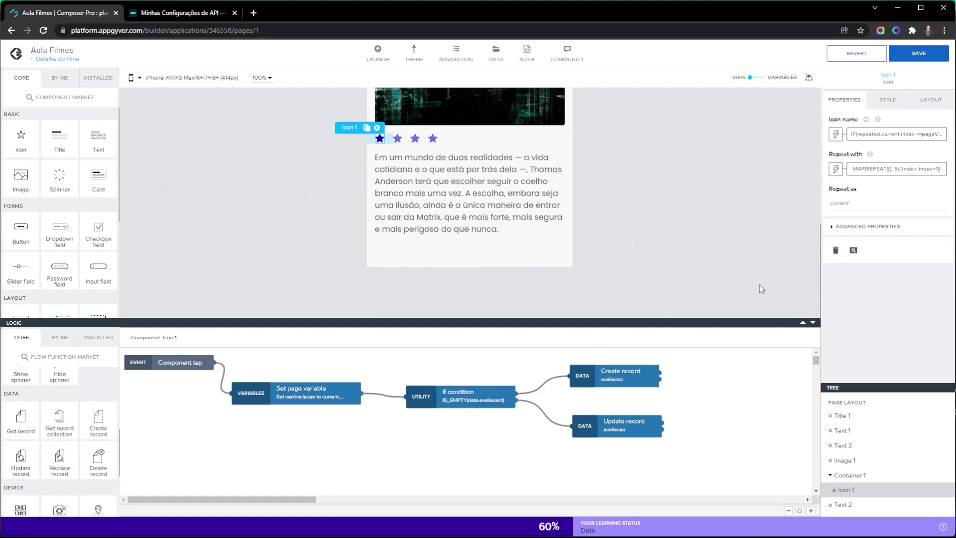
left_click(921, 63)
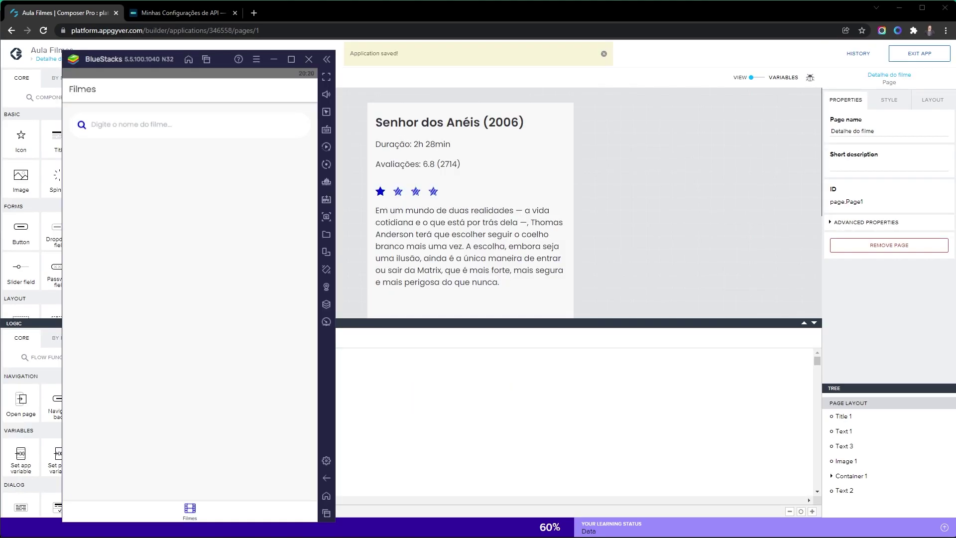
In the BlueStacks app preview, search for "matrix", open Matrix Reloaded, and rate it three stars.
left_click(112, 125)
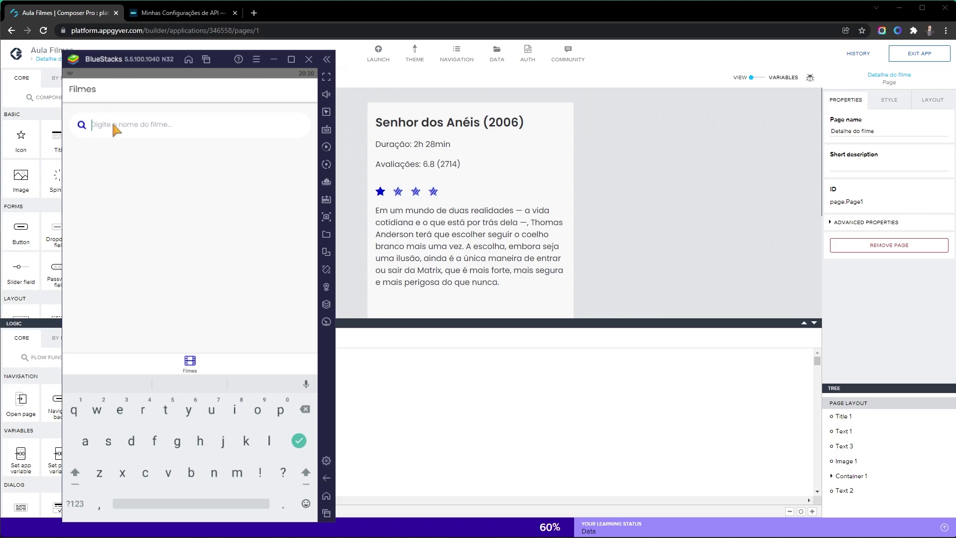
type("matriz")
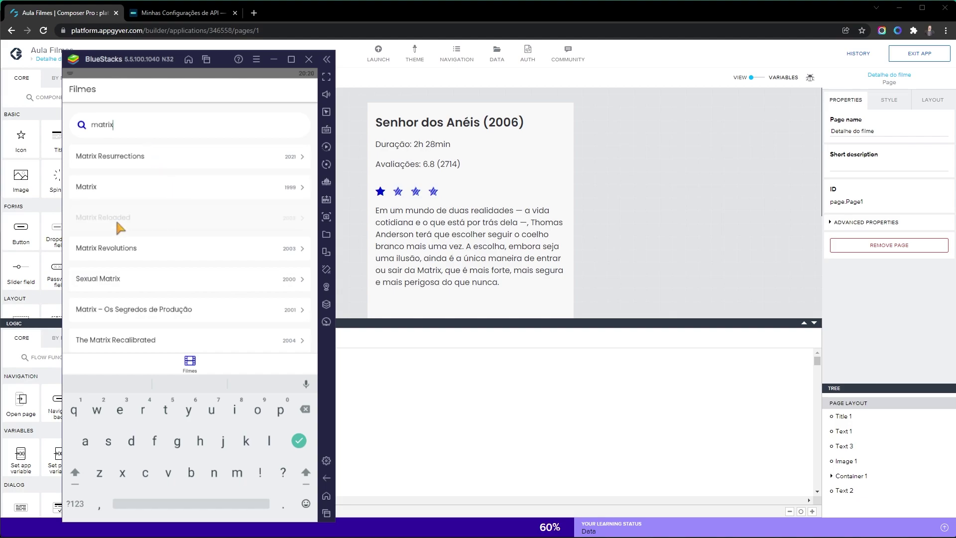
left_click(115, 218)
scroll(140, 387, "down", 2)
left_click(104, 418)
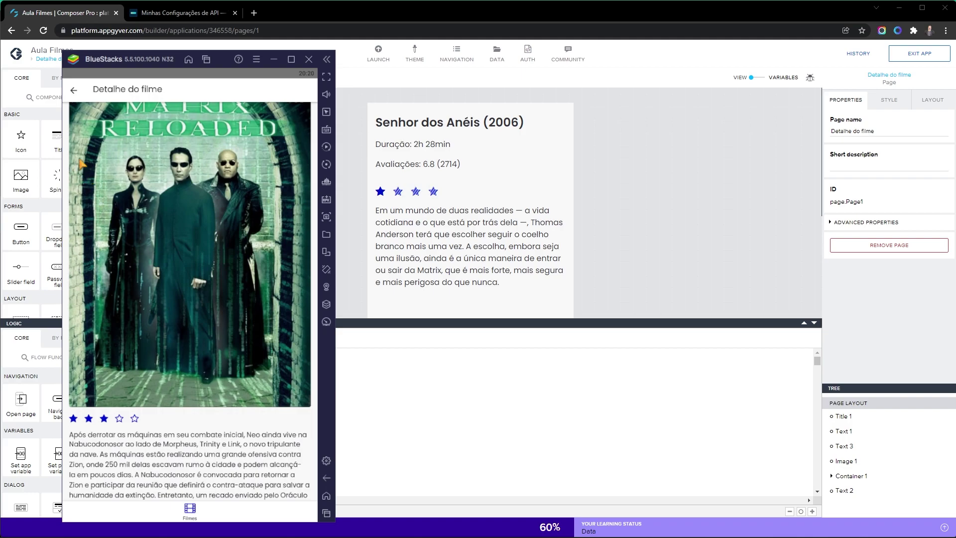
Return to the film list and reopen Matrix Reloaded to check whether its star rating is loaded.
left_click(74, 90)
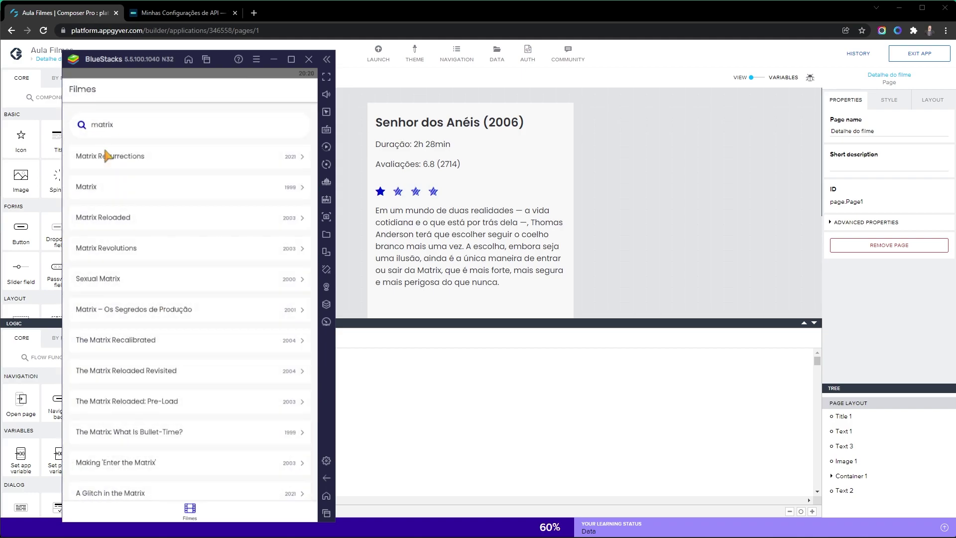
left_click(117, 219)
scroll(115, 348, "down", 2)
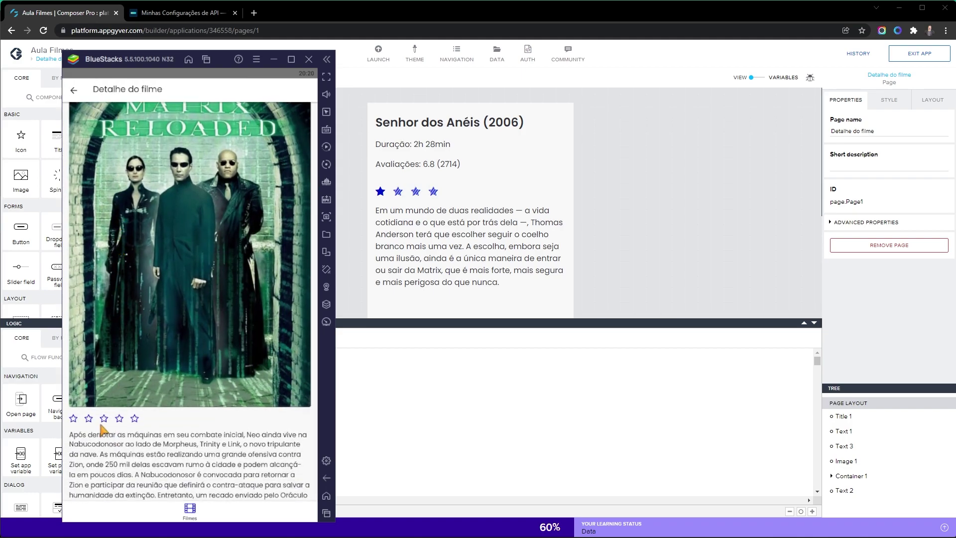
In the avaliacao1 data variable's logic, move Set data variable aside and connect a Set page variable node for varAvaliacao after it.
left_click(755, 80)
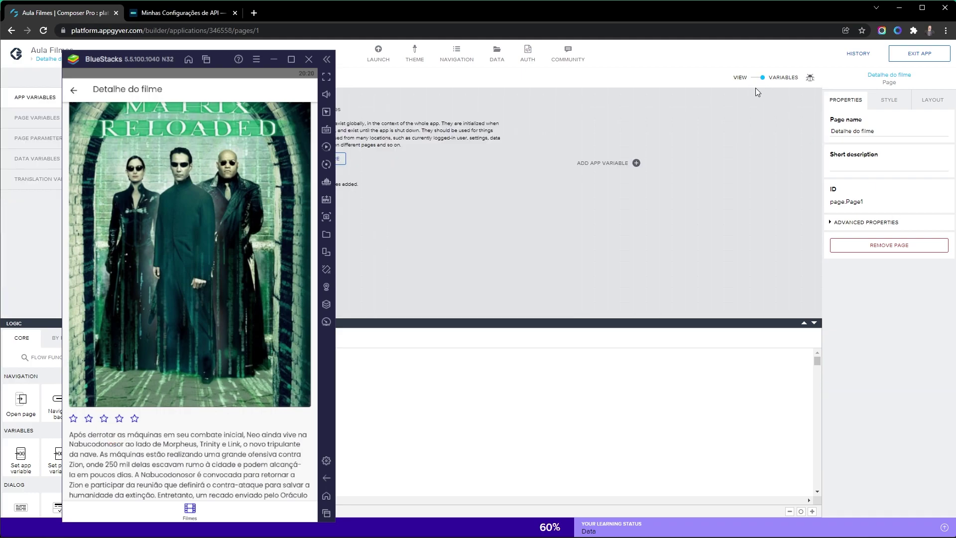
left_click(37, 158)
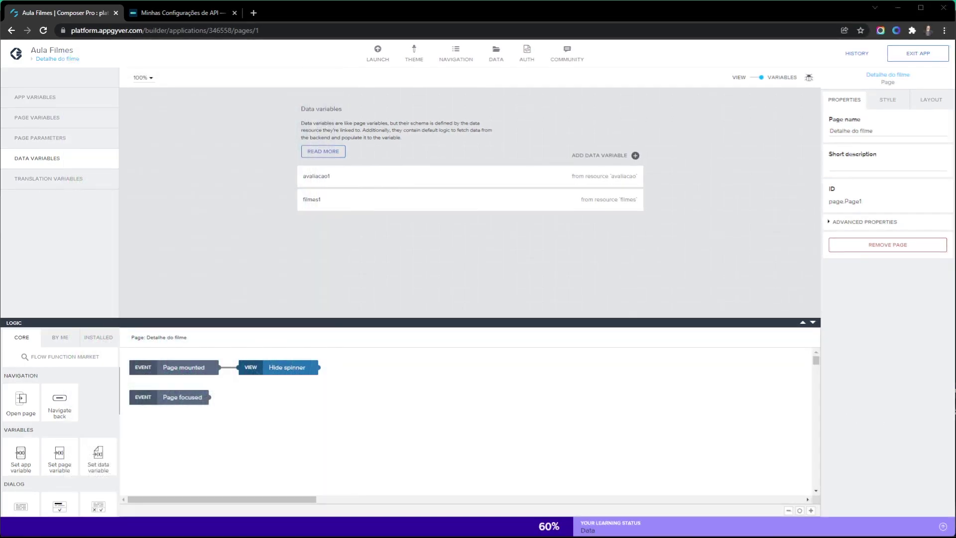
left_click(343, 182)
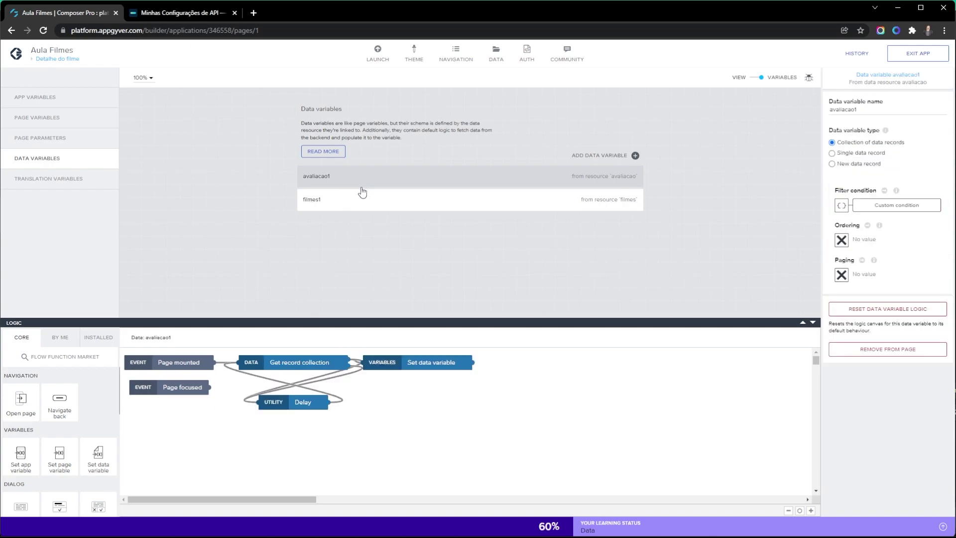
left_click_drag(410, 359, 467, 370)
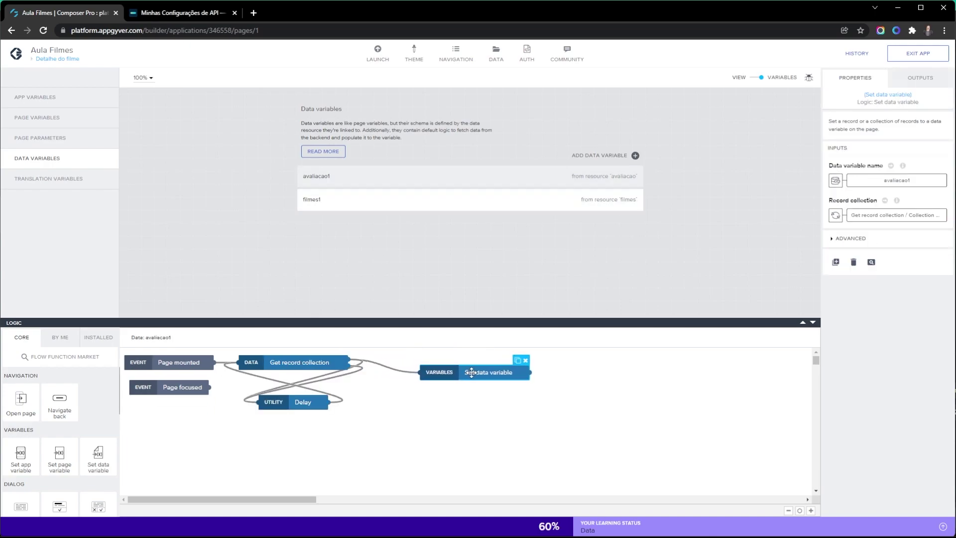
left_click_drag(65, 454, 550, 385)
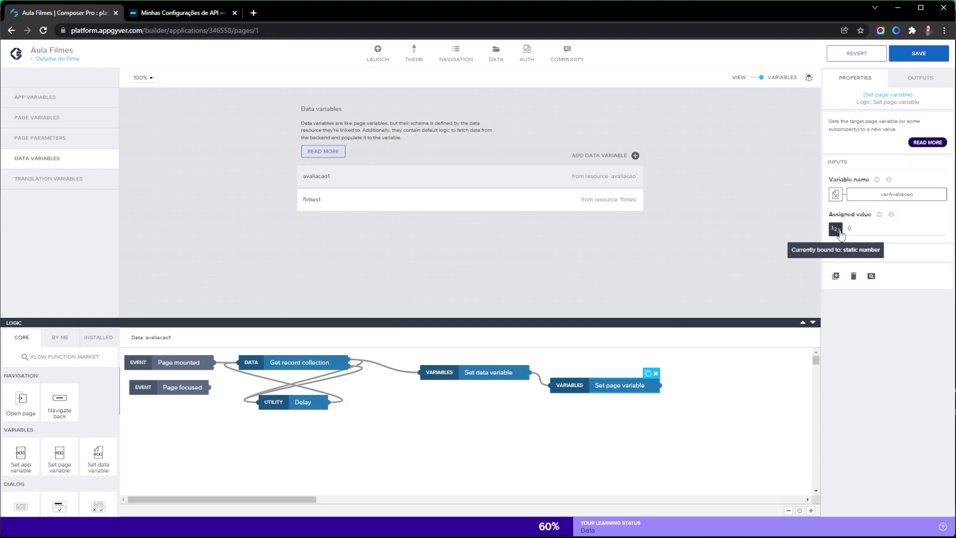
Bind the Set page variable's assigned value to the formula LOOKUP(PICK_ITEM(data.avaliacao1, 0), "avaliacao"), and save the binding and the application.
left_click(839, 230)
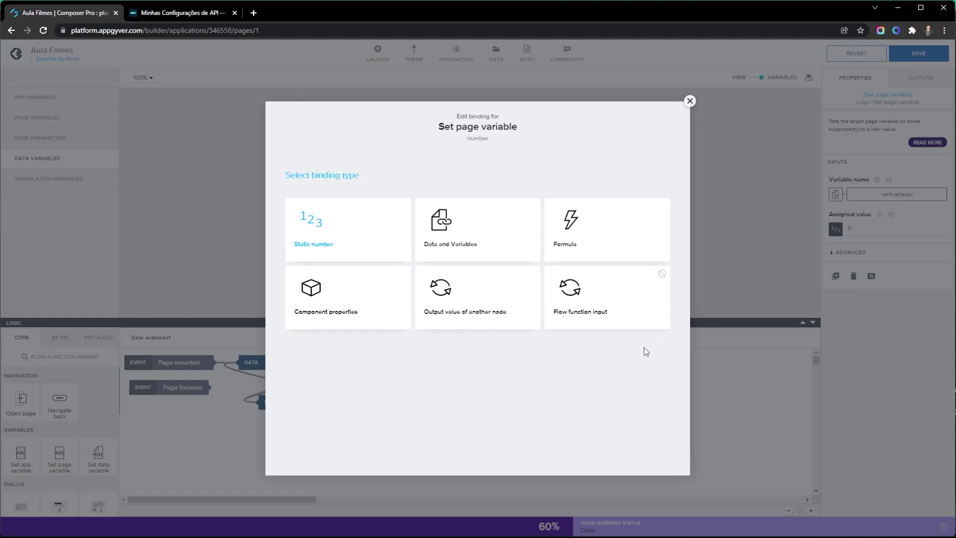
left_click(570, 251)
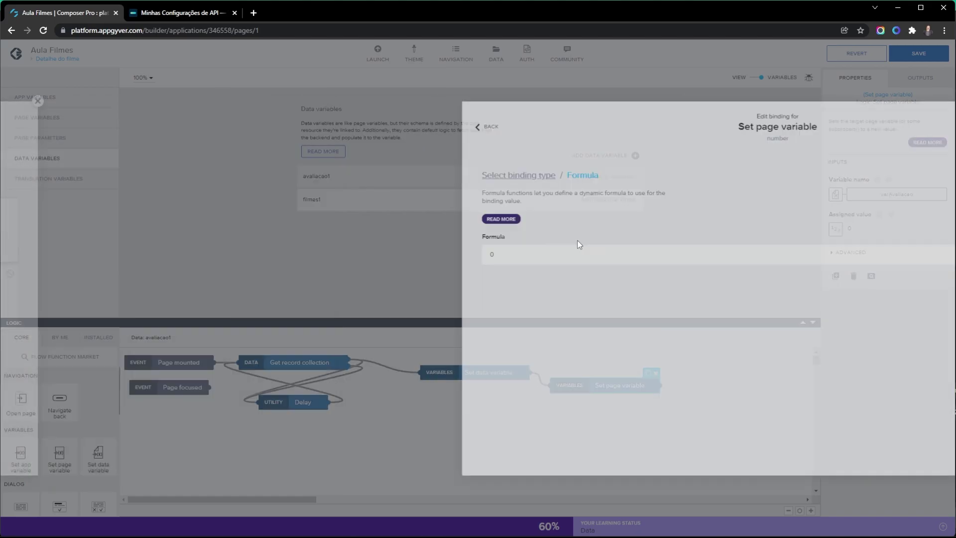
left_click(390, 254)
type("LOOKUP(PICK_ITEM(data.avaliacao1, 0), \"avaliacao\")")
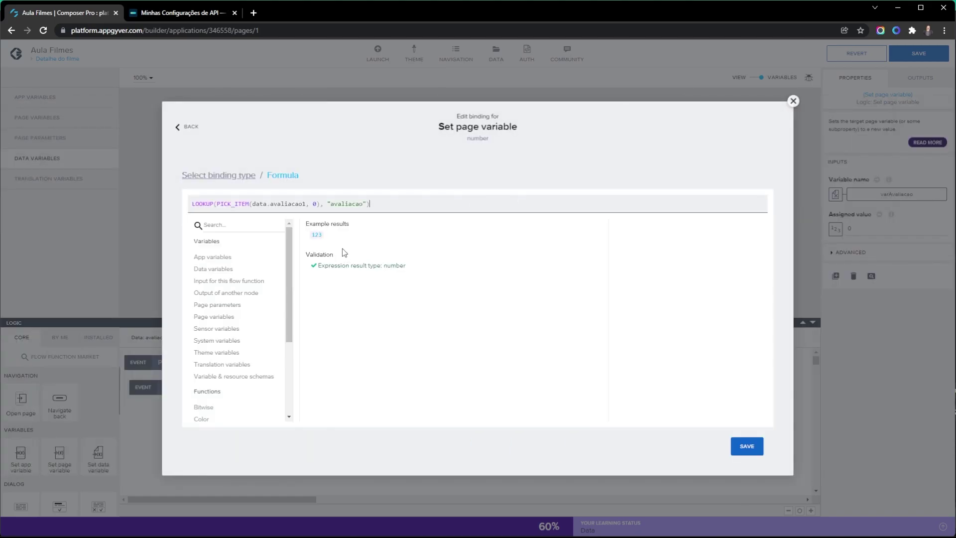
left_click_drag(217, 205, 308, 205)
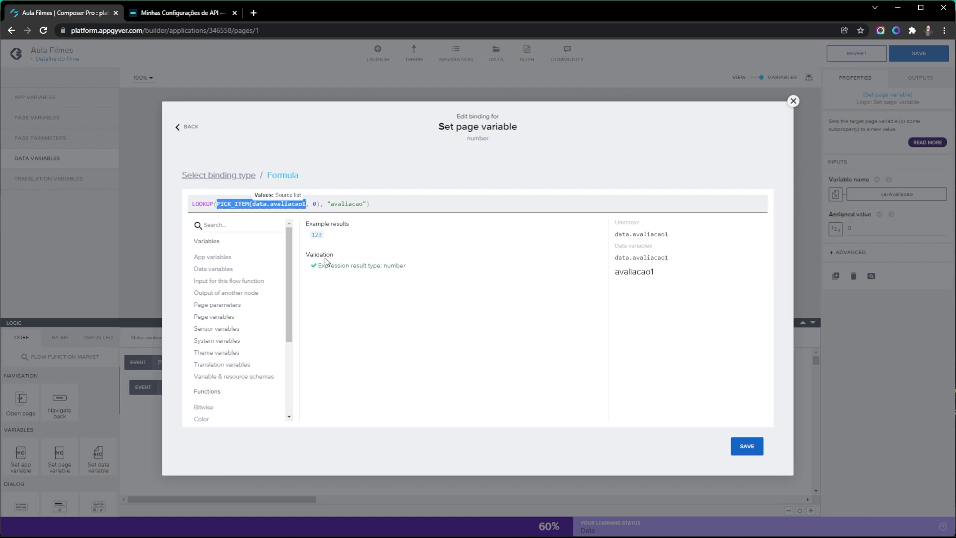
left_click(320, 204, "shift")
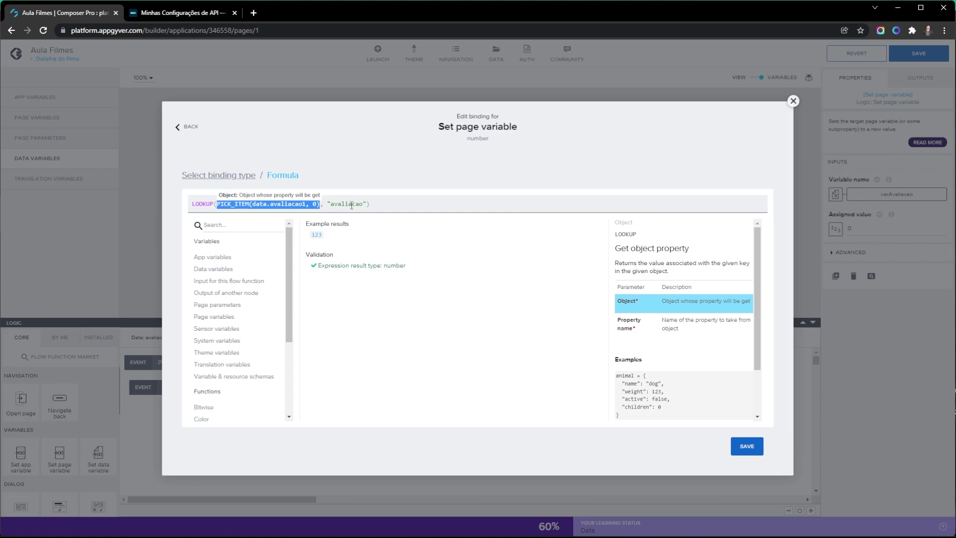
left_click(747, 447)
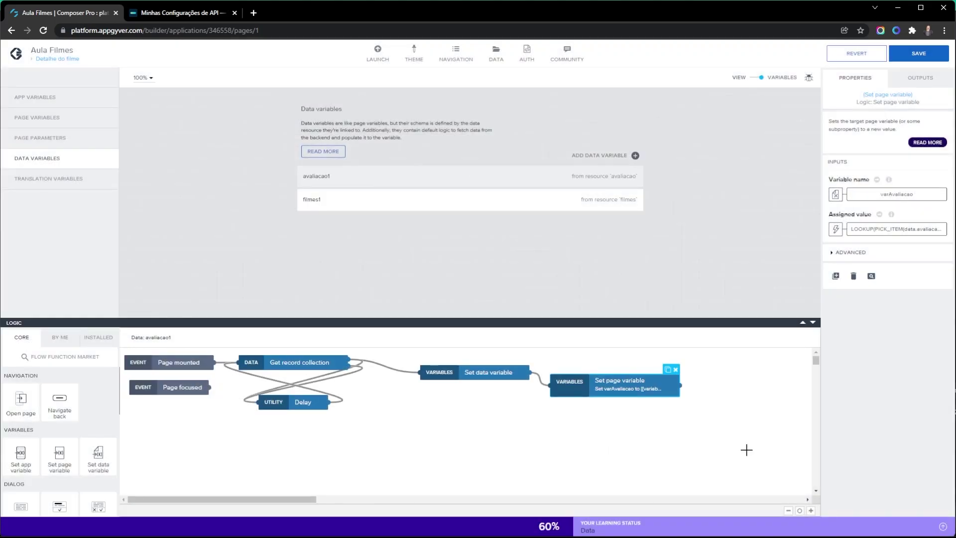
left_click(921, 54)
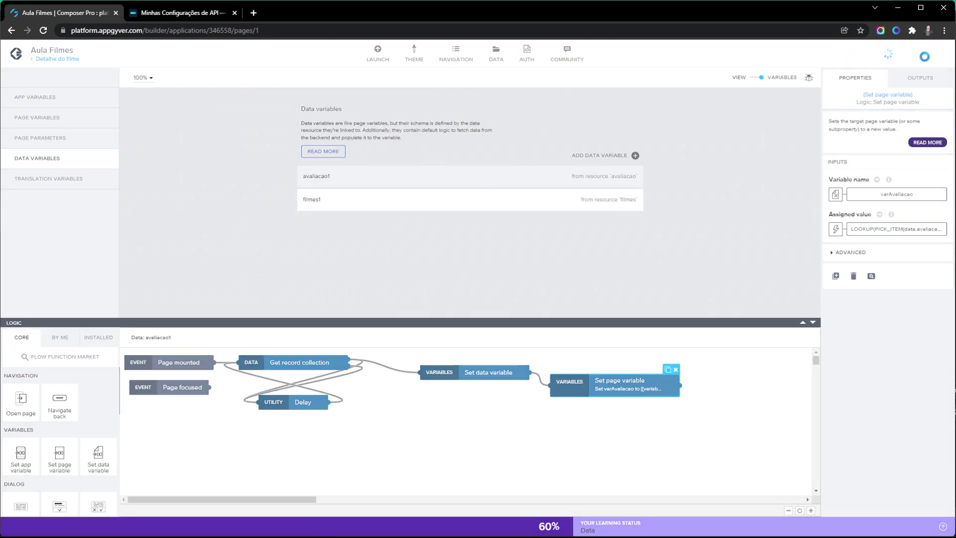
Switch to the BlueStacks preview, search for "matrix", and open Matrix Reloaded to check its star rating.
key("alt+Tab")
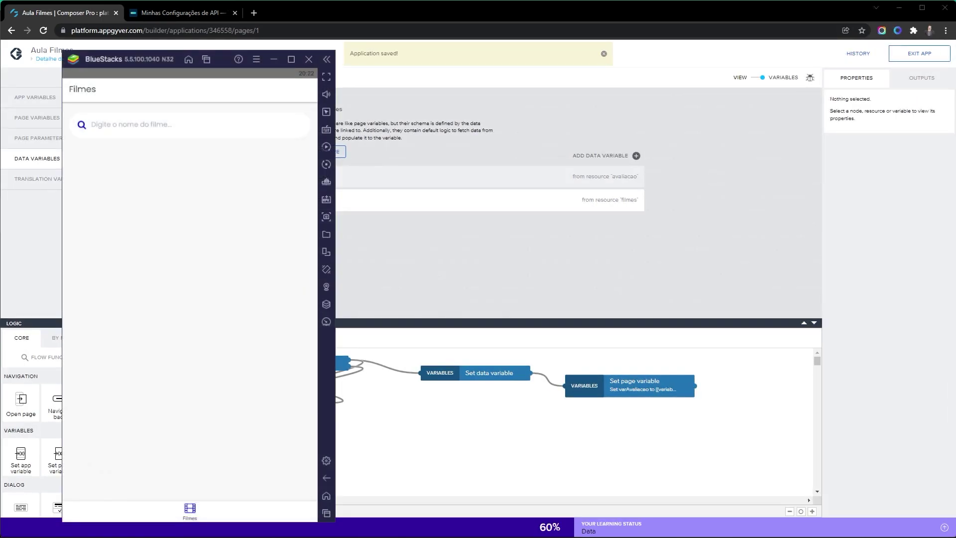
left_click(150, 125)
type("ma")
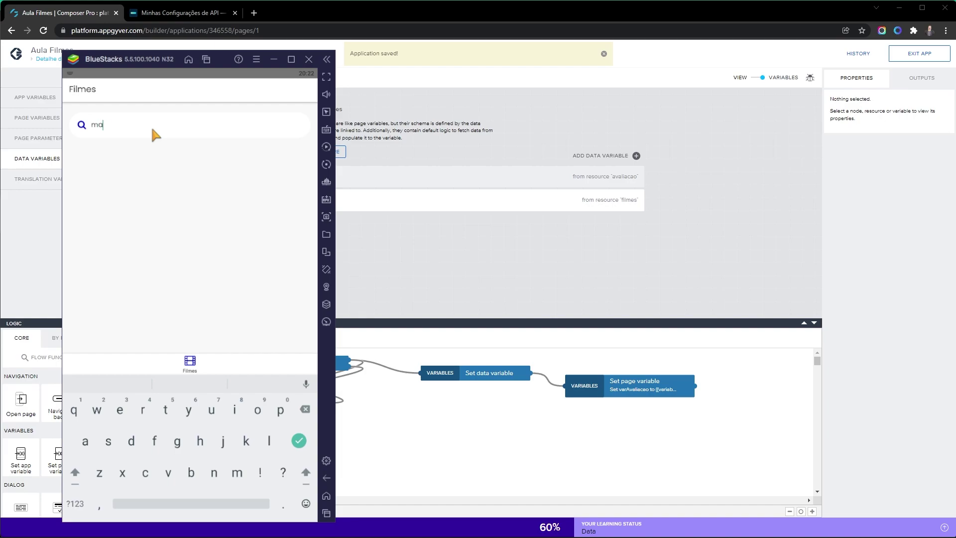
type("trix")
left_click(115, 219)
scroll(130, 286, "down", 3)
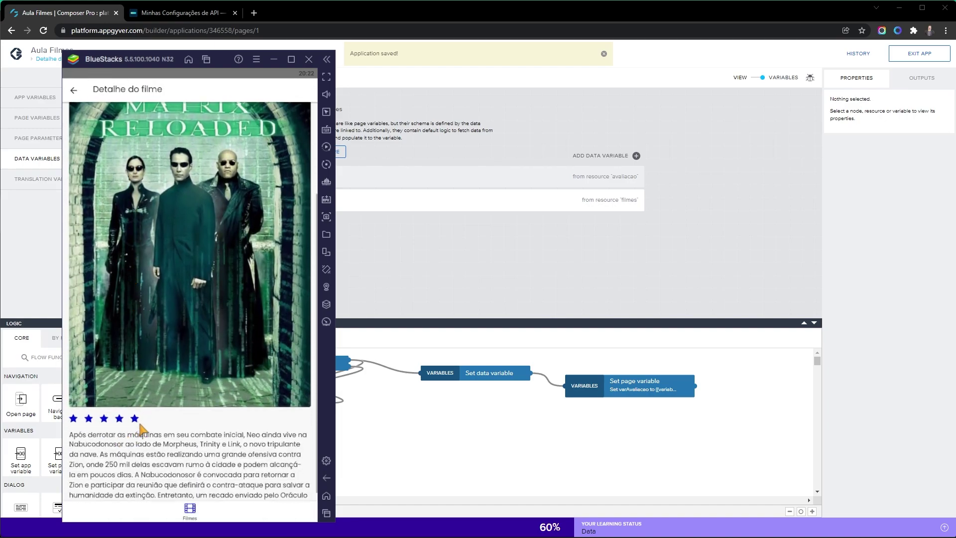
Rate Matrix Reloaded two stars, reopen it from the film list, and change its rating to five stars.
left_click(89, 420)
left_click(73, 91)
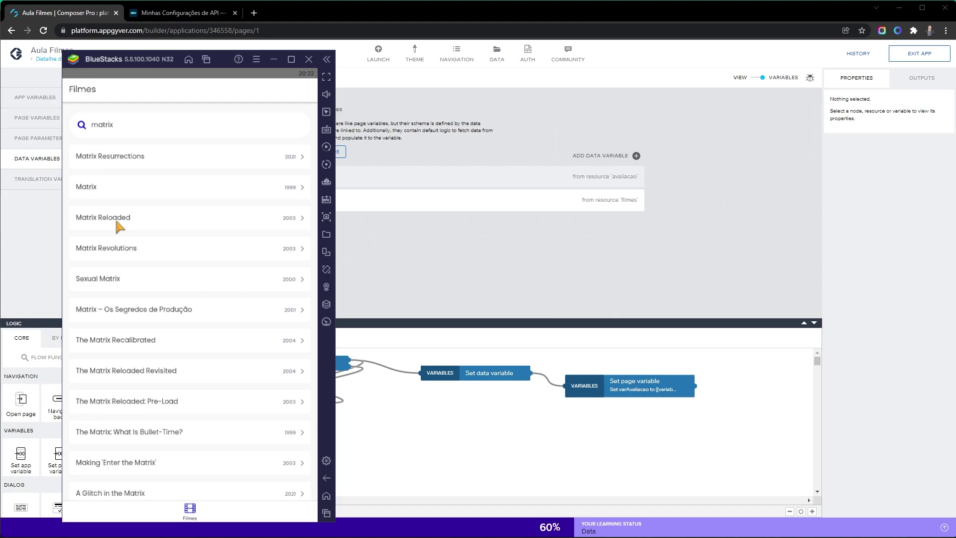
left_click(89, 219)
scroll(117, 425, "down", 3)
left_click(135, 419)
Return to the film list, open Matrix Revolutions, and rate it five stars.
left_click(73, 92)
left_click(122, 248)
scroll(124, 279, "down", 5)
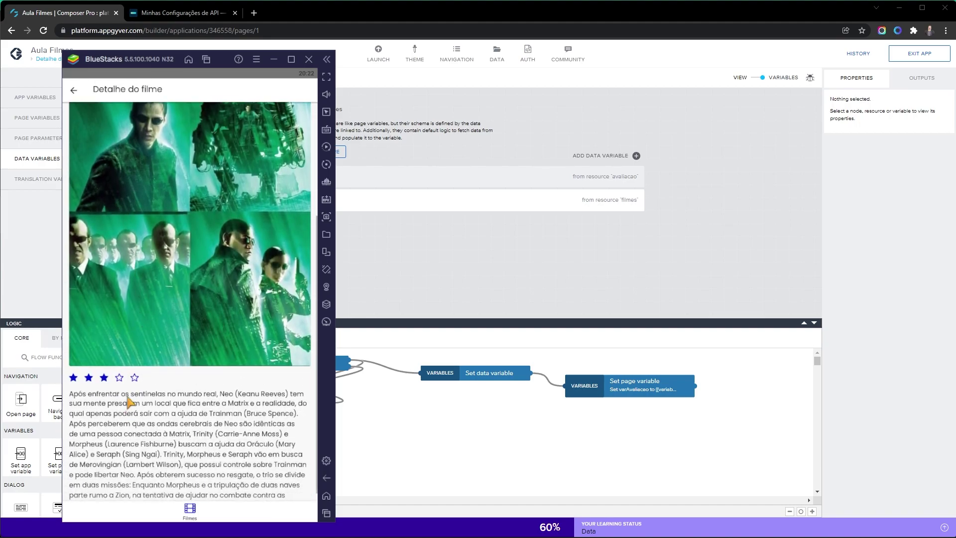
left_click(134, 378)
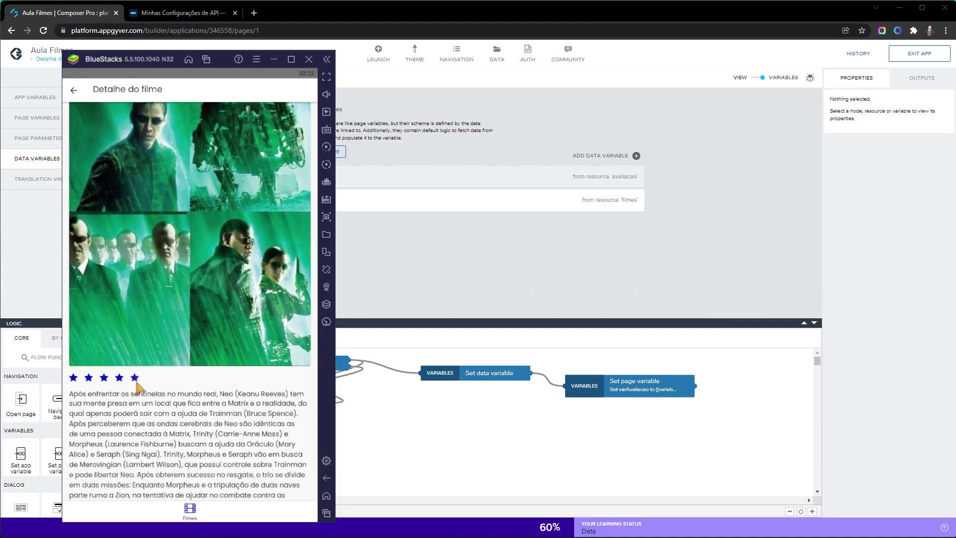
Return to the film list, open Matrix Resurrections, and rate it one star.
left_click(73, 90)
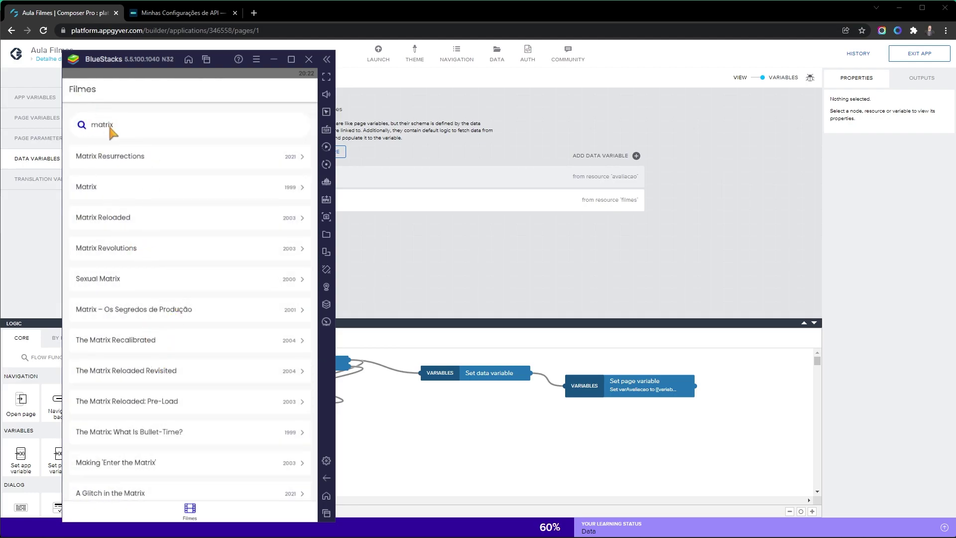
left_click(125, 158)
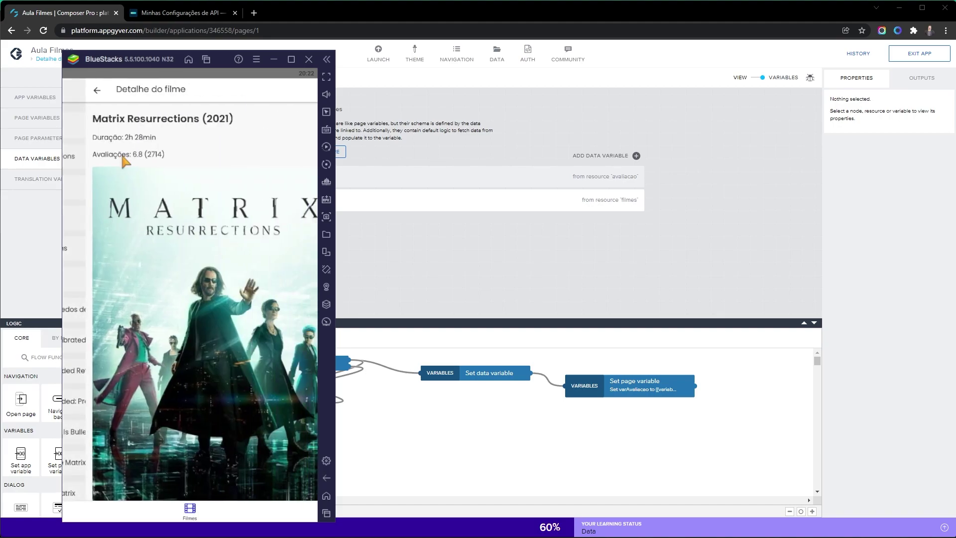
scroll(126, 263, "down", 3)
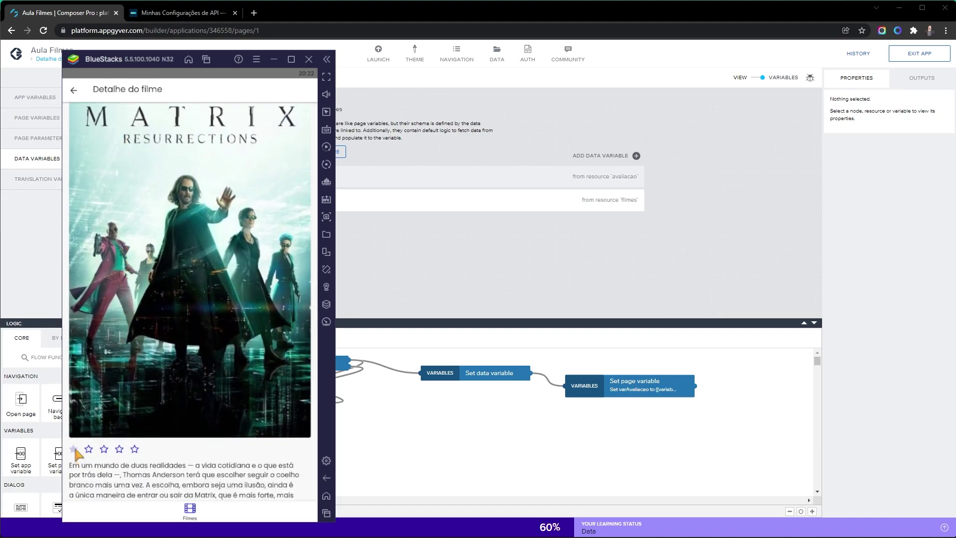
scroll(175, 268, "up", 3)
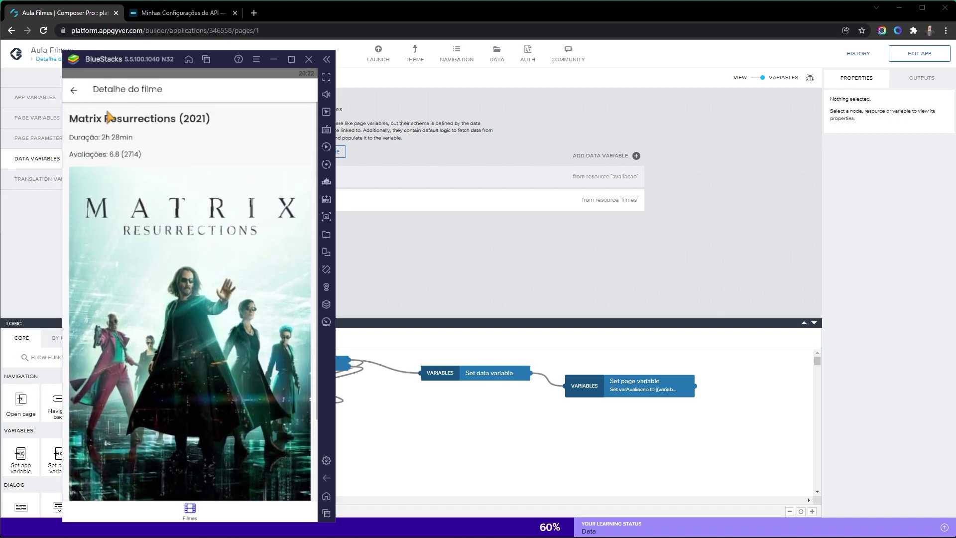
Reopen Matrix Resurrections from the film list to check its stored rating, and return to the list.
left_click(73, 90)
left_click(127, 158)
scroll(125, 224, "down", 3)
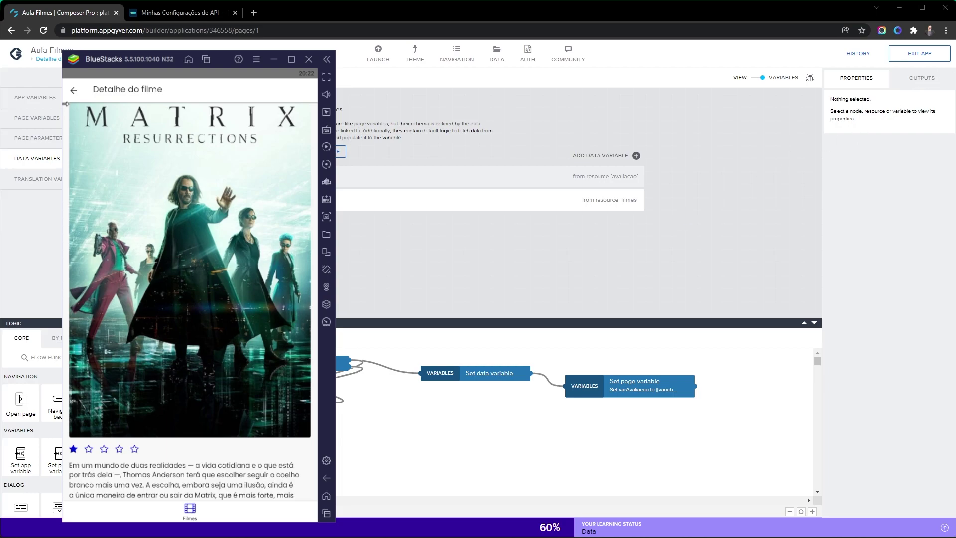
left_click(74, 90)
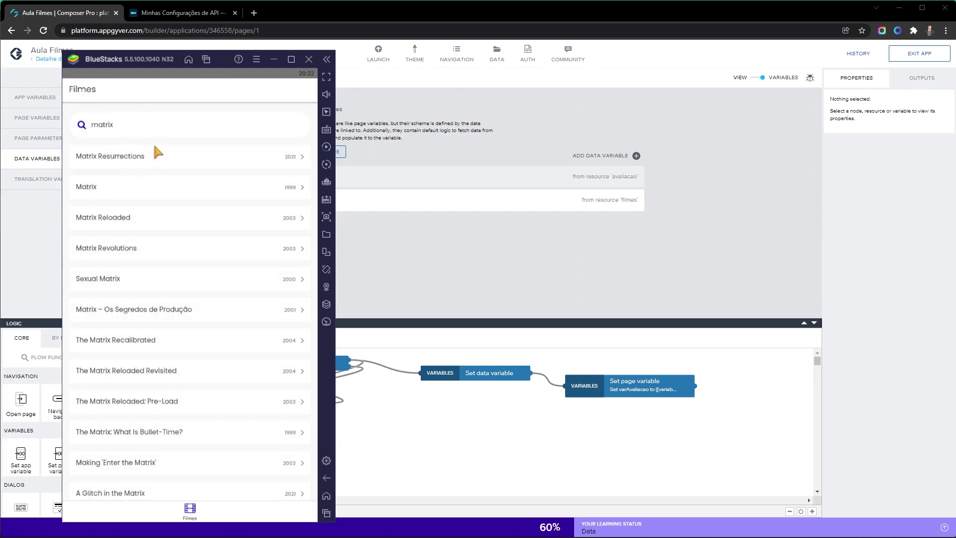